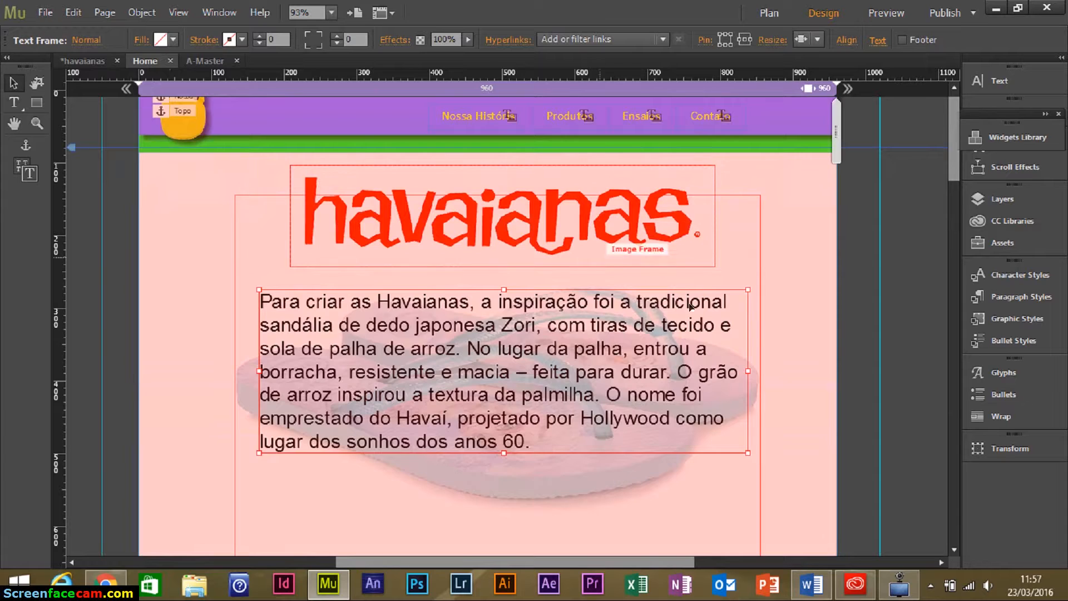
scroll(794, 252, "down", 4)
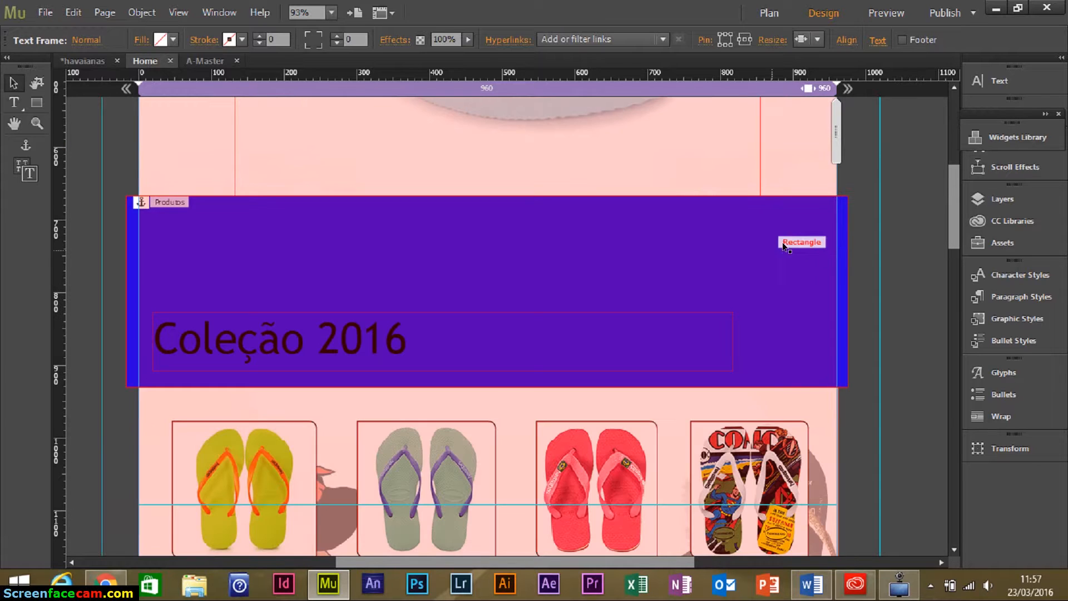
Start a new site with the column count set to 3.
left_click_drag(953, 207, 923, 468)
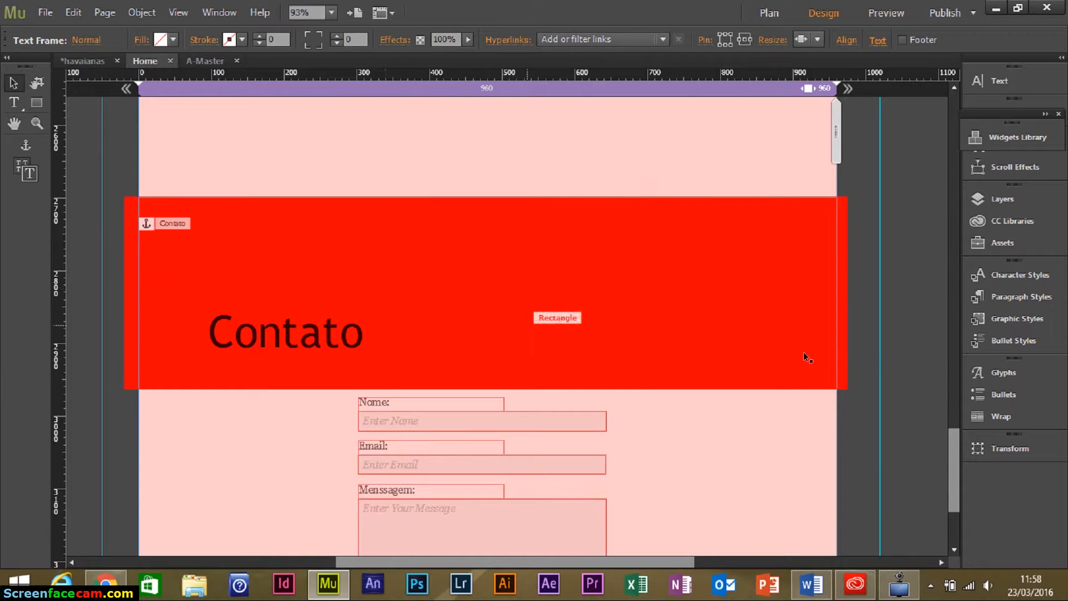
left_click_drag(954, 493, 951, 106)
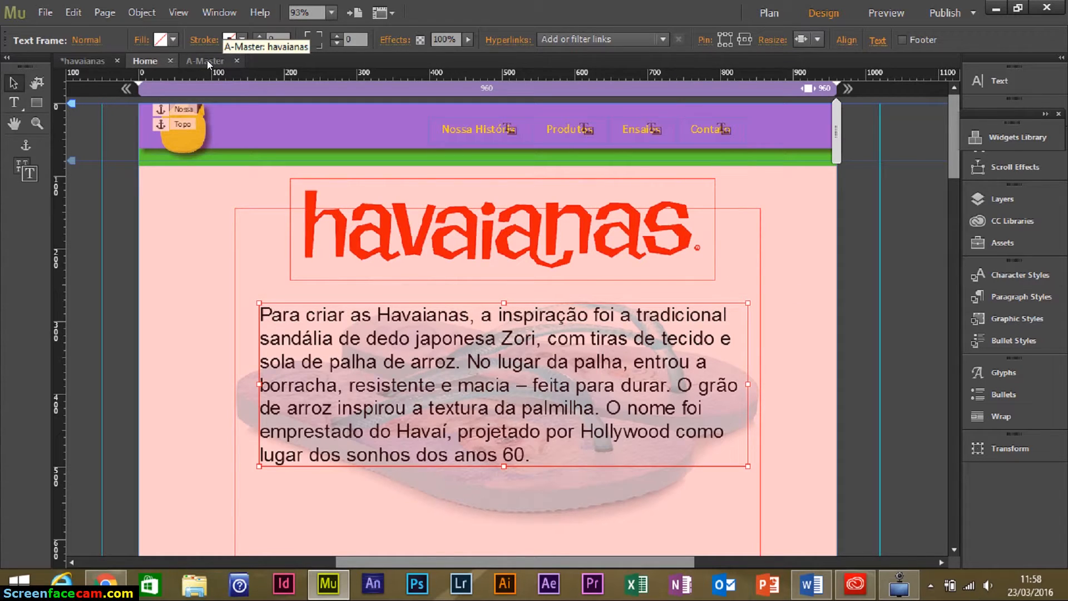
left_click(44, 12)
left_click(49, 31)
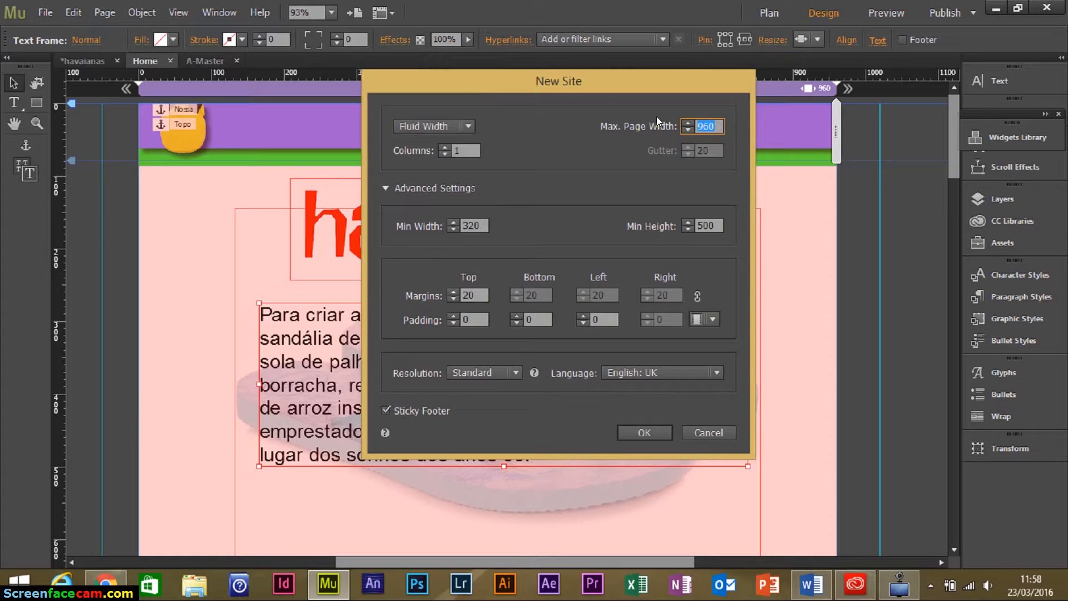
left_click(444, 148)
left_click(444, 147)
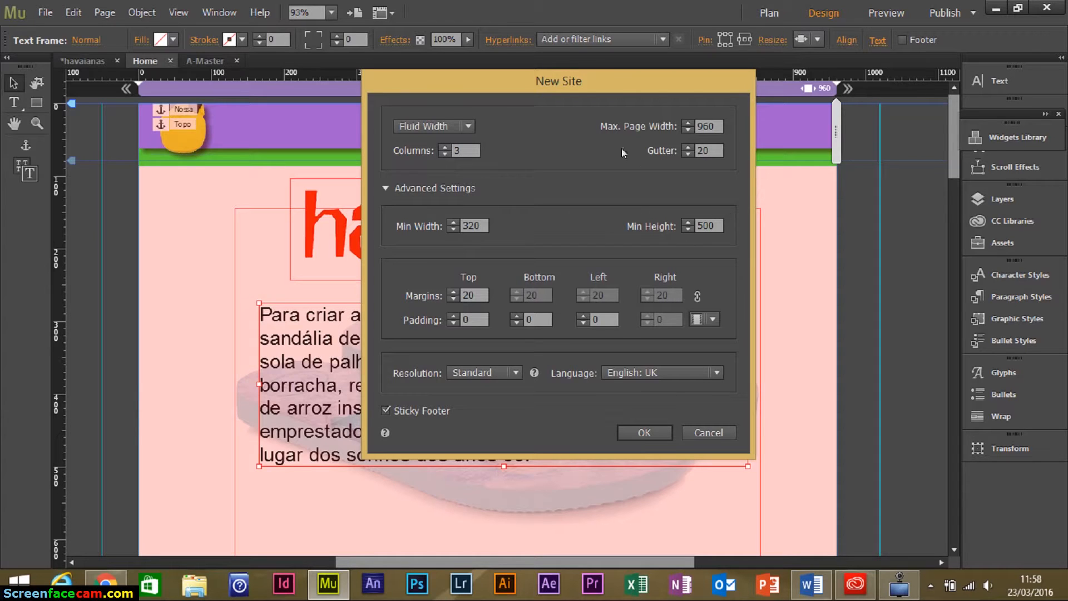
Set all linked margins to 0 and keep the page alignment centred.
left_click_drag(612, 89, 575, 108)
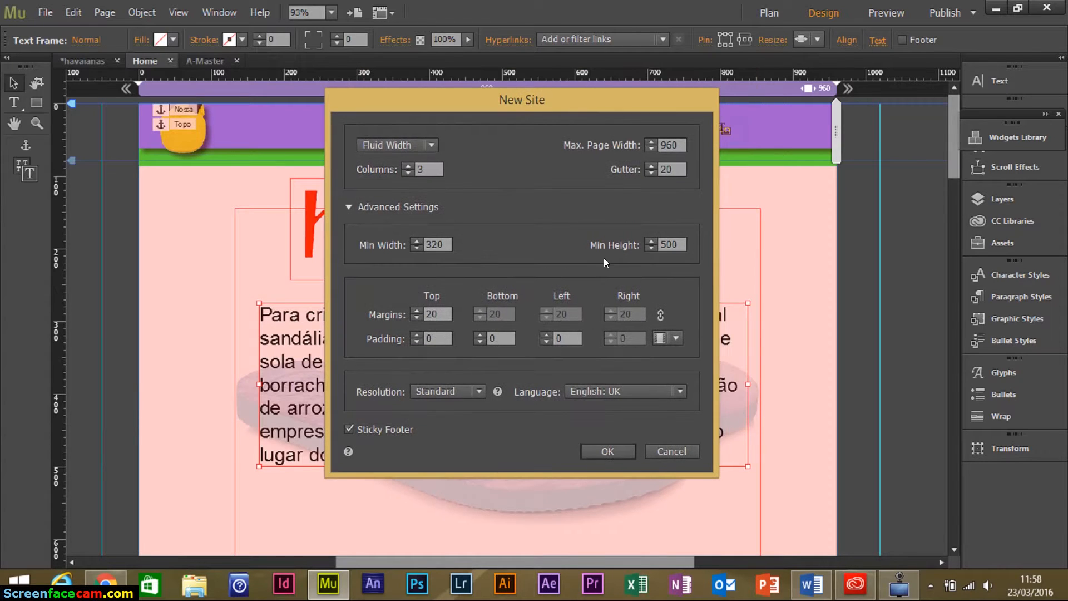
double_click(438, 313)
type("0")
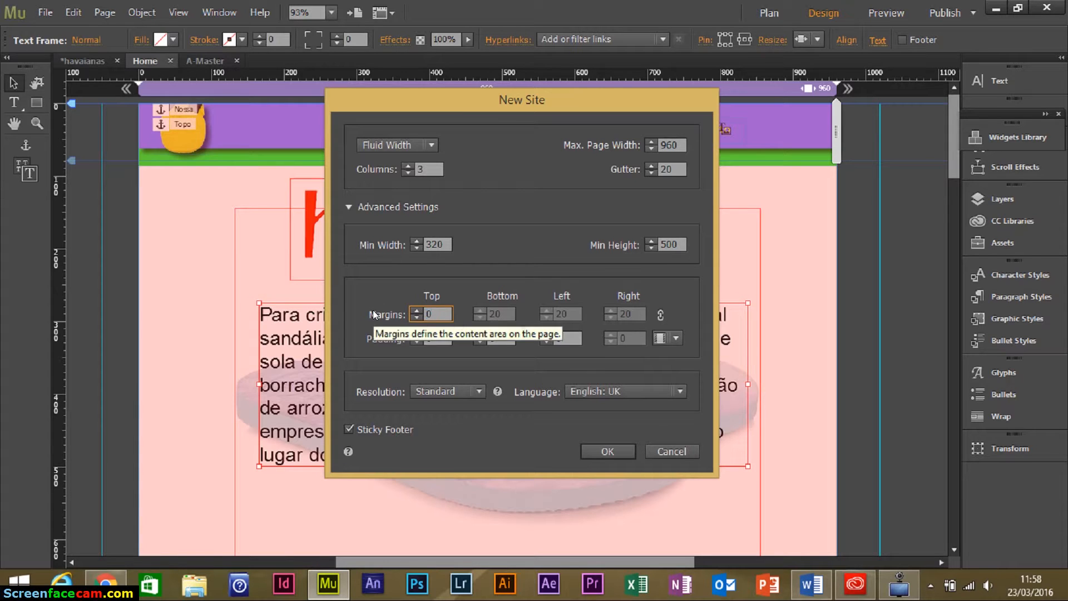
left_click(679, 308)
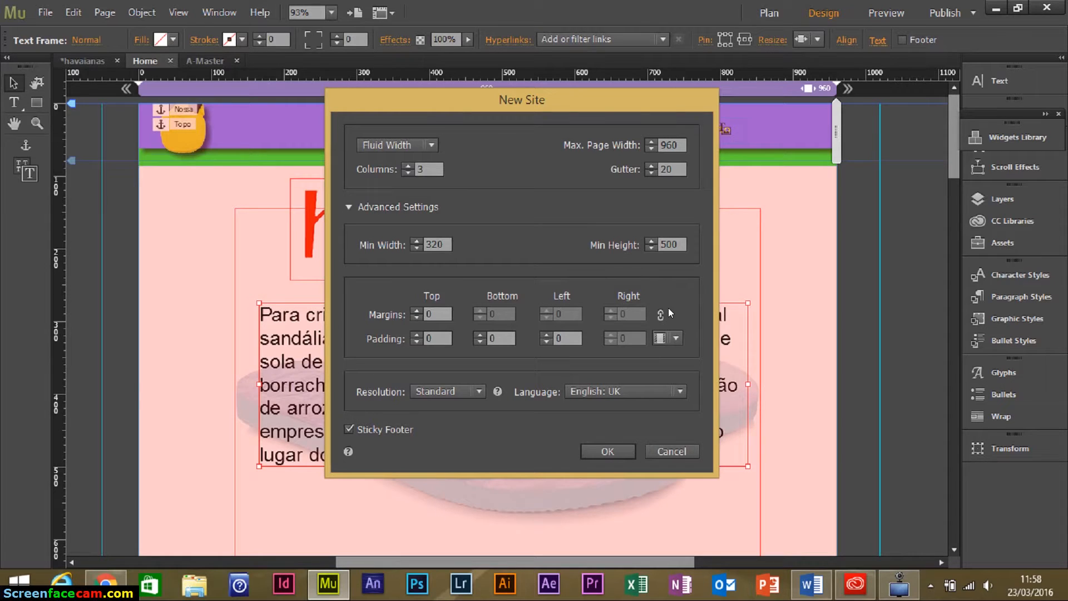
left_click(674, 339)
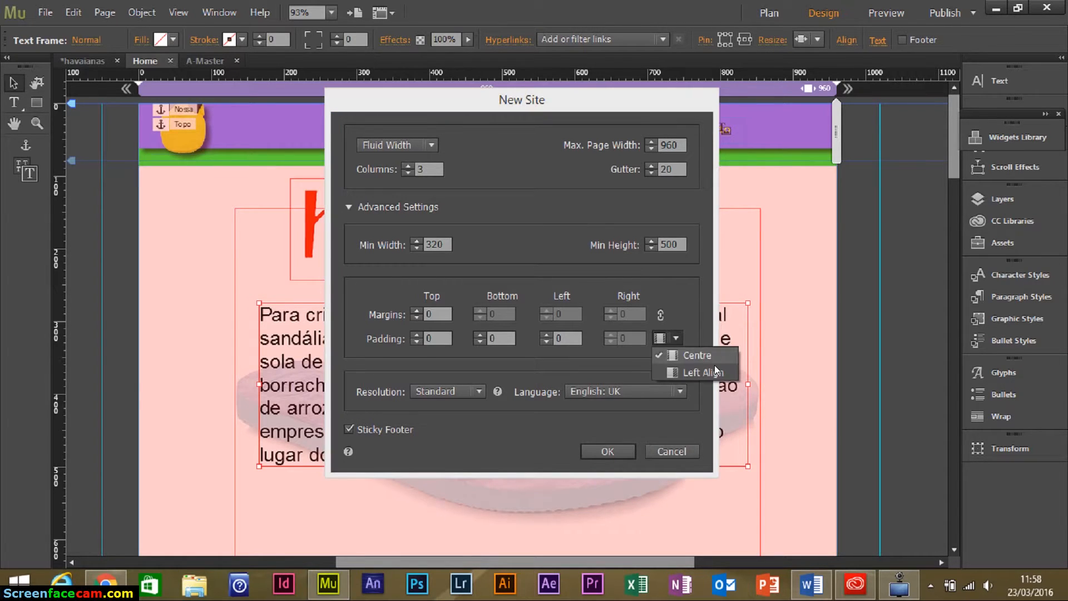
left_click(685, 296)
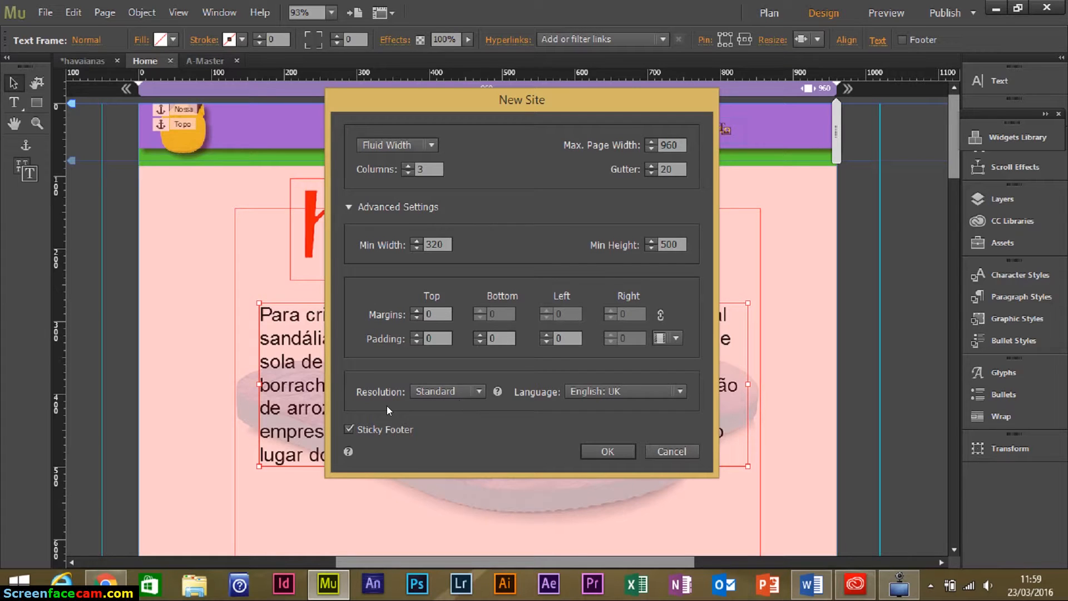
Leave the resolution unchanged and set the site language to Portuguese: Brazilian.
left_click(482, 389)
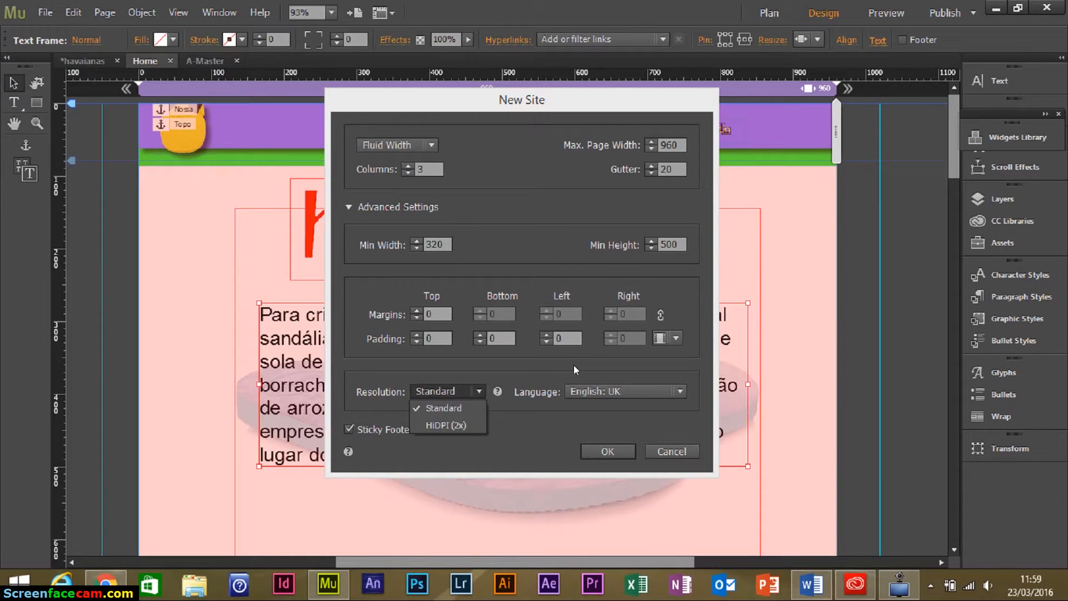
left_click(607, 393)
left_click(608, 392)
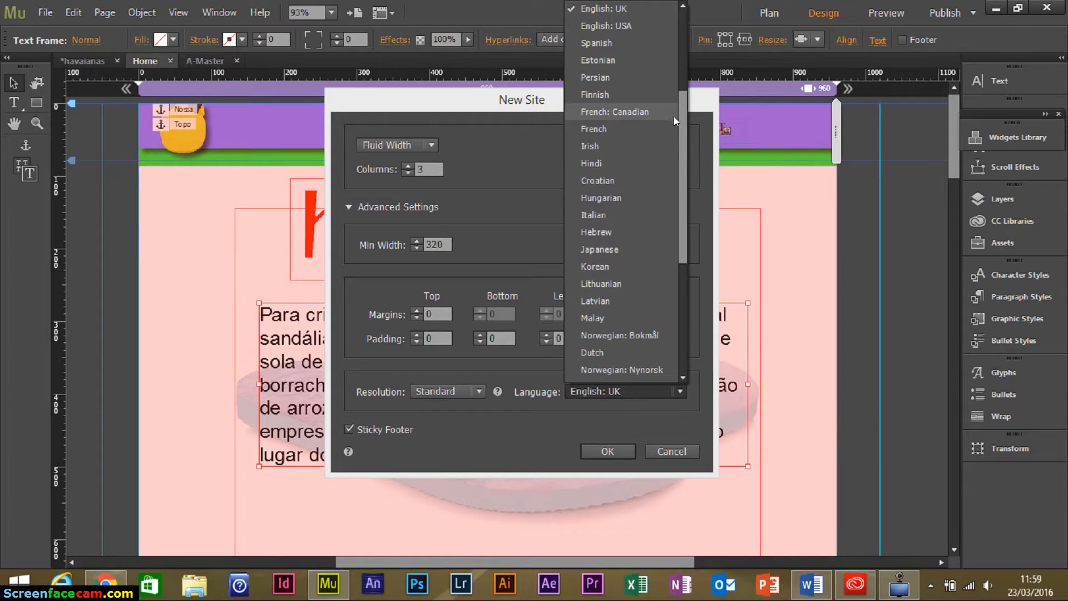
left_click_drag(684, 130, 695, 232)
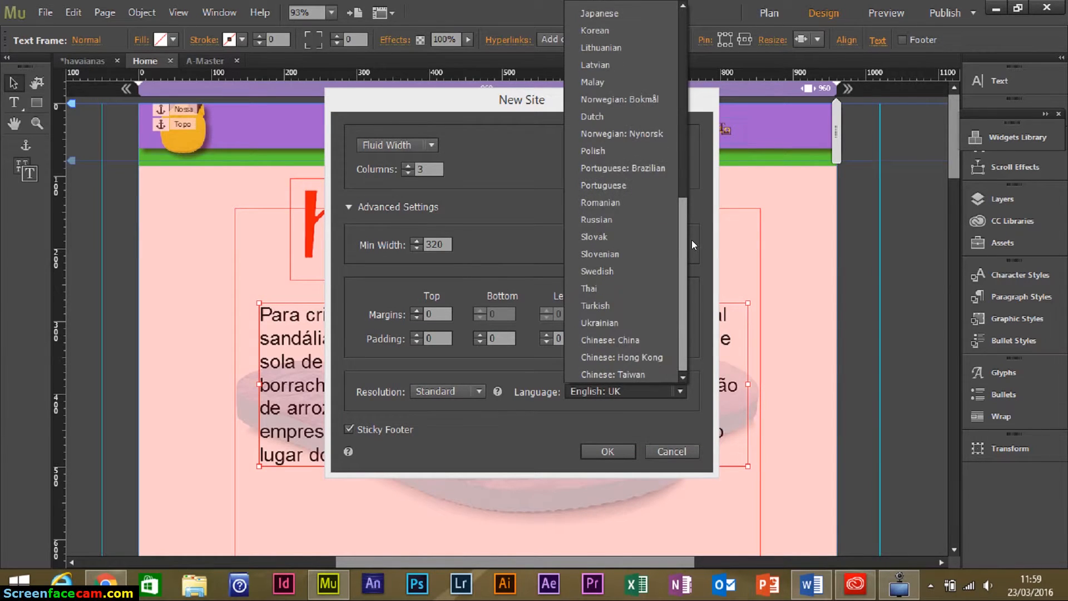
left_click(648, 170)
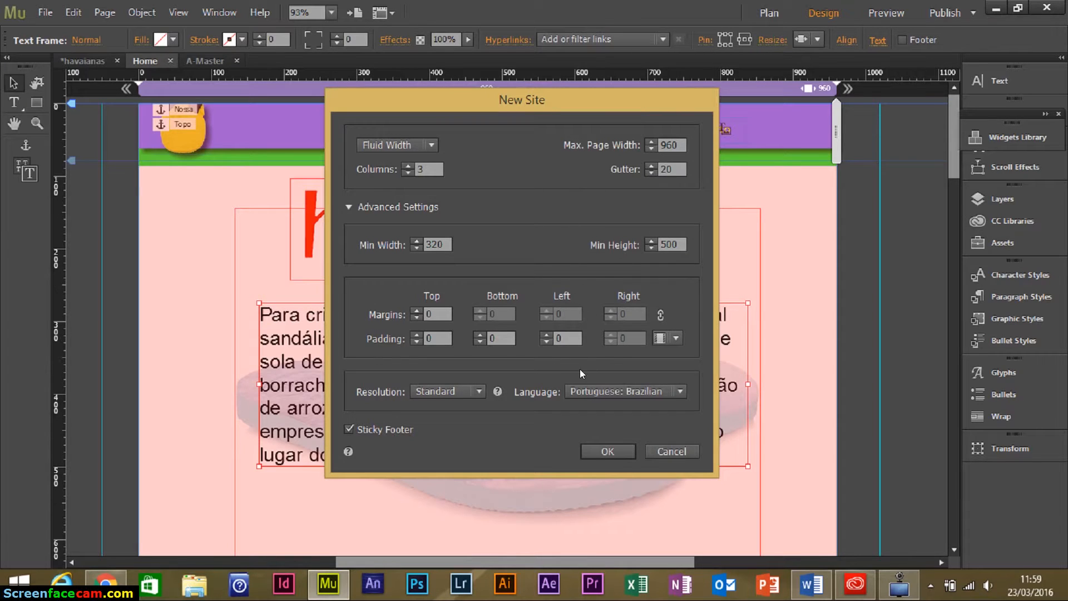
Create the site, open the A-Master page and draw a rectangle across its top.
left_click(604, 449)
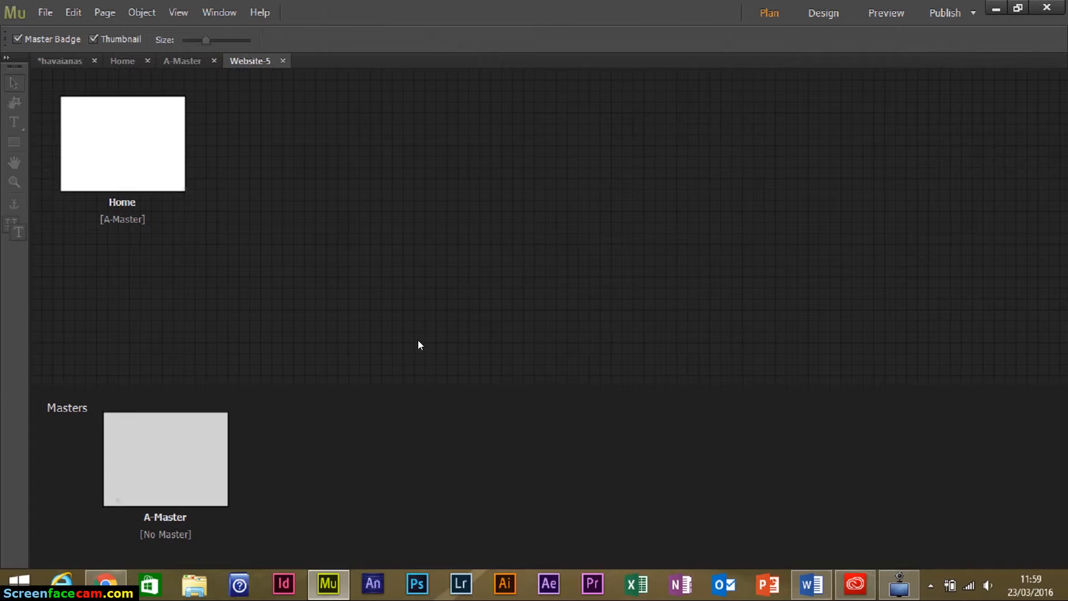
double_click(190, 441)
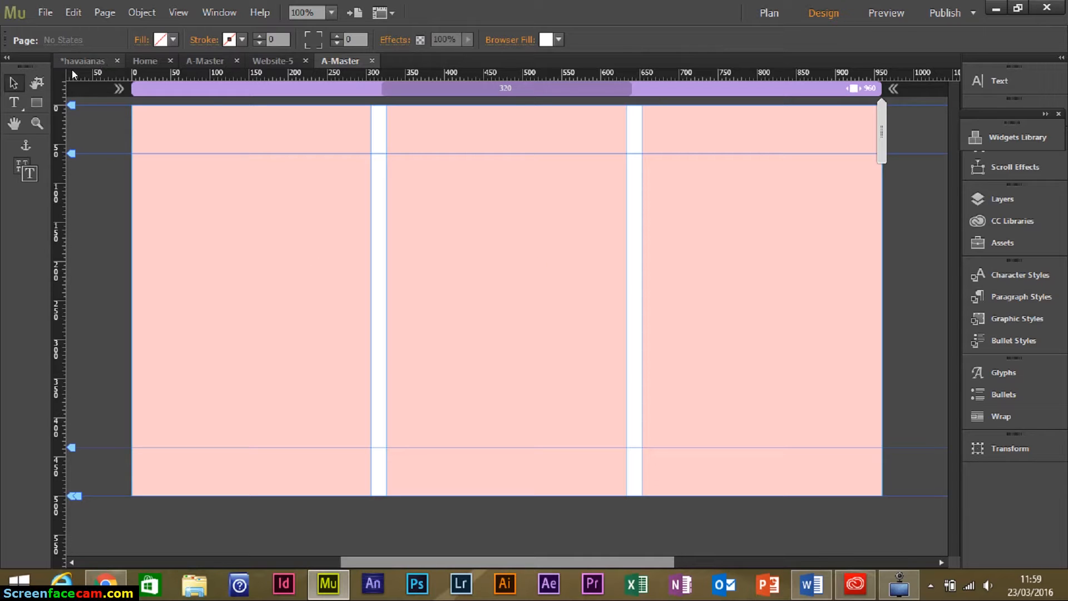
left_click(38, 103)
mouse_move(132, 105)
left_mouse_down()
mouse_move(532, 163)
mouse_move(792, 143)
mouse_move(893, 166)
left_mouse_up()
left_click(15, 84)
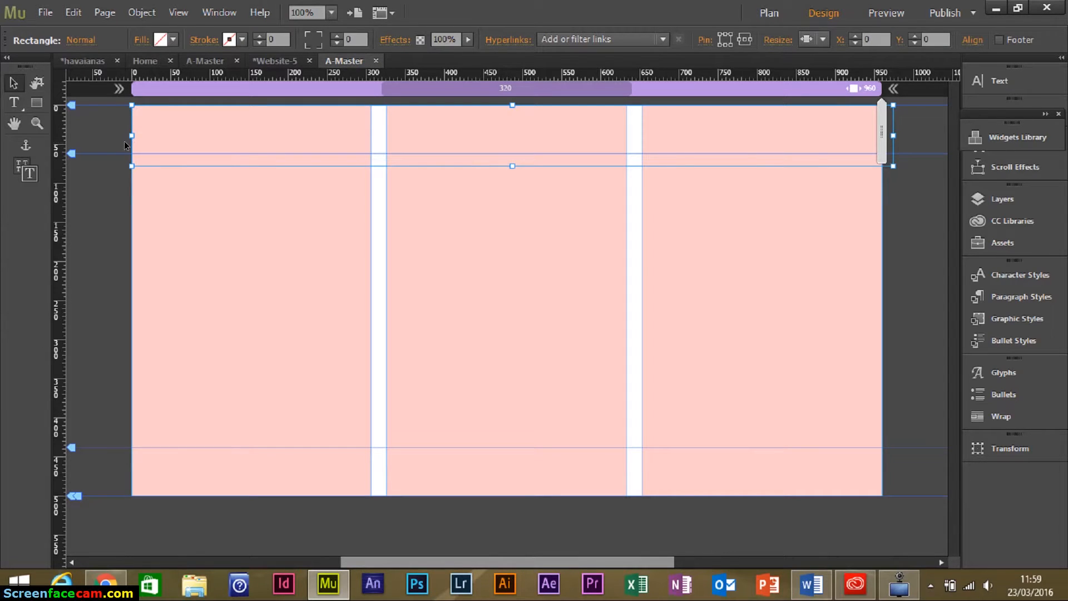
Stretch the rectangle's left edge past the page and fill it blue 426DFF.
left_click_drag(129, 135, 121, 135)
left_click(173, 40)
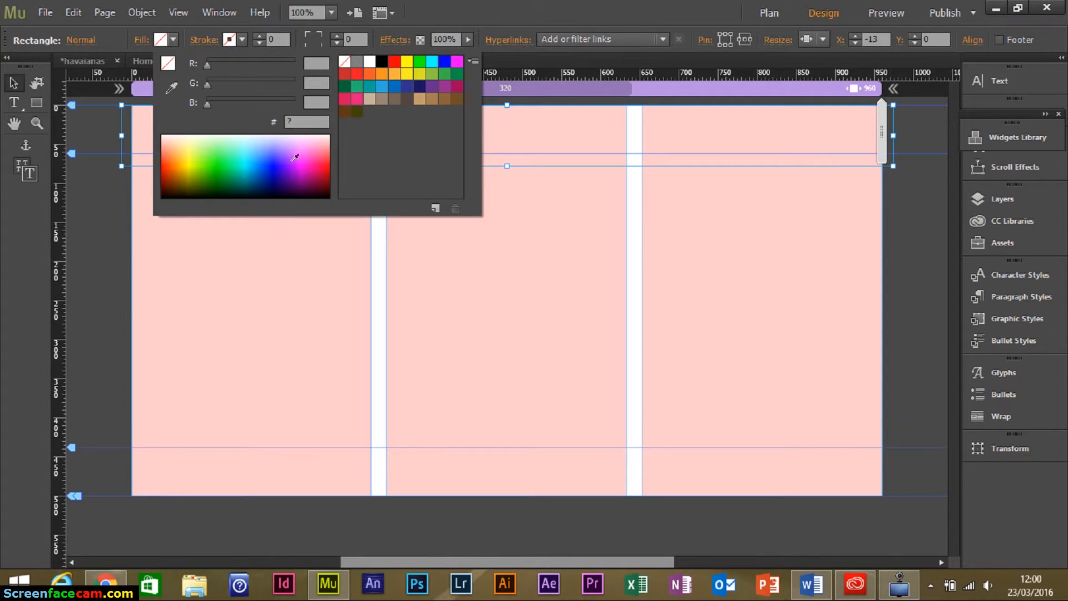
left_click(270, 150)
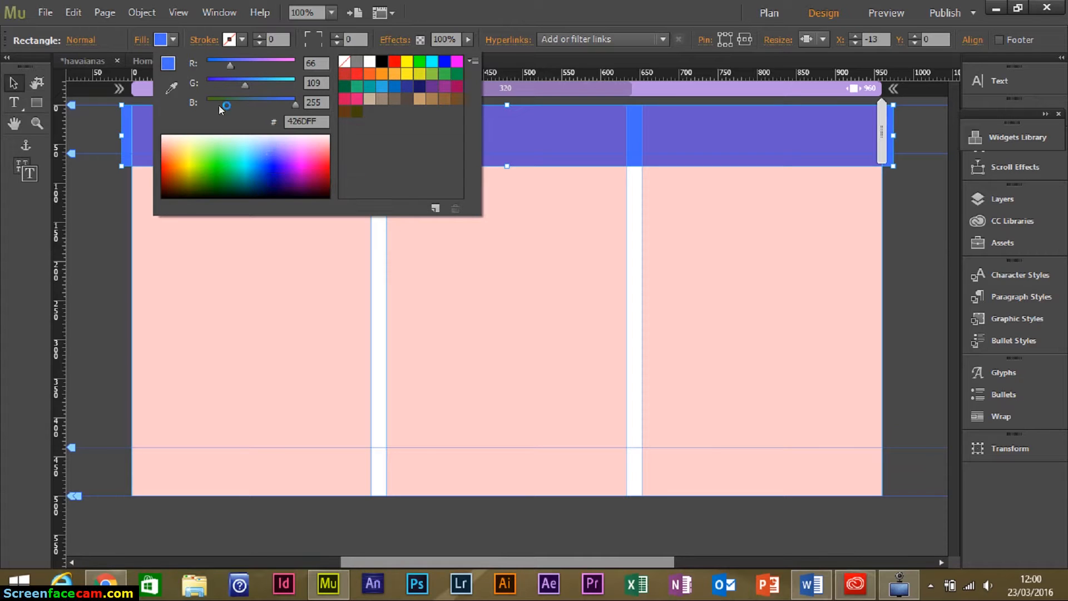
left_click(11, 86)
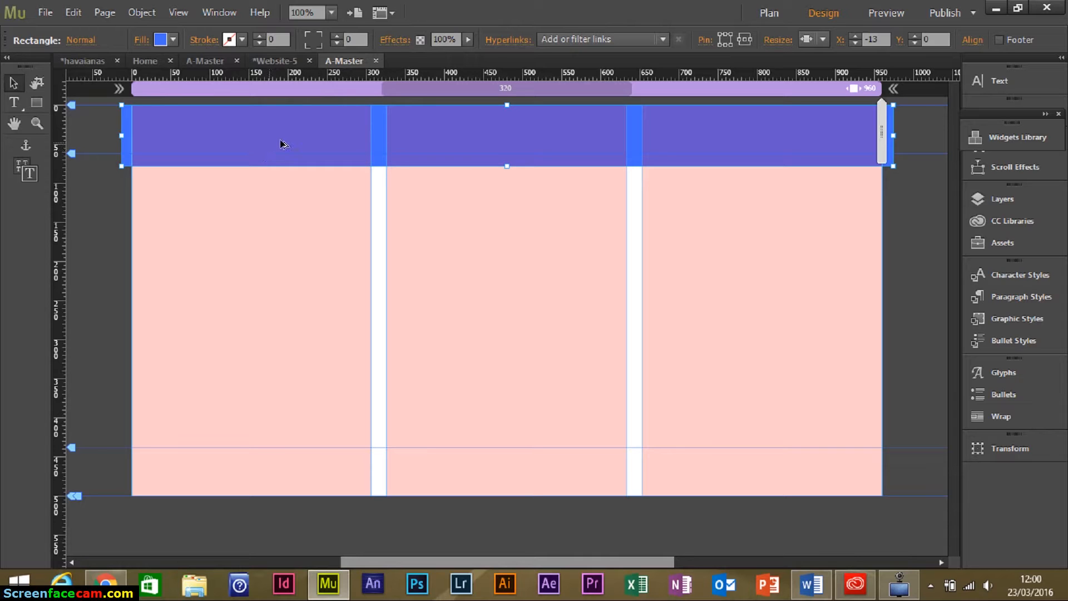
Copy the blue band slightly lower and fill the copy green 00FF00.
left_click_drag(295, 138, 295, 149)
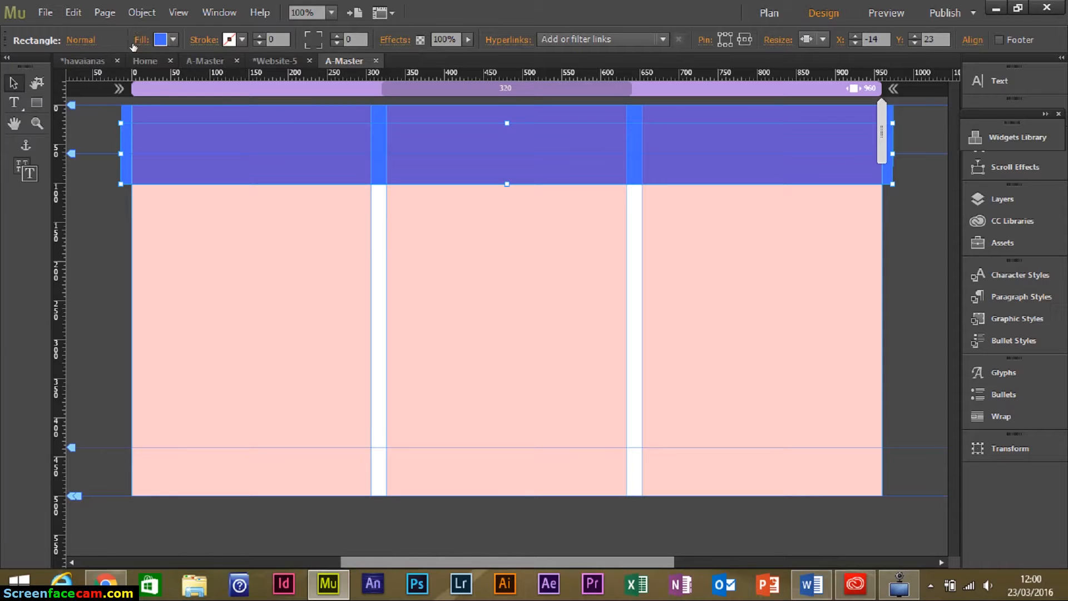
left_click(169, 41)
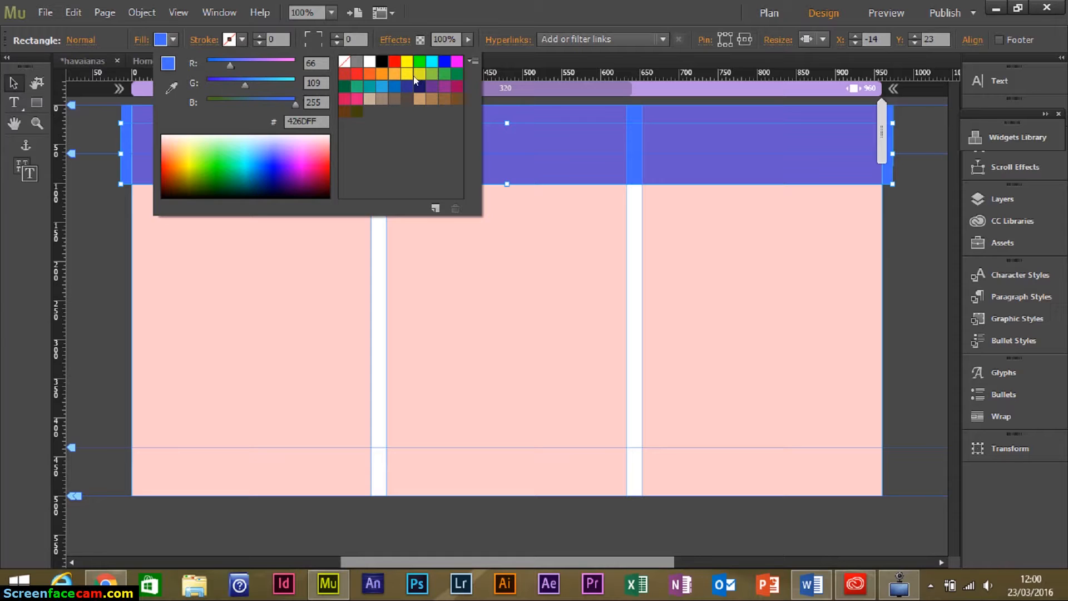
left_click(420, 60)
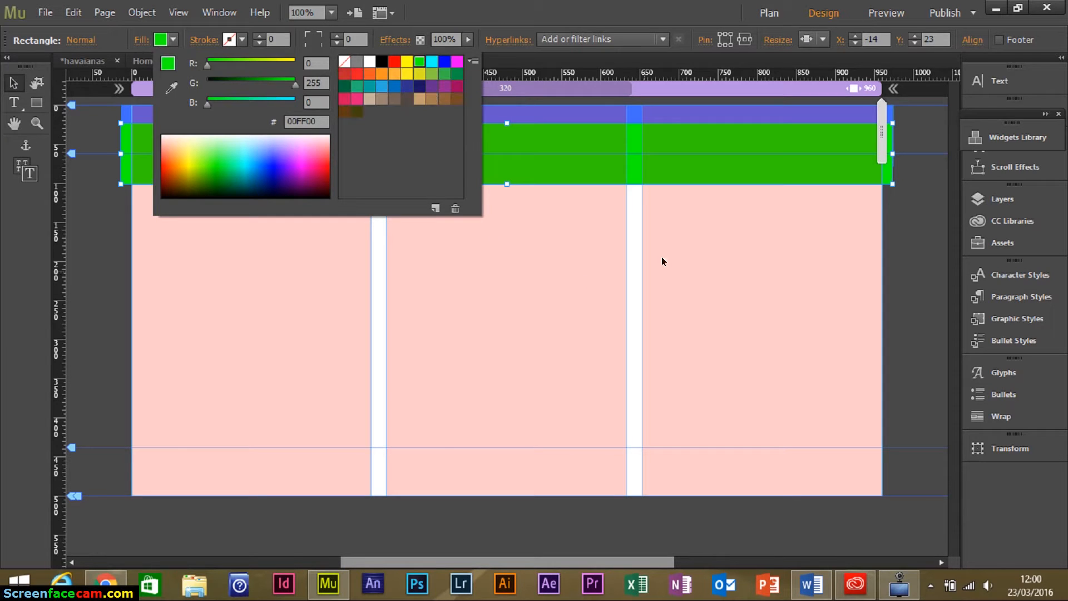
left_click(747, 237)
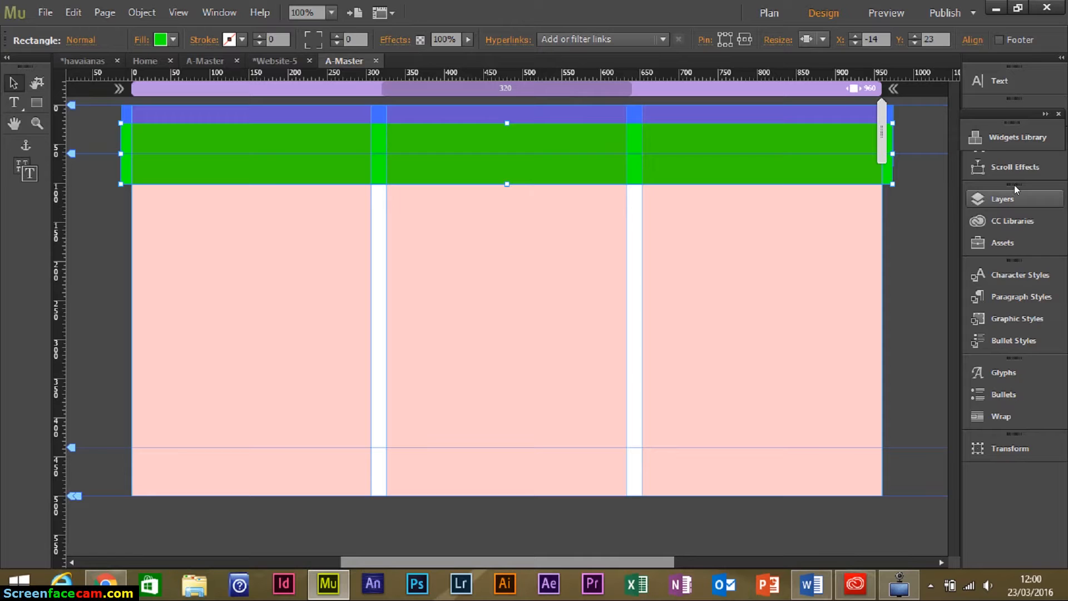
In the Layers panel, rename the blue rectangle's layer to 'Retangulo Azul'.
left_click(1005, 198)
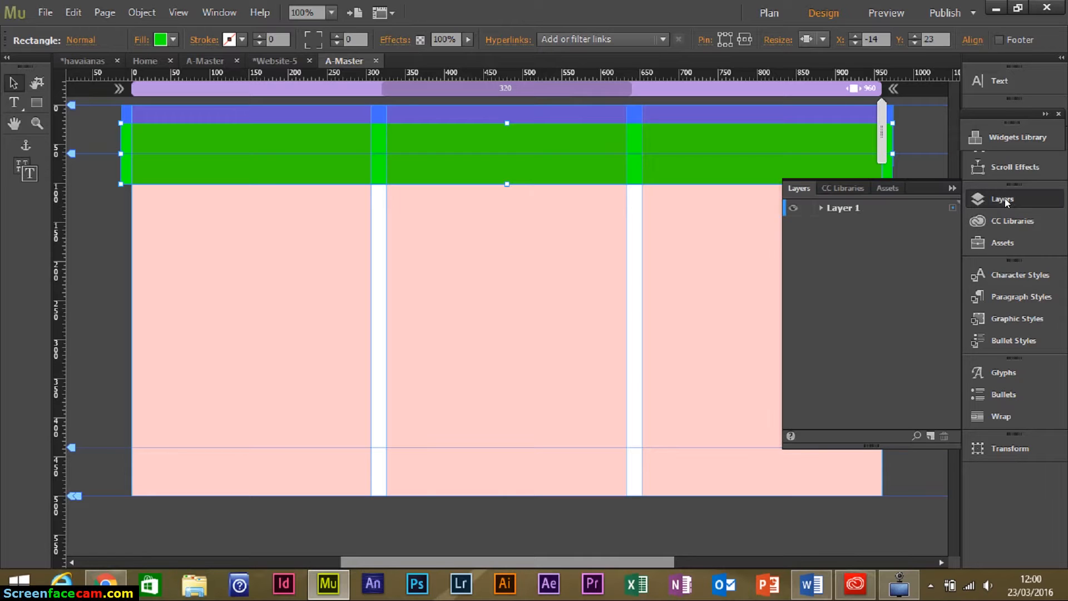
left_click(821, 207)
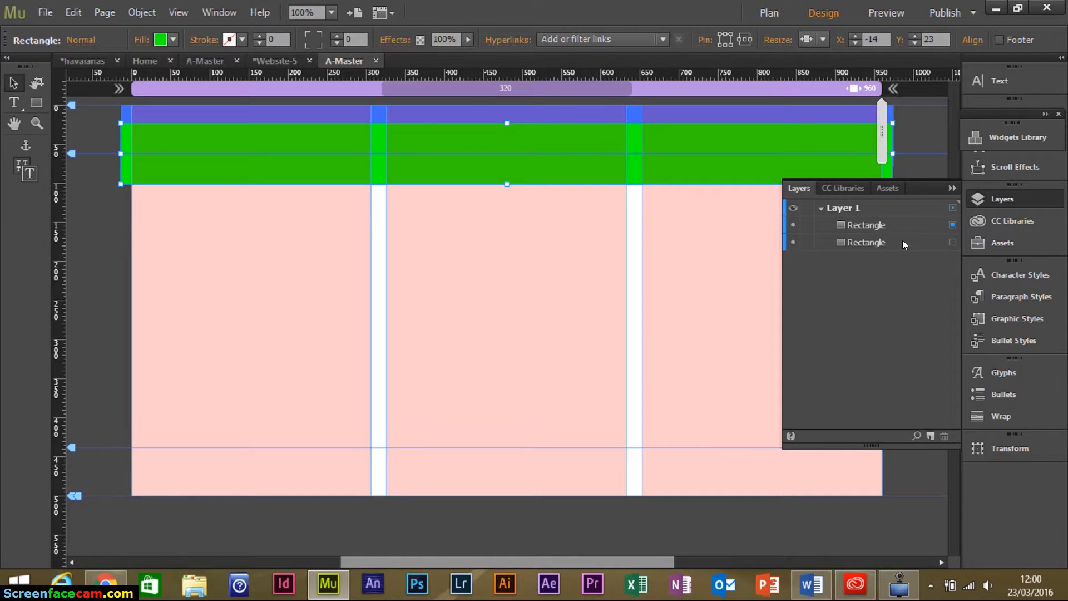
left_click(884, 245)
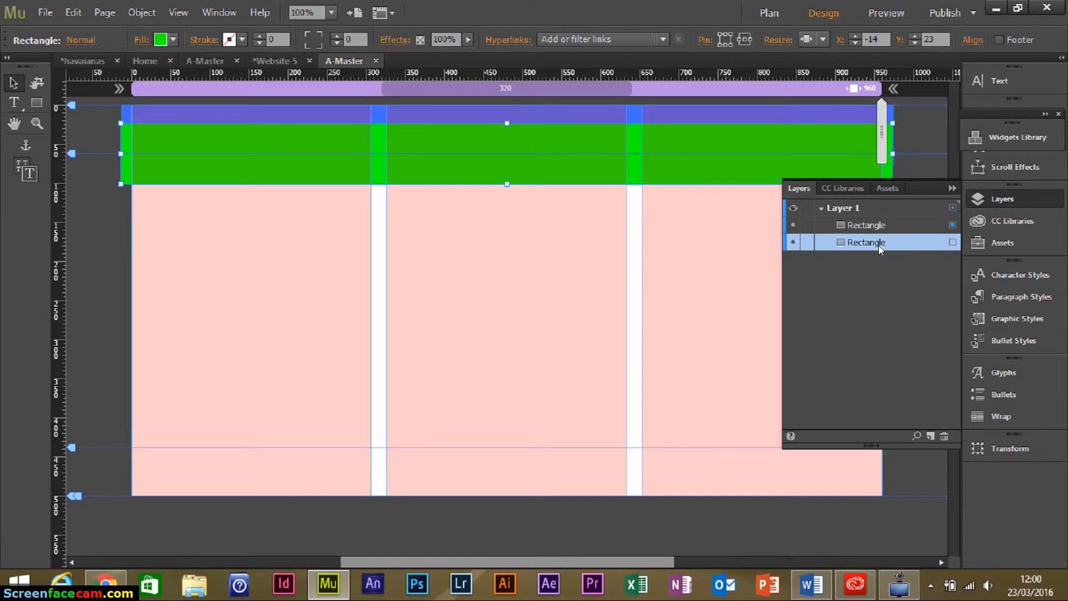
double_click(890, 244)
left_click(892, 243)
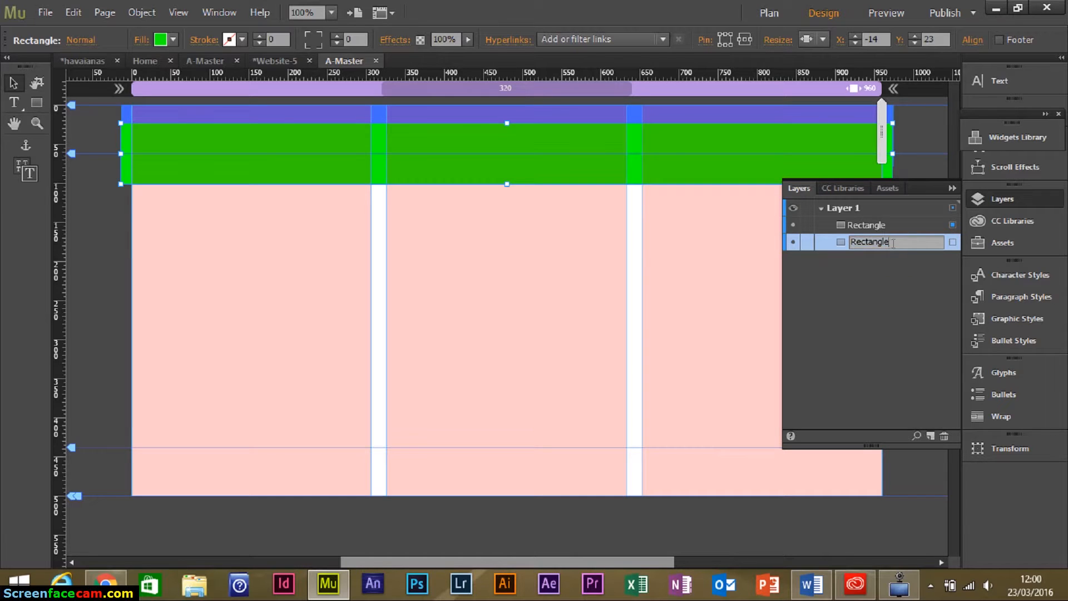
key("BackSpace")
key("BackSpace")
key("BackSpace")
key("BackSpace")
key("BackSpace")
key("BackSpace")
key("BackSpace")
type("tangulo Azul")
key("Return")
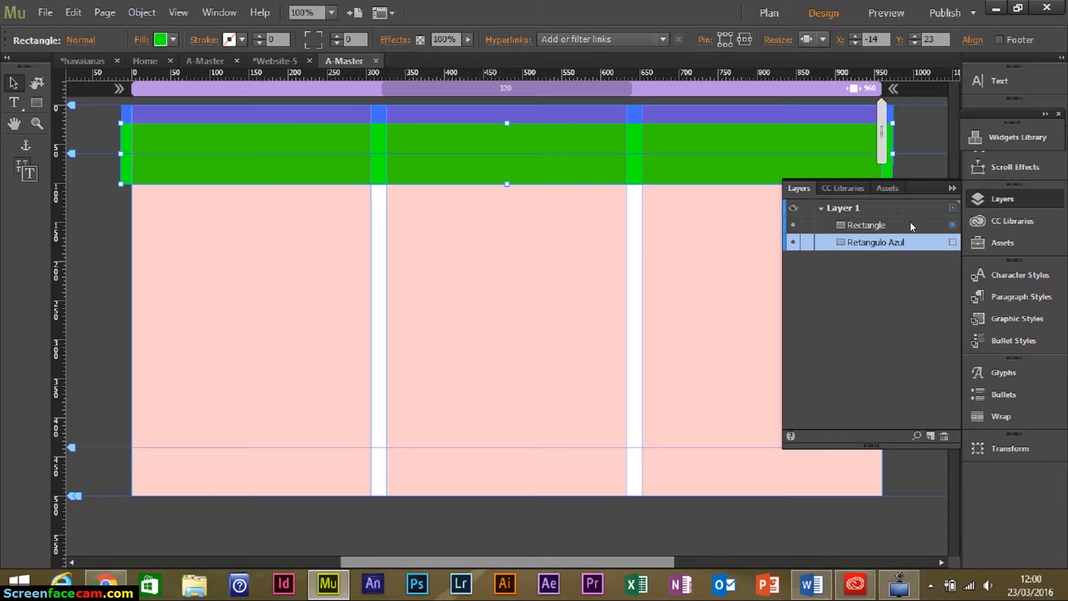
Rename the green rectangle's layer to 'Retangulo verde'.
left_click(895, 228)
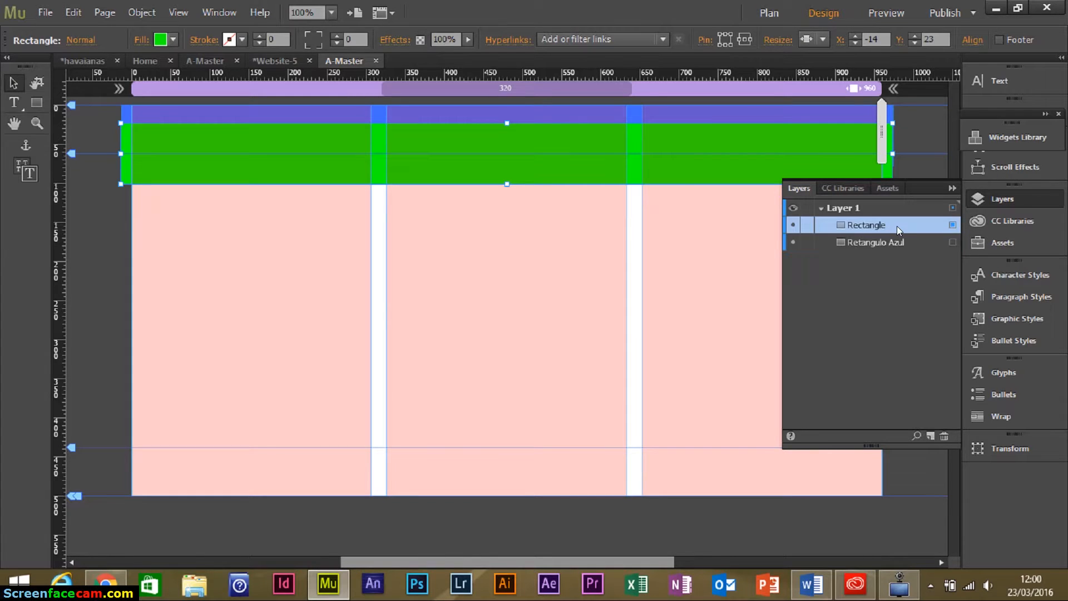
double_click(884, 225)
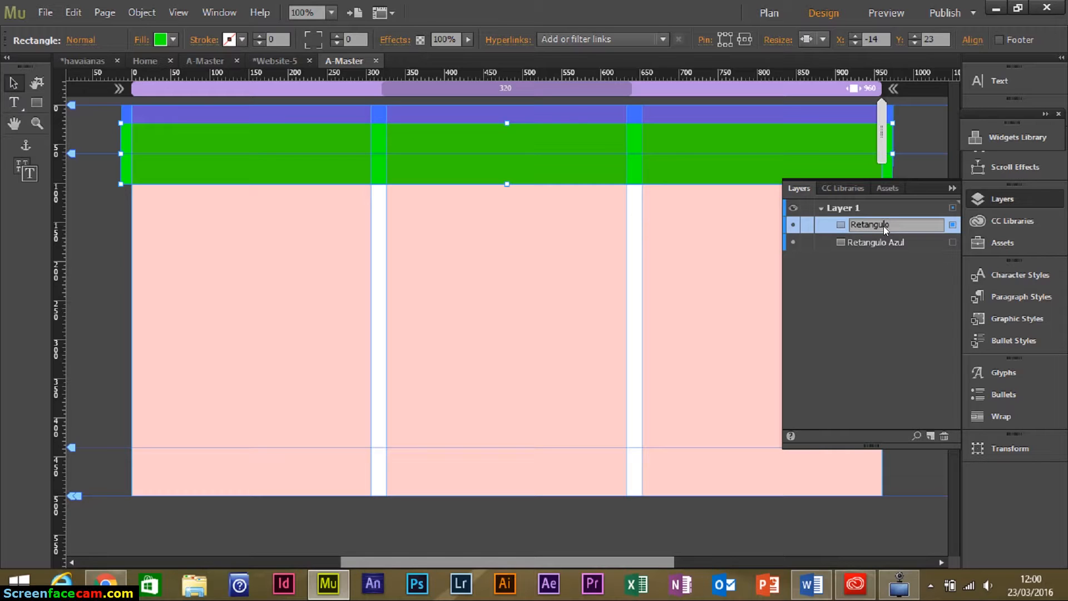
type("Retangulo verde")
key("Return")
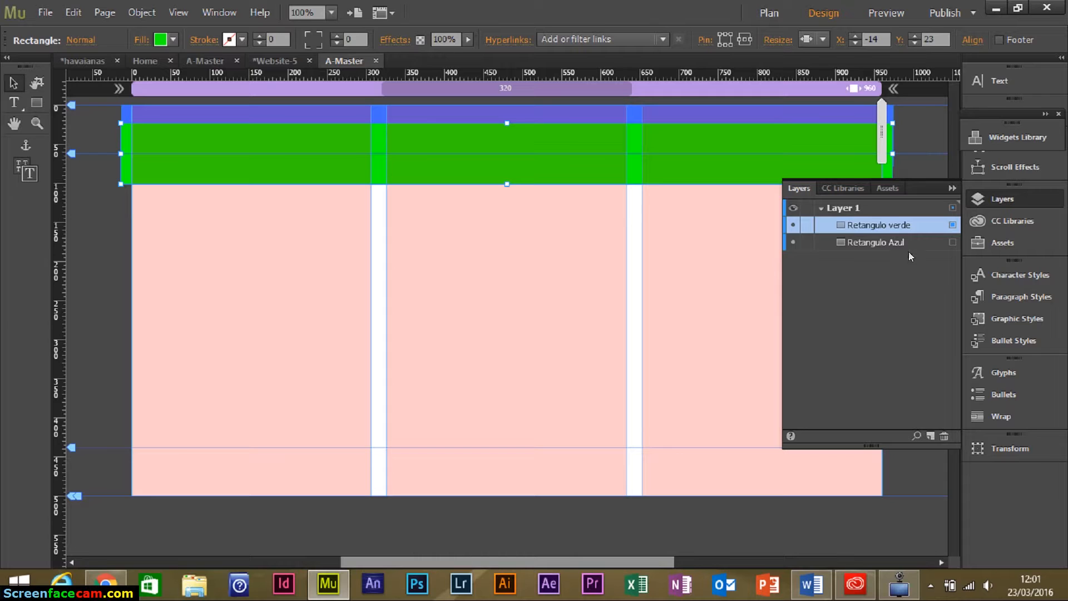
Move Retangulo verde beneath Retangulo Azul in the stack and close the Layers panel.
left_click(866, 243)
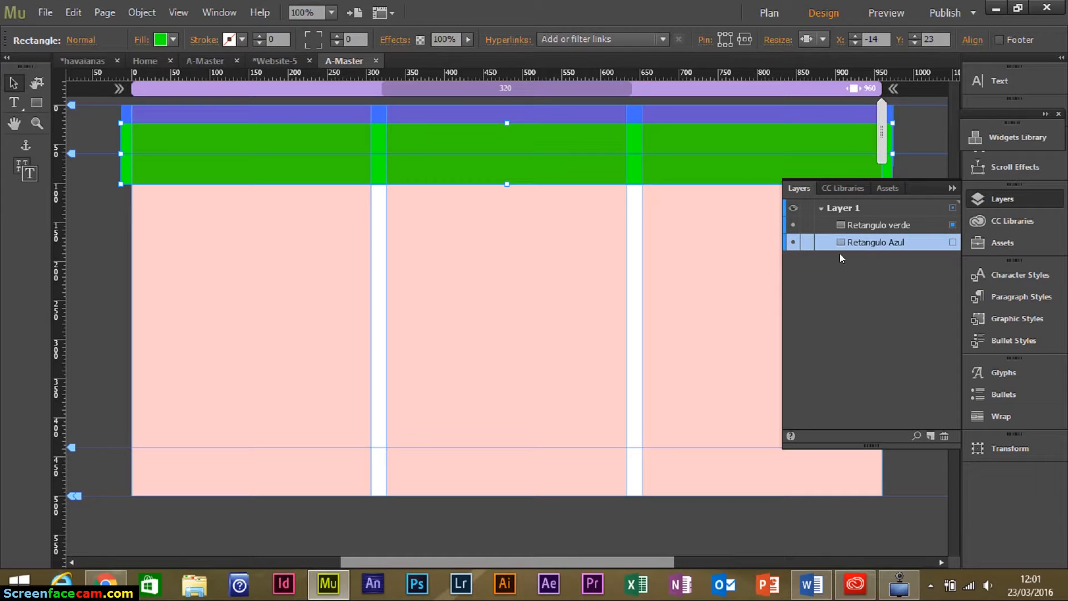
left_click(882, 225)
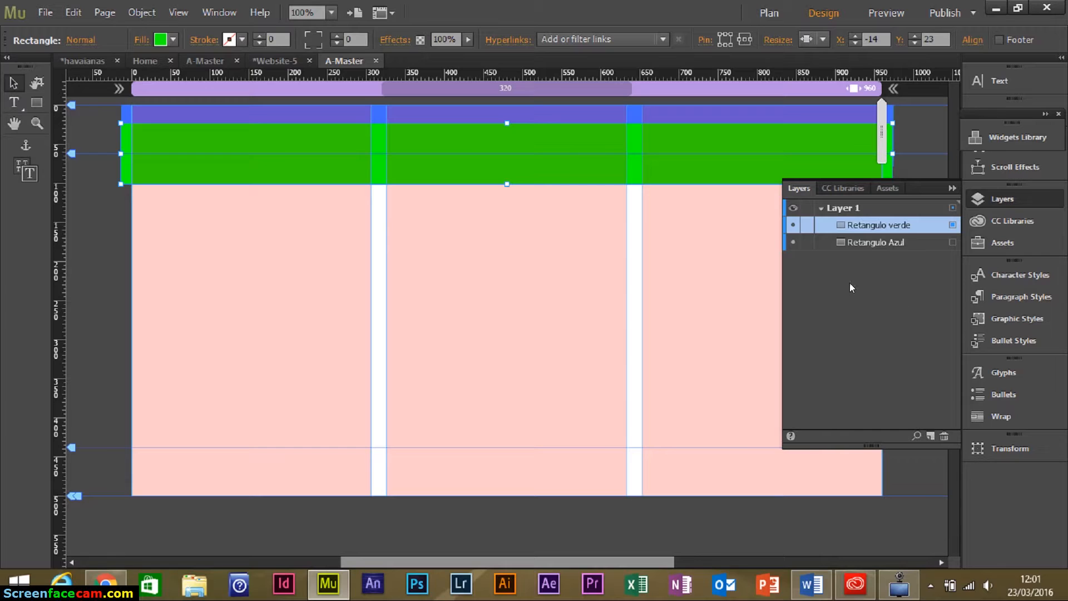
left_click(871, 245)
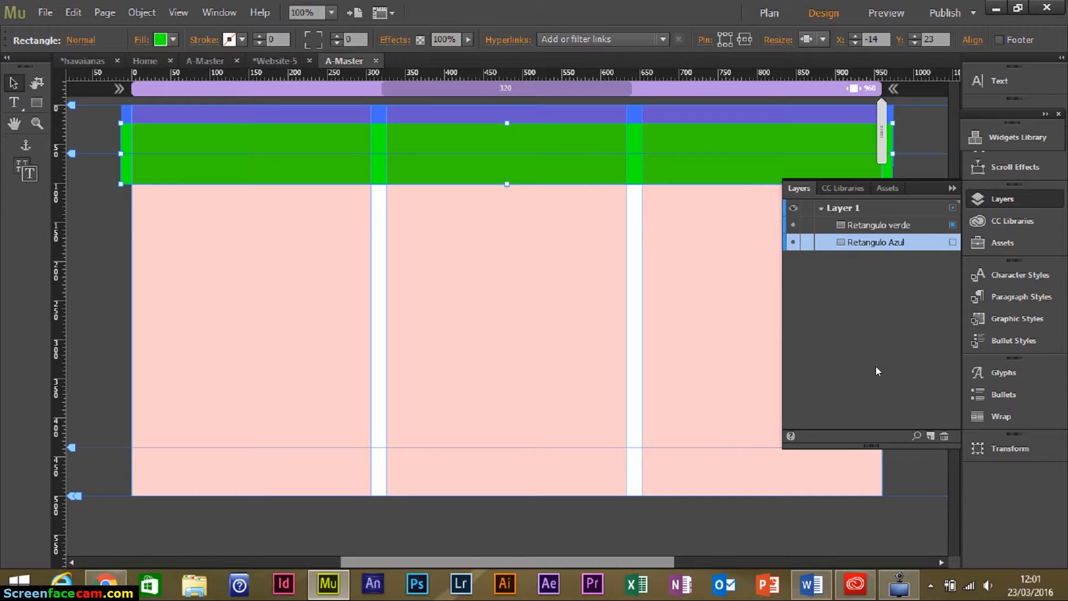
left_click(896, 226)
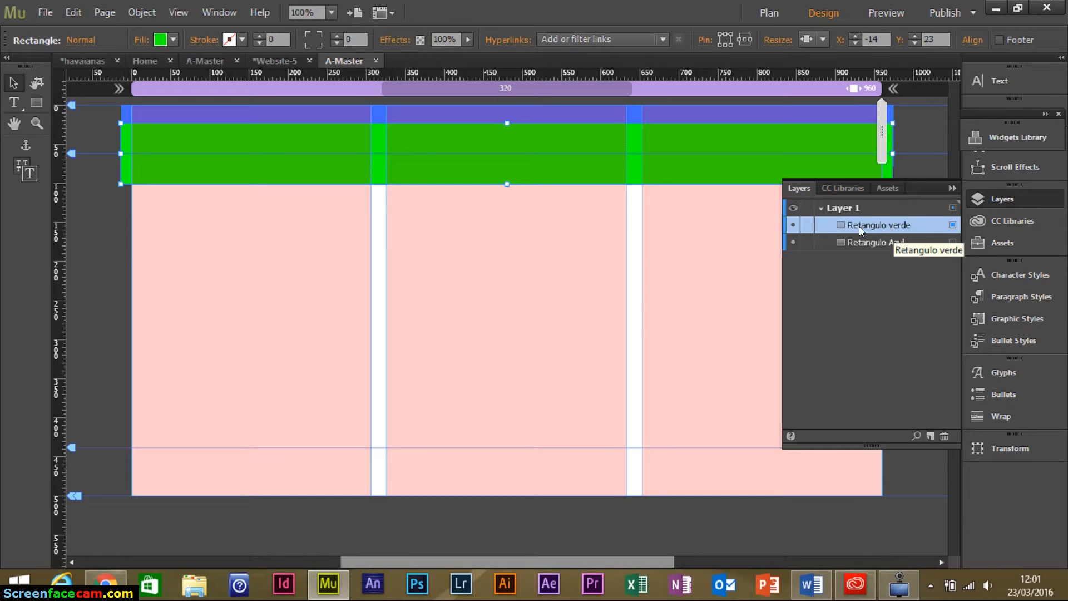
left_click_drag(859, 225, 871, 261)
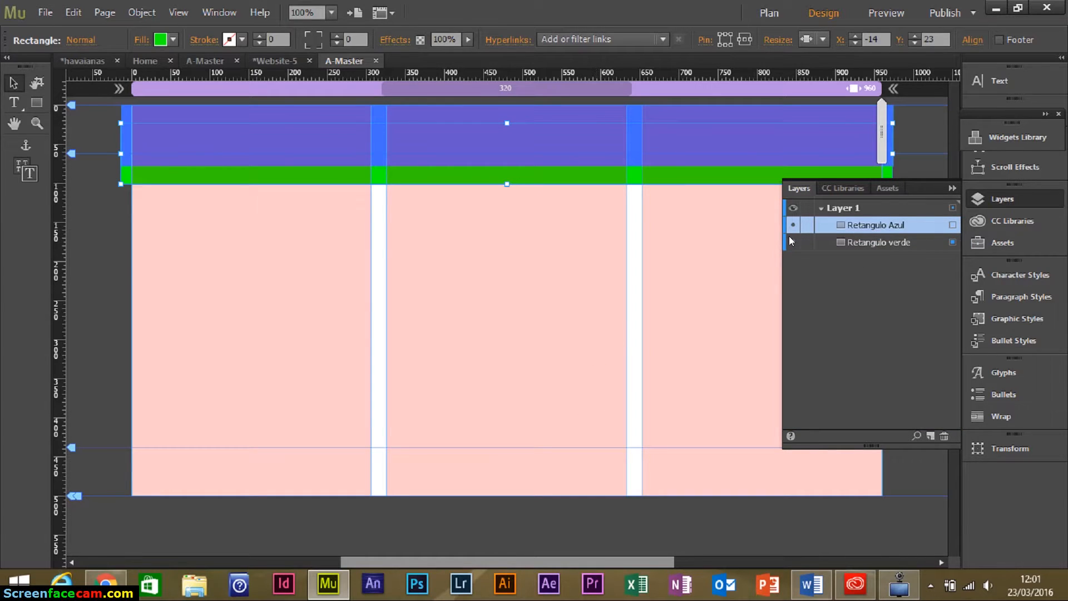
left_click(737, 107)
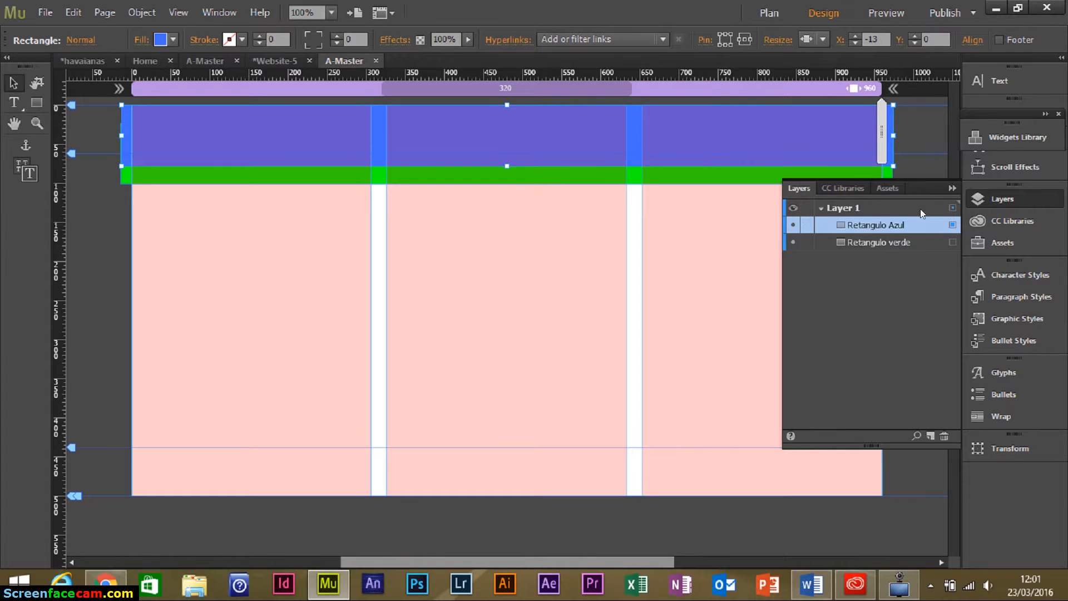
left_click(951, 191)
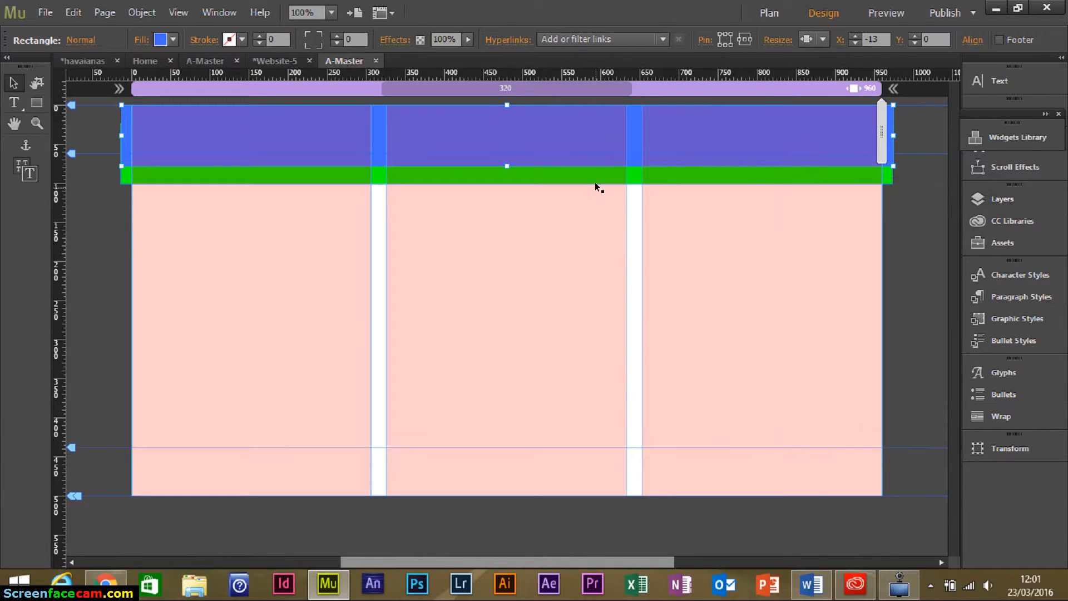
left_click(585, 169)
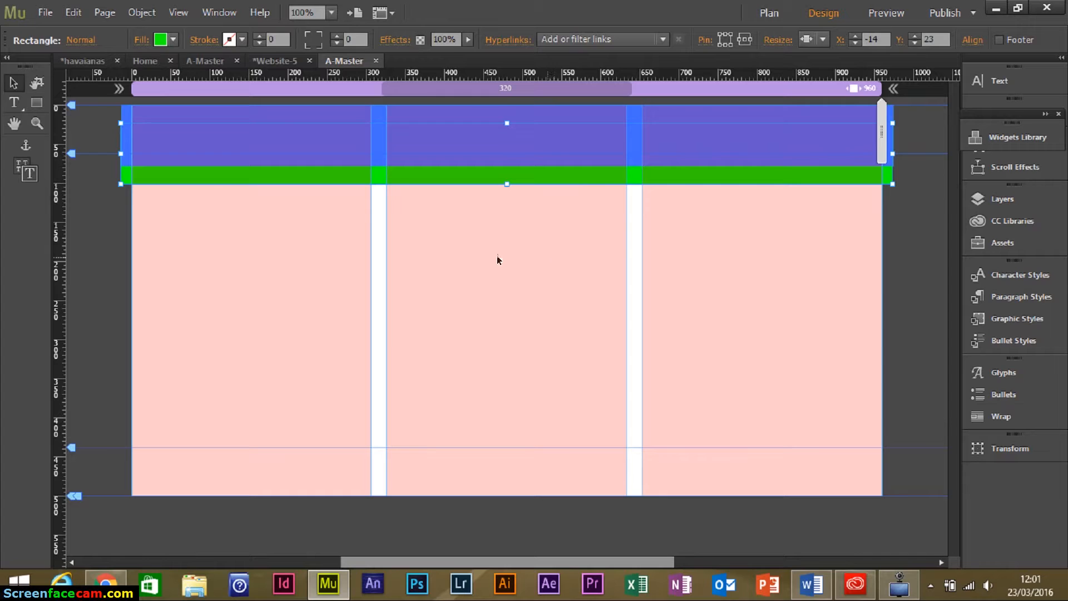
Turn on a black drop shadow for the blue header band with opacity raised to 72%.
left_click(545, 245)
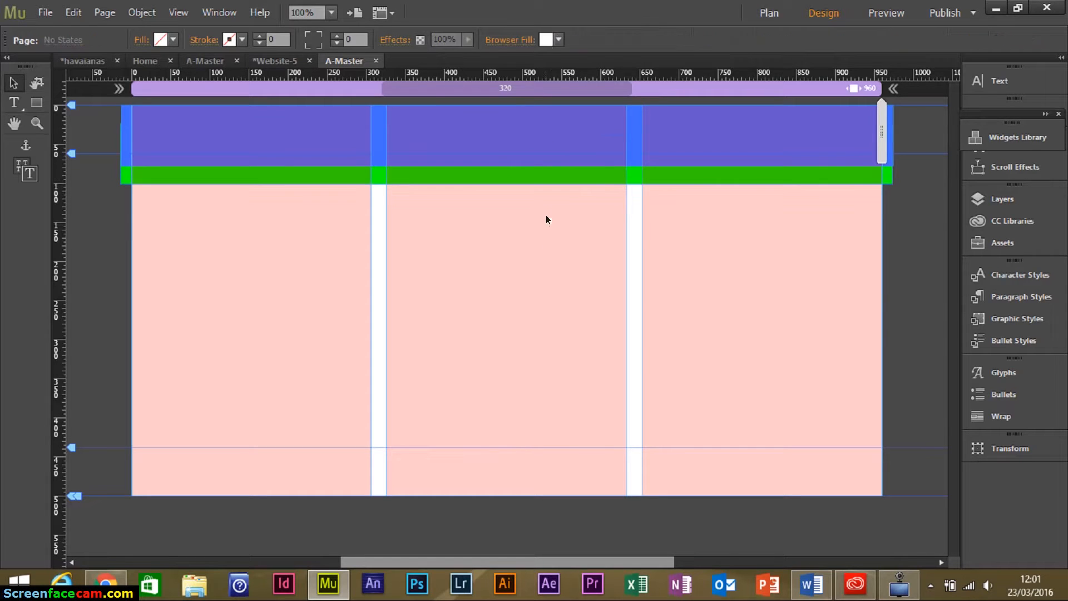
left_click(473, 131)
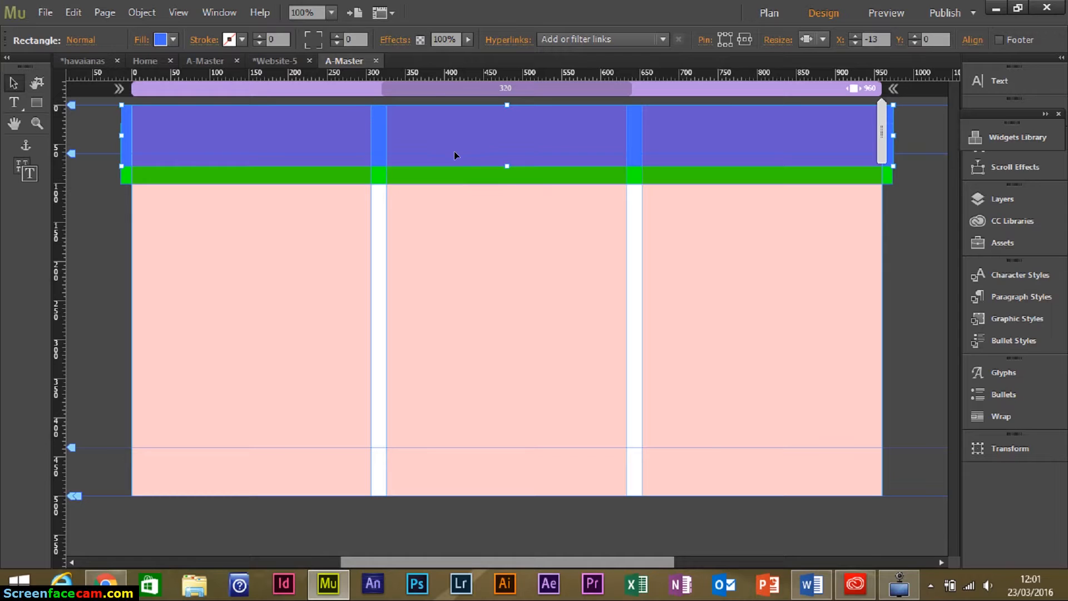
left_click(398, 46)
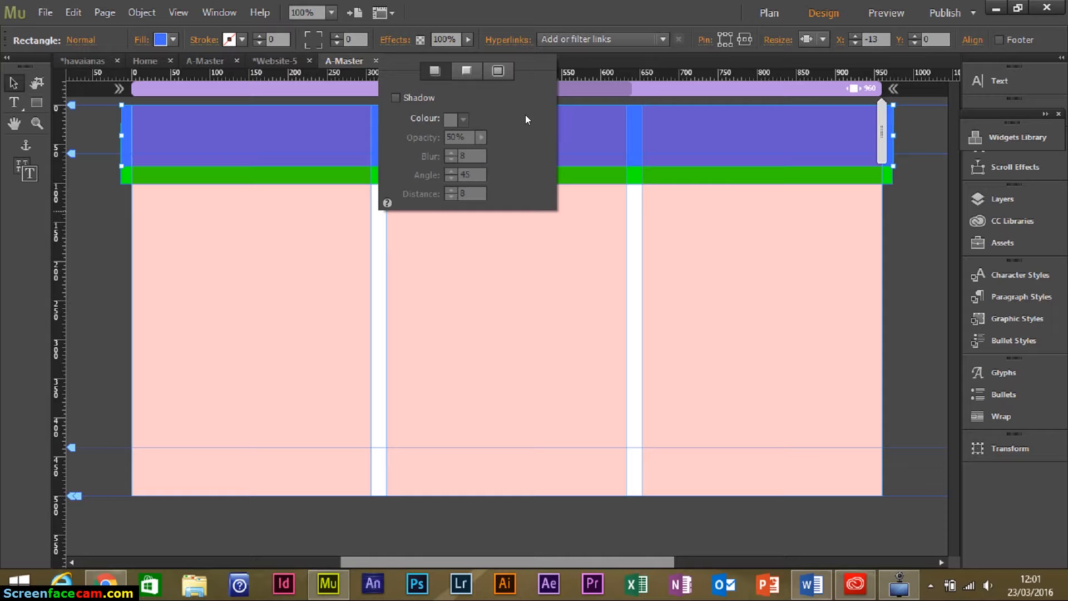
left_click(463, 72)
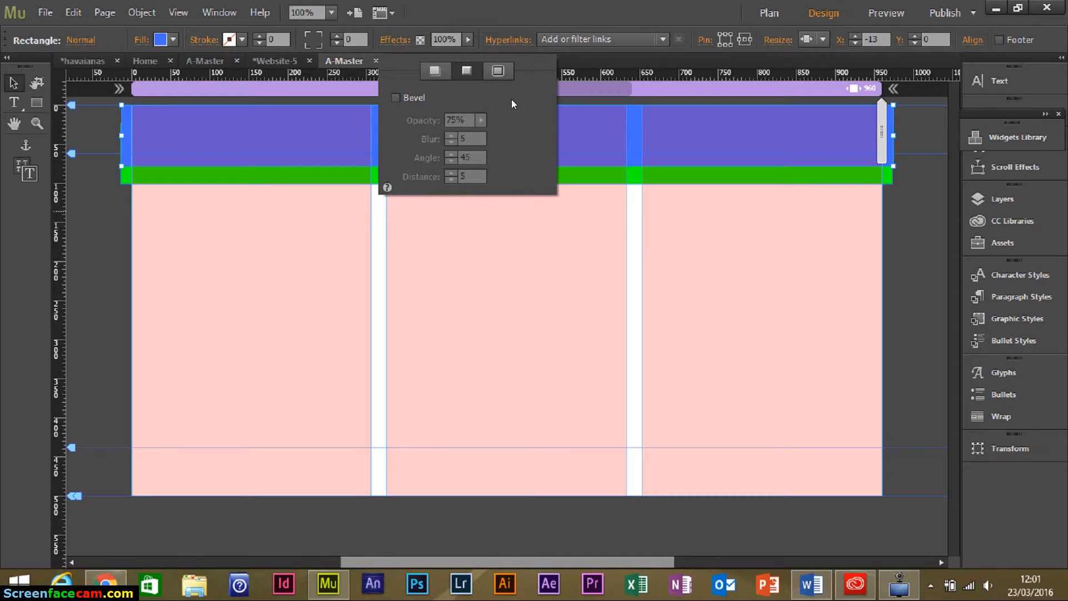
left_click(511, 75)
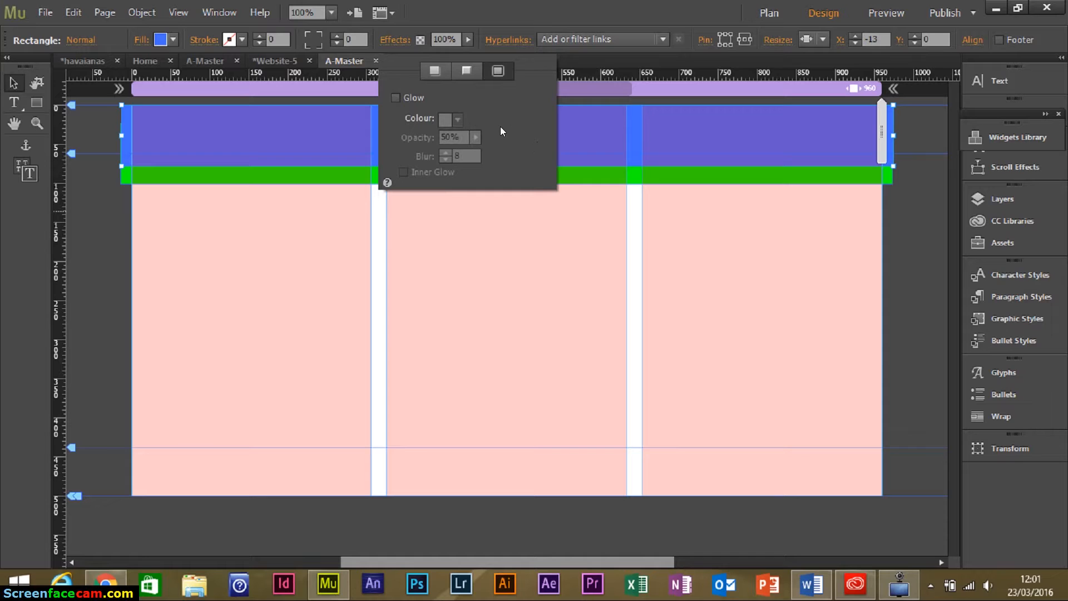
left_click(436, 69)
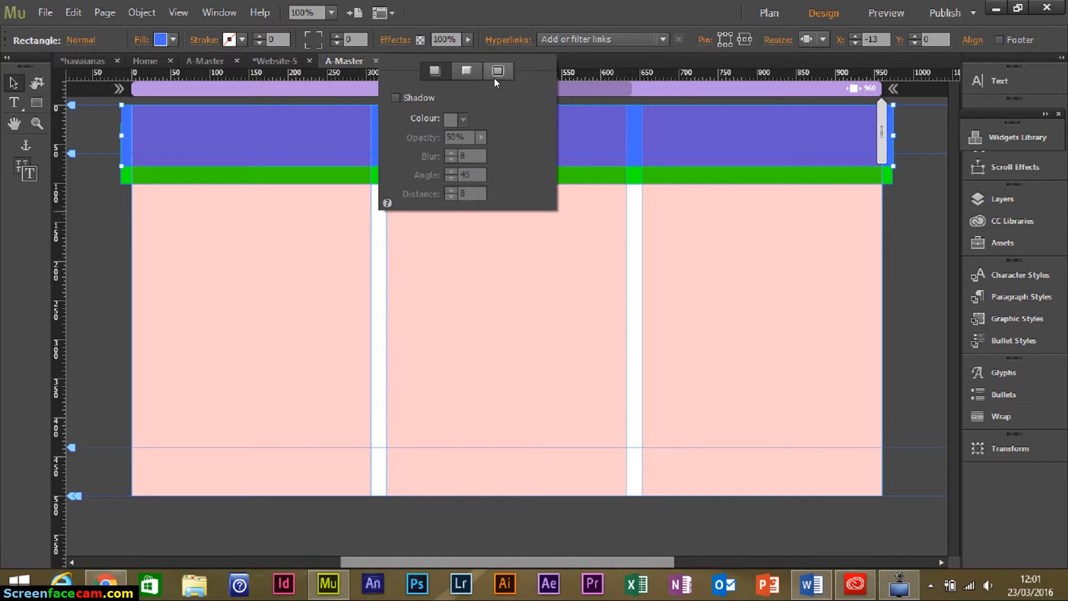
left_click(424, 97)
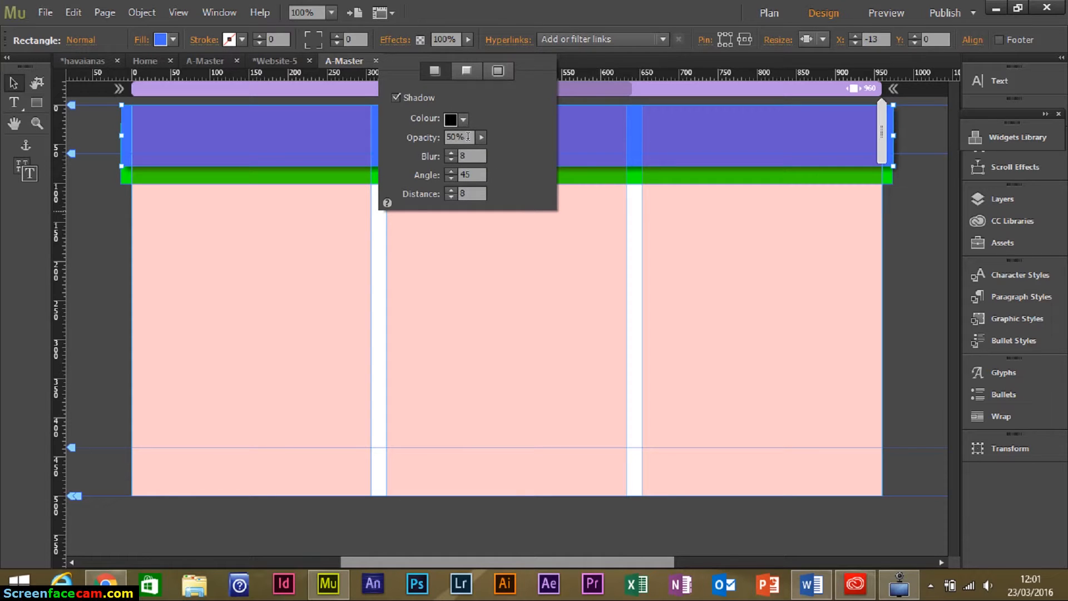
left_click(482, 137)
left_click_drag(446, 148, 463, 166)
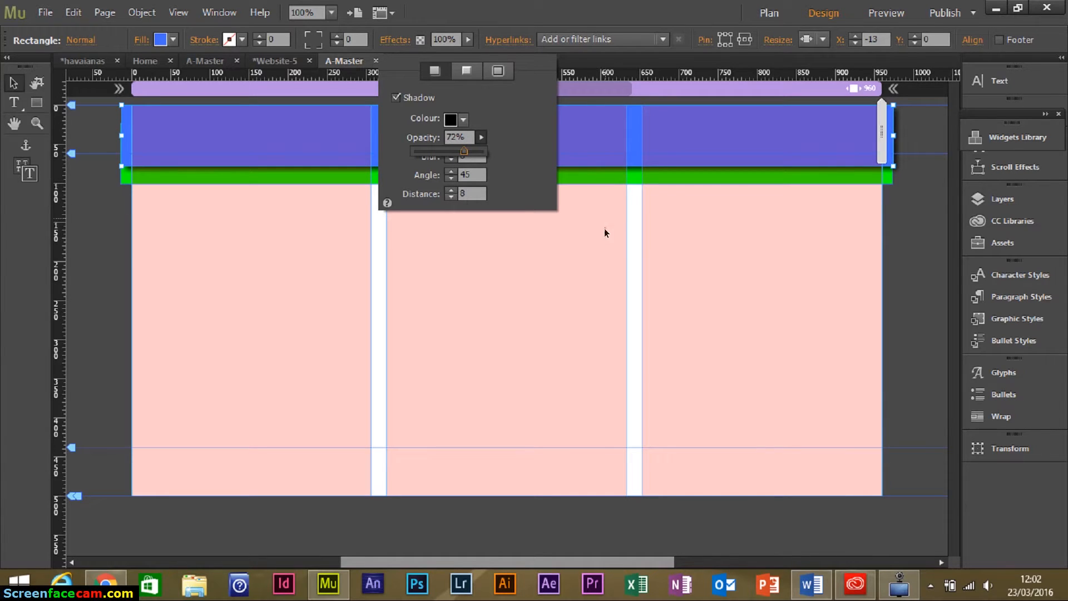
left_click(539, 132)
left_click(583, 271)
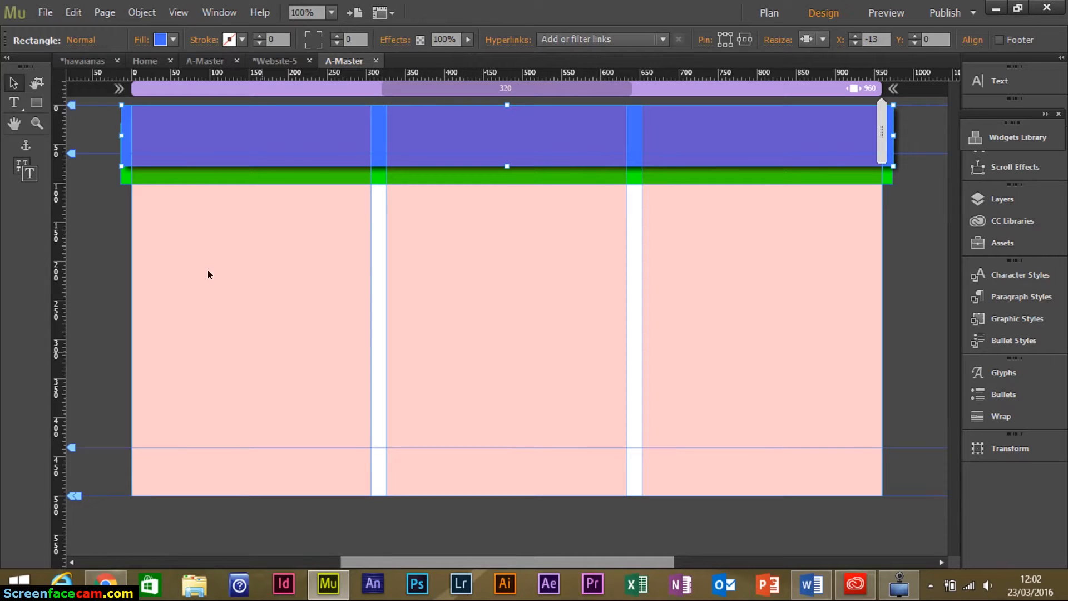
Draw a footer rectangle between the bottom guides of the master page.
left_click(208, 229)
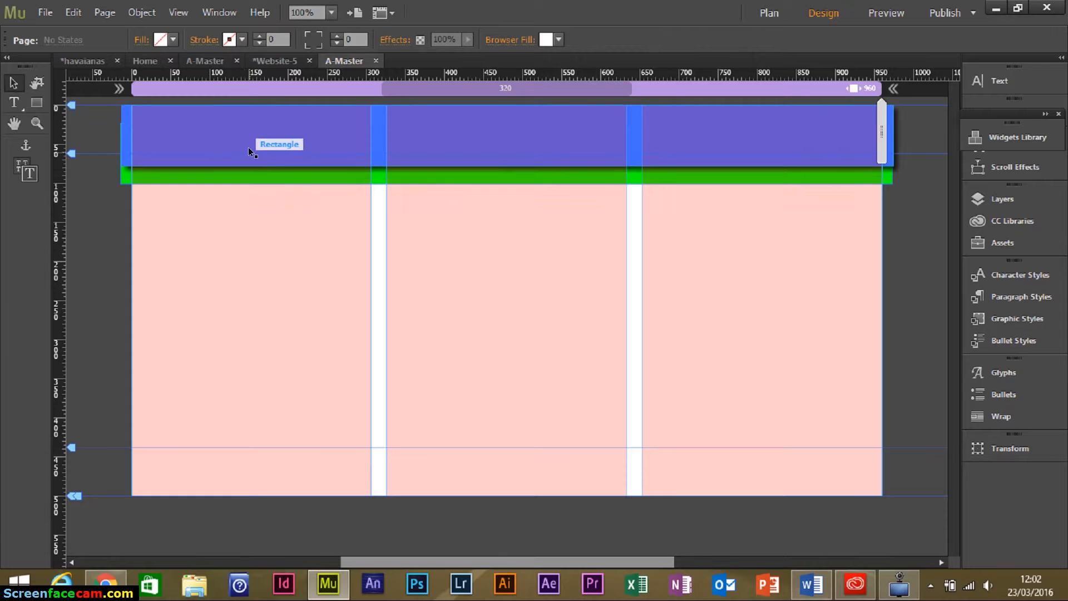
left_click(206, 176)
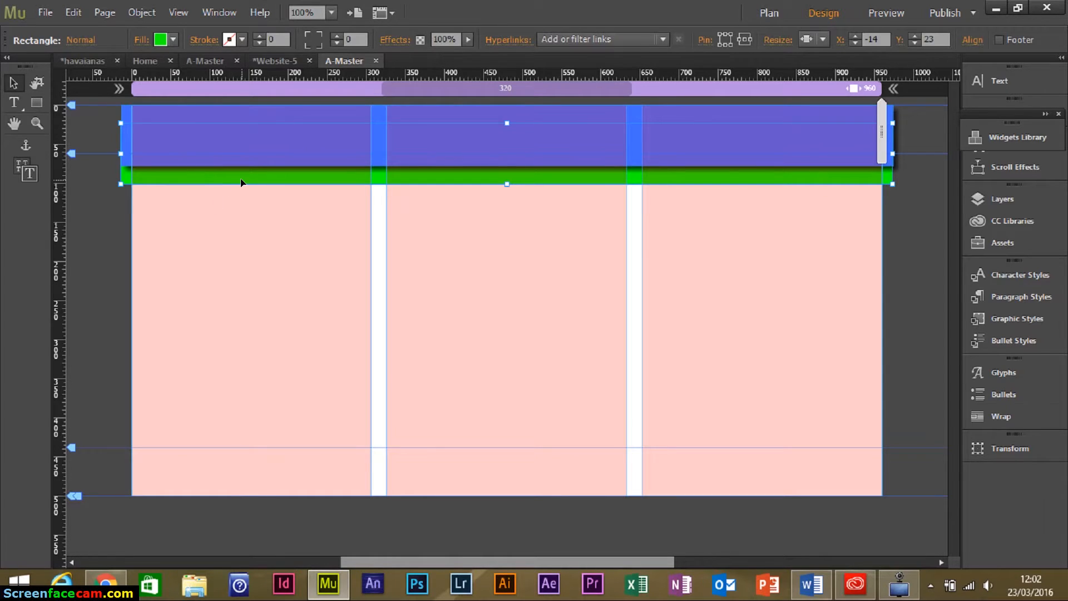
left_click(32, 102)
mouse_move(128, 447)
left_mouse_down()
mouse_move(606, 490)
mouse_move(883, 495)
left_mouse_up()
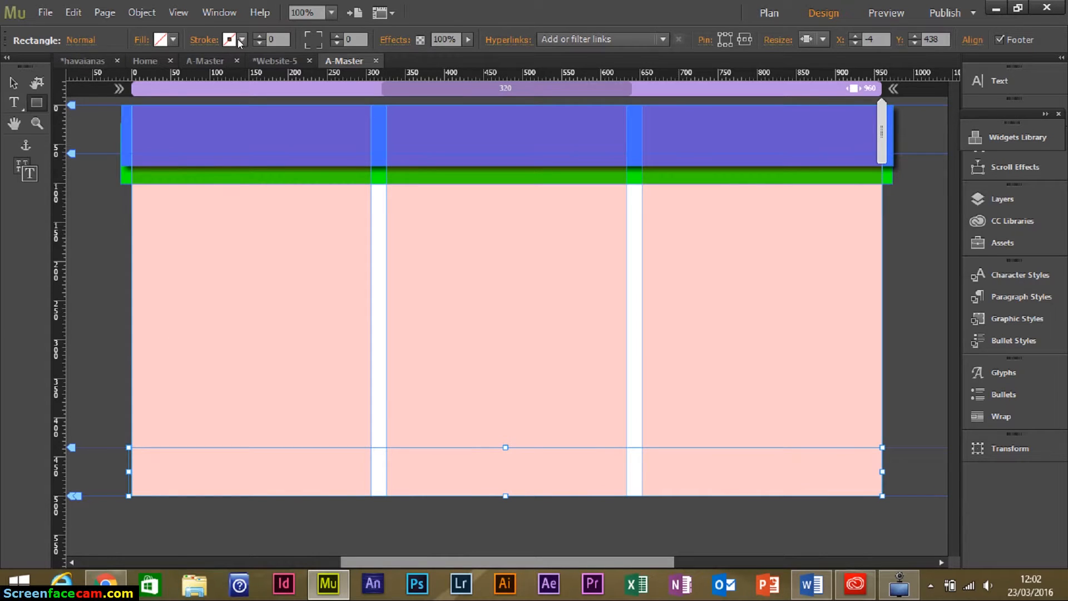
Fill the footer rectangle with light mint green #91FFAD.
left_click(169, 41)
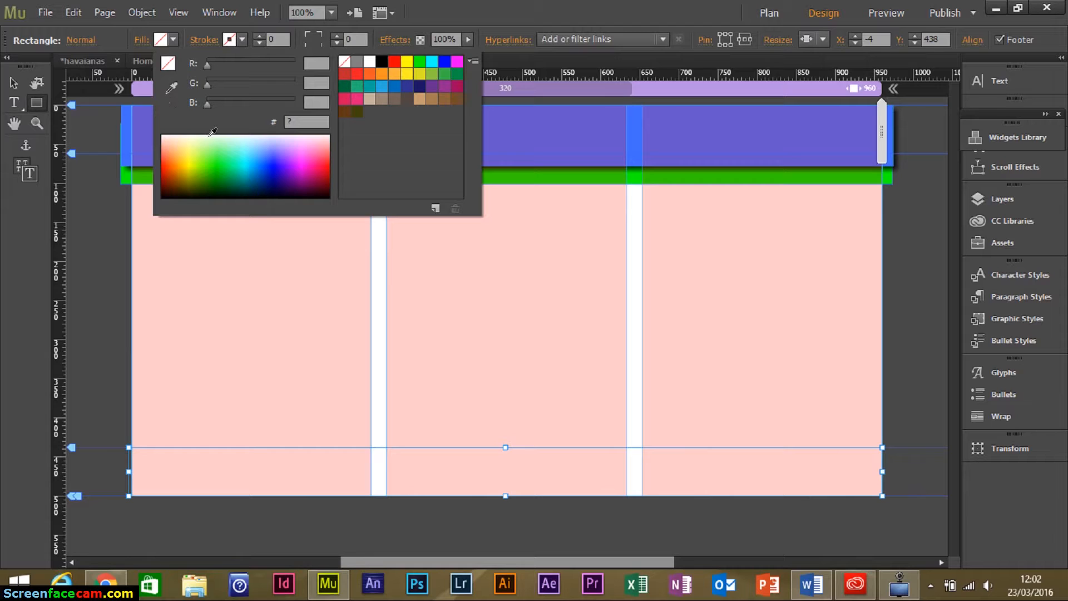
left_click(217, 141)
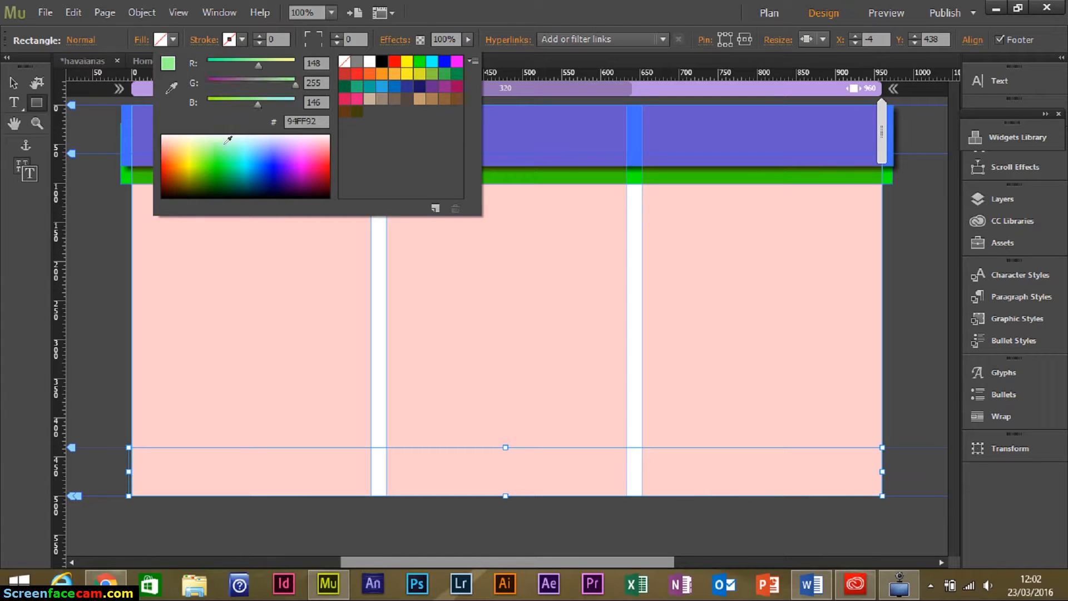
left_click(245, 162)
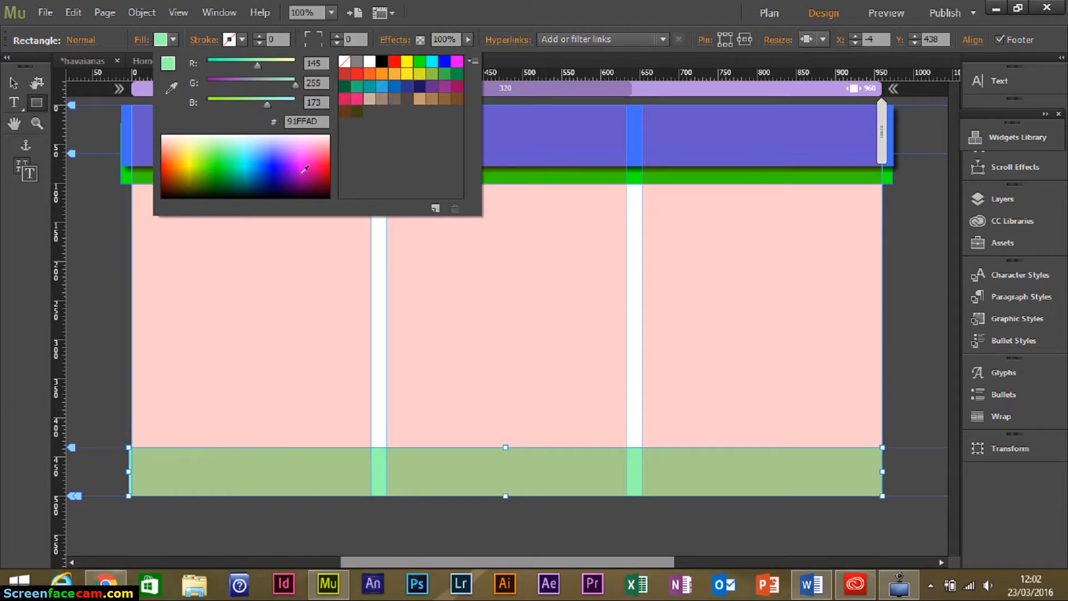
left_click(15, 88)
key("m")
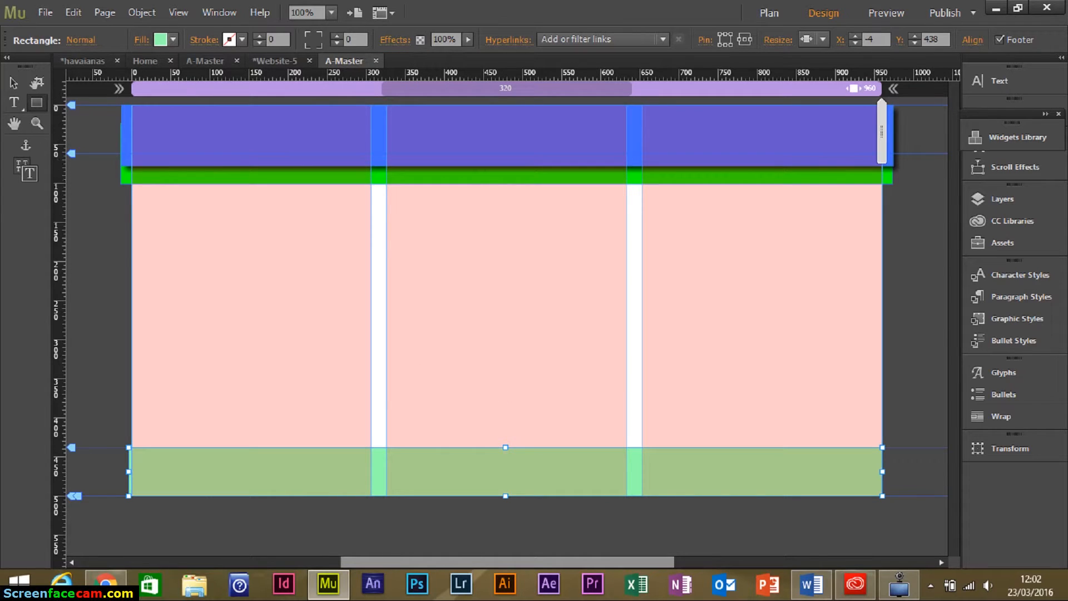
left_click(11, 84)
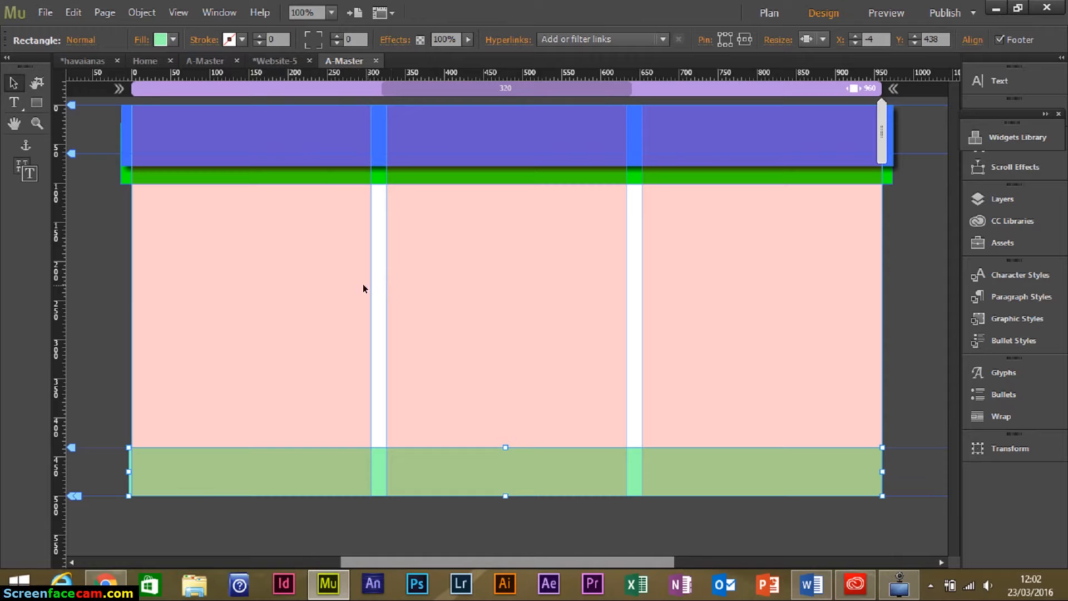
left_click(244, 249)
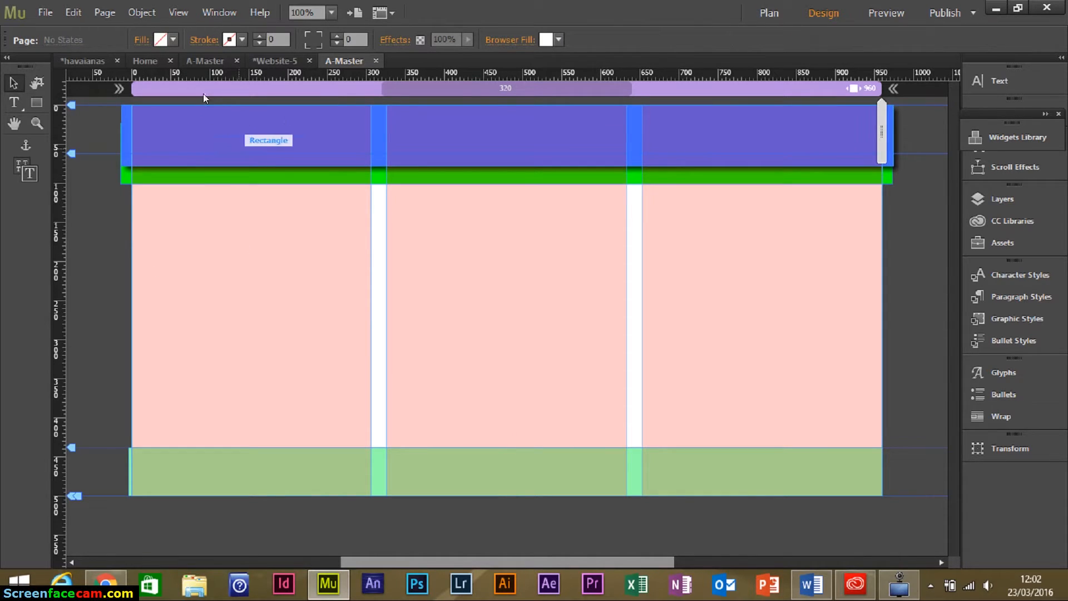
left_click(45, 12)
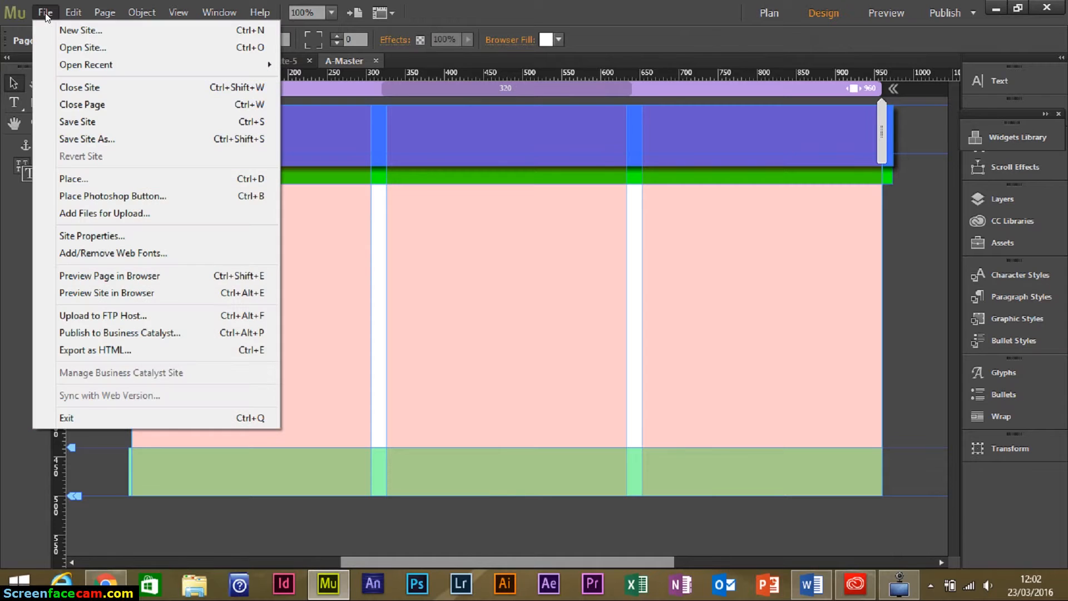
Import the Logo image from the Havaianas folder.
left_click(107, 180)
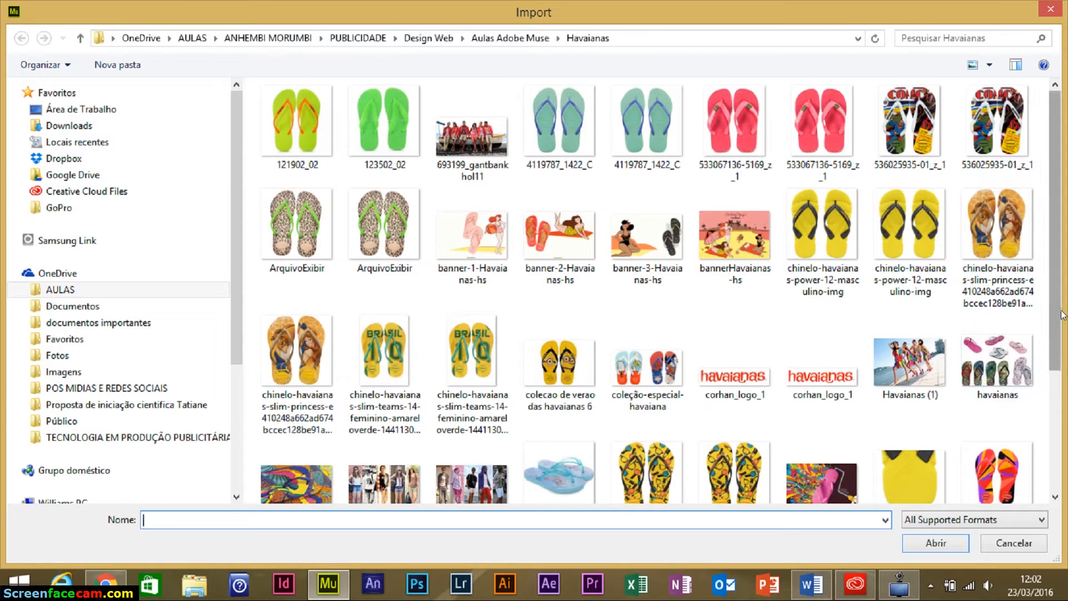
left_click_drag(1052, 315, 1050, 460)
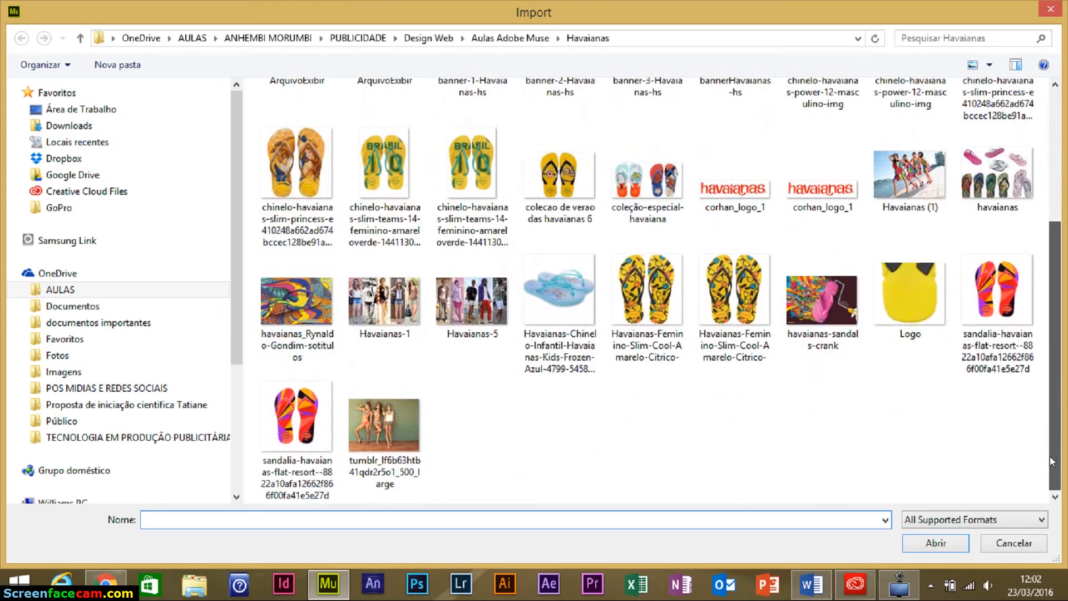
left_click(906, 319)
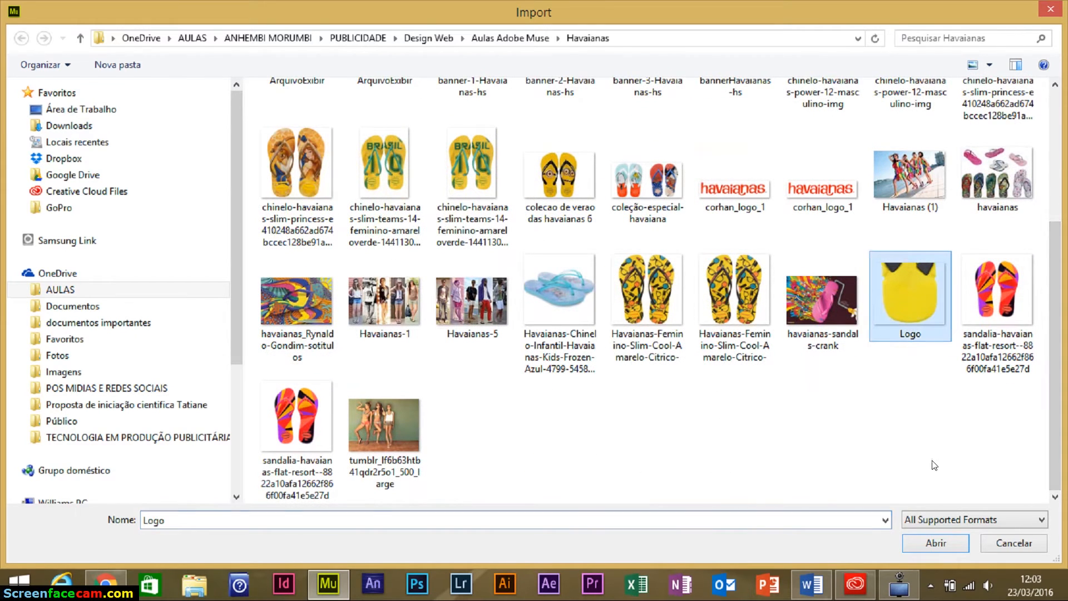
left_click(907, 546)
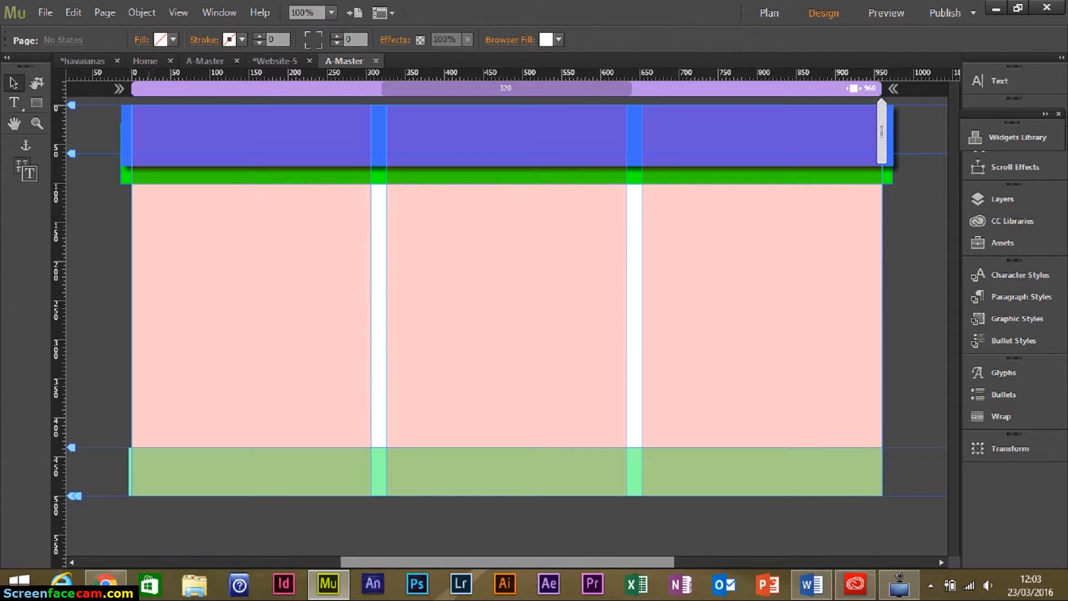
Place the Logo image at a larger size up in the blue header band.
left_click_drag(136, 99, 203, 165)
scroll(205, 166, "down", 1)
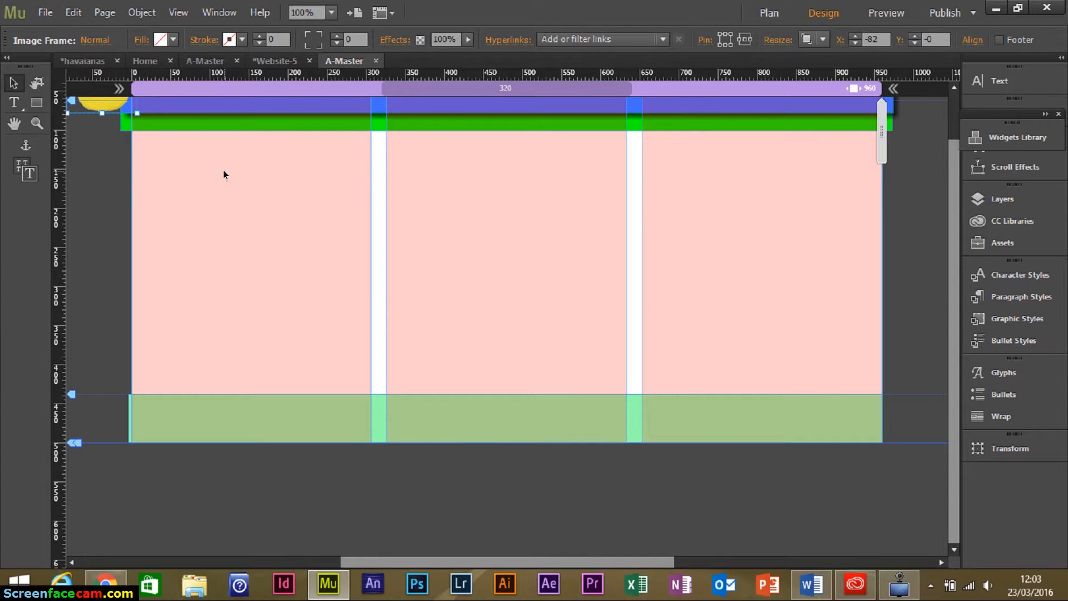
key("ctrl+z")
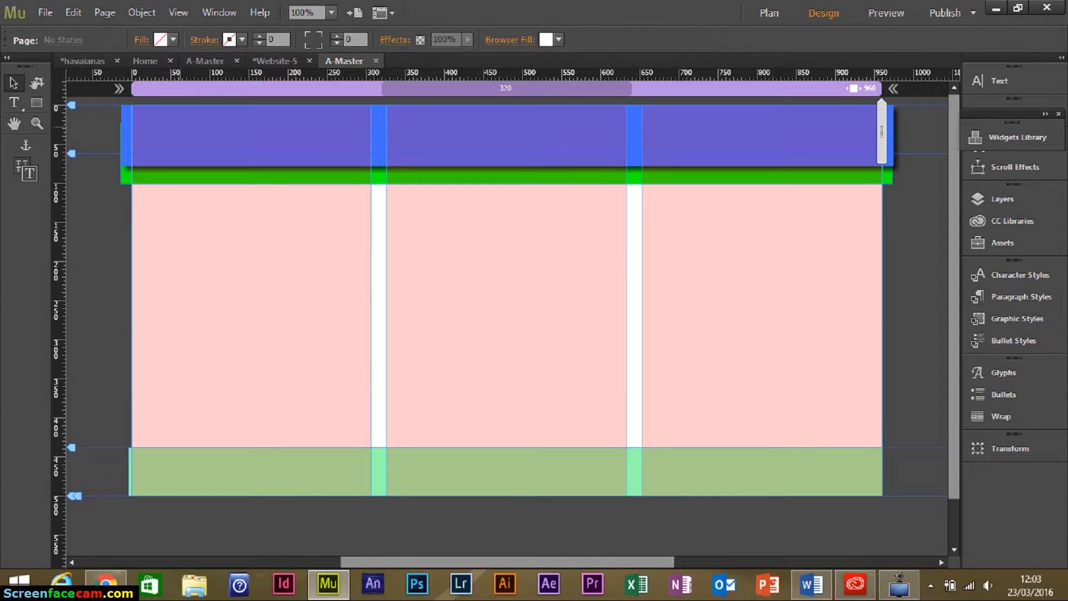
left_click_drag(161, 118, 258, 202)
left_click_drag(226, 171, 201, 156)
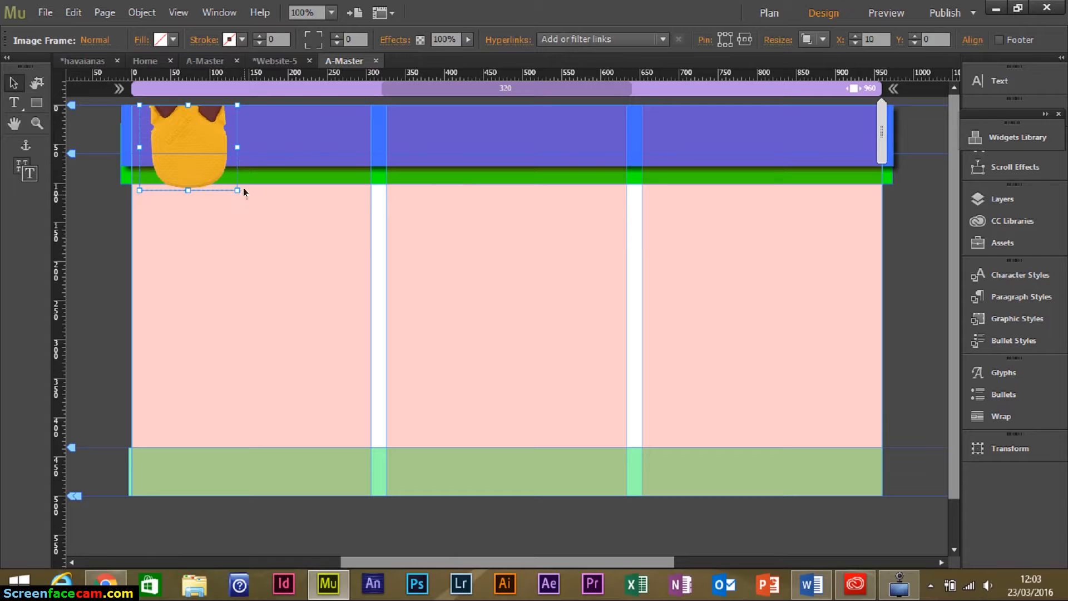
Enlarge the logo slightly, align it to the left edge, and extend the header to 106 px.
left_click(241, 232)
left_click(234, 186)
left_click_drag(231, 186, 233, 187)
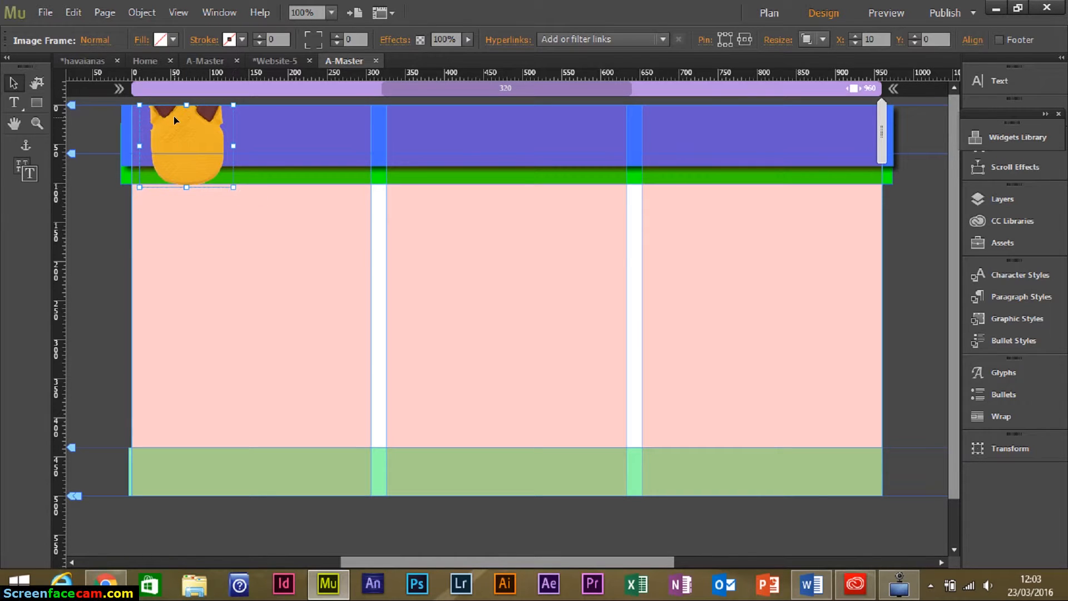
left_click_drag(173, 115, 166, 116)
left_click(329, 259)
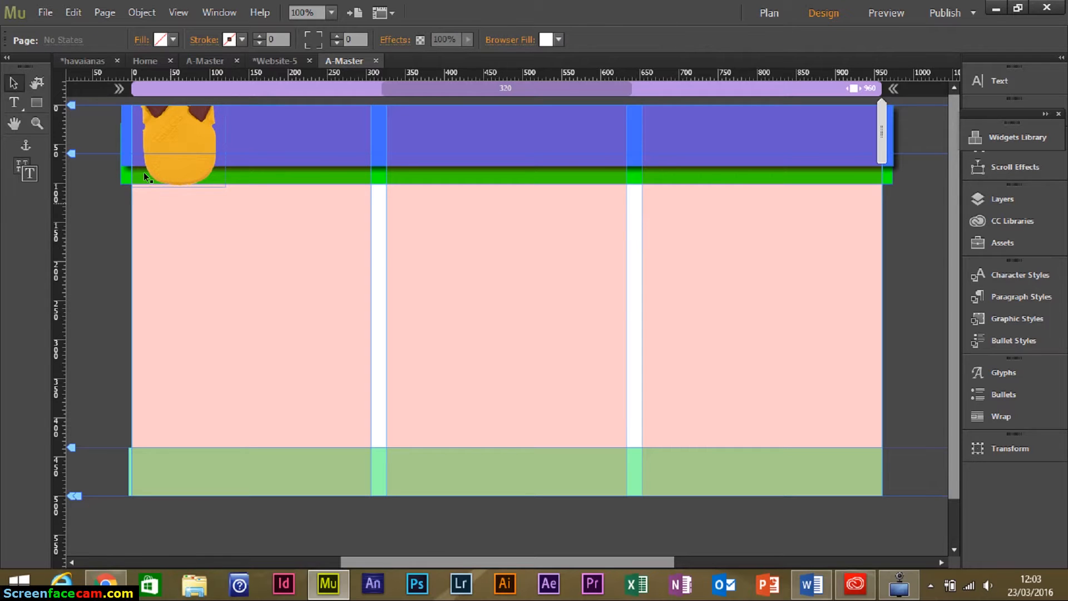
left_click_drag(71, 151, 70, 185)
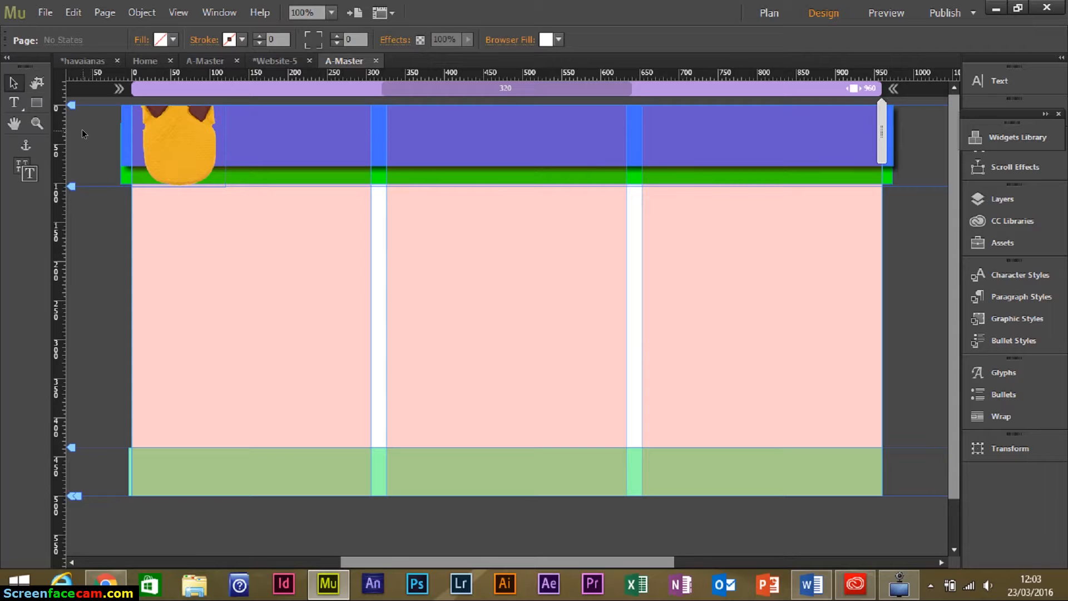
Select the blue band, green strip and logo together and group them with Ctrl+G.
left_click(298, 139)
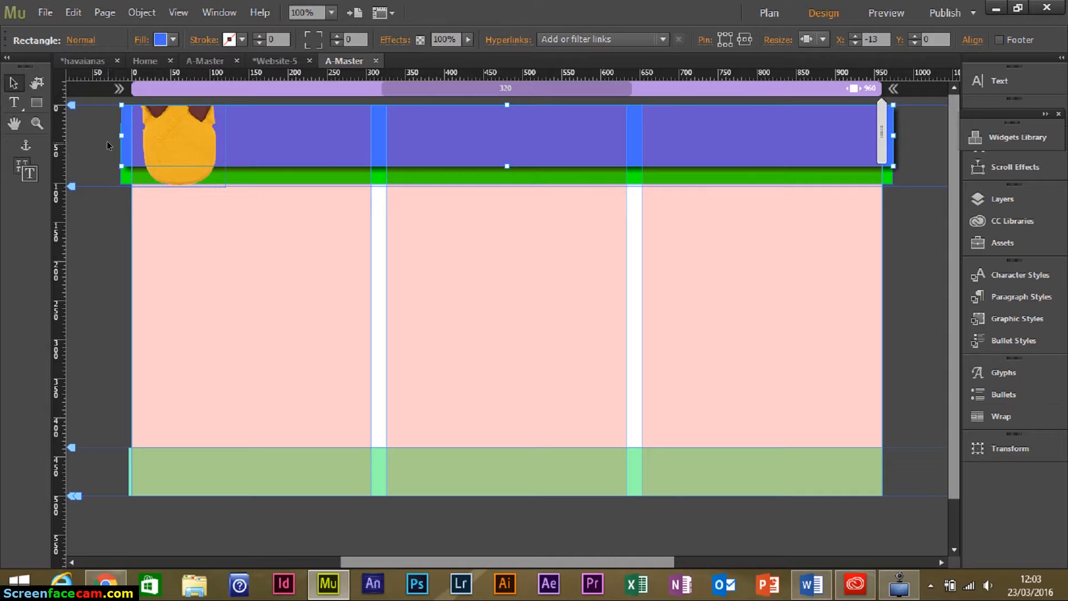
left_click_drag(101, 137, 523, 201)
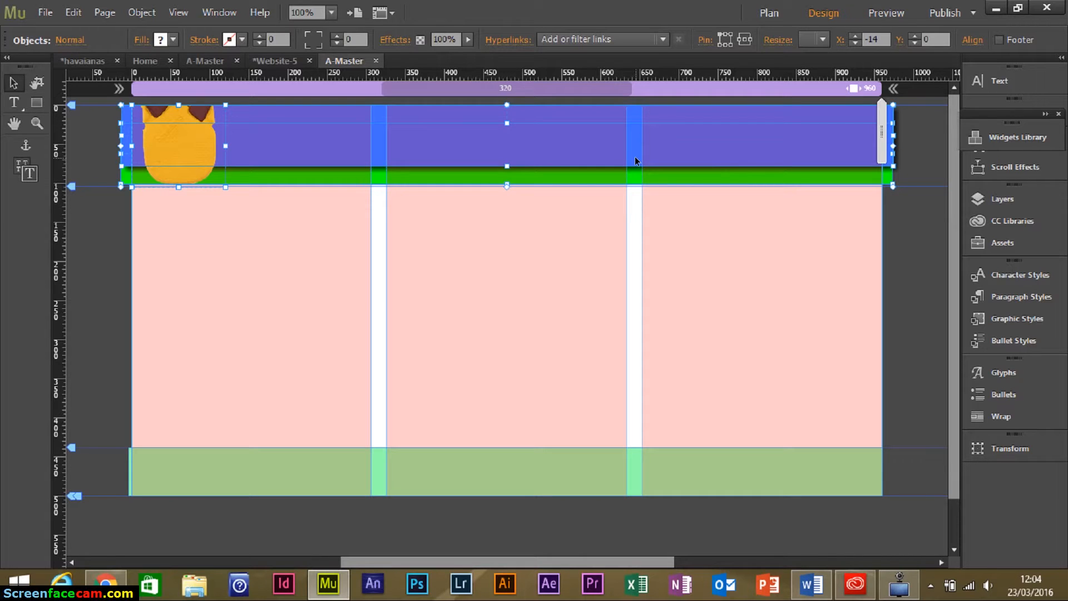
key("ctrl+g")
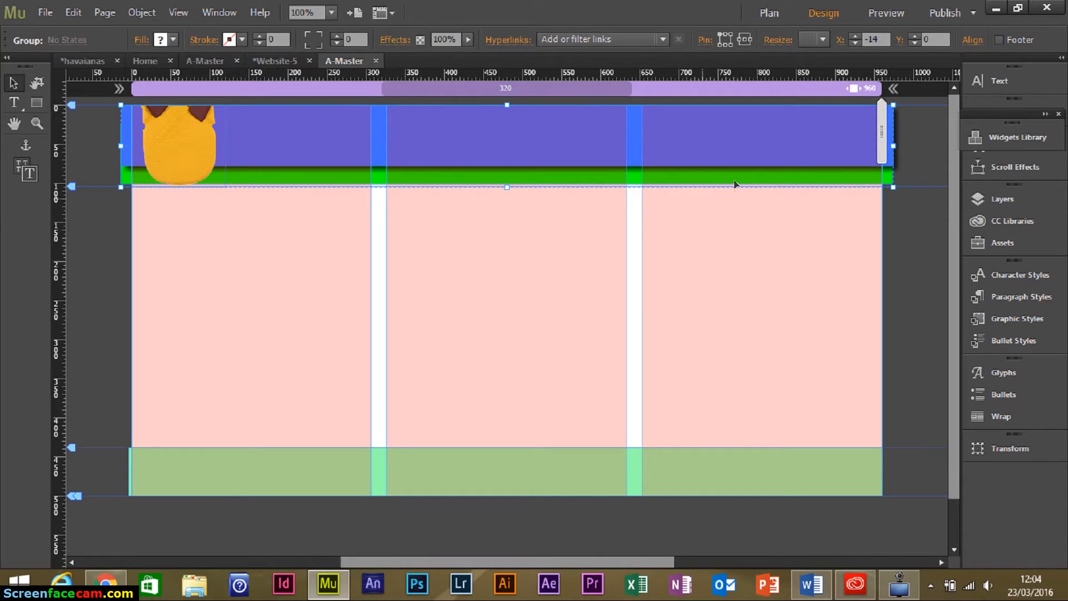
Add a Horizontal menu widget from the Menus folder and move it into the header.
left_click(1018, 140)
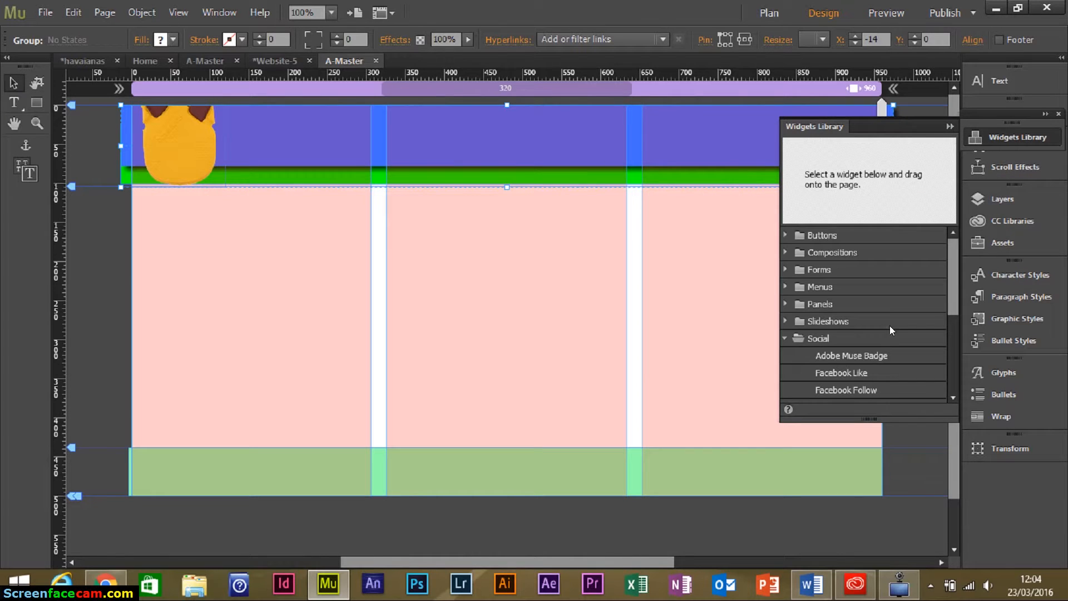
left_click(783, 336)
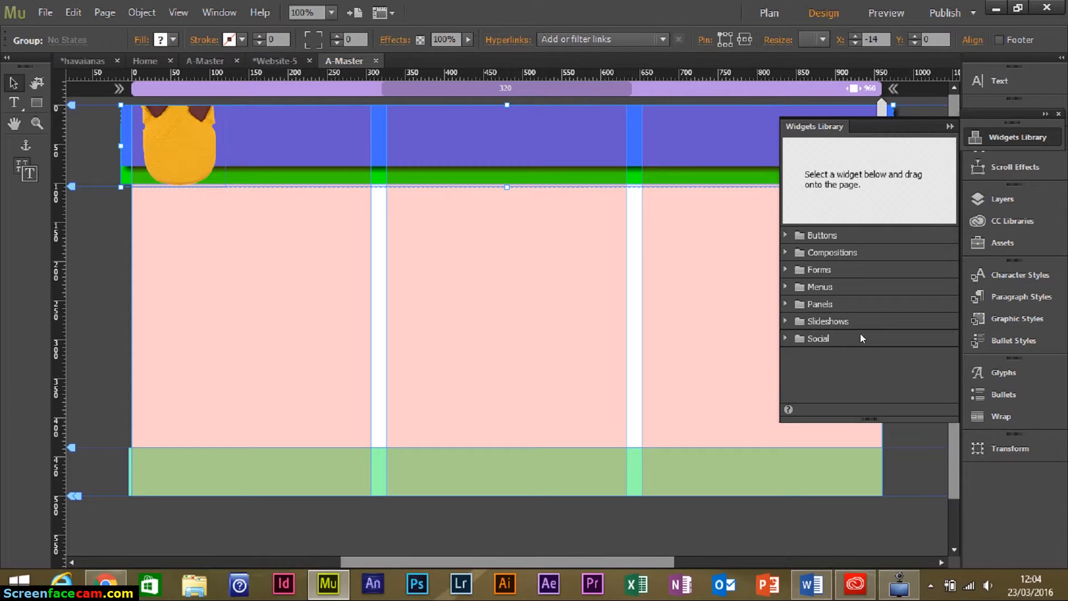
left_click(785, 287)
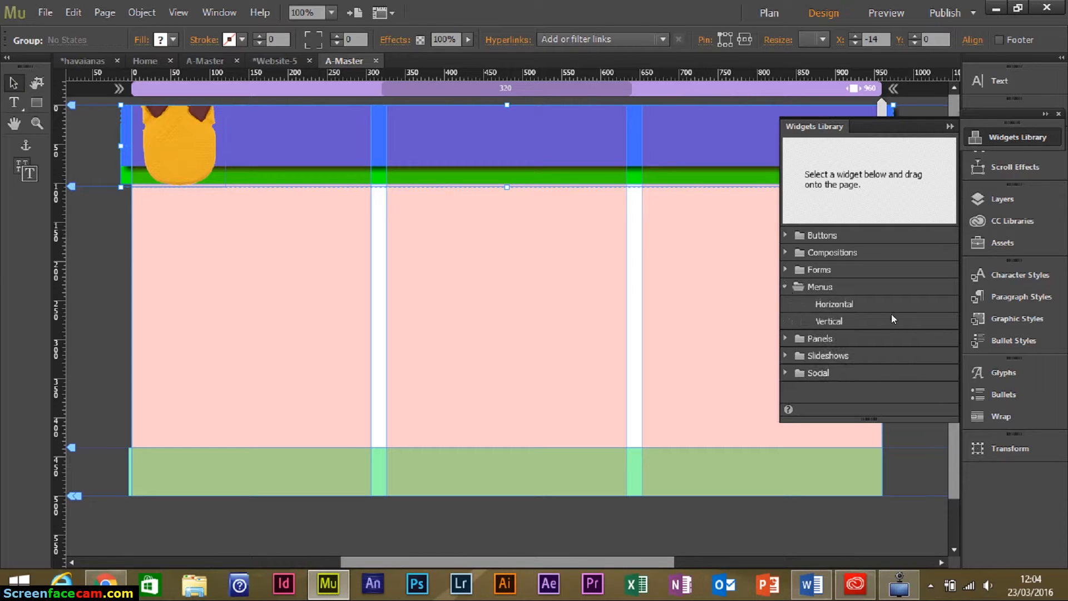
left_click(866, 305)
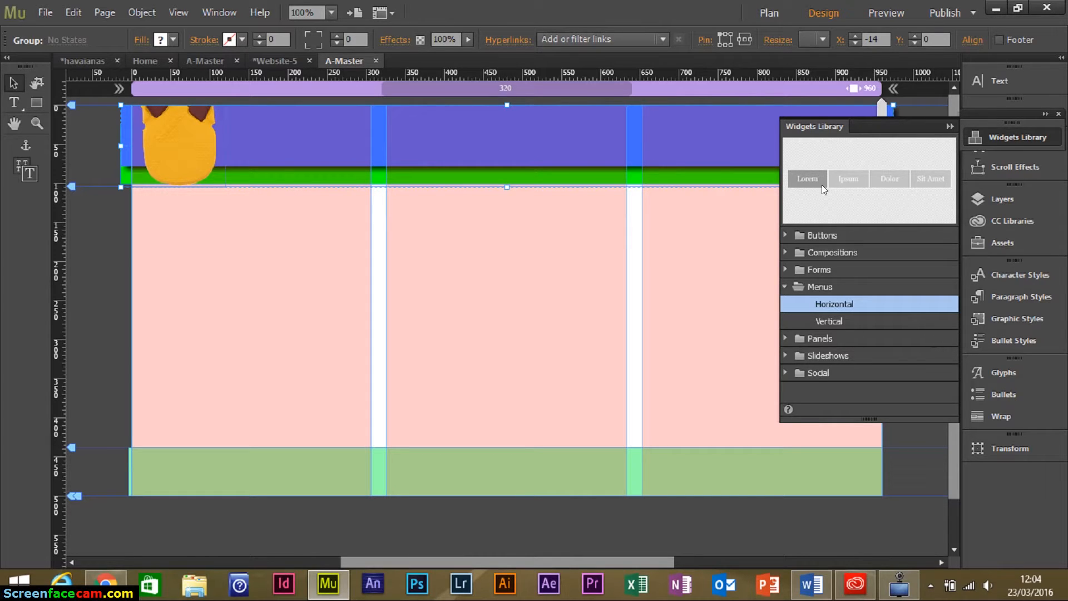
left_click_drag(932, 188, 452, 262)
left_click_drag(593, 262, 528, 138)
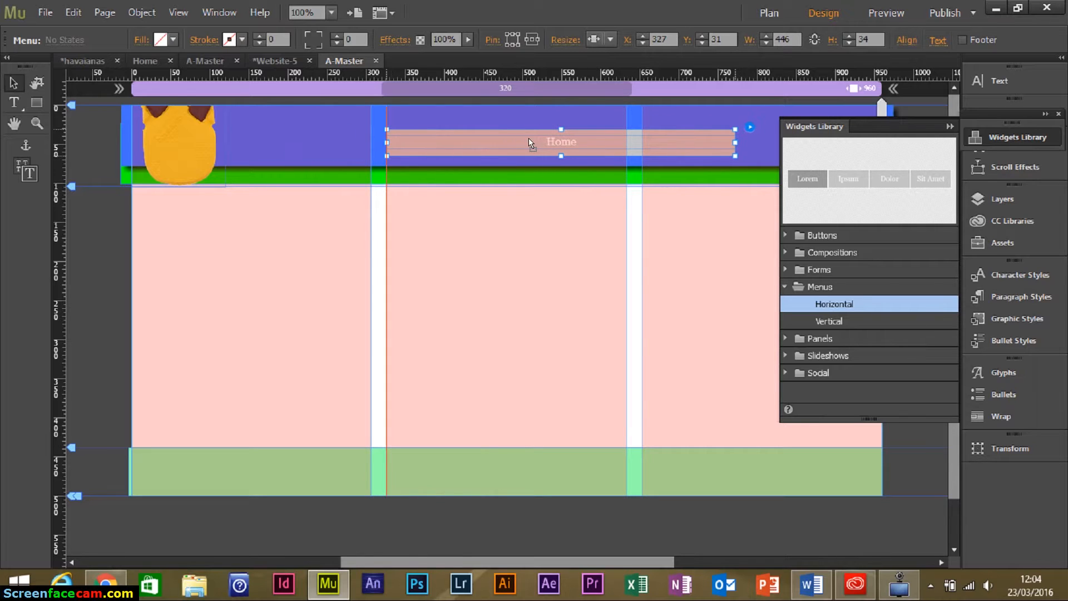
Select the menu's Home item label text, then put away the Widgets Library.
left_click(575, 142)
left_click(576, 142)
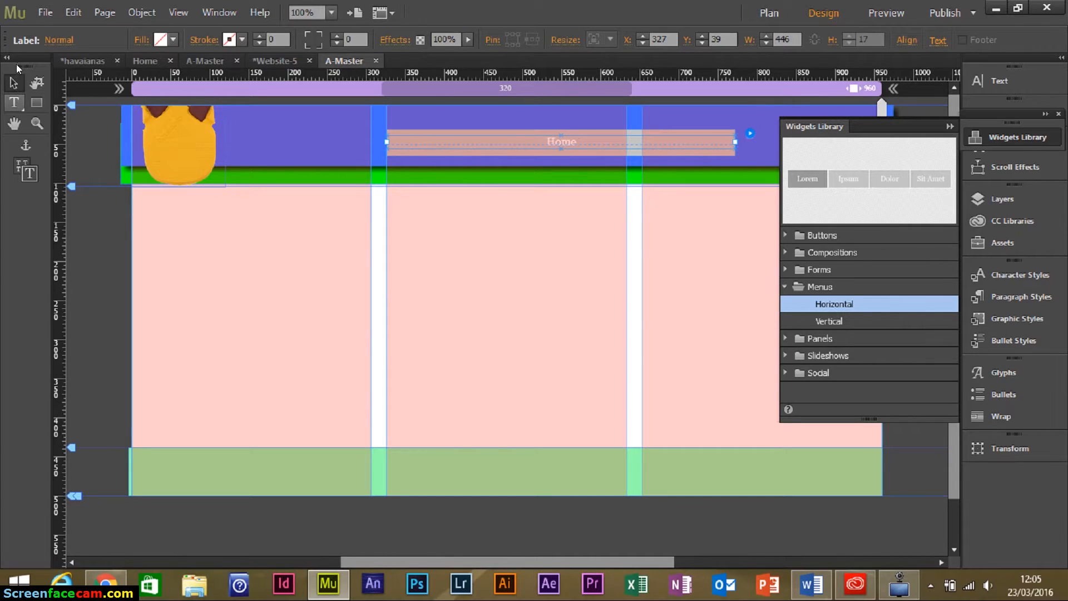
left_click(14, 102)
left_click_drag(548, 142, 566, 143)
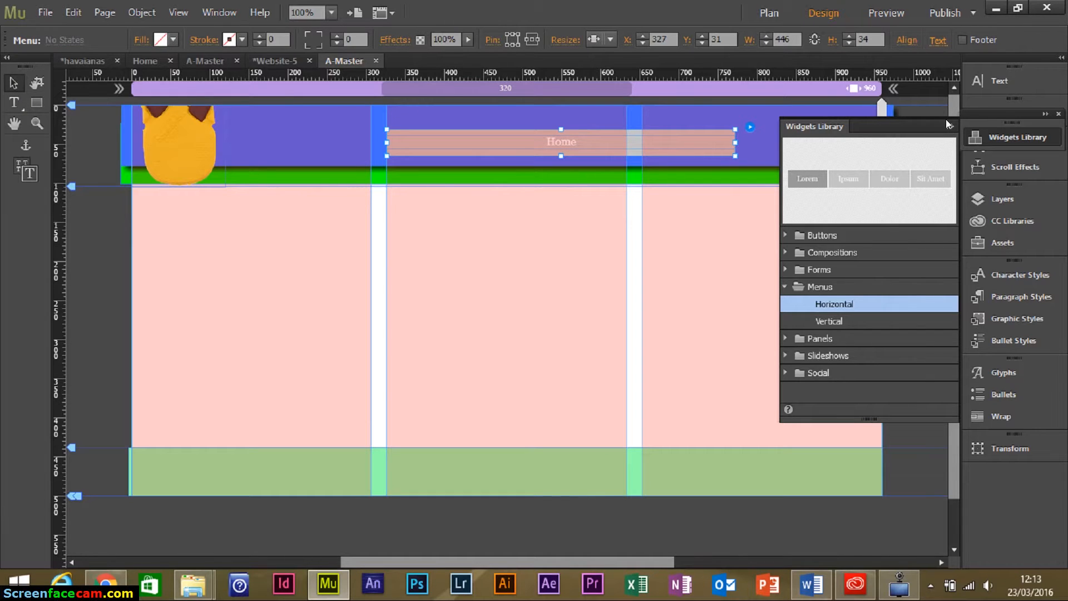
left_click(948, 126)
left_click(688, 150)
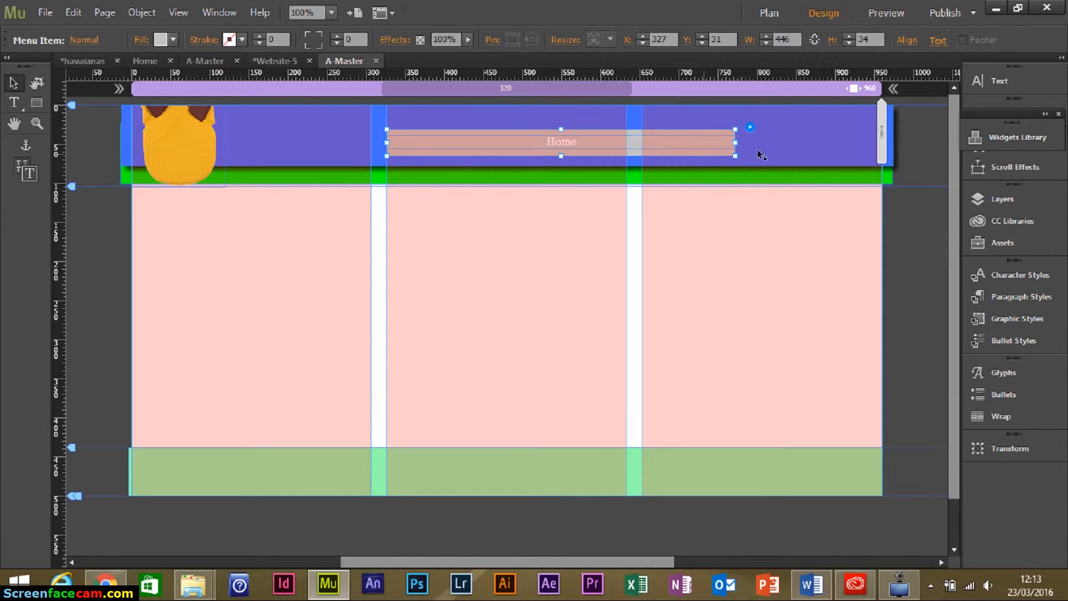
Change the header menu's type from page-based to Manual.
left_click(749, 127)
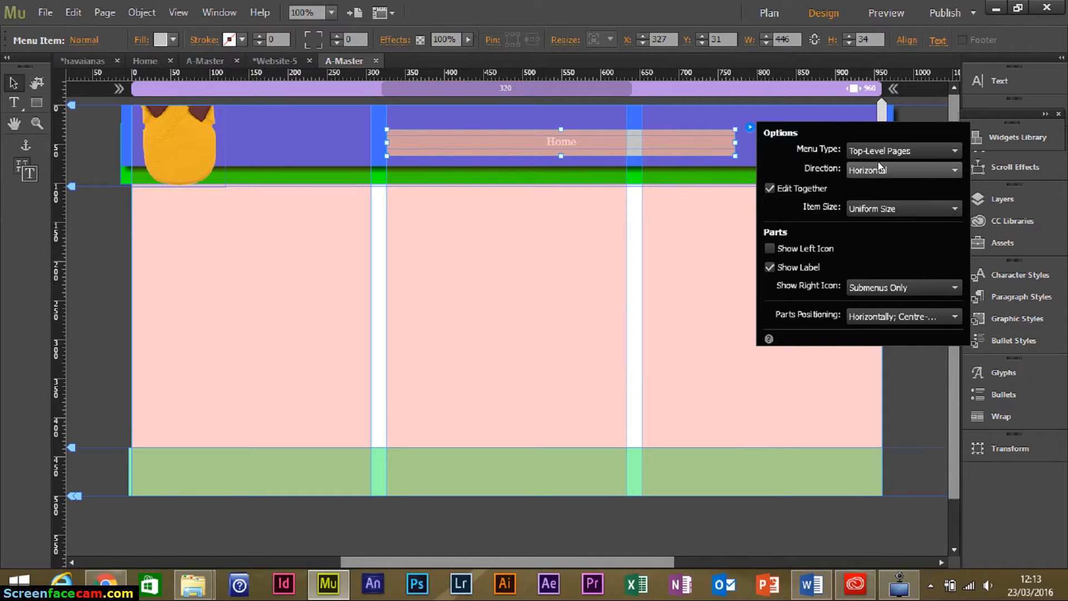
left_click(888, 151)
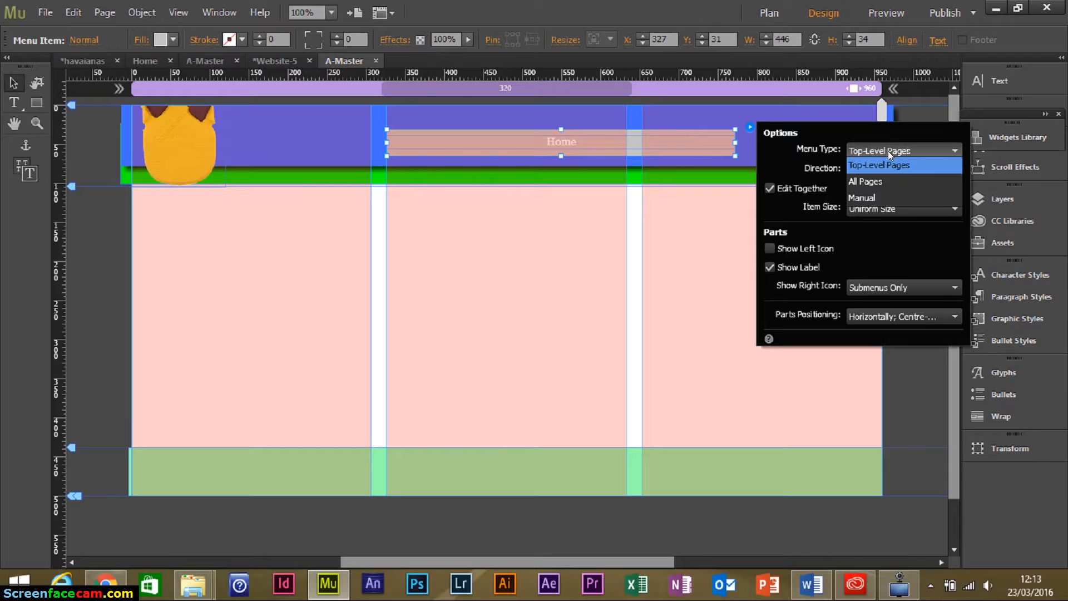
left_click(907, 198)
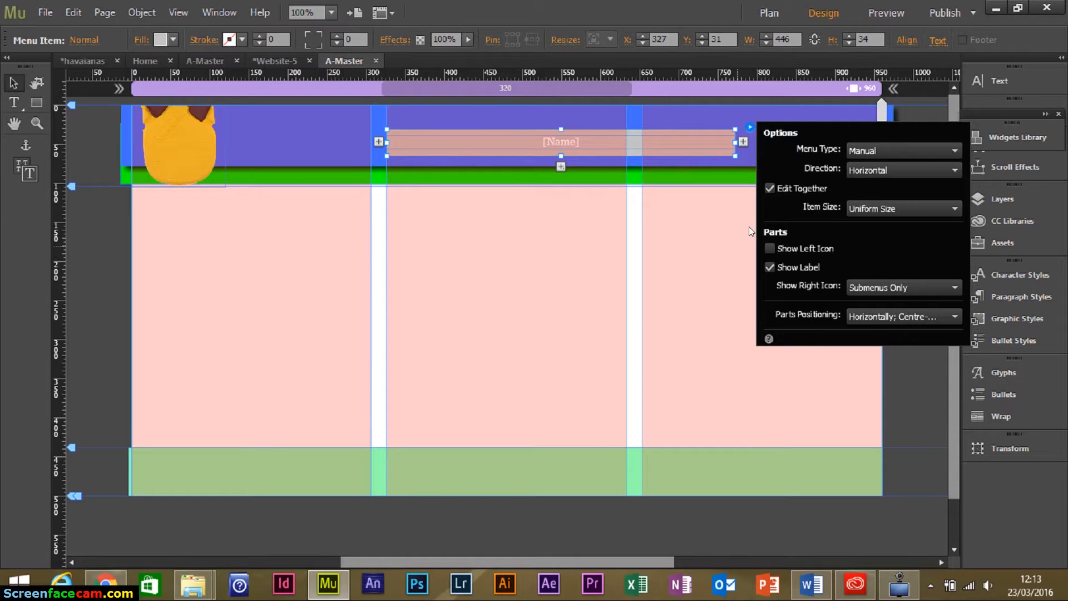
left_click(692, 148)
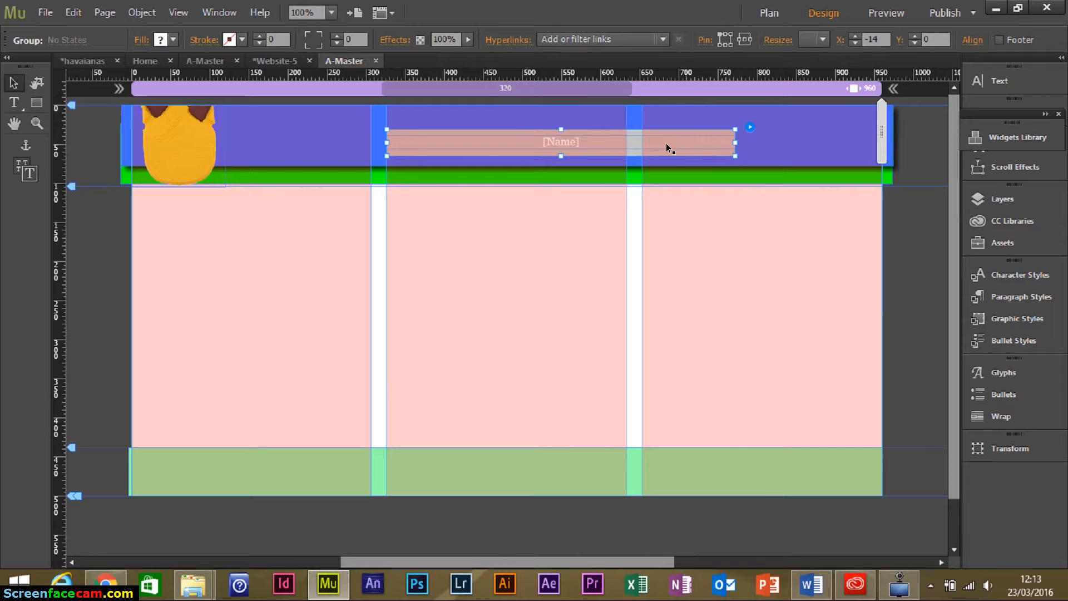
Move the menu left in the header and narrow it to about 161 px.
left_click(666, 143)
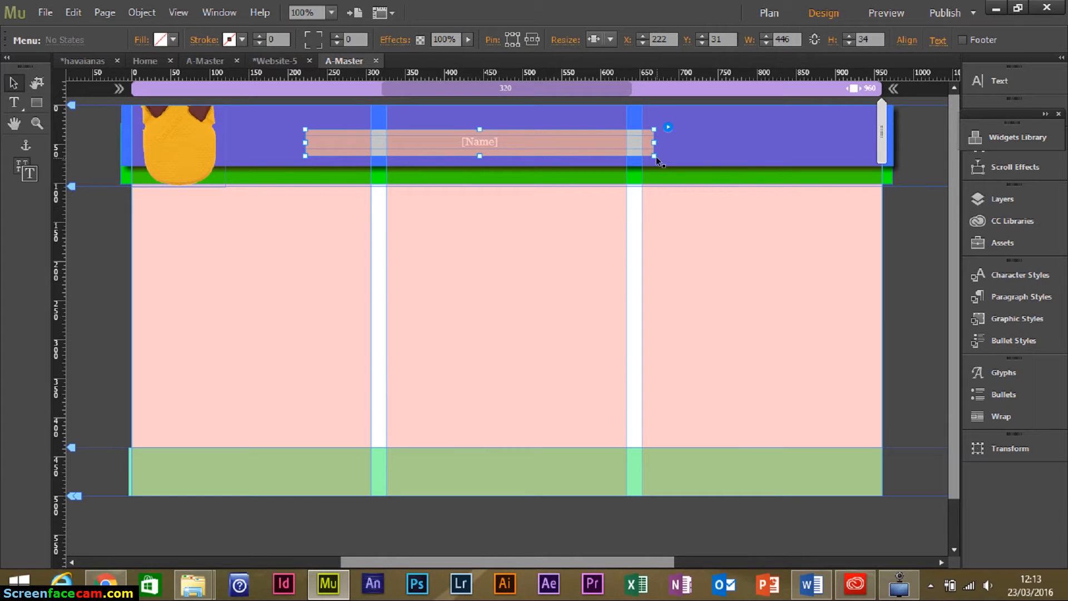
left_click_drag(651, 154, 411, 154)
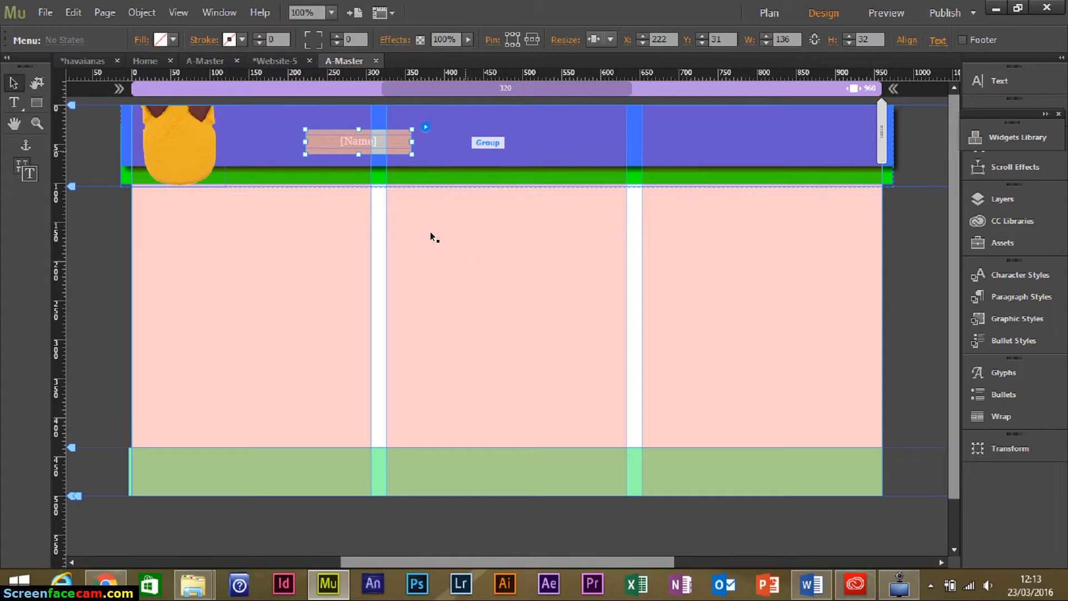
left_click(479, 287)
left_click(402, 147)
left_click(406, 139)
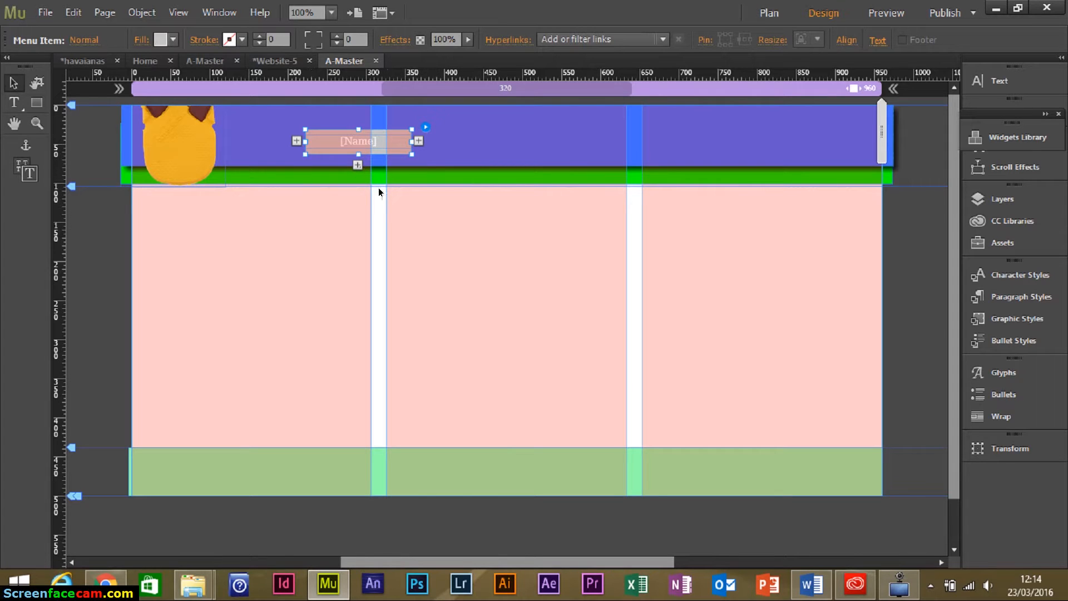
Add menu items until there are four, stretching the new item wider.
left_click(419, 140)
left_click(399, 141)
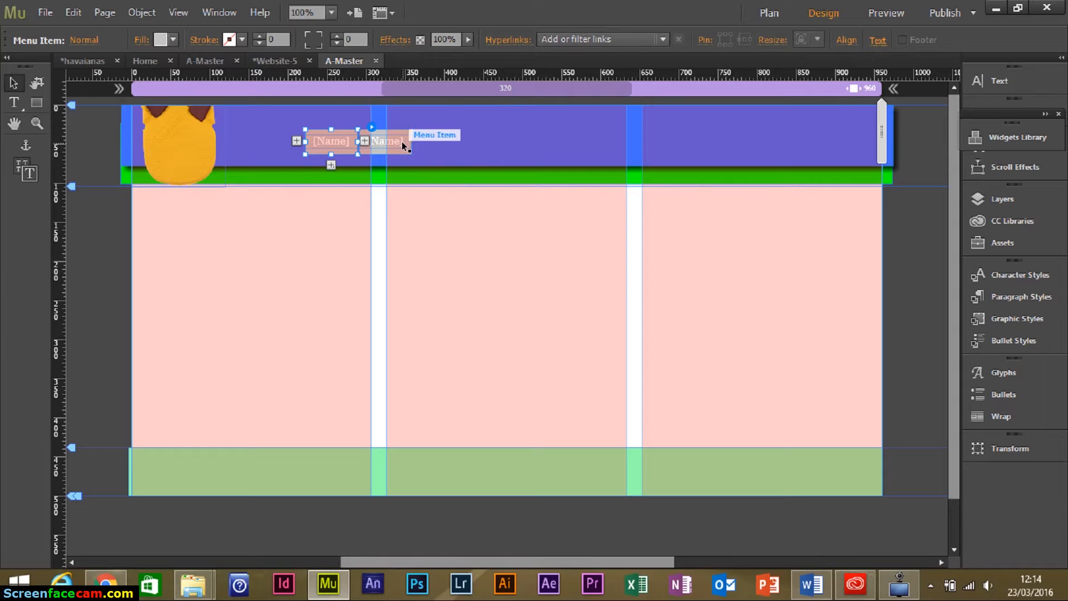
left_click_drag(408, 152, 521, 149)
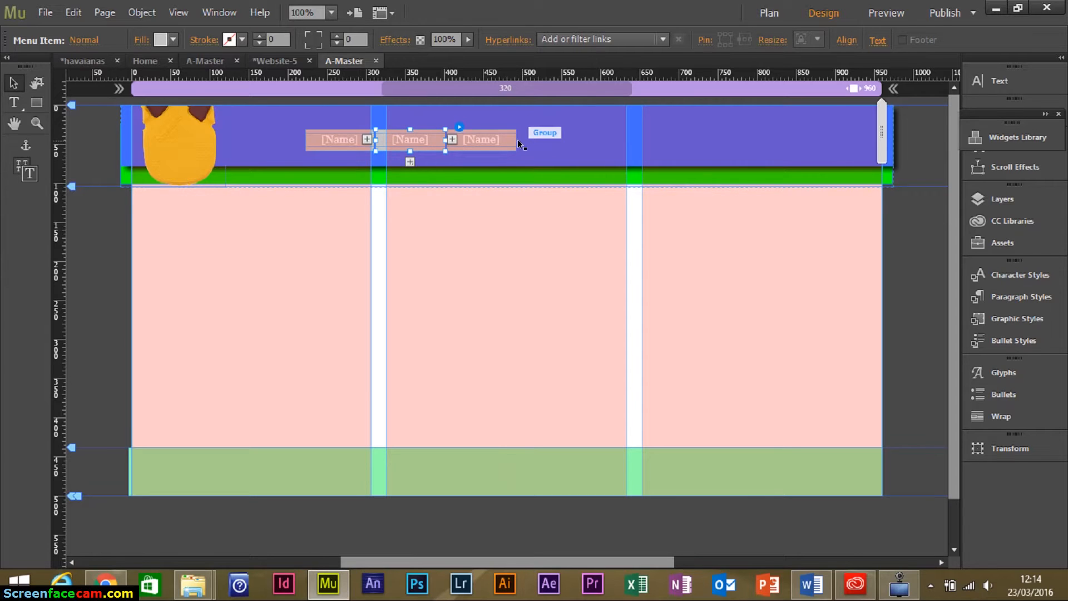
left_click(493, 144)
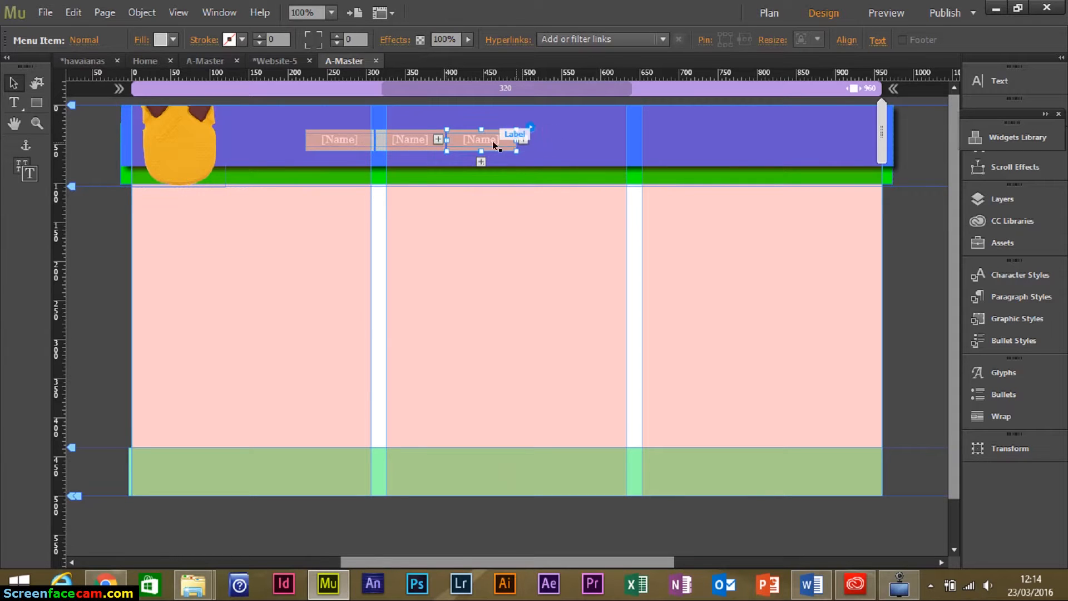
left_click(523, 139)
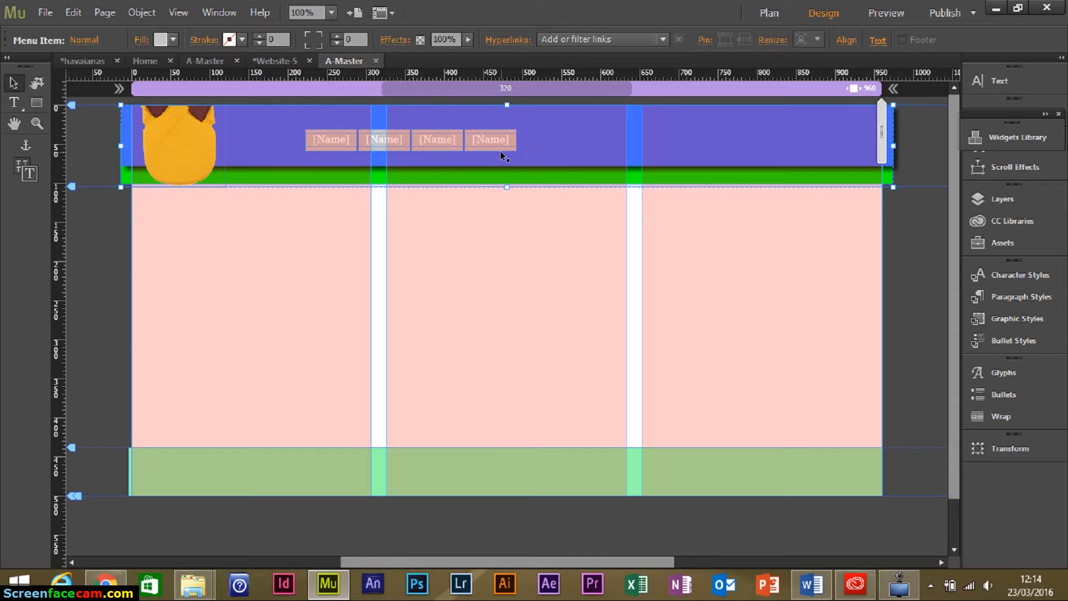
Widen the four-item menu to about 590 px and nudge it across the blue band's right side.
left_click(509, 141)
left_click_drag(517, 154, 683, 151)
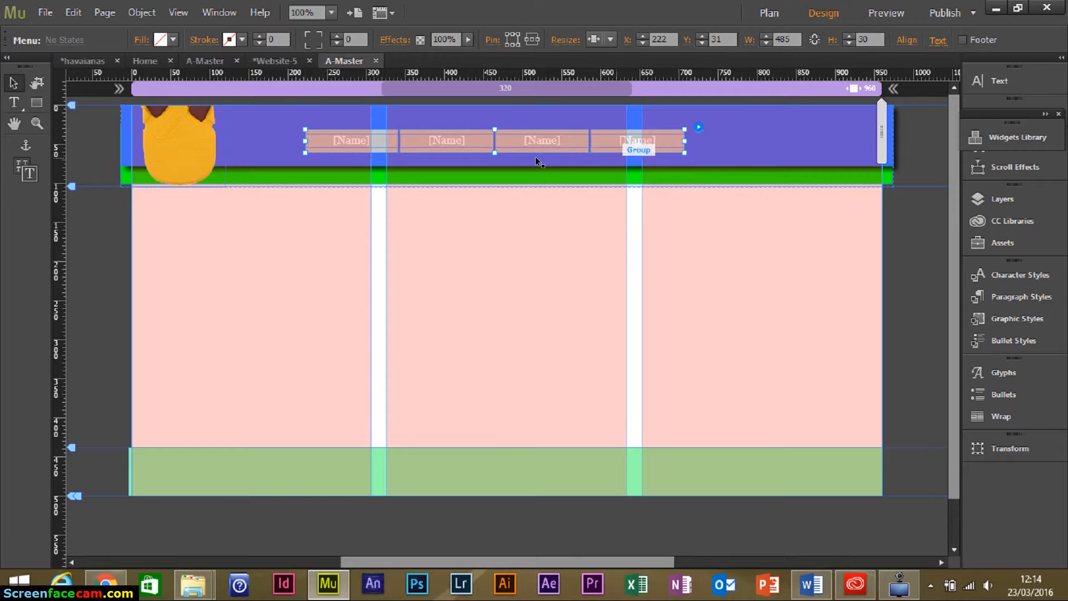
left_click_drag(541, 141, 705, 136)
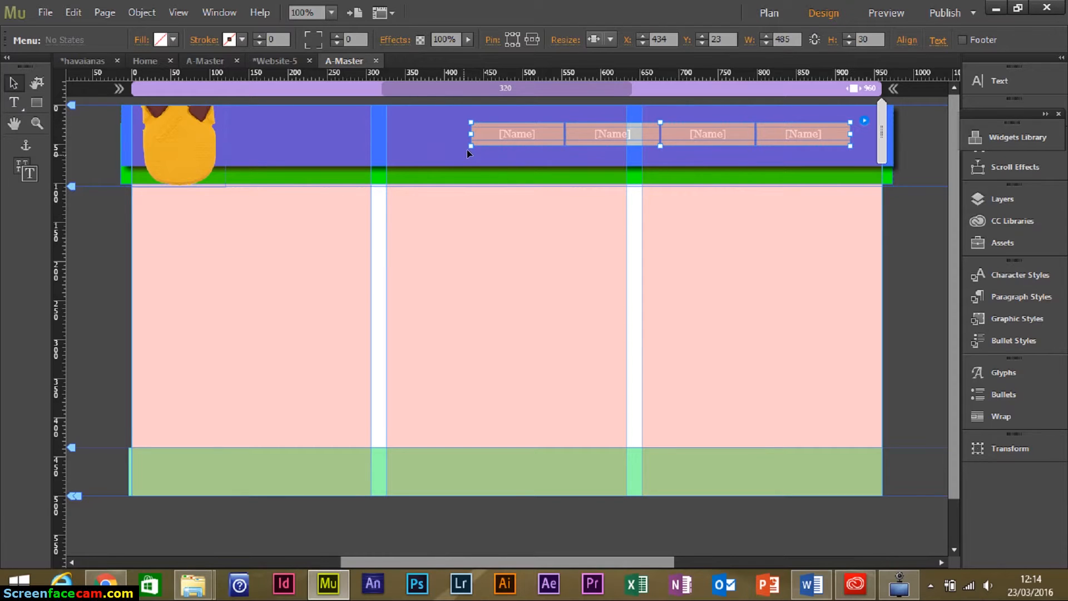
left_click_drag(470, 145, 387, 147)
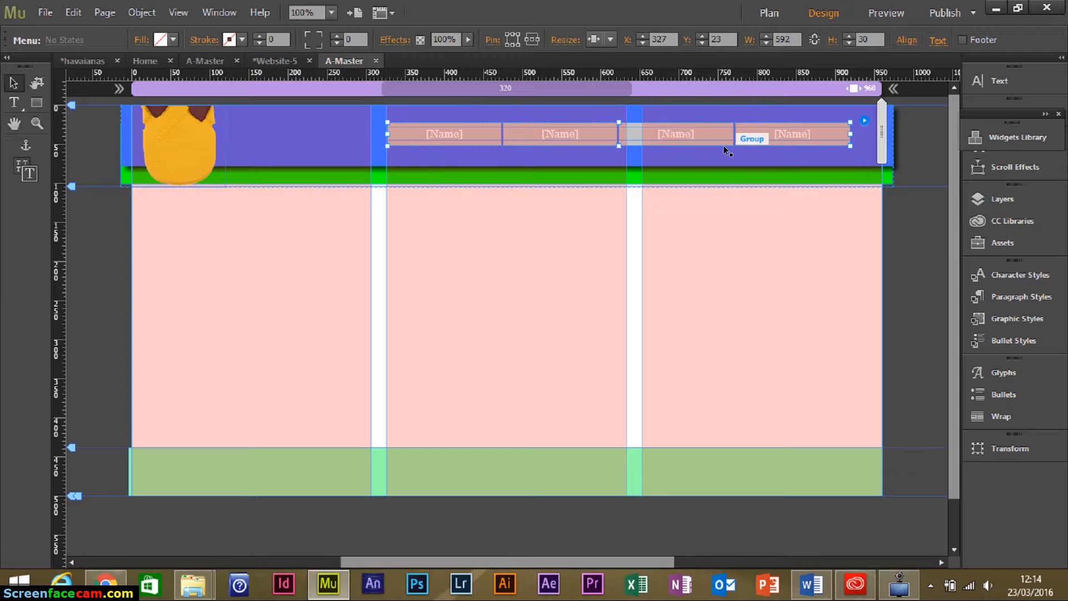
left_click_drag(715, 142, 718, 144)
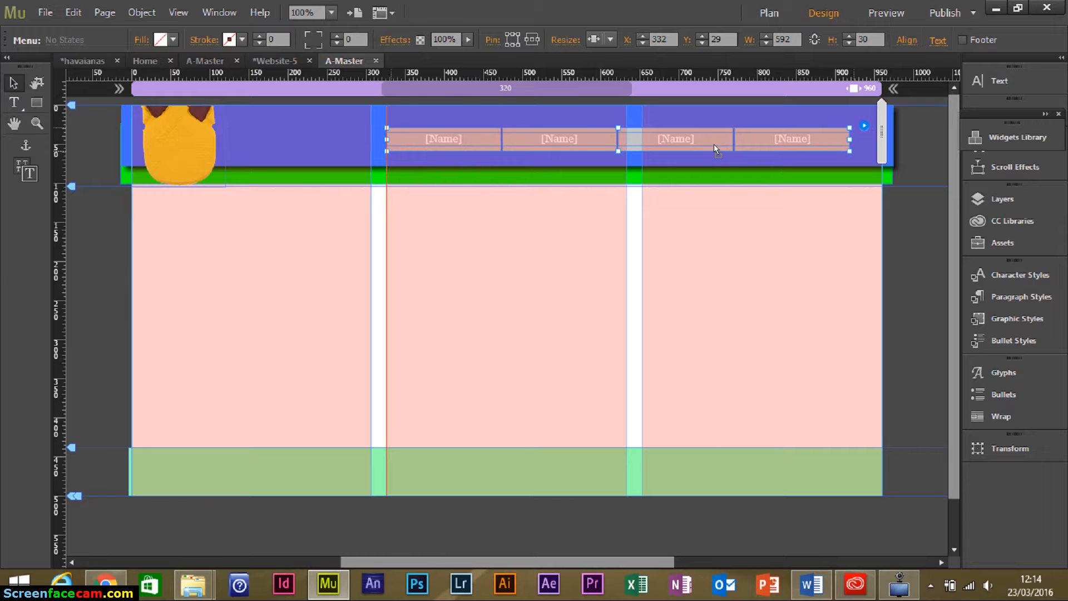
key("ctrl+z")
key("Up")
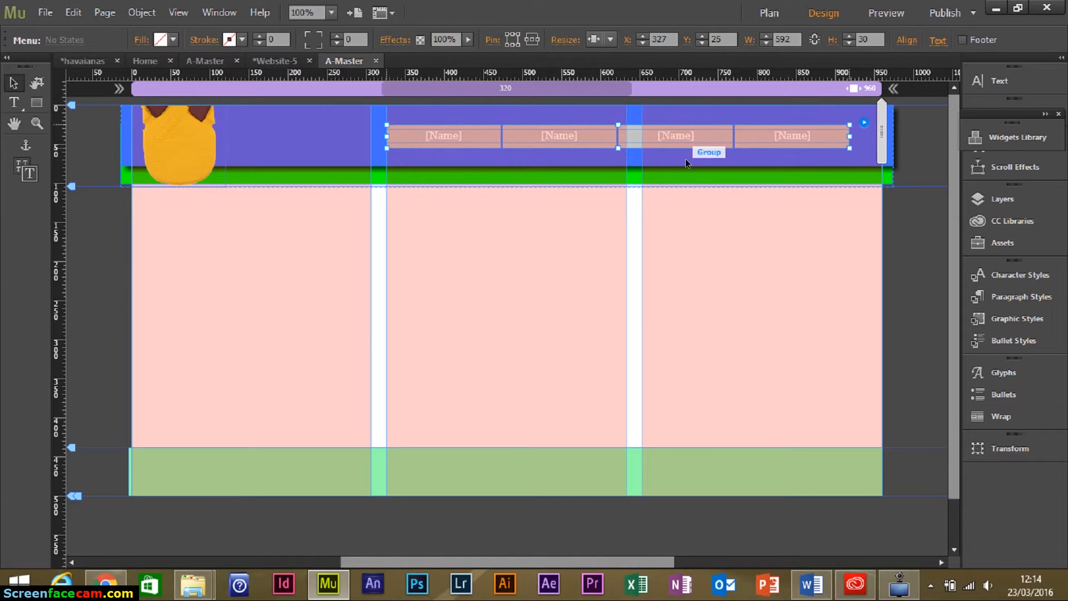
Replace the four [Name] placeholders with História, Produtos, Ensaio and Contato.
left_click(14, 102)
left_click(453, 136)
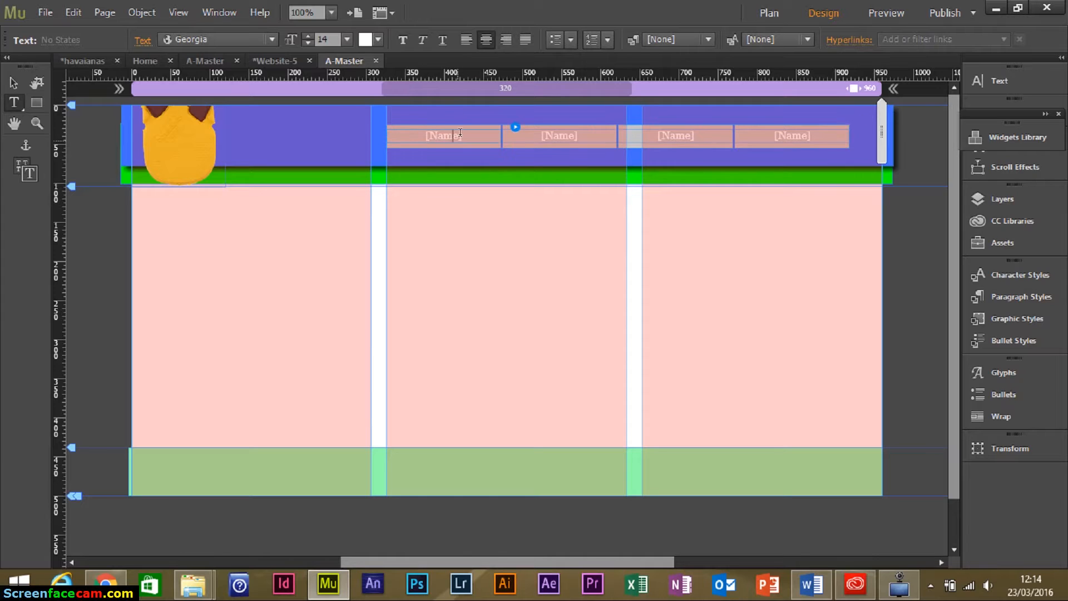
type("História")
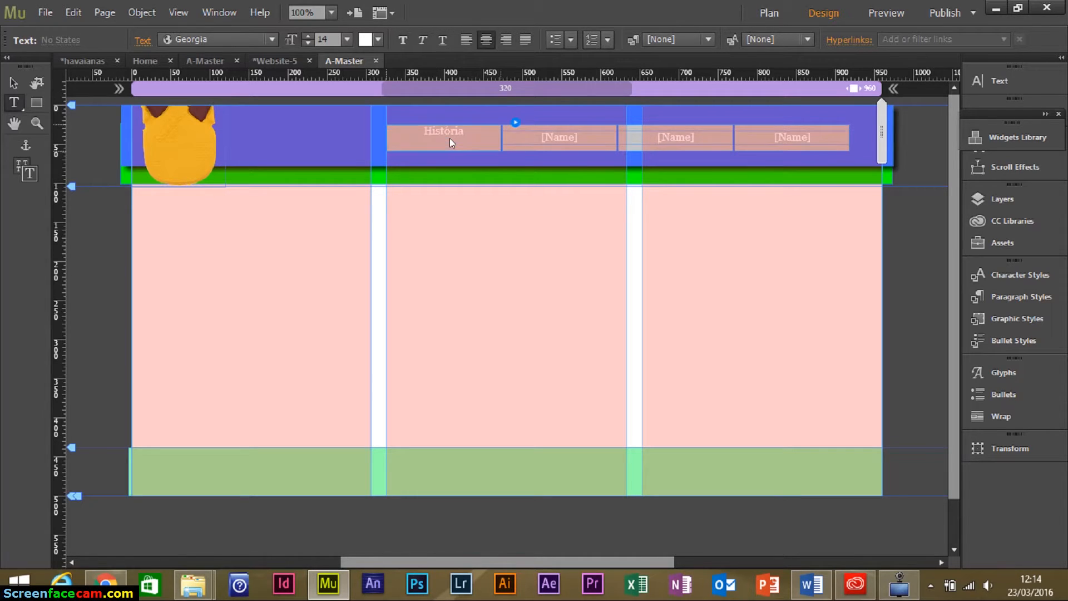
left_click(553, 127)
type("Produtos")
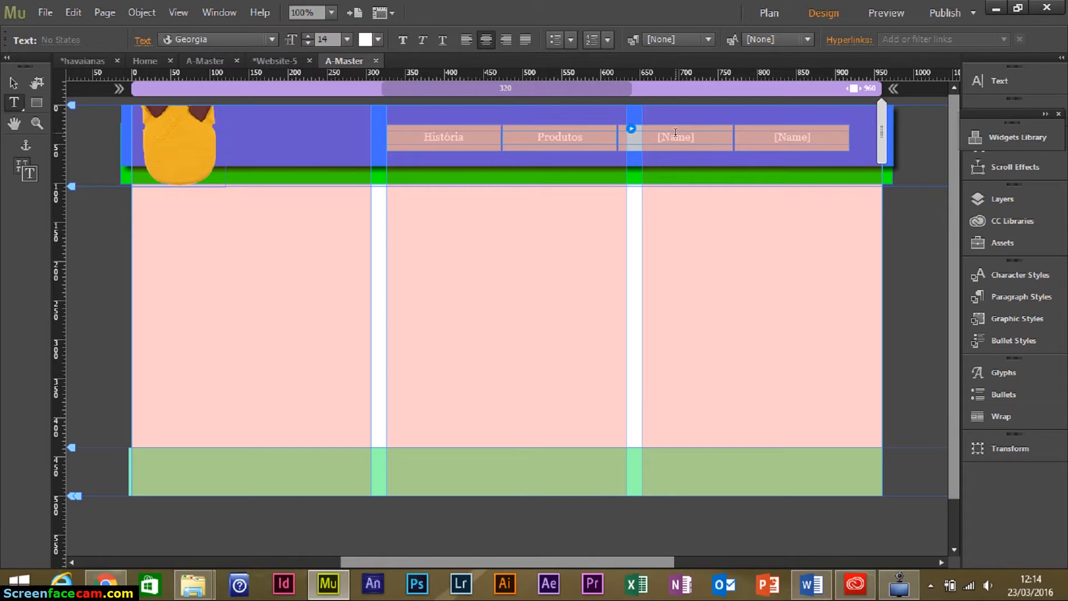
left_click(677, 135)
key("BackSpace")
key("BackSpace")
key("BackSpace")
key("BackSpace")
key("BackSpace")
key("BackSpace")
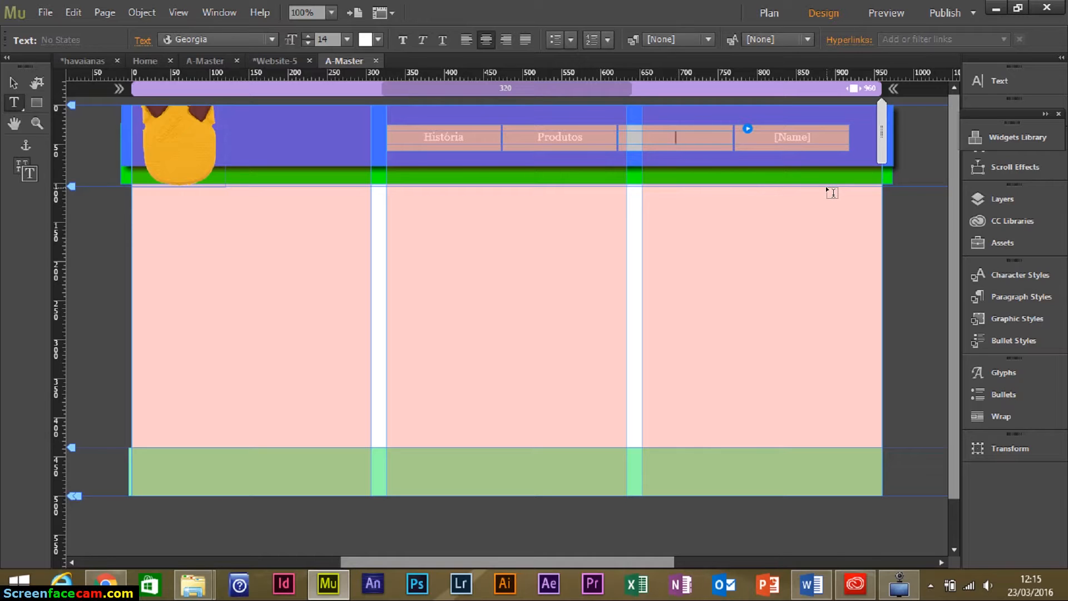
type("Ensaio")
left_click(790, 140)
key("End")
left_click(440, 134)
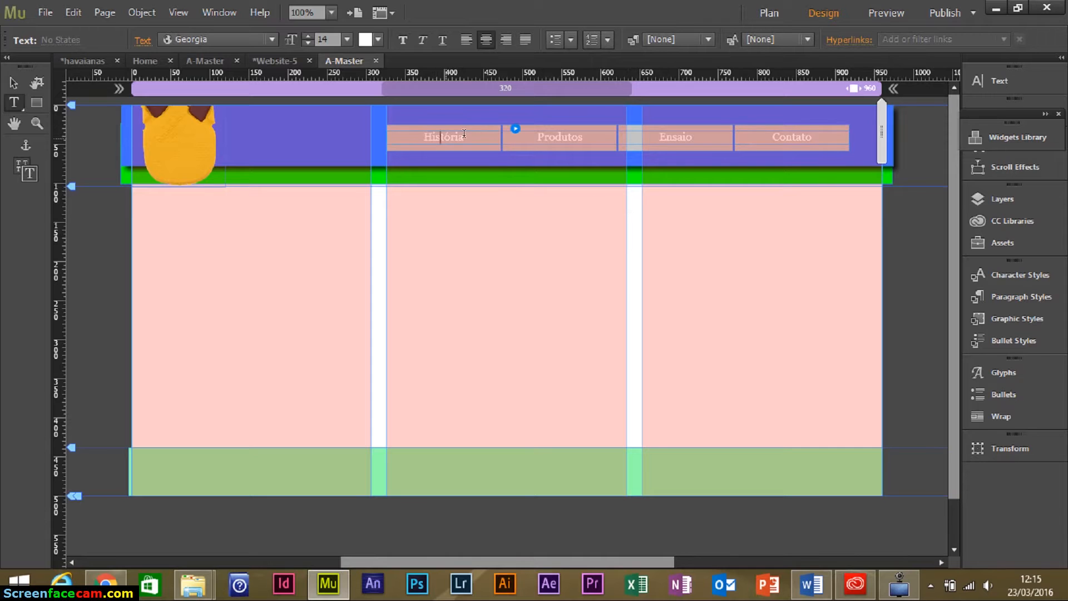
Set the menu labels to black Arial with Bold styling, replacing Arial Bold.
left_click(274, 39)
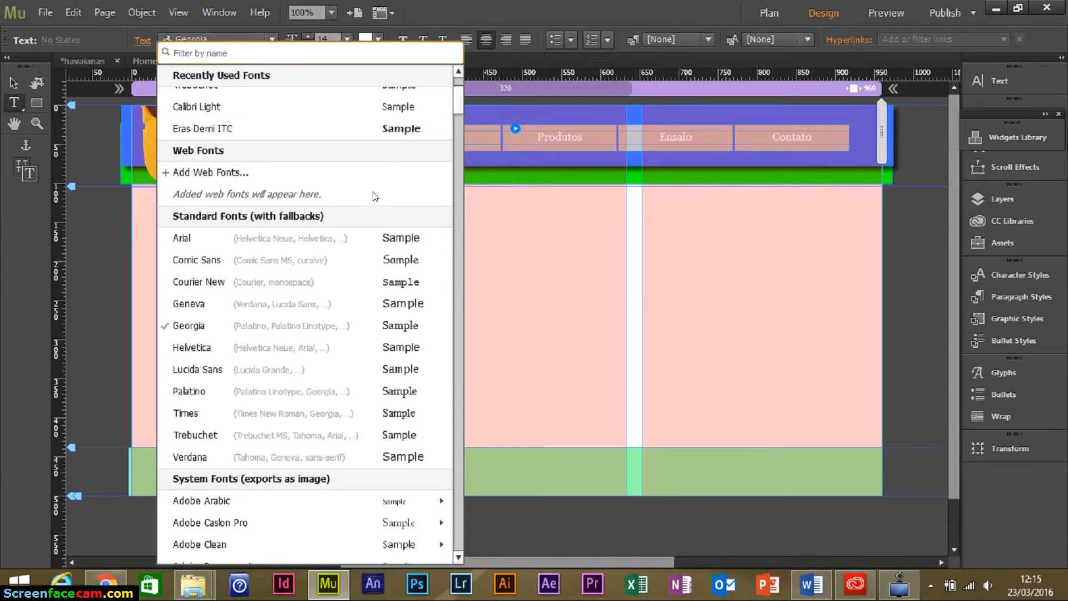
scroll(363, 195, "up", 3)
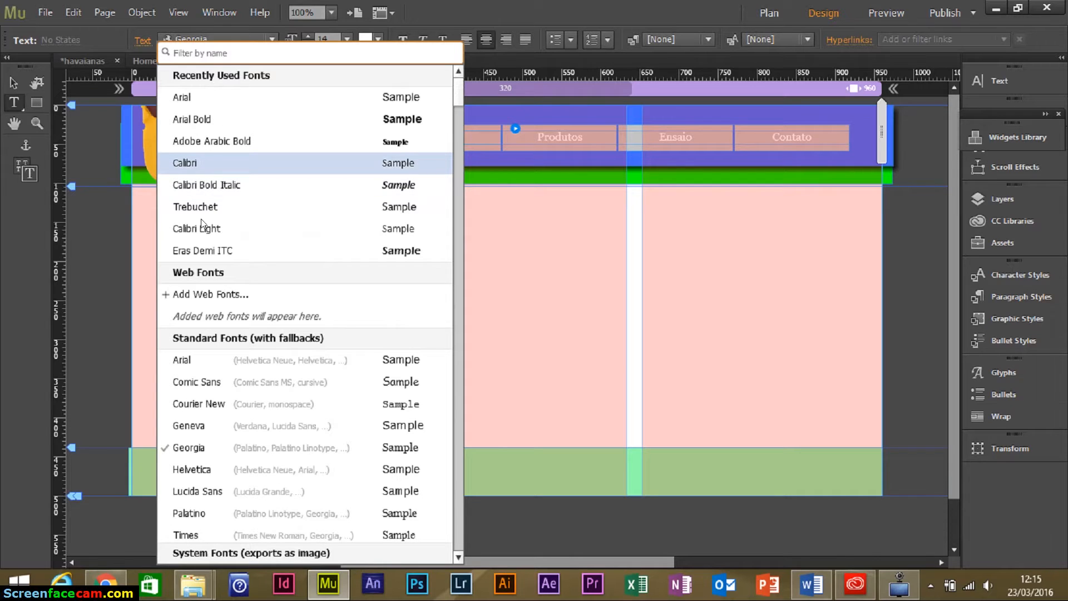
left_click(242, 119)
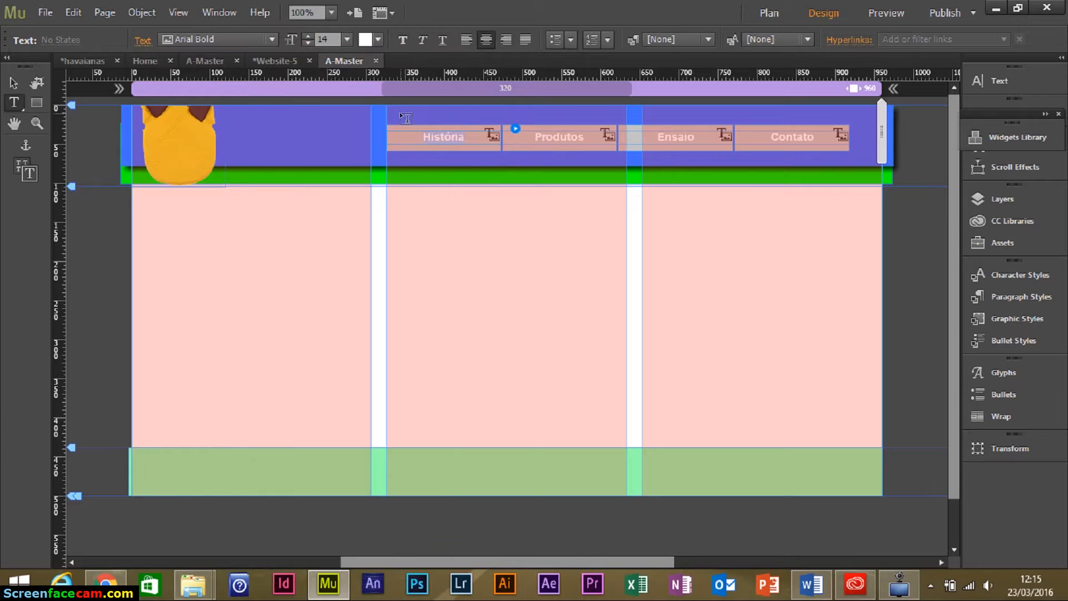
left_click(372, 41)
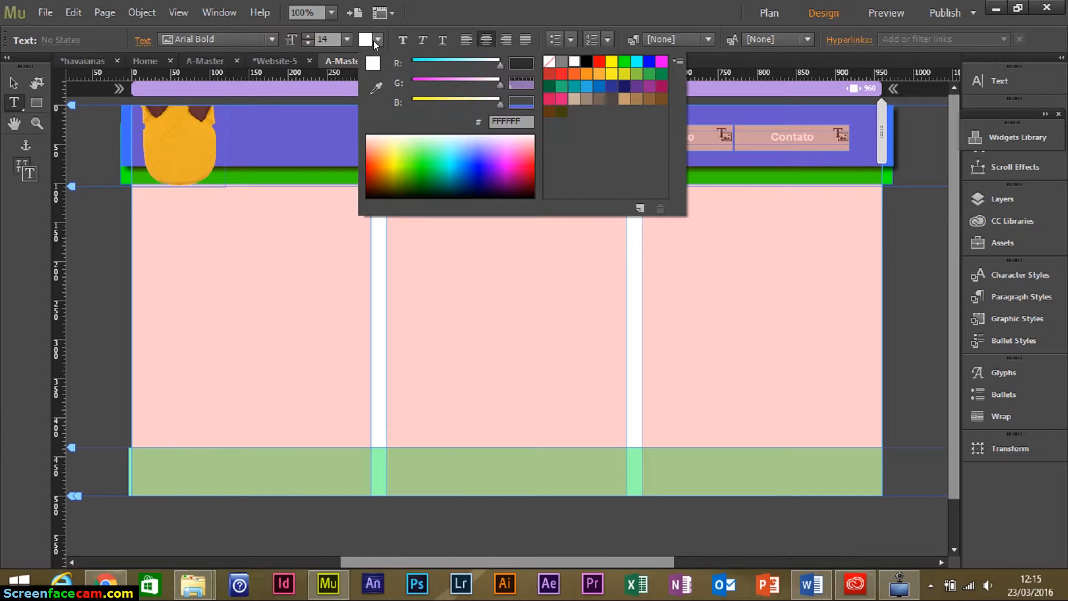
left_click(586, 61)
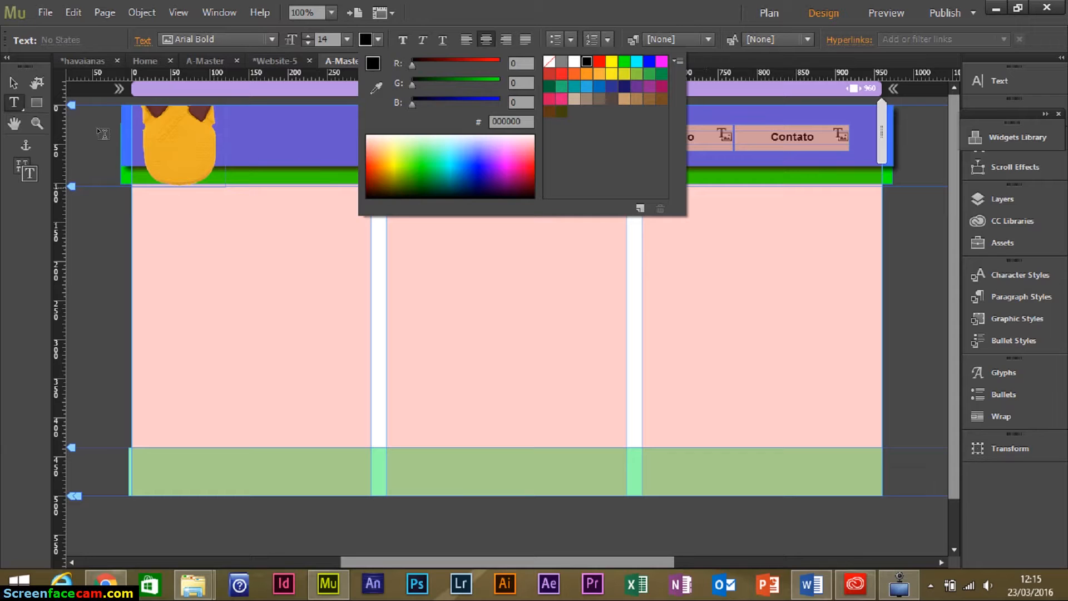
key("Escape")
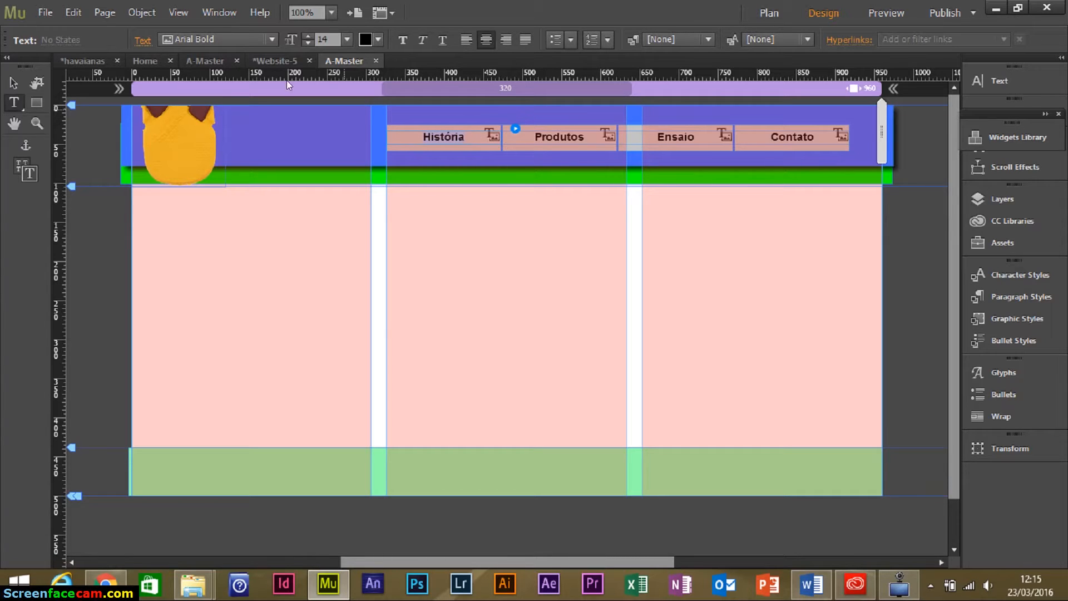
left_click(270, 39)
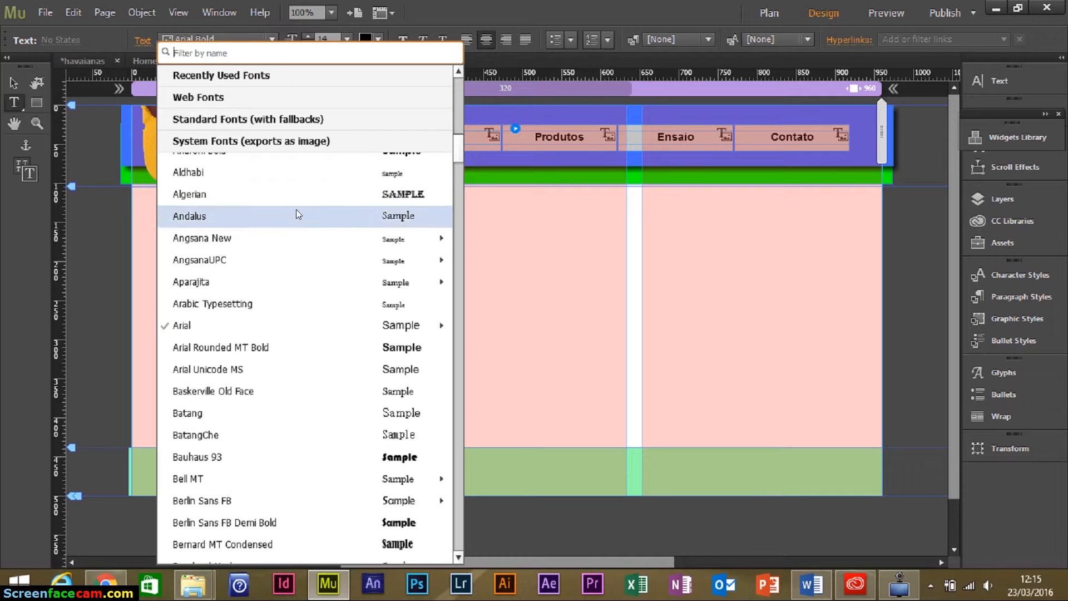
scroll(457, 154, "up", 10)
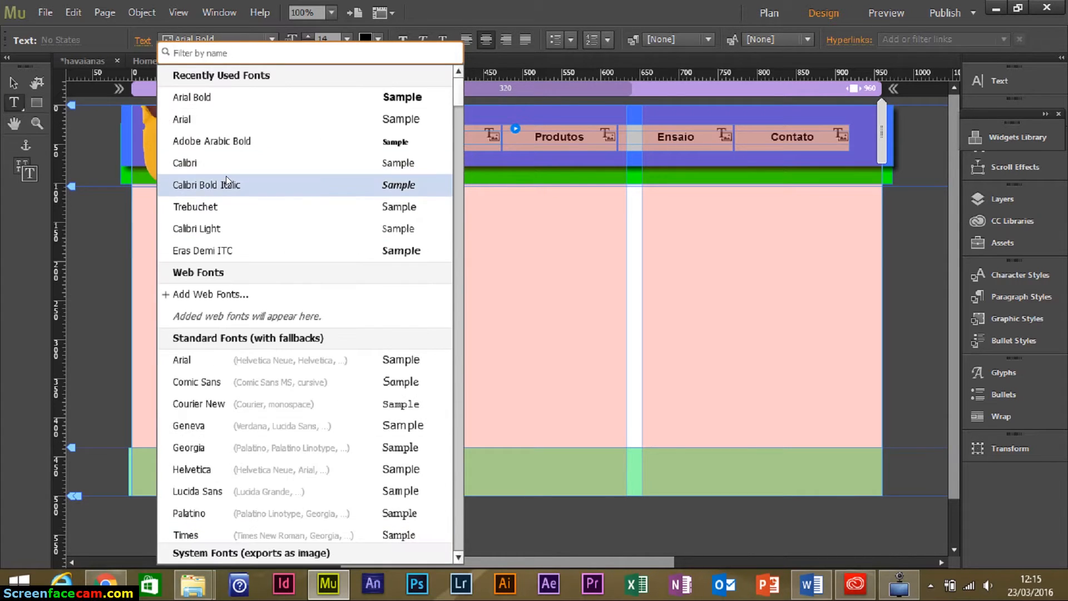
left_click(212, 122)
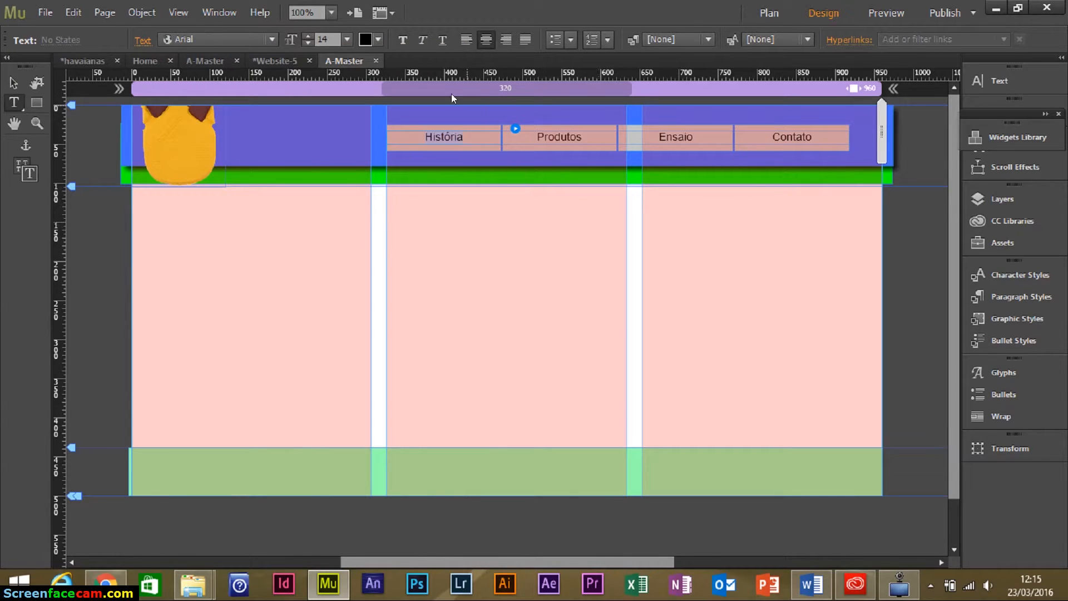
left_click(400, 41)
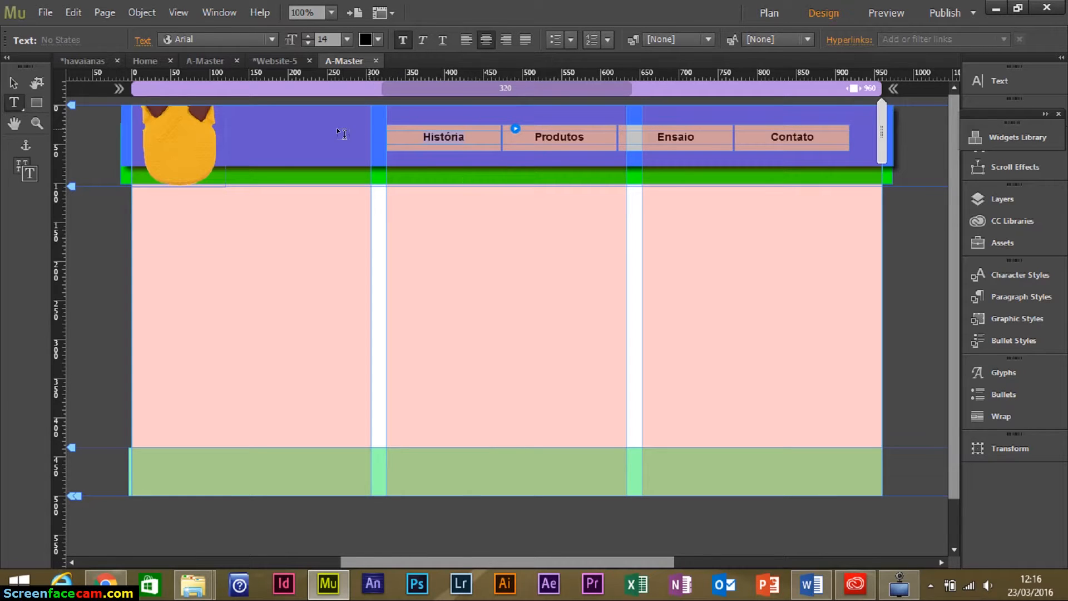
Select the História menu item and remove the menu items' background fill.
left_click(14, 83)
left_click(414, 144)
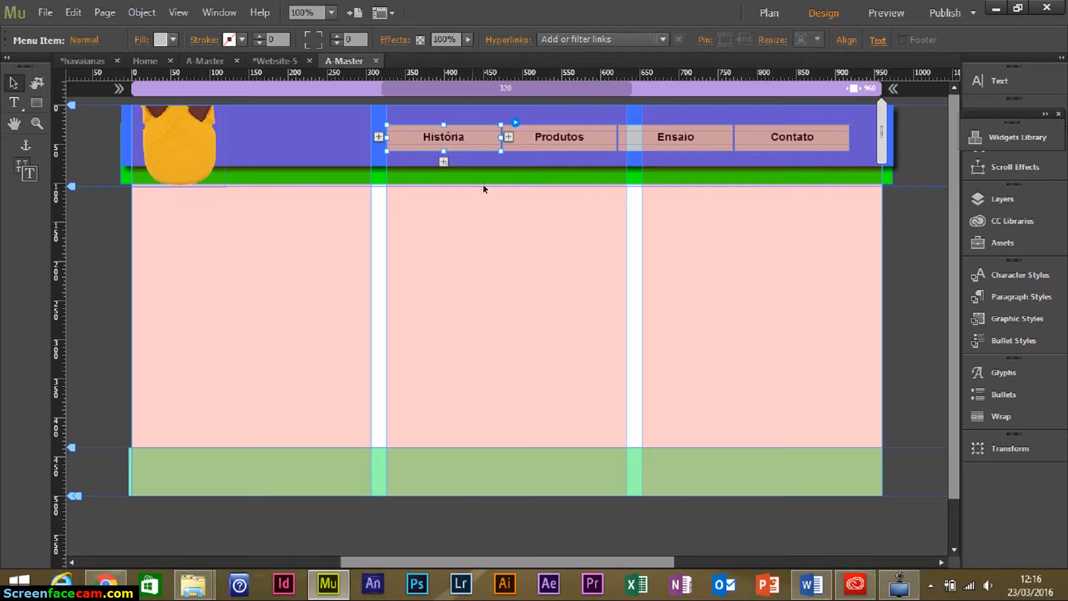
type("Ensaio")
left_click(80, 39)
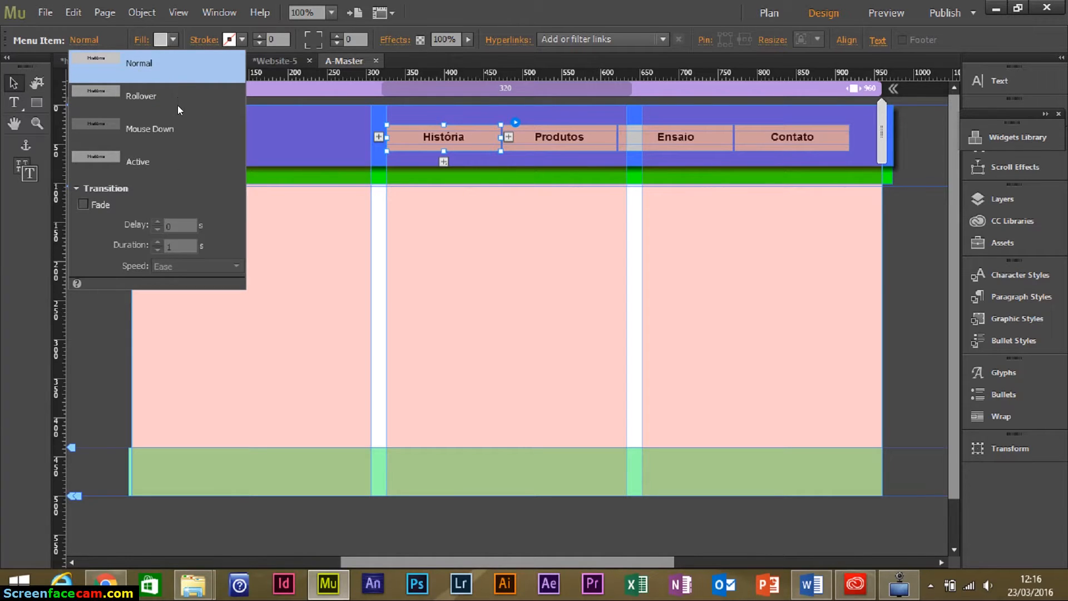
left_click(172, 39)
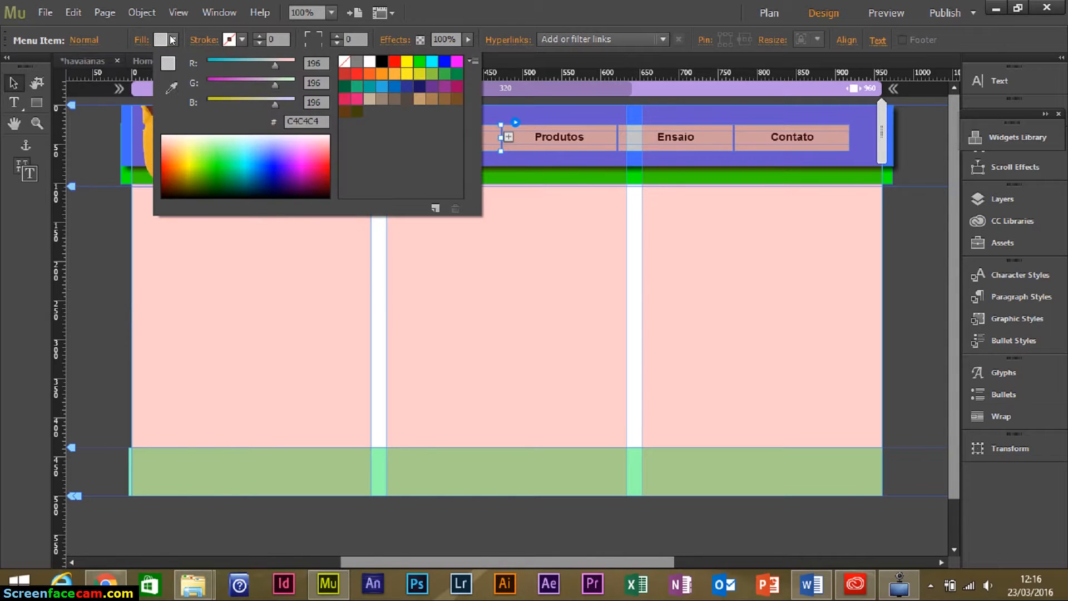
left_click(344, 62)
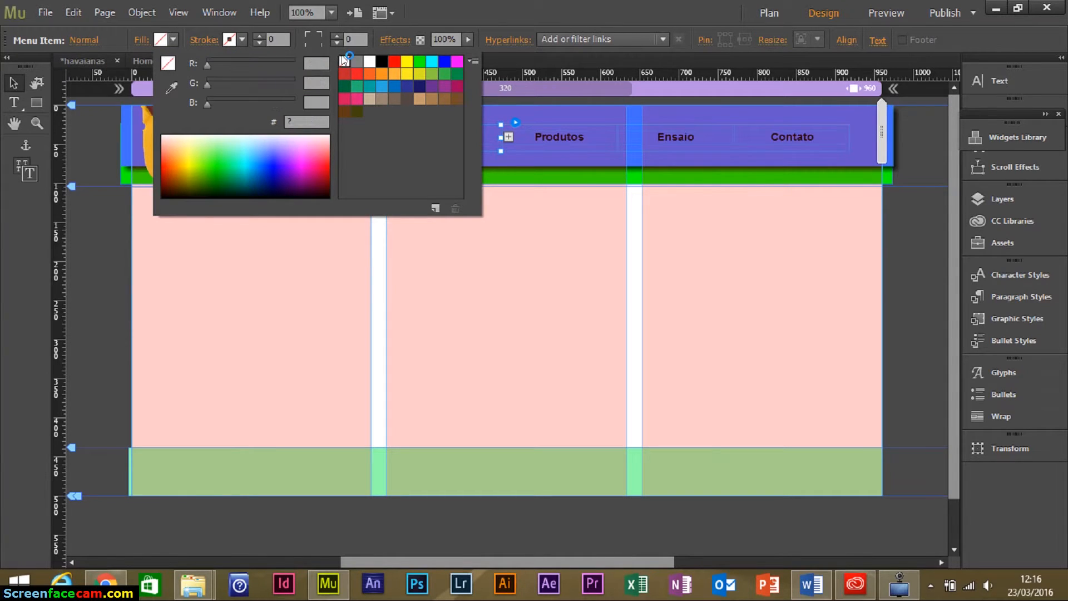
Give the Rollover state a light orange fill.
left_click(82, 45)
left_click(86, 43)
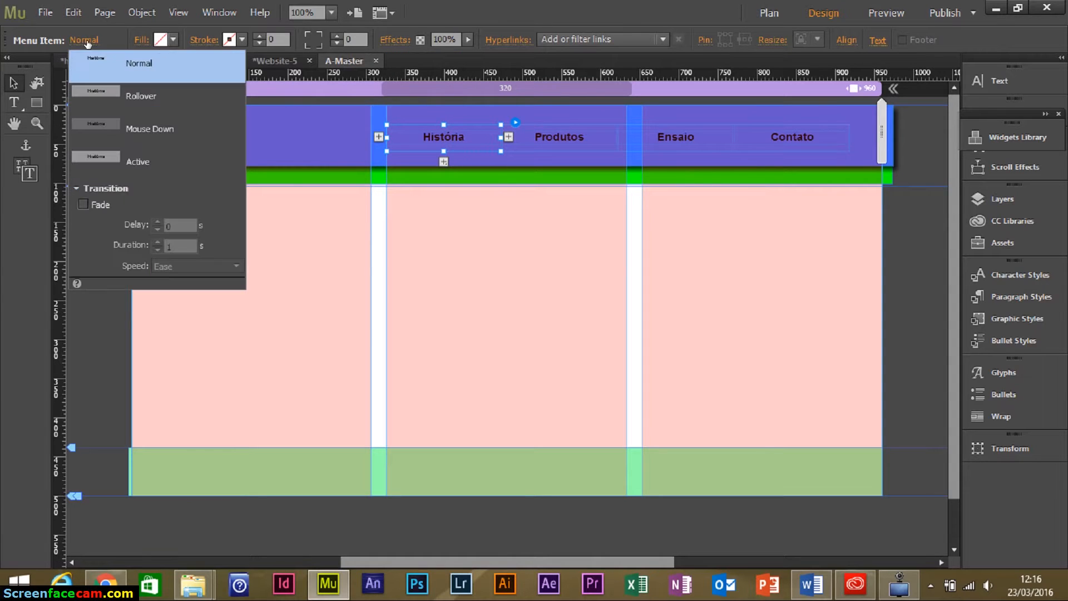
left_click(111, 95)
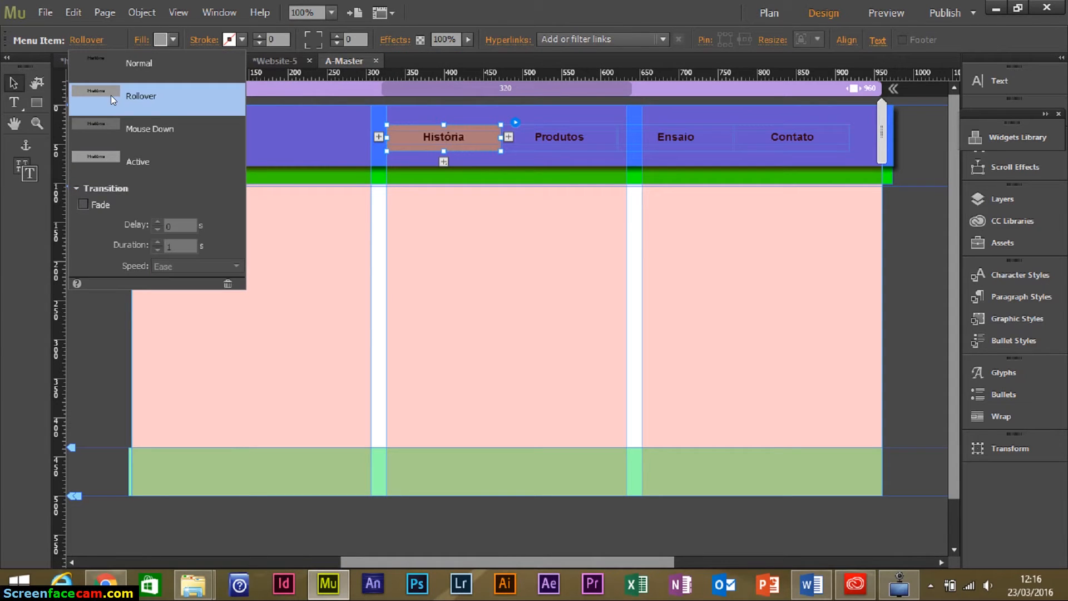
left_click(169, 42)
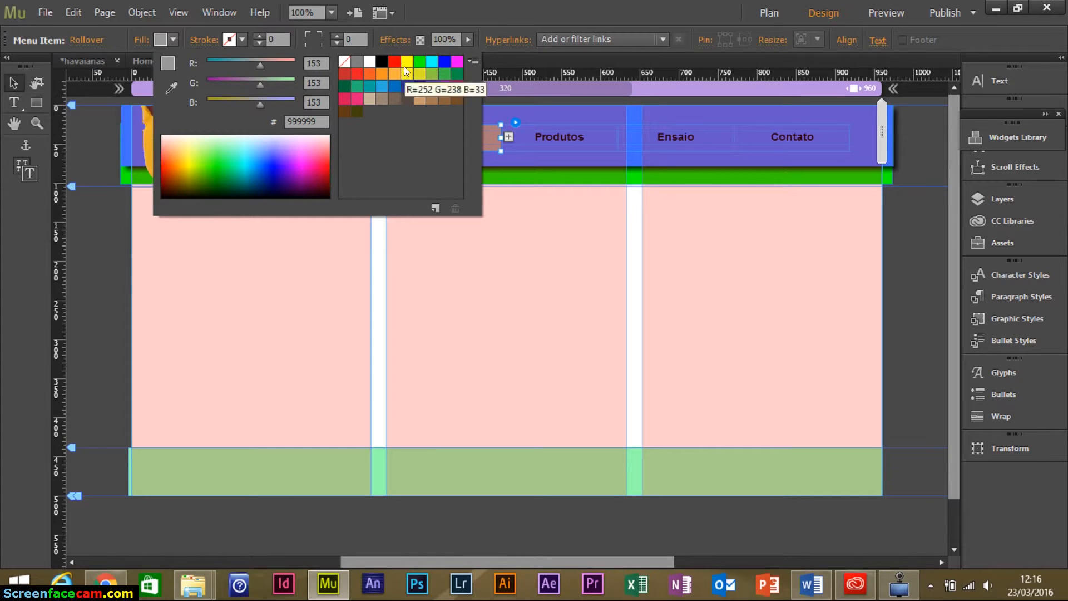
left_click(381, 76)
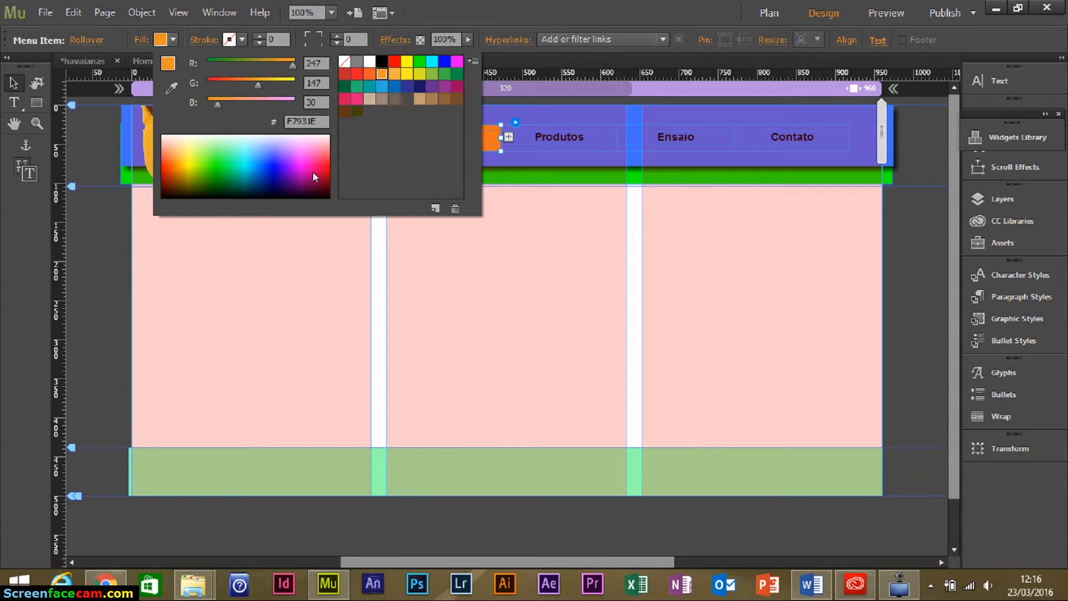
left_click(389, 73)
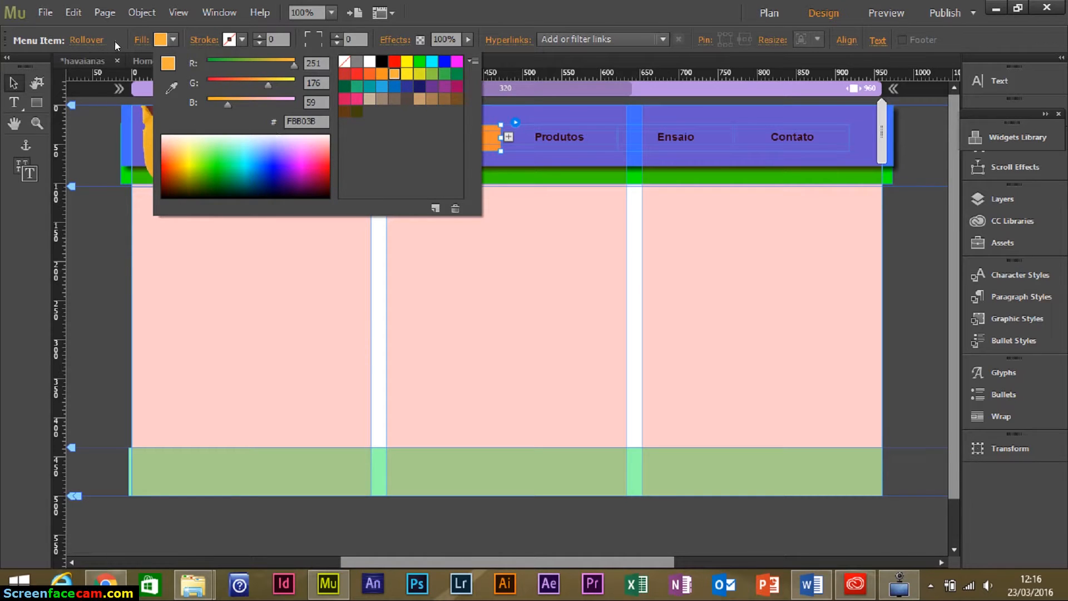
Set the Mouse Down state's fill to None.
left_click(86, 41)
left_click(86, 41)
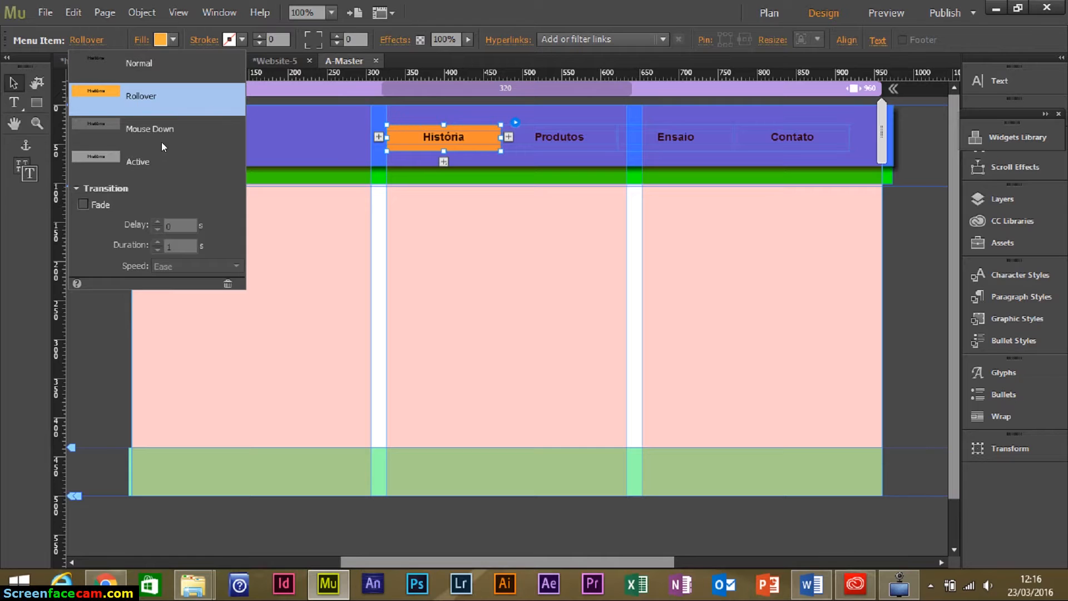
left_click(164, 128)
left_click(169, 42)
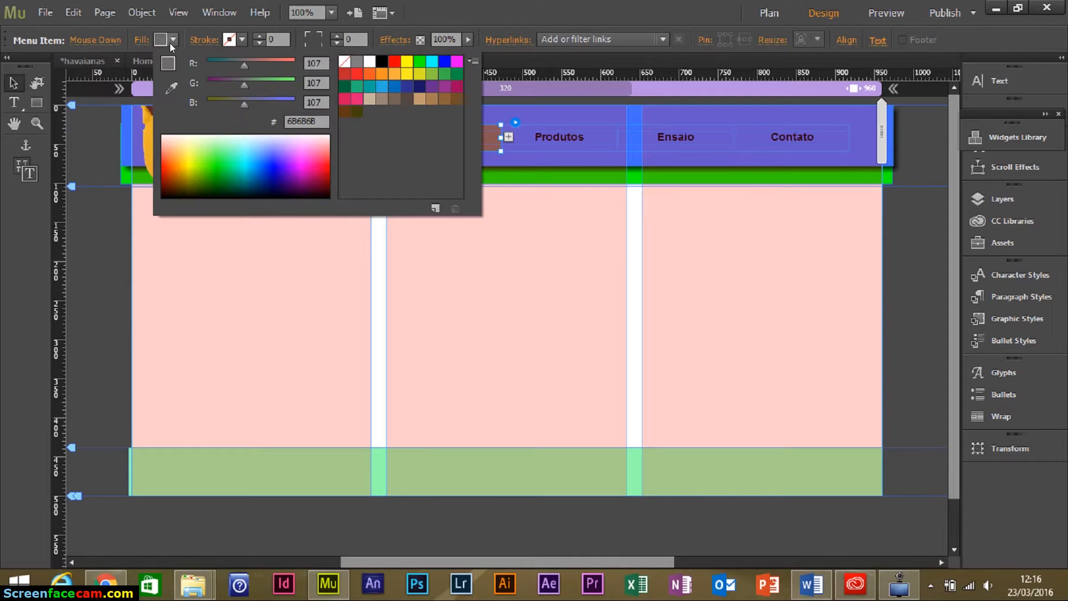
left_click(343, 59)
Set the Active state's fill to None and nudge the menu slightly.
left_click(116, 42)
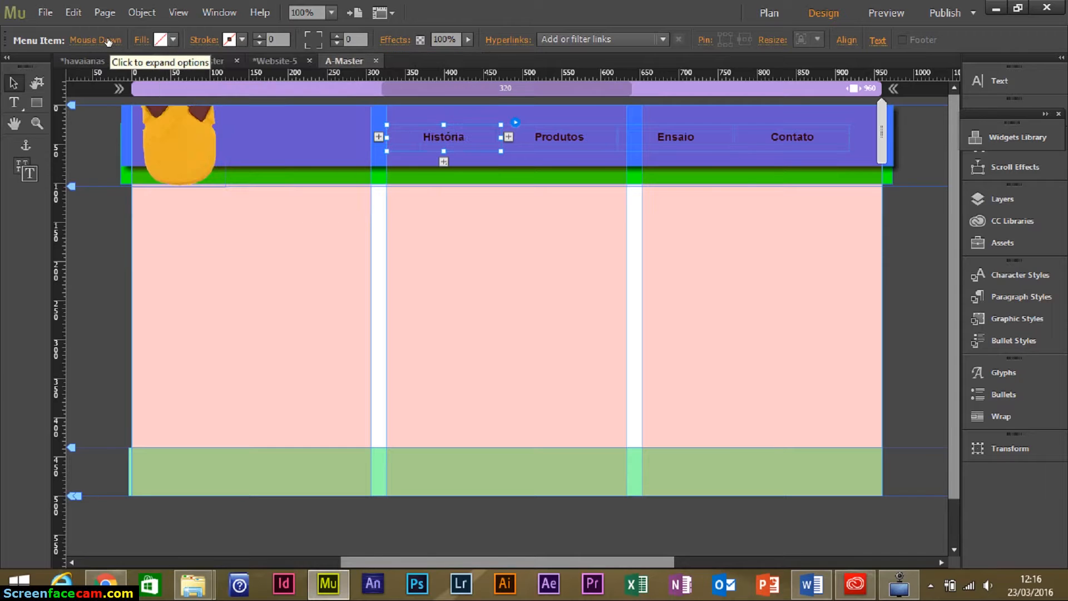
left_click(109, 42)
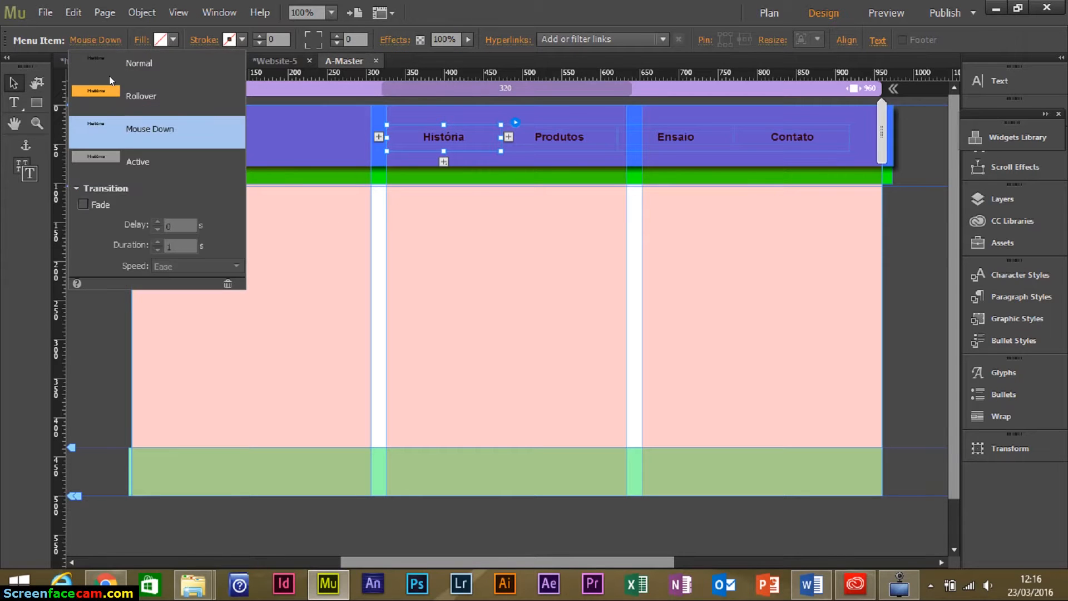
left_click(122, 154)
left_click(173, 39)
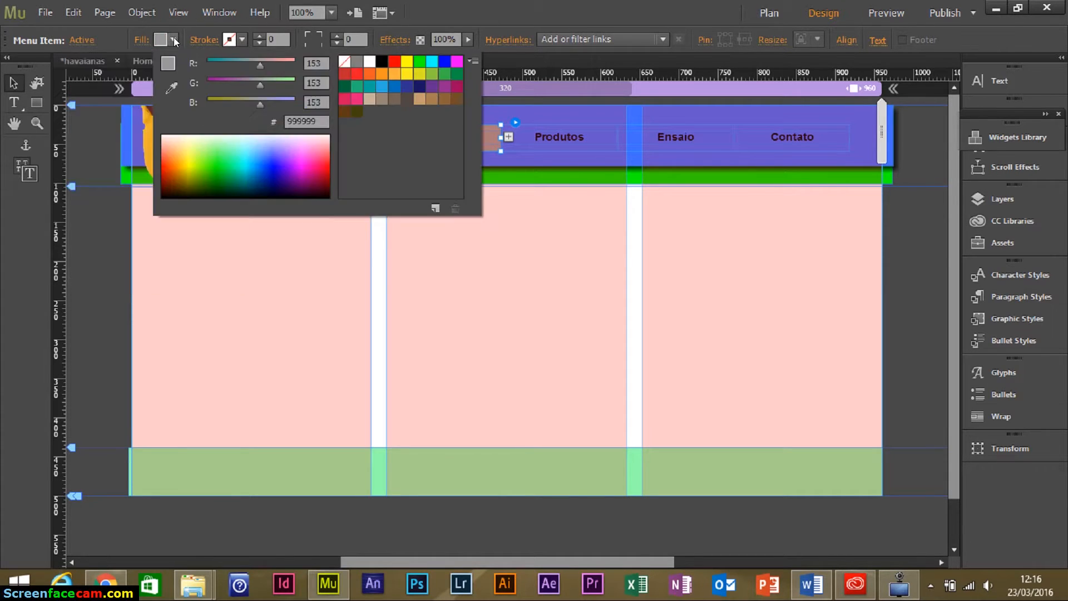
left_click(344, 61)
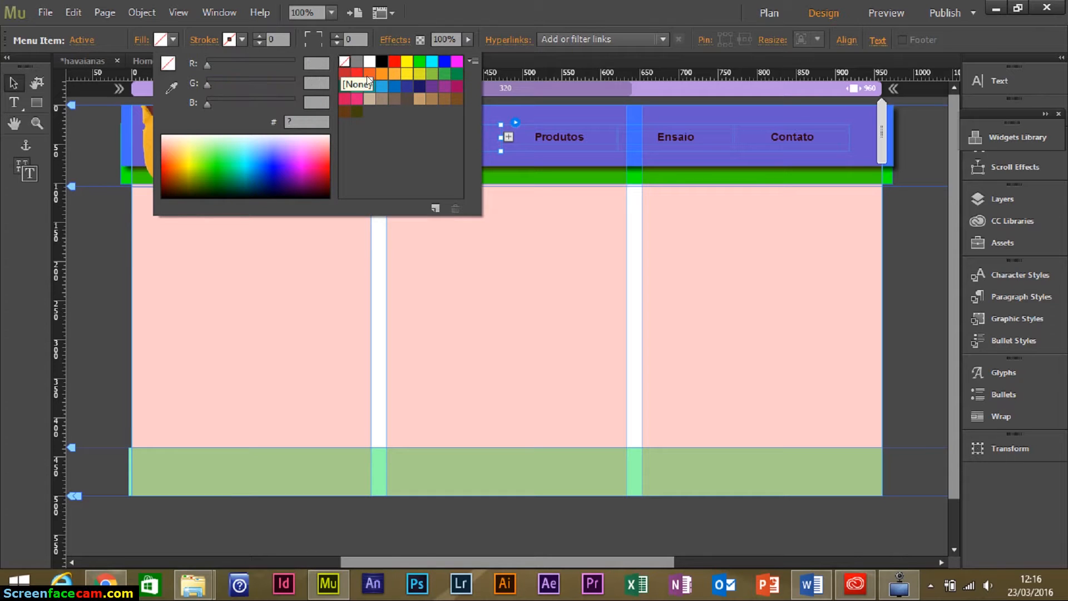
mouse_move(467, 138)
left_mouse_down()
mouse_move(492, 135)
mouse_move(462, 132)
mouse_move(467, 139)
left_mouse_up()
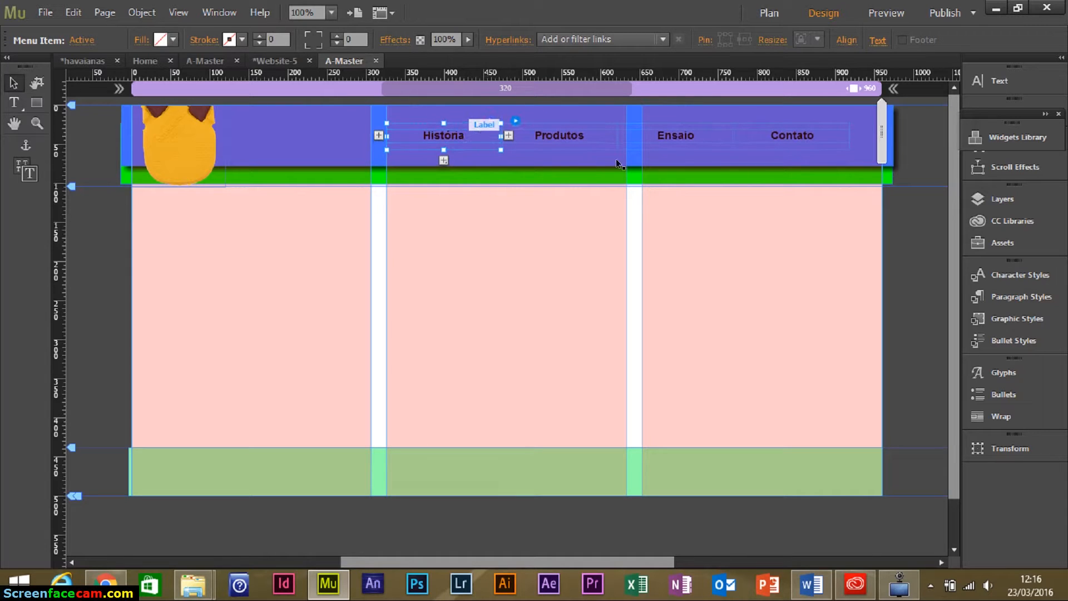
left_click(476, 277)
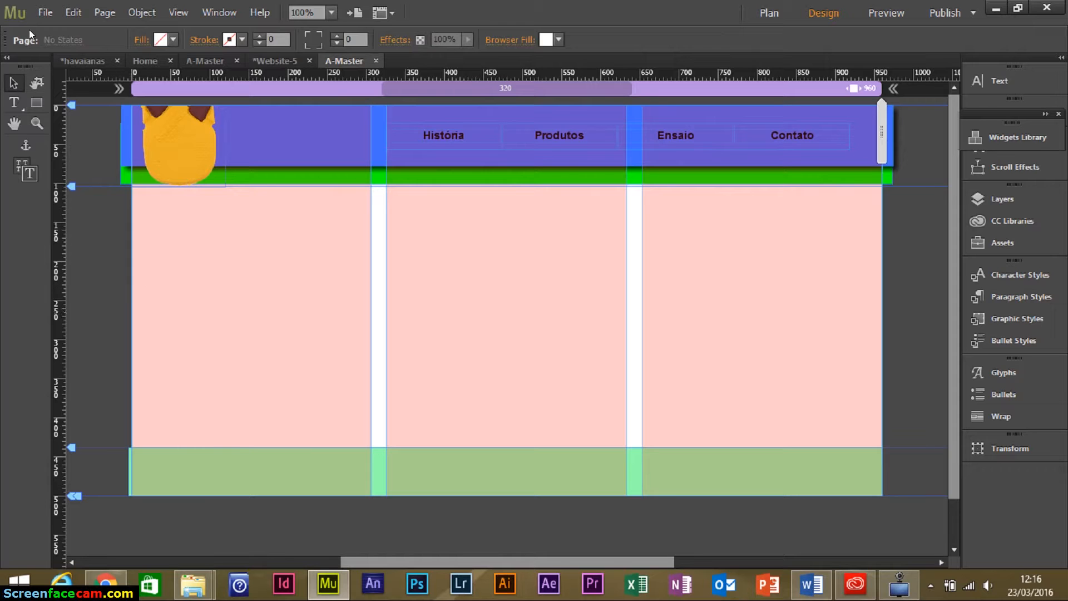
Import the corhan_logo_1 havaianas logo with File > Place.
left_click(36, 15)
left_click(148, 169)
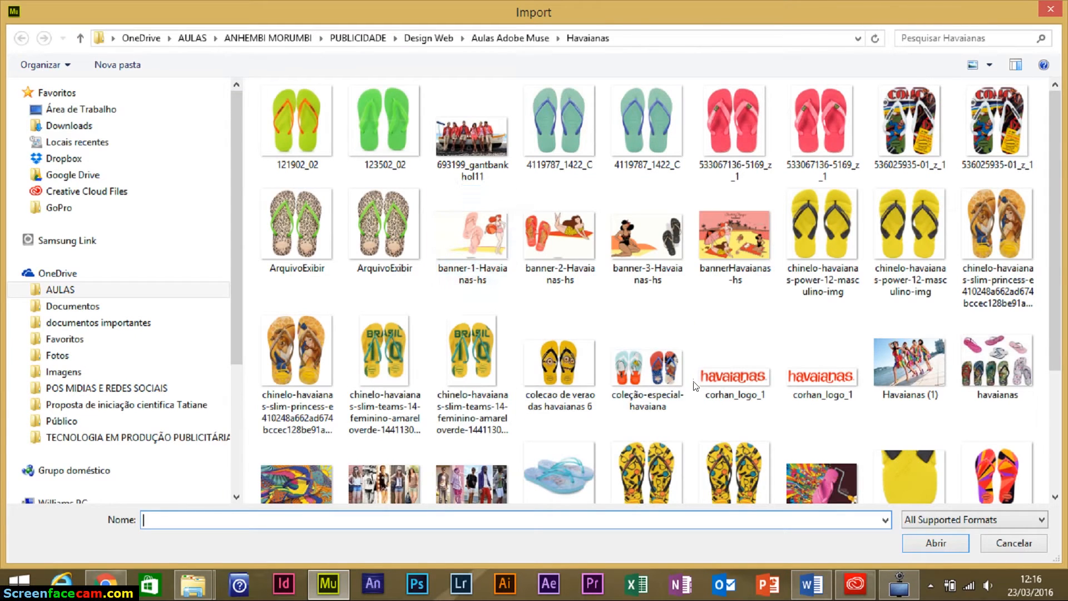
left_click(699, 379)
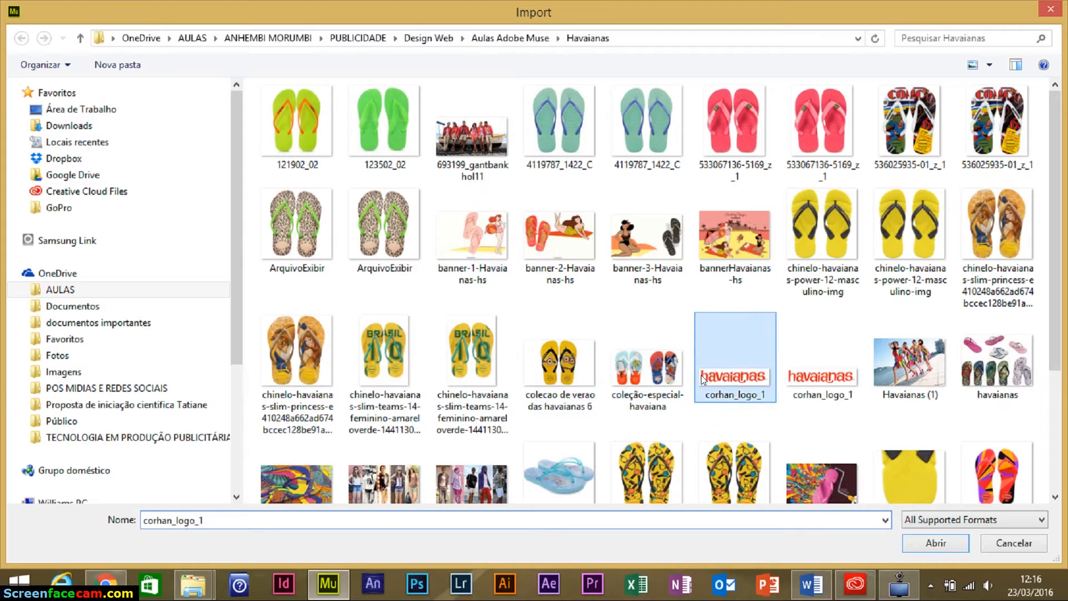
left_click(846, 380)
scroll(902, 375, "down", 3)
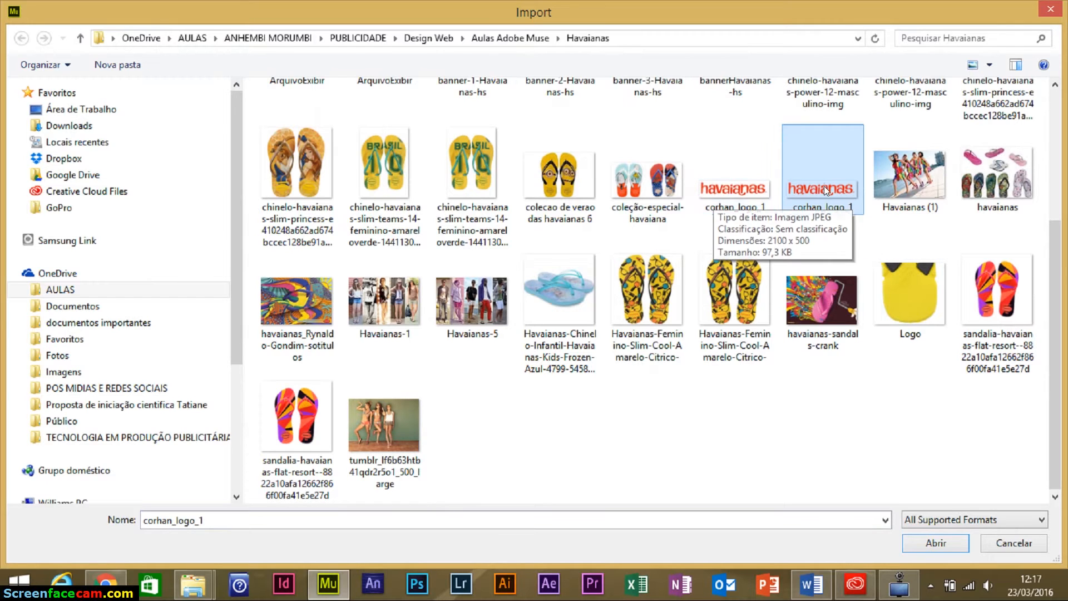
left_click(925, 543)
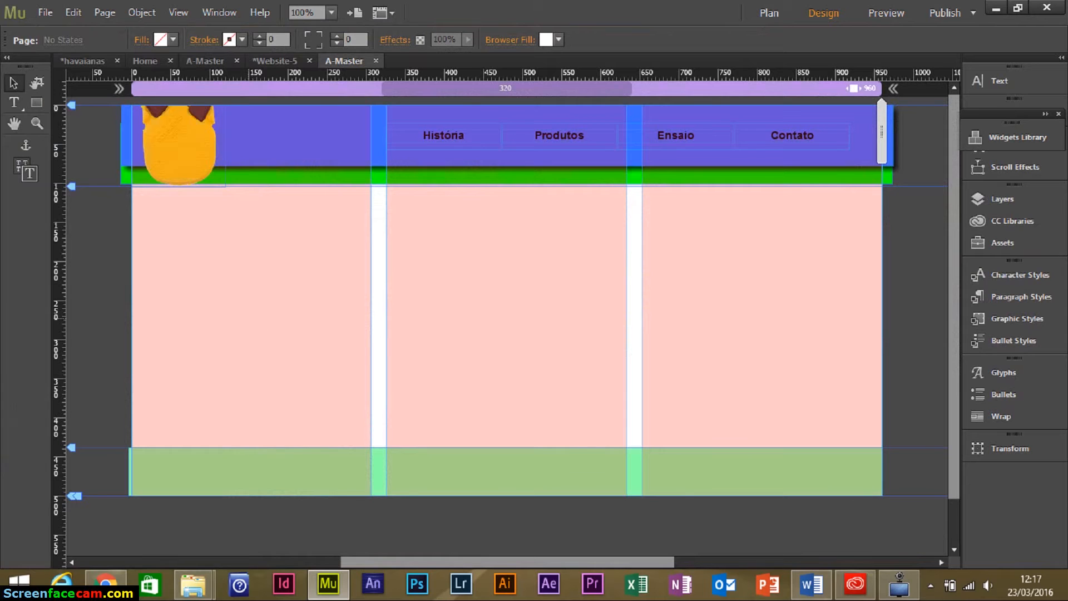
Place the logo at the left of the green footer and lengthen the page below it.
left_click_drag(237, 313, 382, 356)
left_click_drag(313, 336, 199, 462)
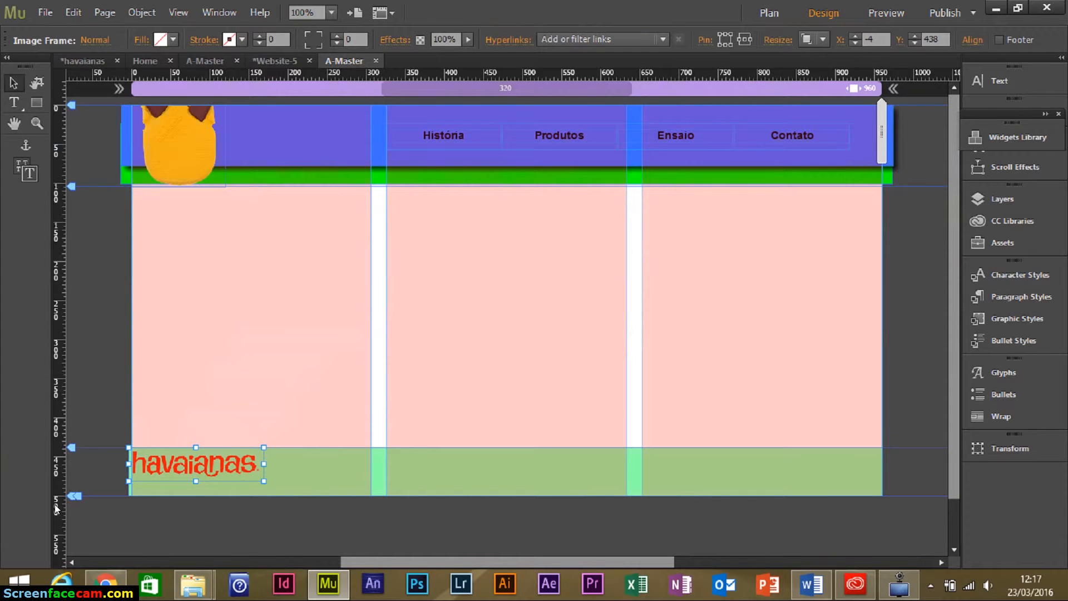
mouse_move(74, 494)
left_mouse_down()
mouse_move(72, 477)
mouse_move(68, 525)
left_mouse_up()
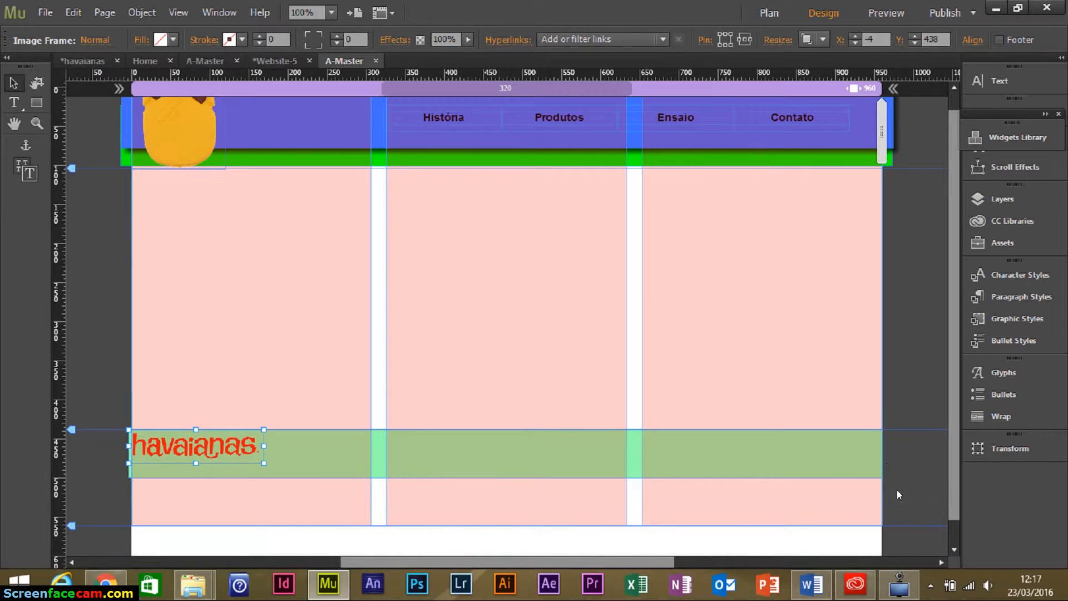
scroll(856, 494, "down", 1)
left_click(868, 495)
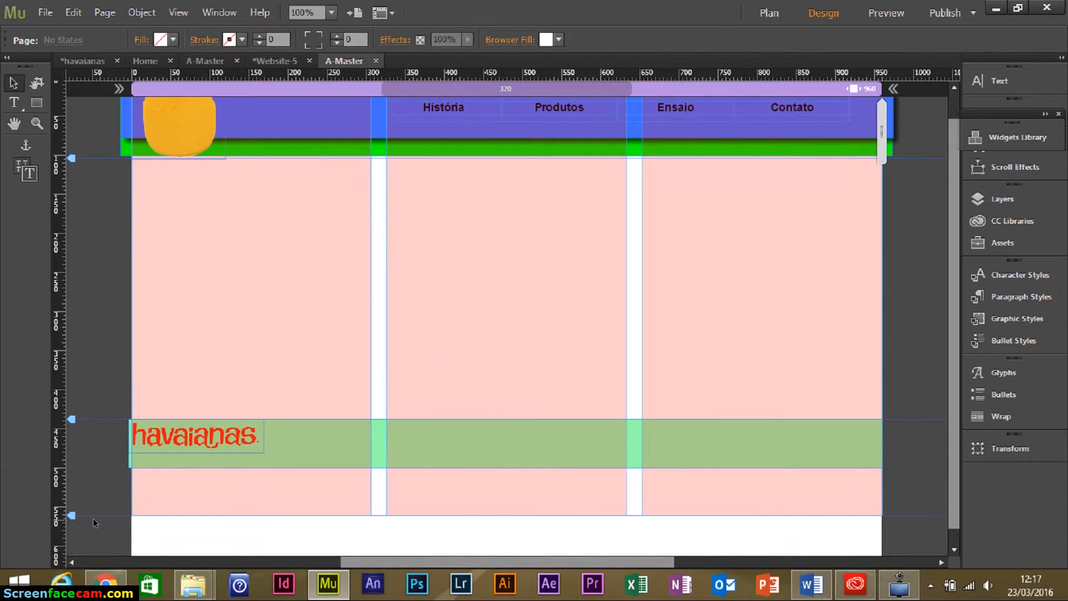
left_click_drag(70, 515, 69, 511)
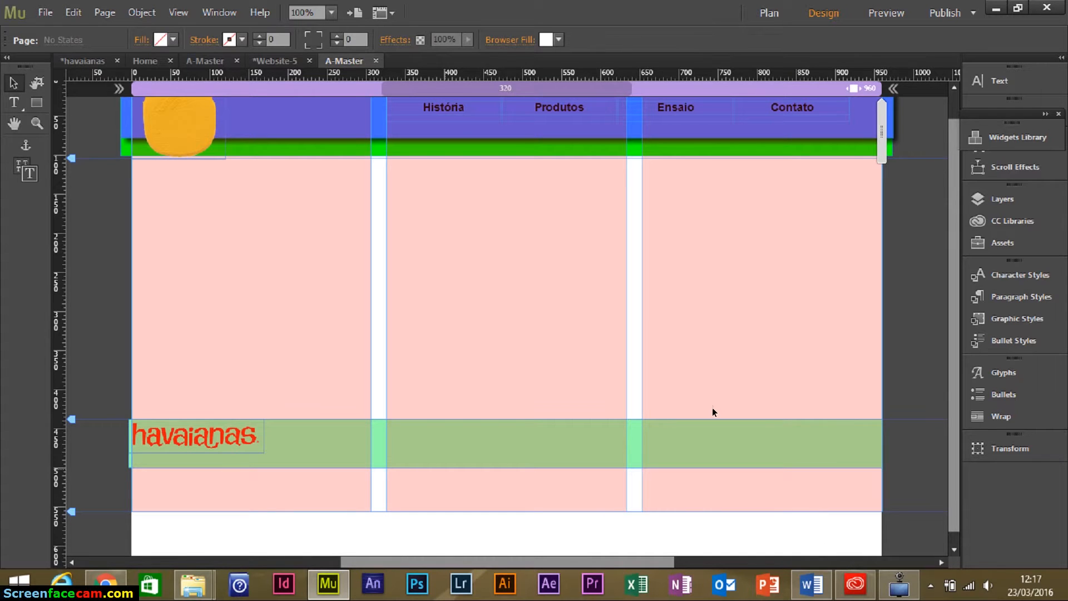
Raise the Bottom of Browser marker and extend the green footer to the page bottom.
left_click(954, 550)
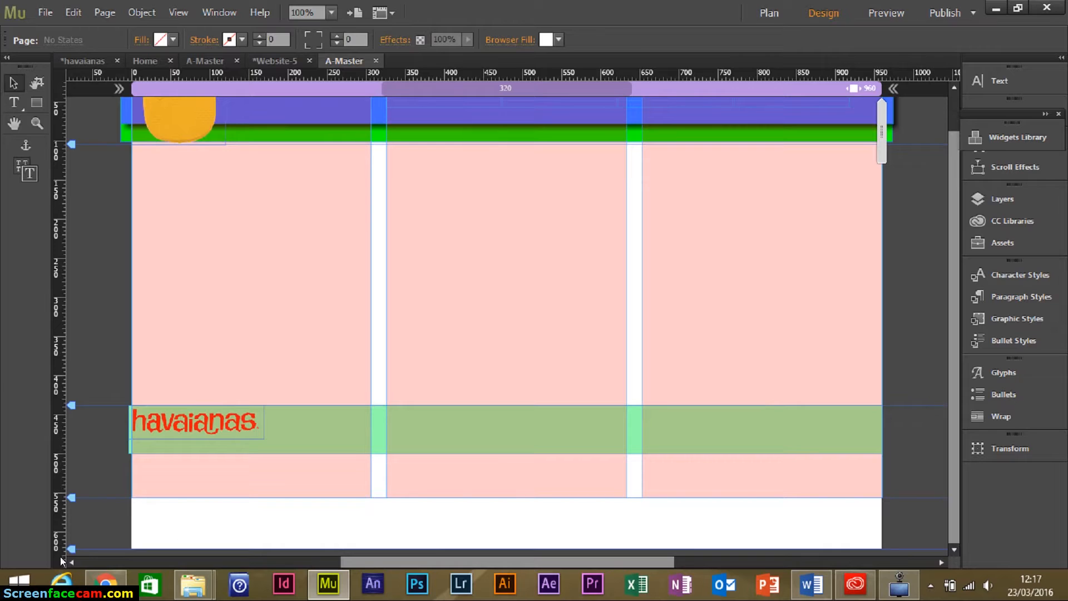
left_click_drag(72, 549, 74, 497)
left_click(425, 443)
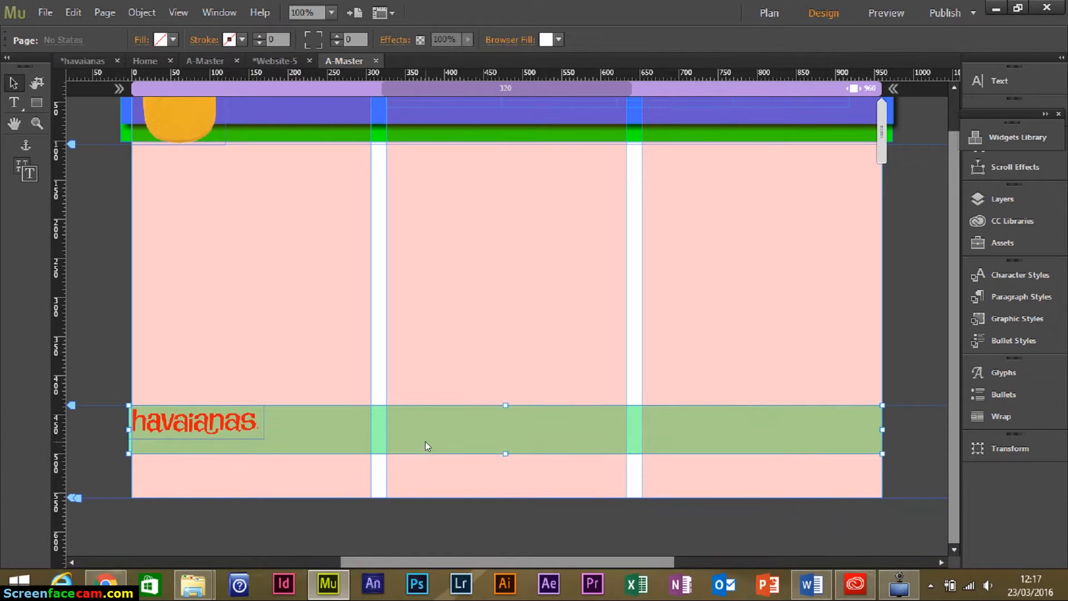
left_click_drag(504, 453, 507, 497)
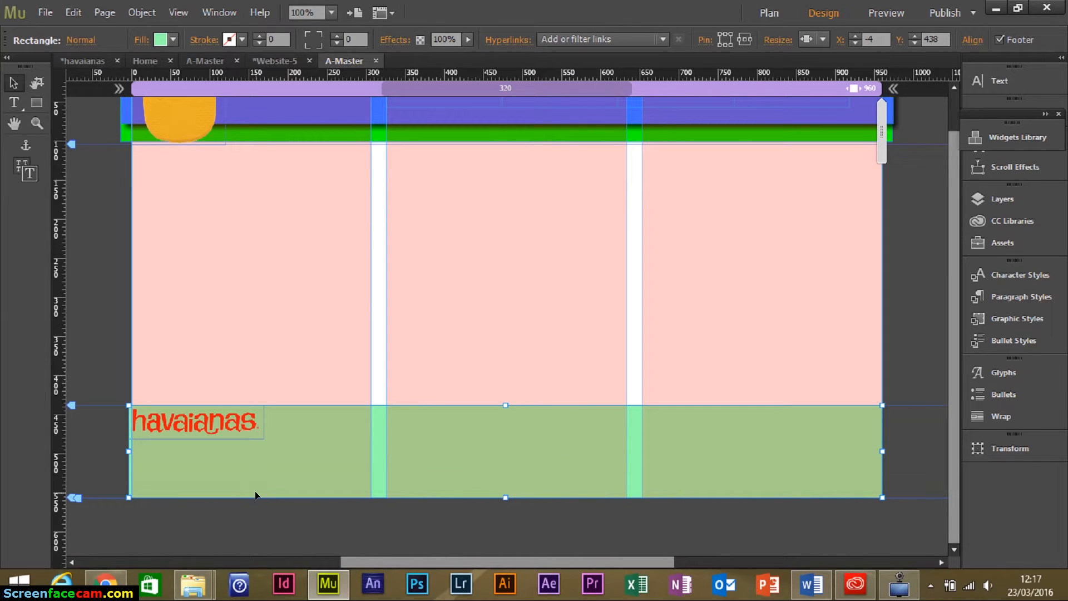
Shift the havaianas logo up within the footer.
left_click(228, 435)
mouse_move(238, 421)
left_mouse_down()
mouse_move(232, 448)
mouse_move(235, 411)
left_mouse_up()
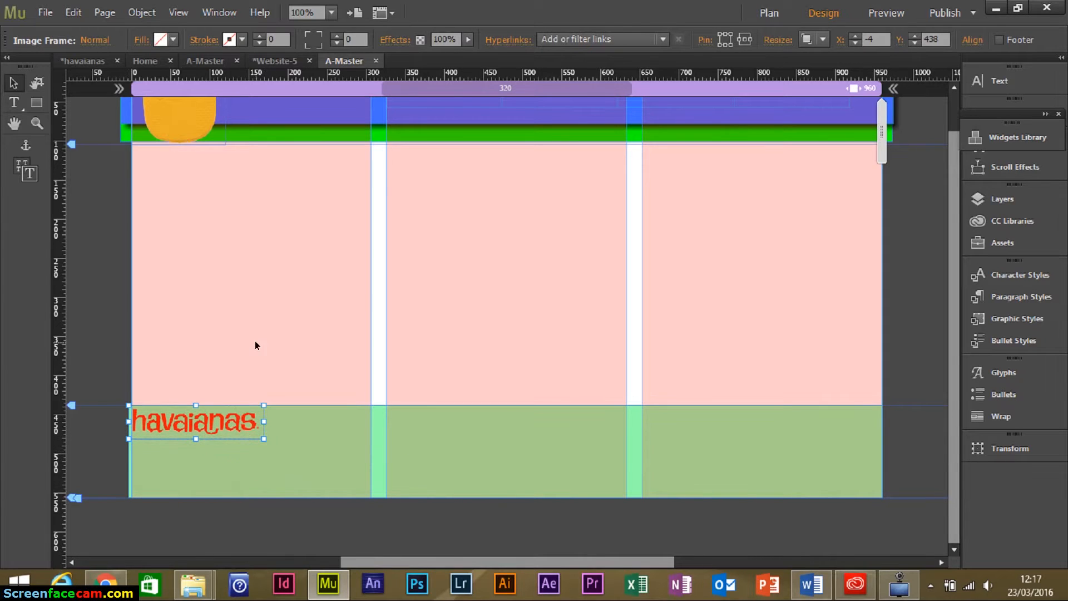
left_click(350, 374)
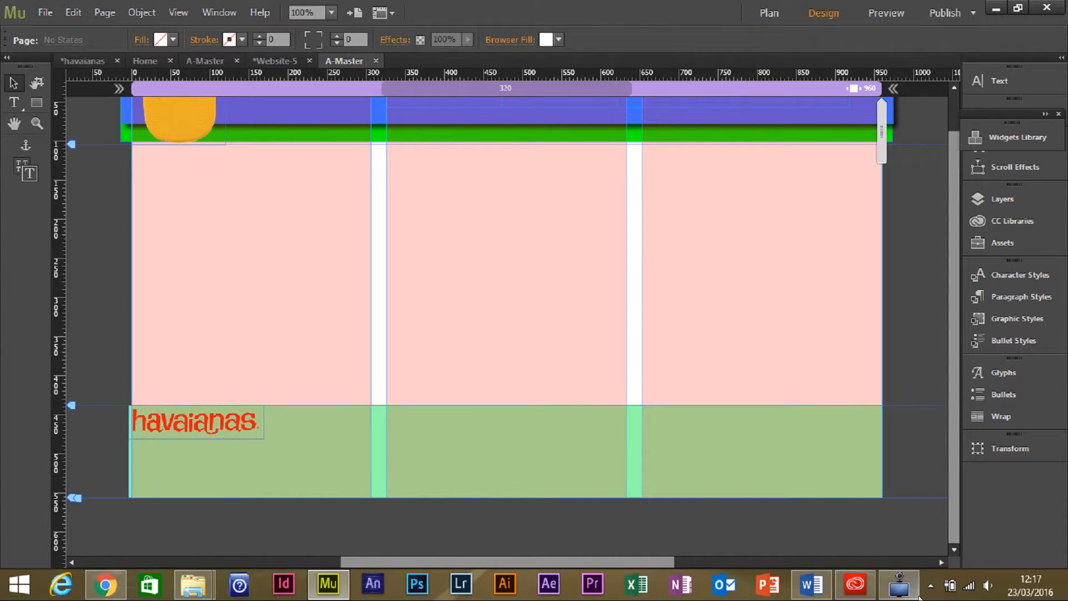
Copy the address and copyright paragraph from the Word document and return to Muse.
left_click(811, 584)
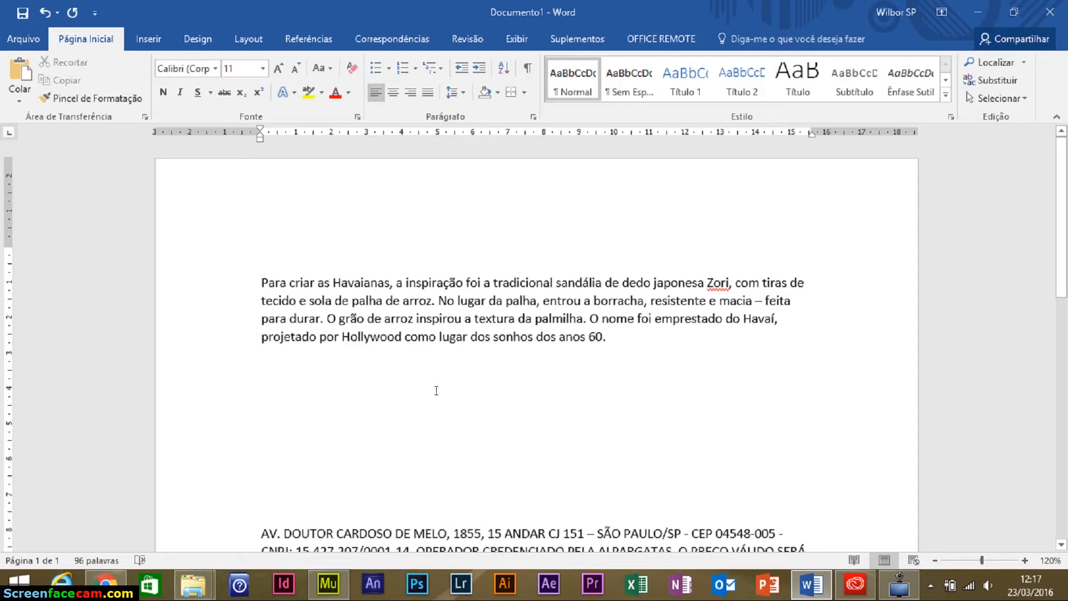
scroll(436, 390, "down", 5)
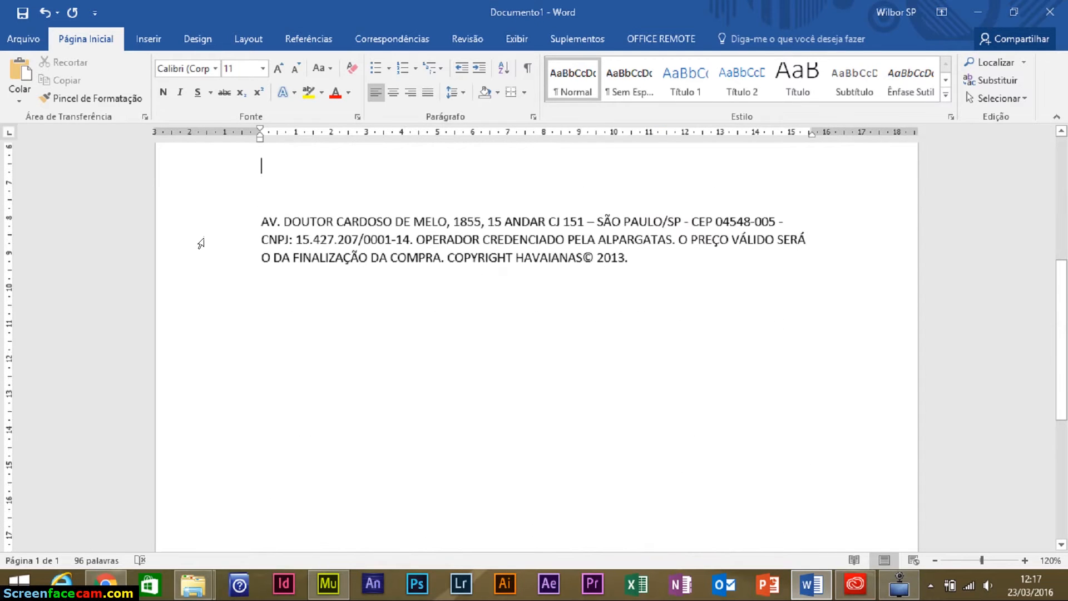
left_click_drag(263, 221, 673, 259)
key("ctrl+c")
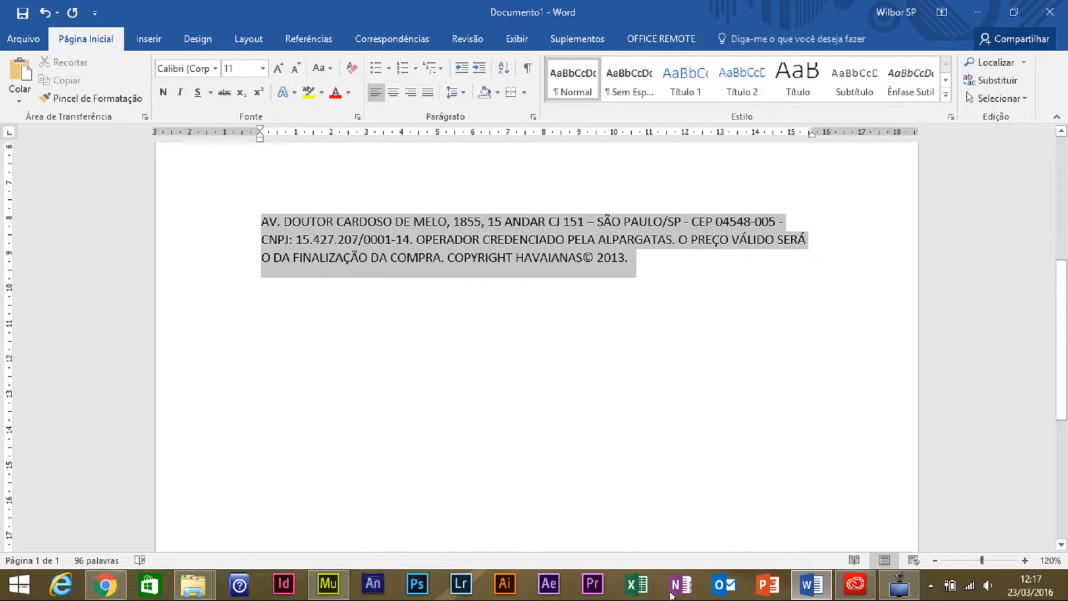
left_click(328, 584)
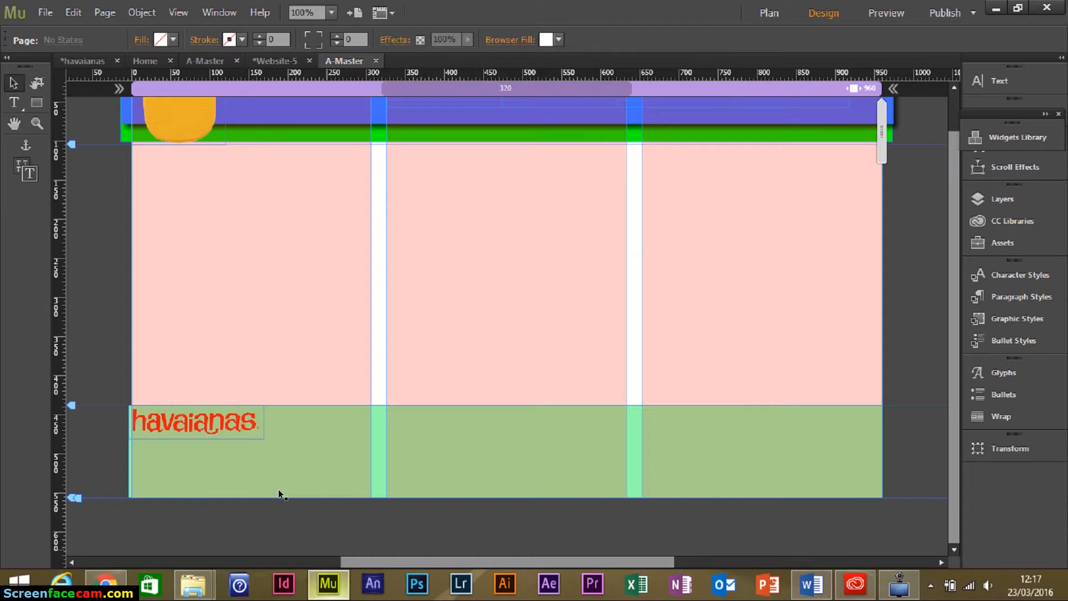
Paste the address paragraph into a new wide text frame and reduce it to 8 pt.
left_click(14, 102)
left_click_drag(245, 322, 659, 358)
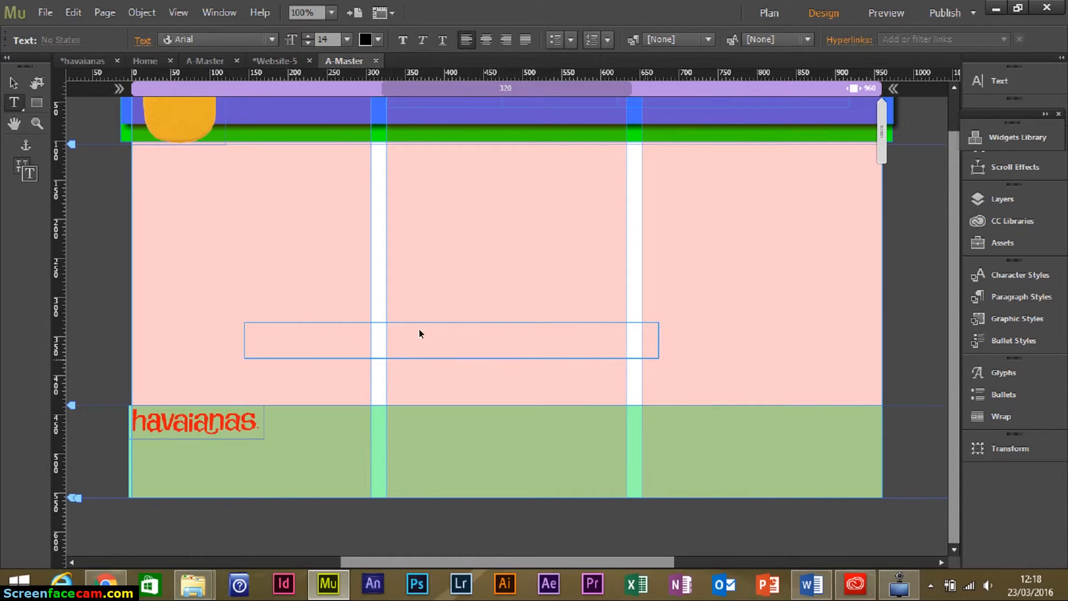
key("ctrl+v")
left_click_drag(412, 368, 210, 315)
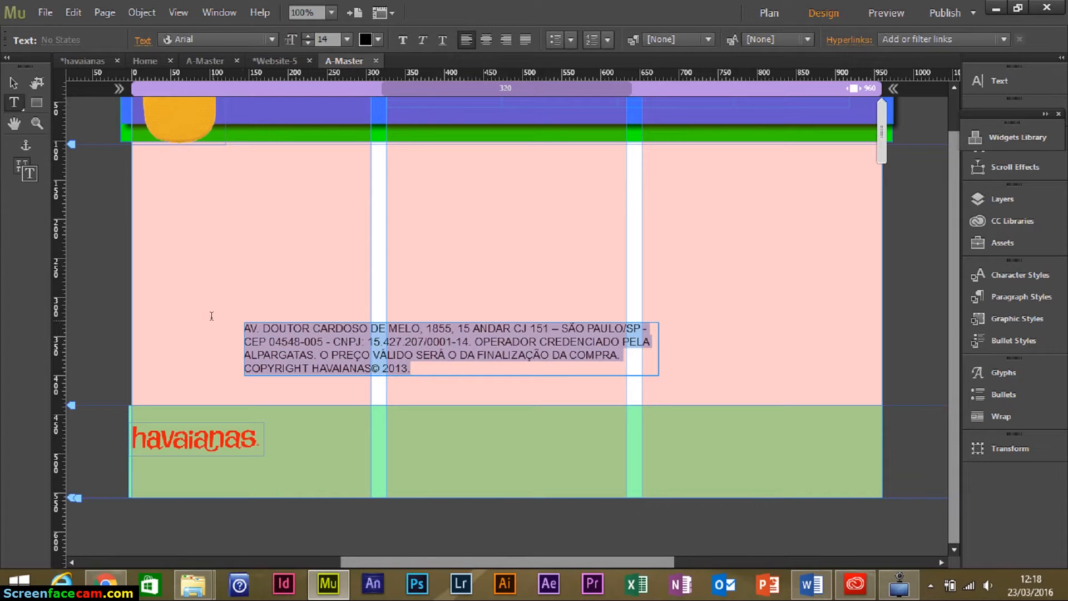
left_click(308, 43)
left_click(308, 43)
left_click(308, 43)
left_click(308, 43)
left_click(308, 43)
left_click(308, 43)
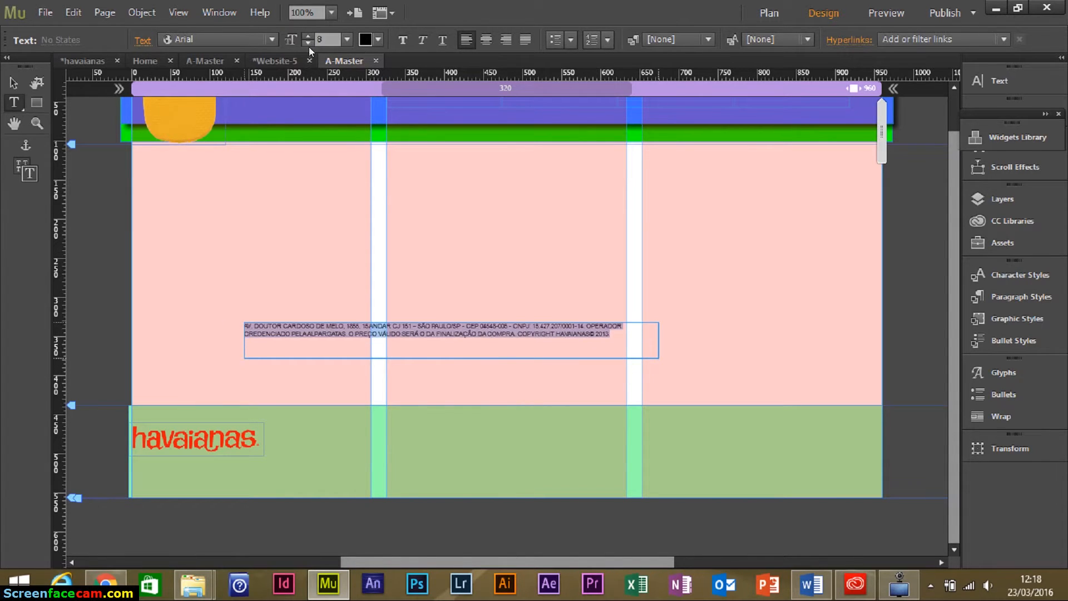
Move the address text frame down into the green footer band.
key("Escape")
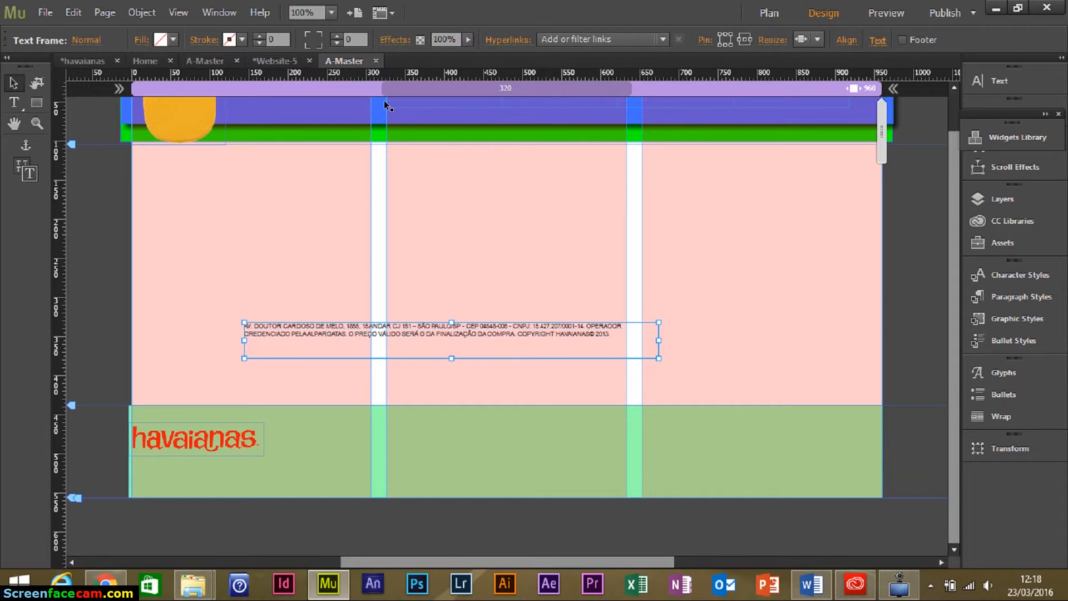
left_click_drag(433, 333, 554, 495)
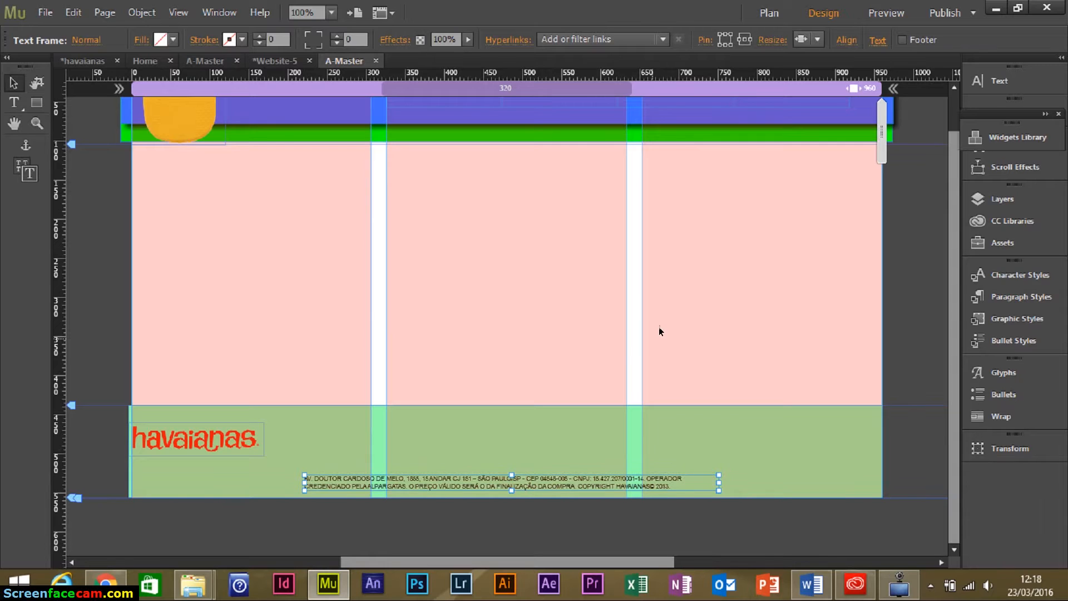
left_click(723, 317)
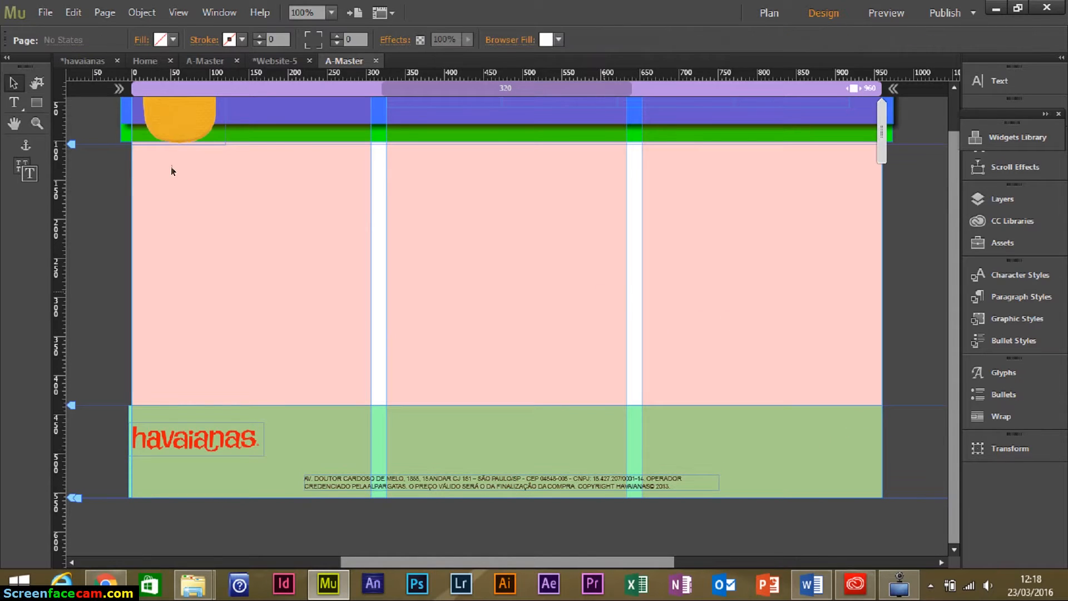
scroll(495, 262, "up", 2)
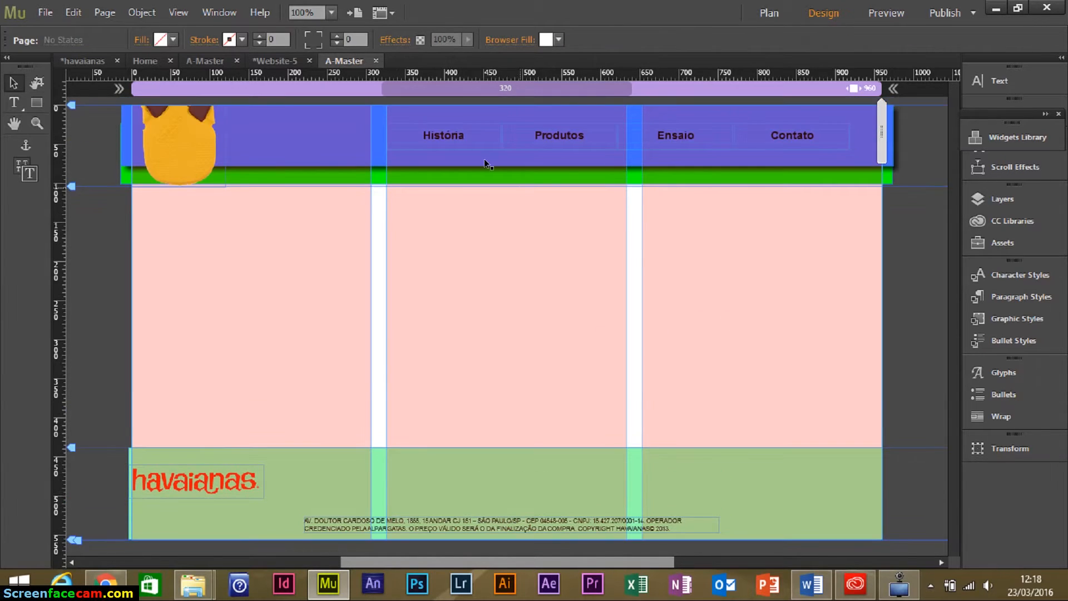
Draw an orange rectangle with corner radius 10 and move it into the right column.
left_click(36, 103)
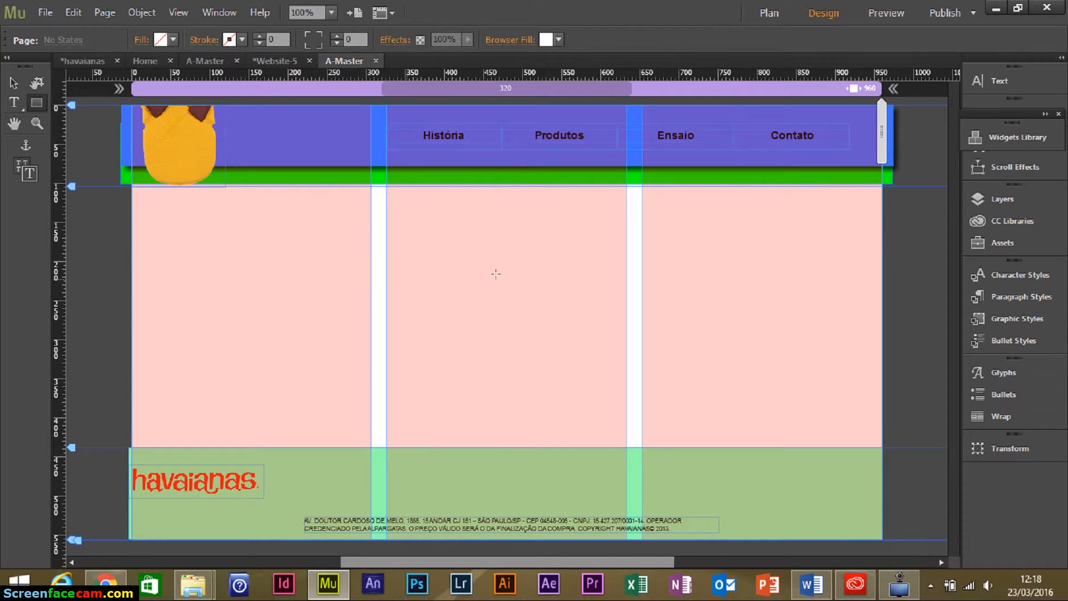
left_click_drag(522, 270, 614, 303)
left_click(307, 35)
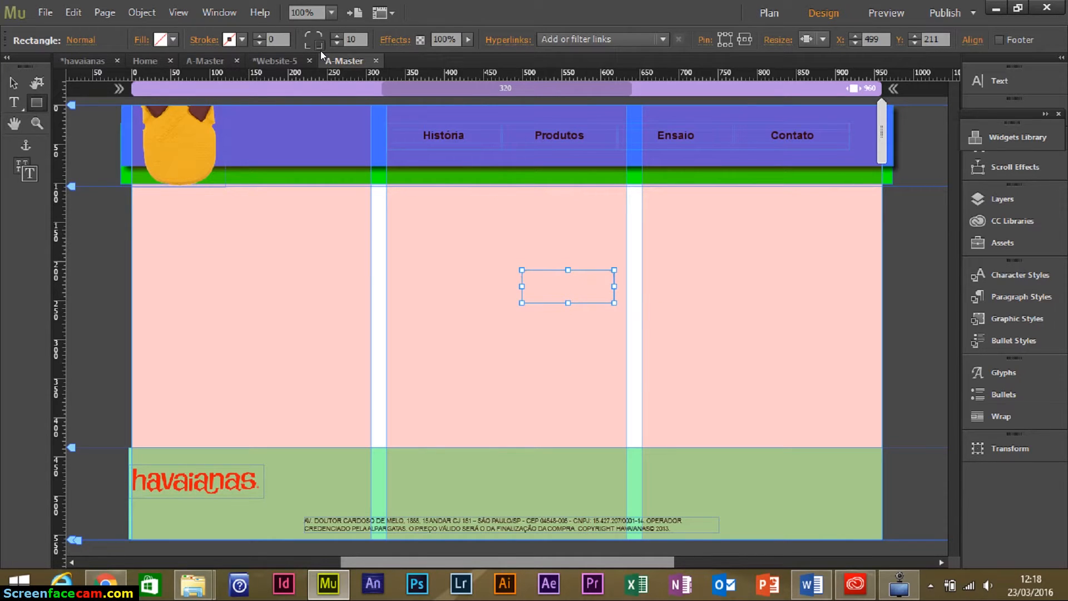
left_click(160, 39)
left_click(395, 68)
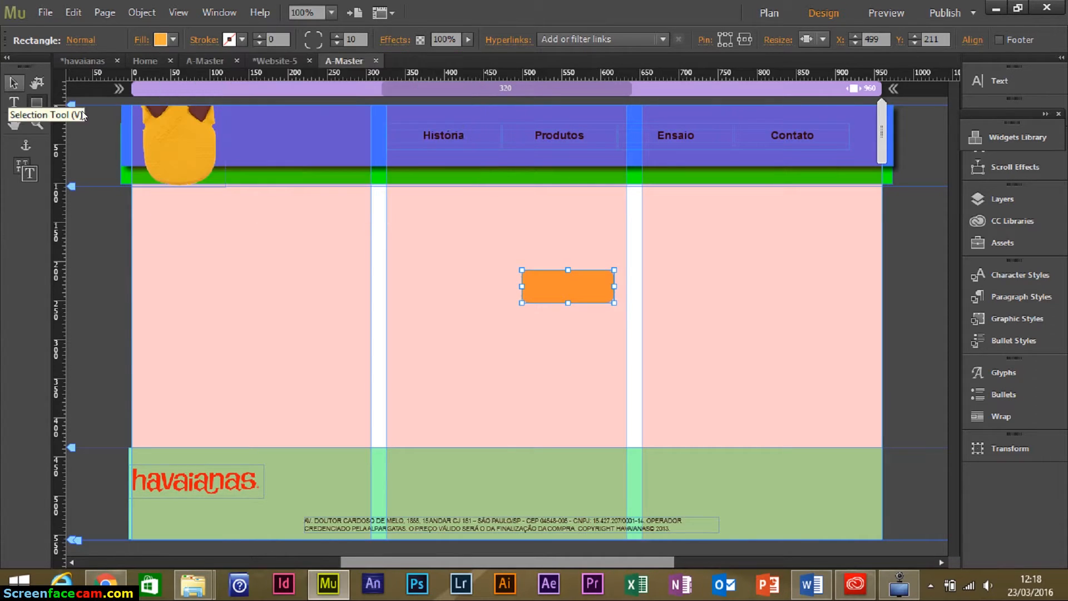
left_click(13, 82)
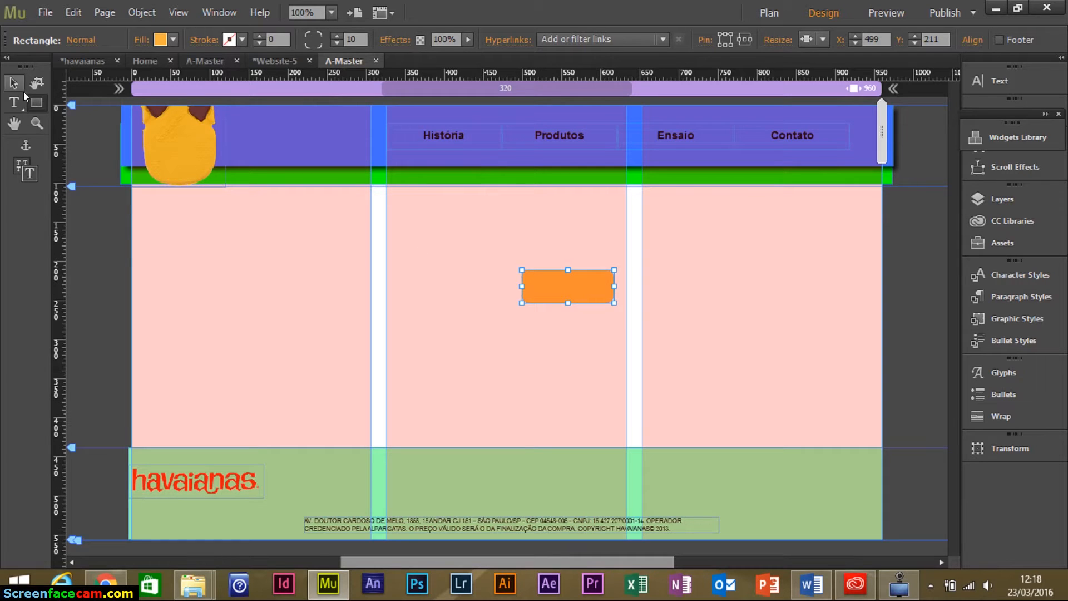
left_click_drag(593, 287, 771, 322)
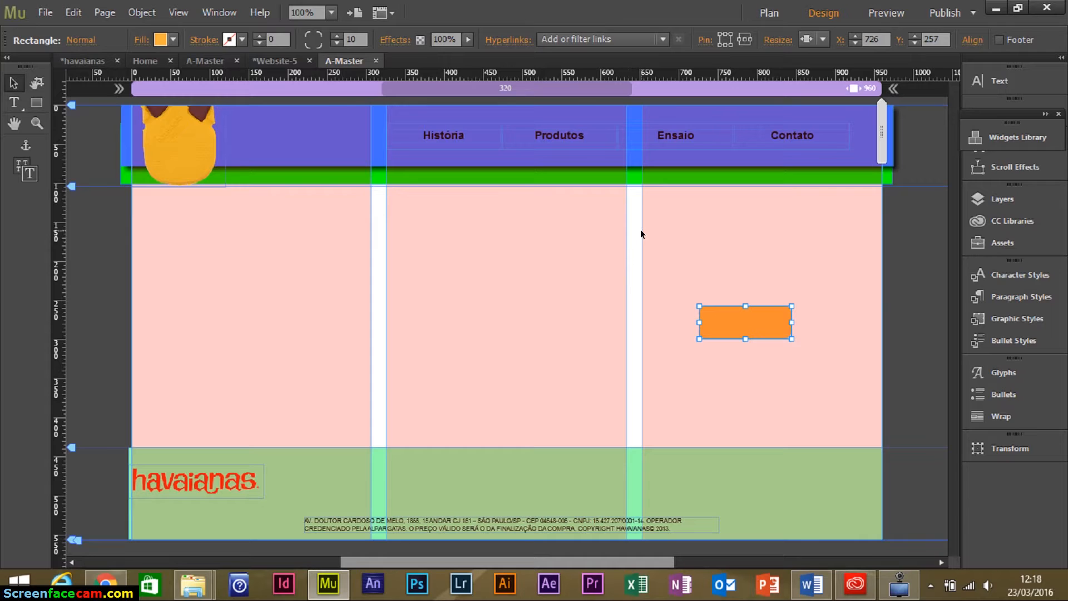
Add a white 'Topo' text frame and place it on the orange rectangle.
left_click(13, 102)
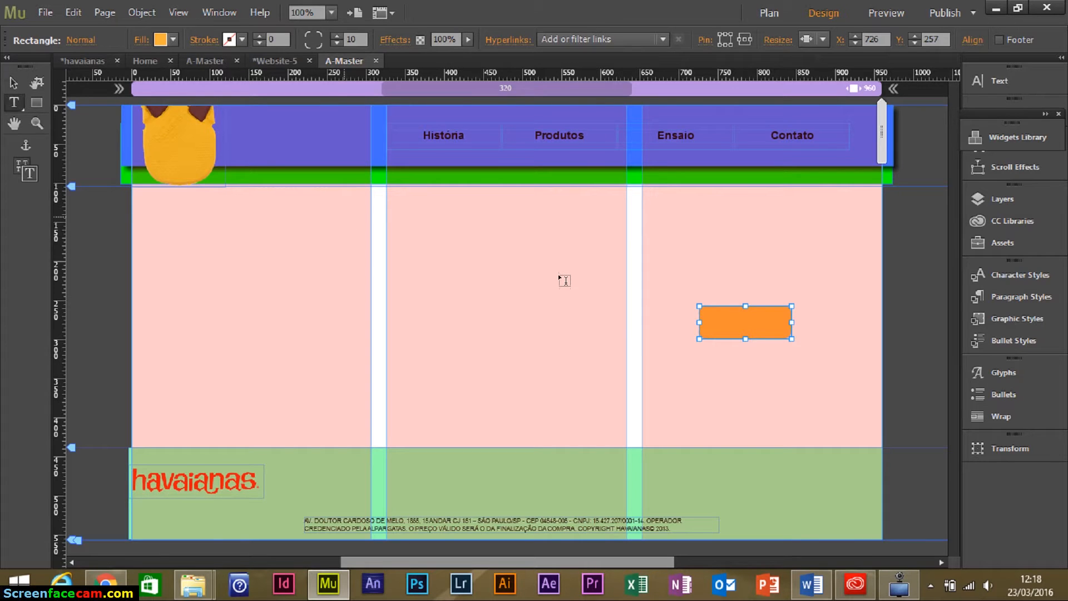
left_click_drag(537, 283, 585, 301)
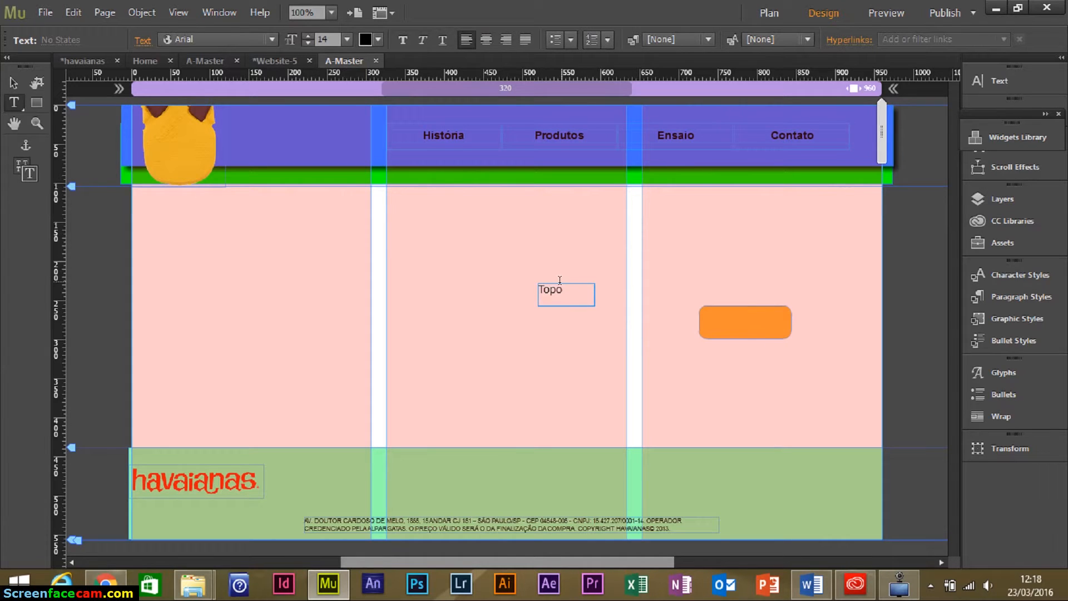
left_click(378, 39)
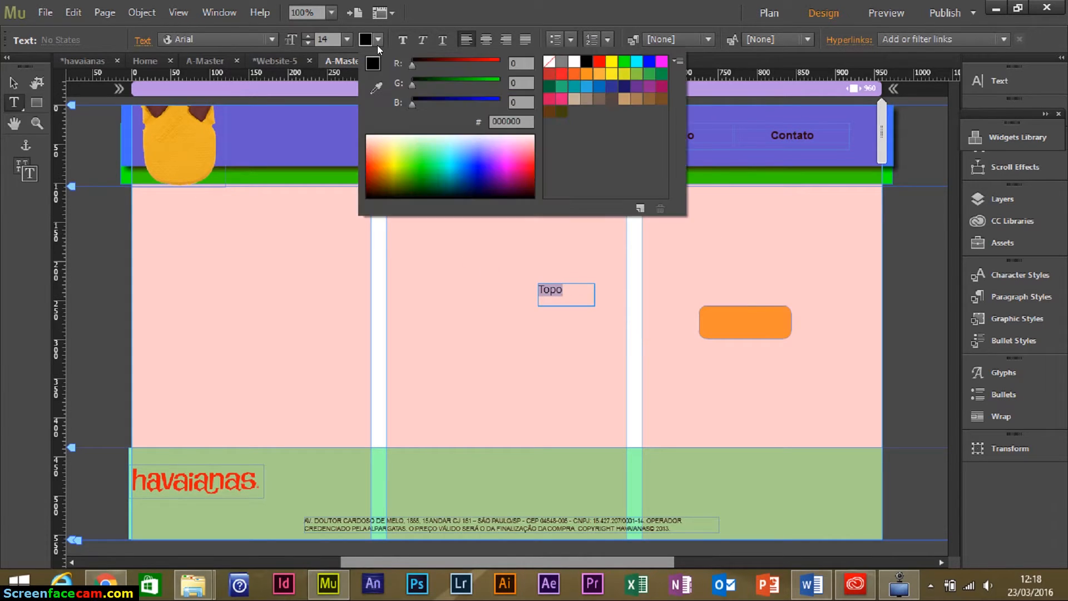
left_click(574, 73)
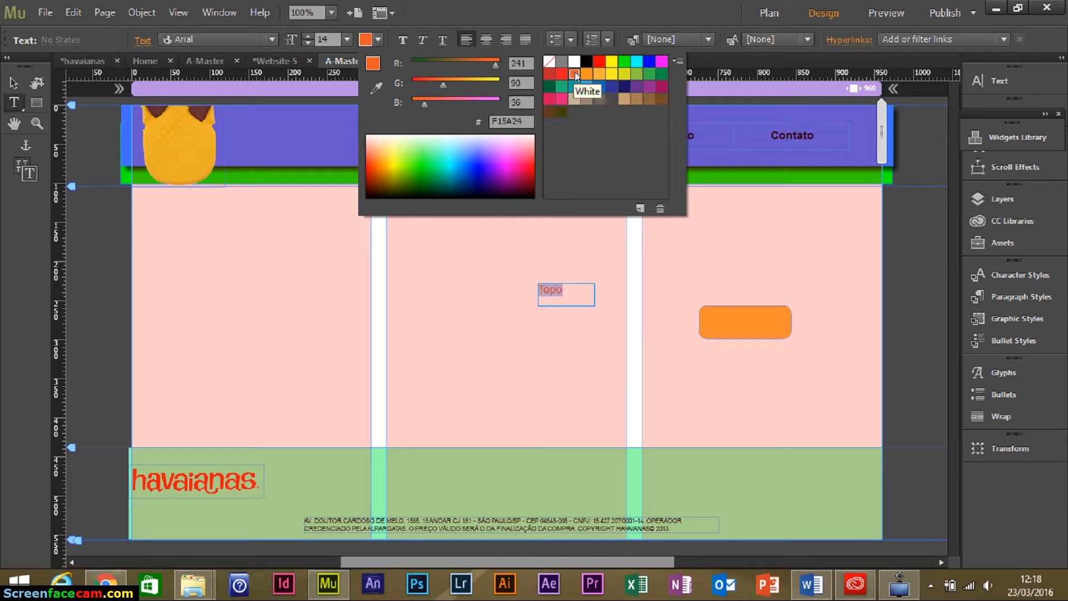
left_click(574, 62)
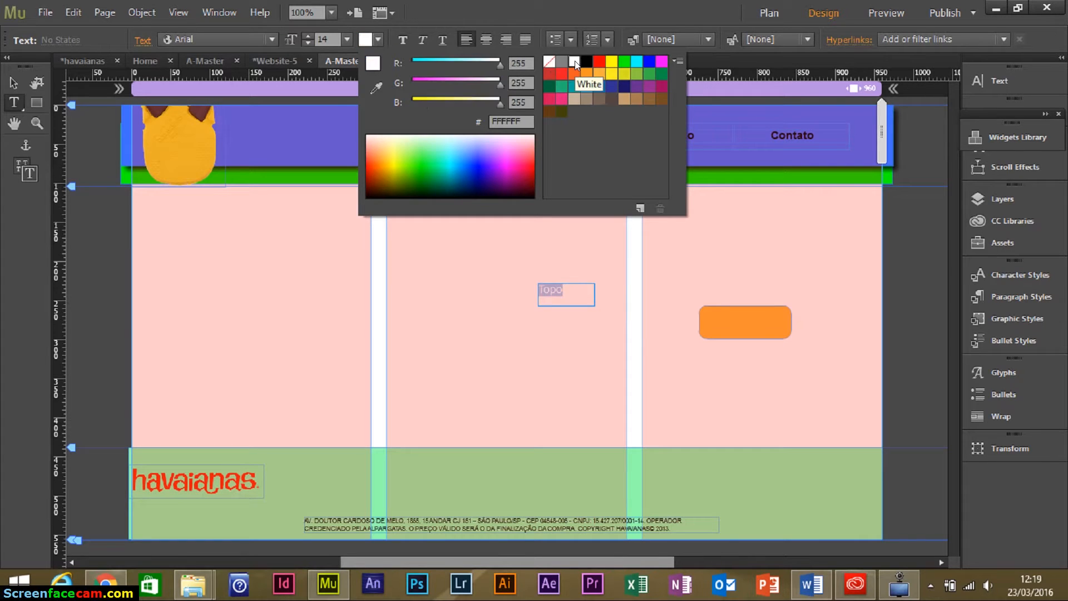
left_click(399, 39)
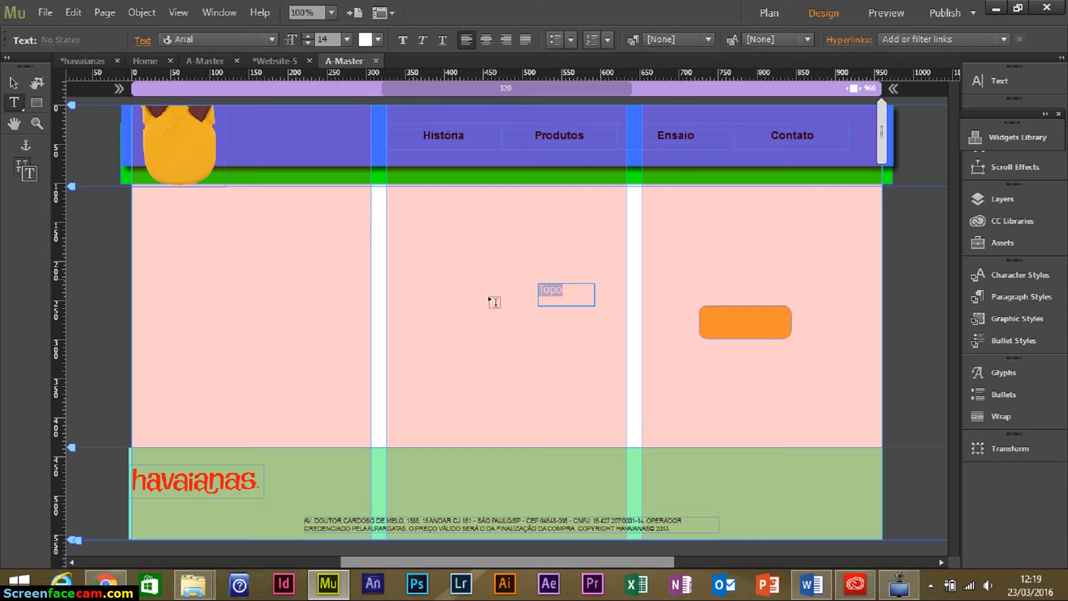
left_click(19, 83)
left_click_drag(578, 303, 610, 310)
left_click_drag(737, 322, 762, 326)
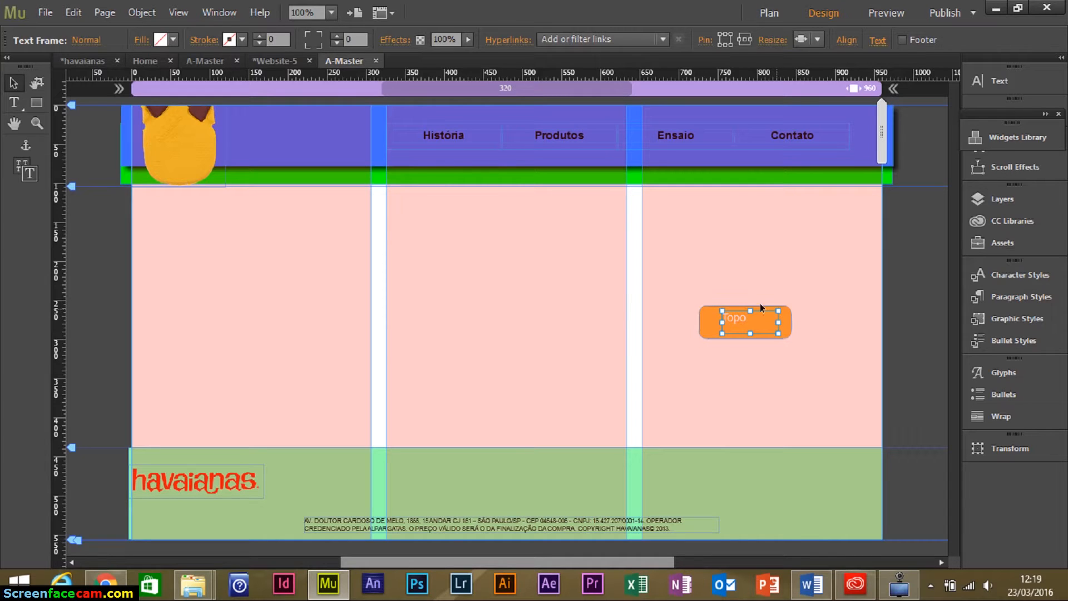
Shrink the Topo text frame and orange rectangle to fit the label, centring them together.
left_click_drag(669, 283, 824, 344)
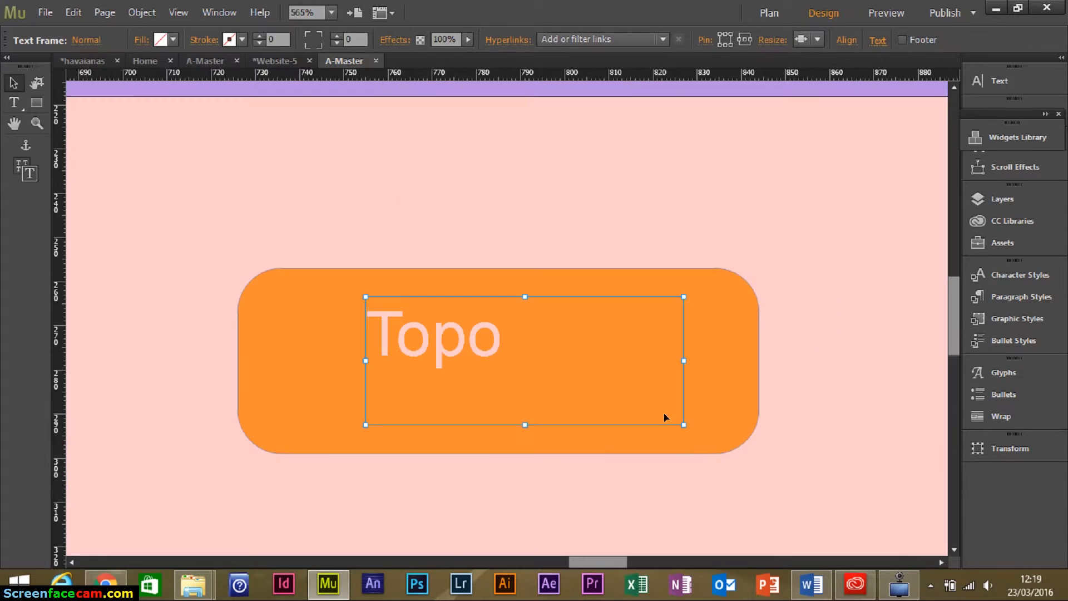
left_click_drag(683, 425, 525, 376)
left_click_drag(501, 341, 559, 363)
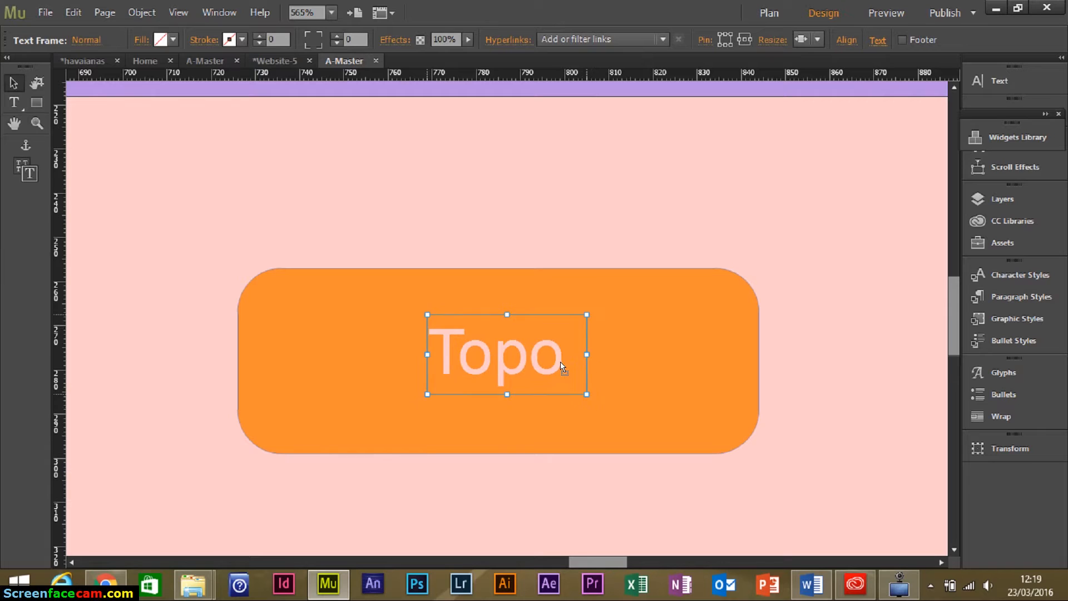
left_click(283, 279)
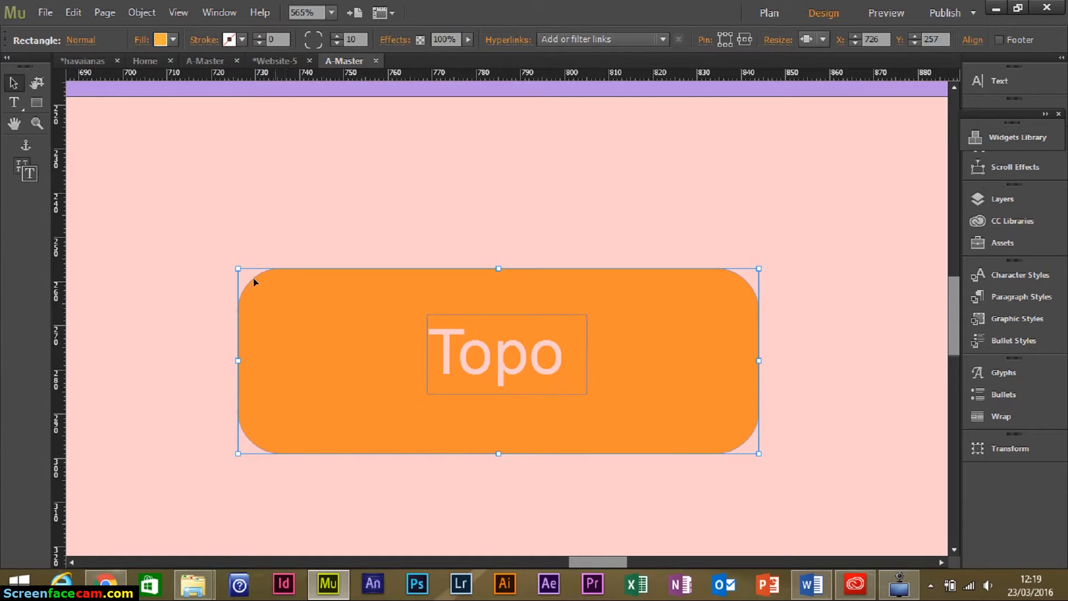
left_click_drag(238, 269, 359, 309)
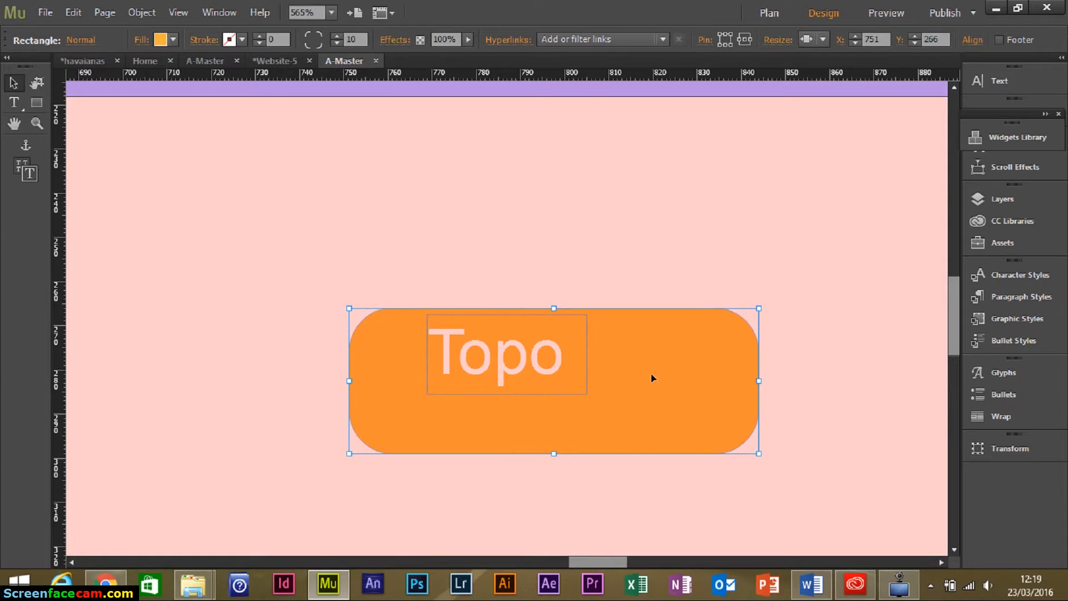
left_click_drag(685, 401, 643, 374)
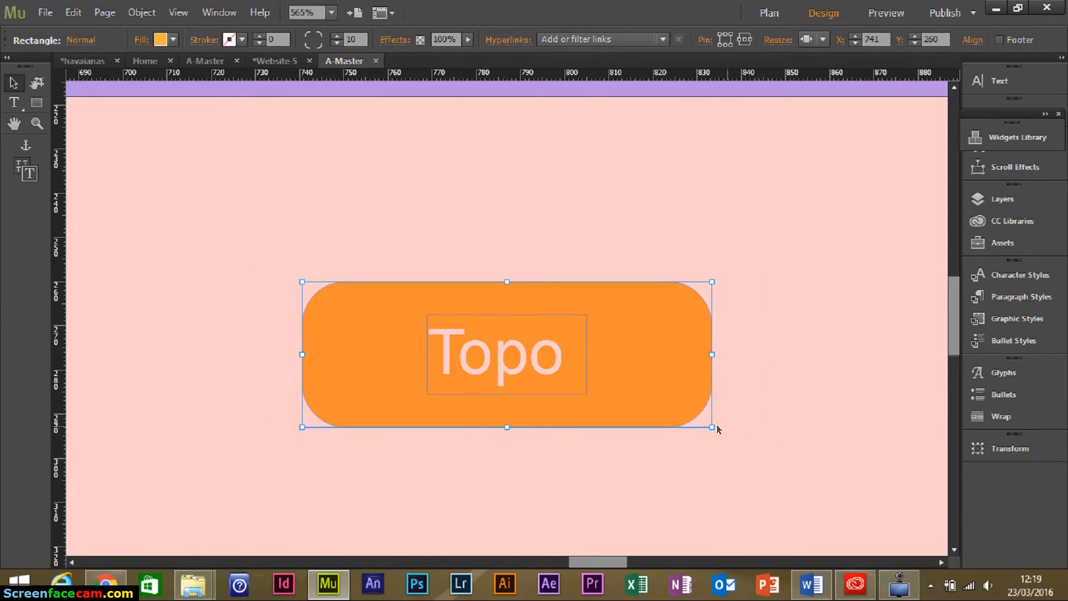
left_click_drag(711, 426, 660, 408)
left_click_drag(626, 345, 643, 370)
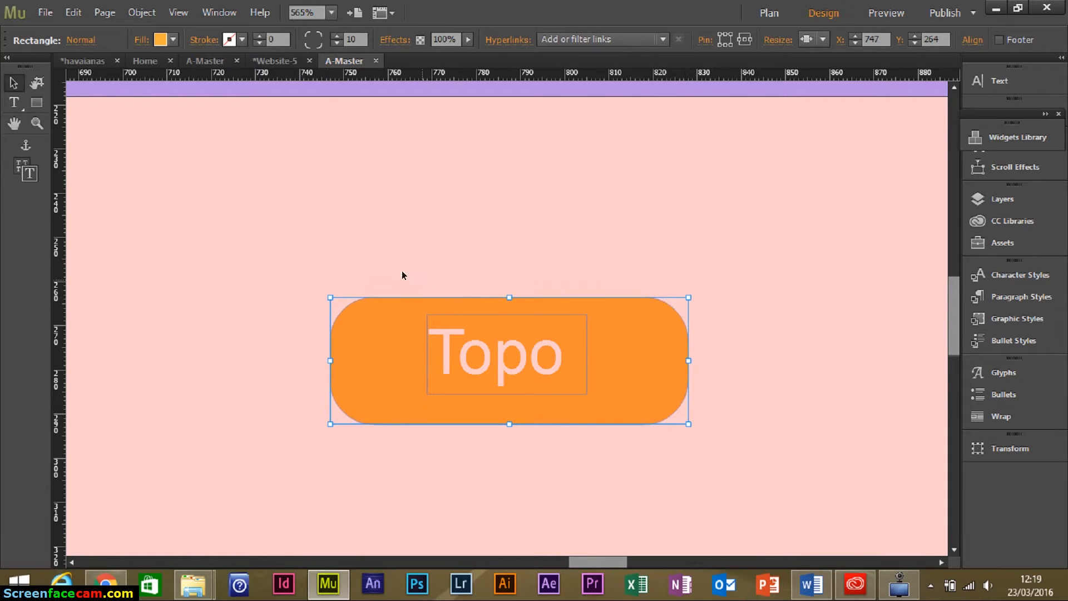
Group the label and rectangle and place the button at the green footer's right end.
left_click_drag(406, 271, 587, 398)
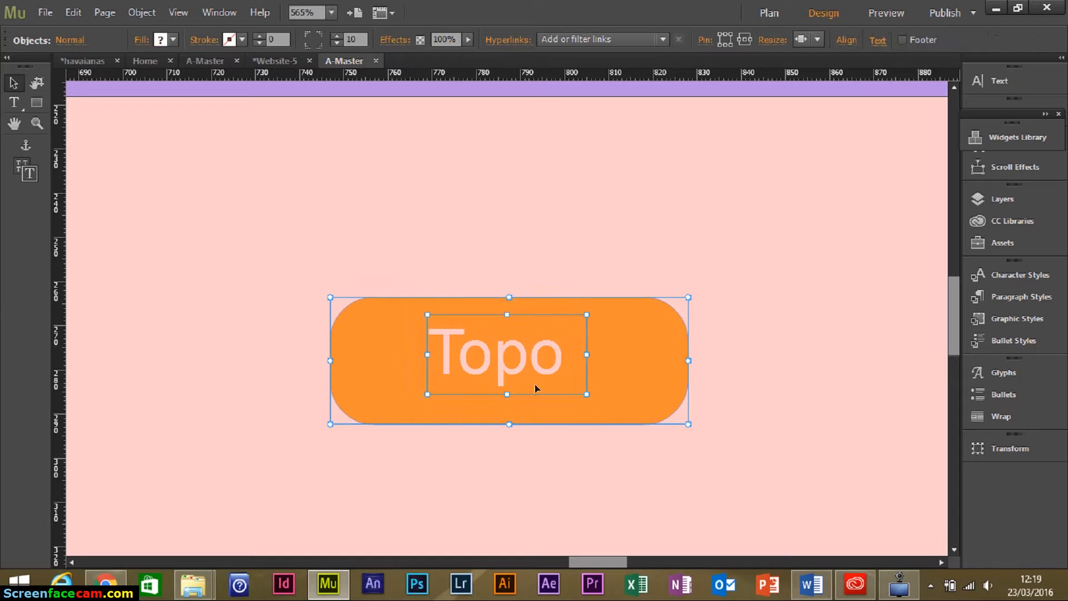
key("ctrl+g")
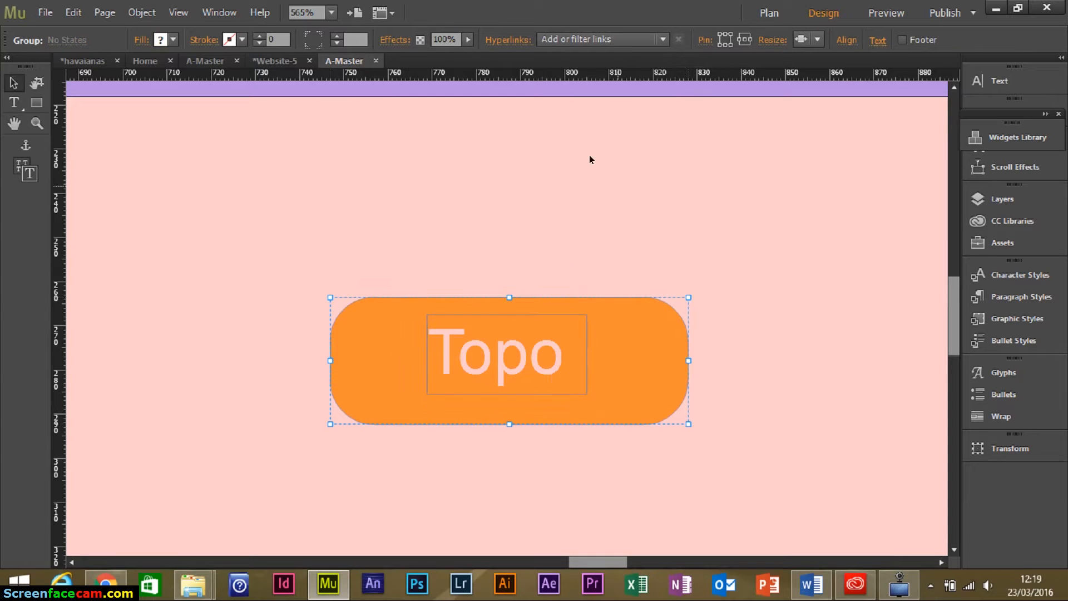
key("ctrl+0")
left_click_drag(788, 328, 877, 471)
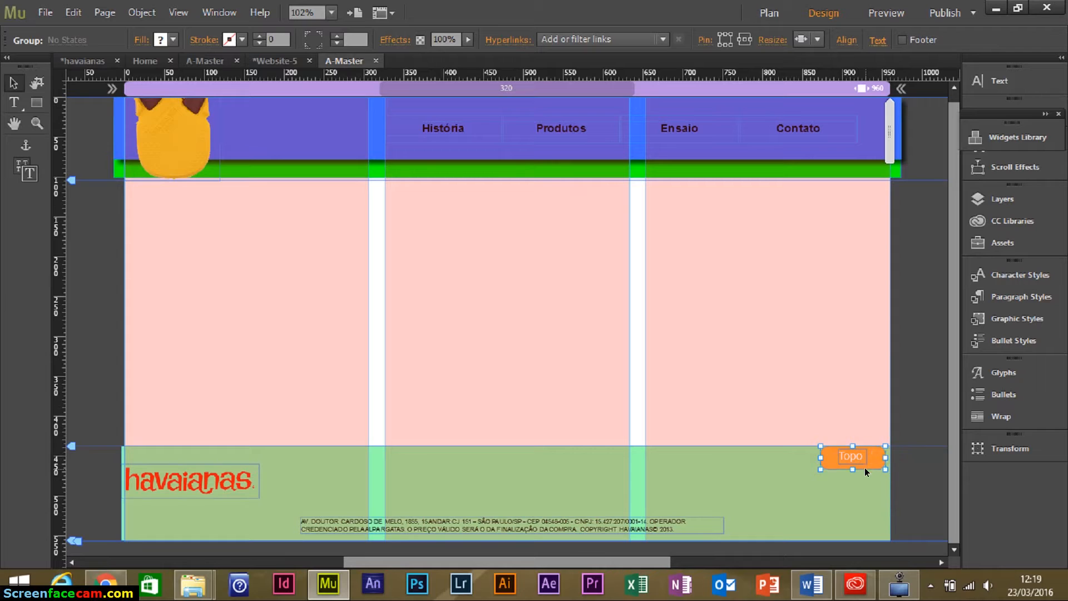
key("shift+Down")
key("shift+Down")
key("shift+Down")
key("Down")
key("Down")
key("Down")
key("Down")
key("Down")
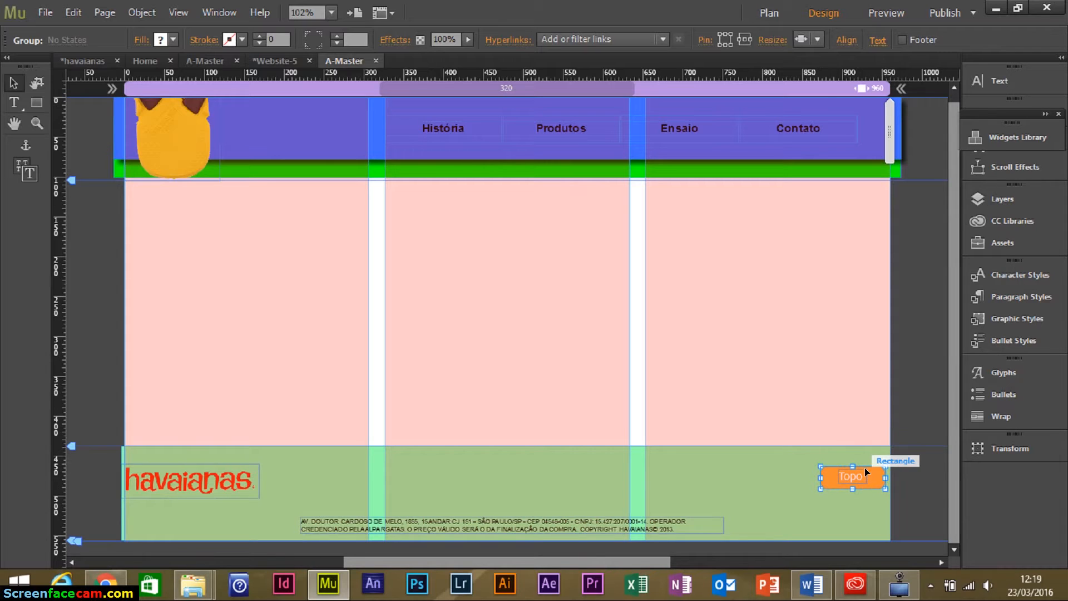
Nudge the footer address text slightly to the right.
left_click(557, 522)
left_click(556, 521)
key("Right")
key("Right")
key("Right")
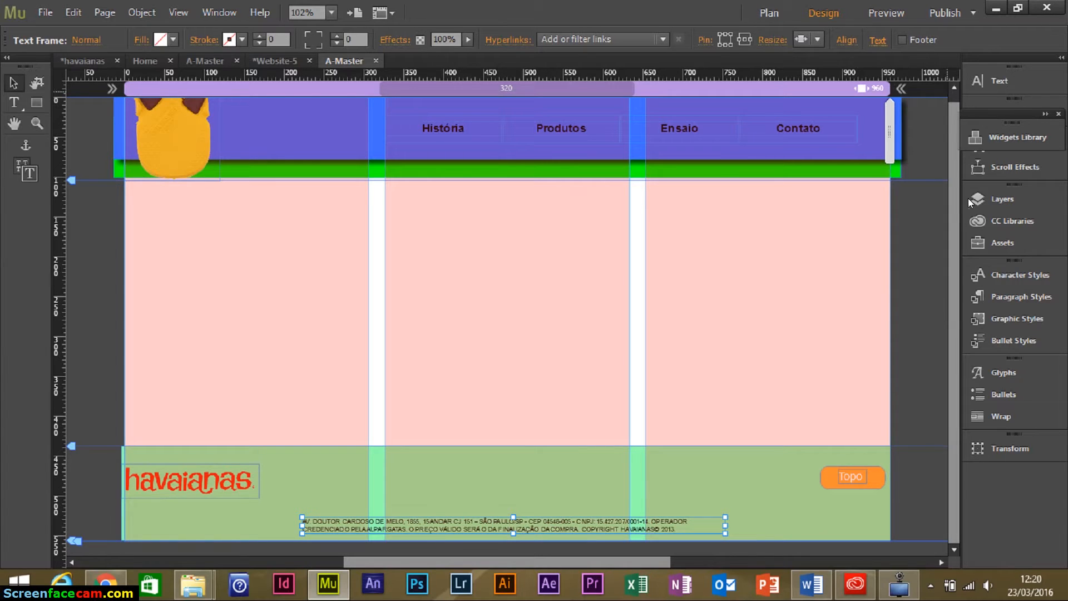
Drag a Facebook Like widget from the Social widgets category onto the page.
left_click(1027, 135)
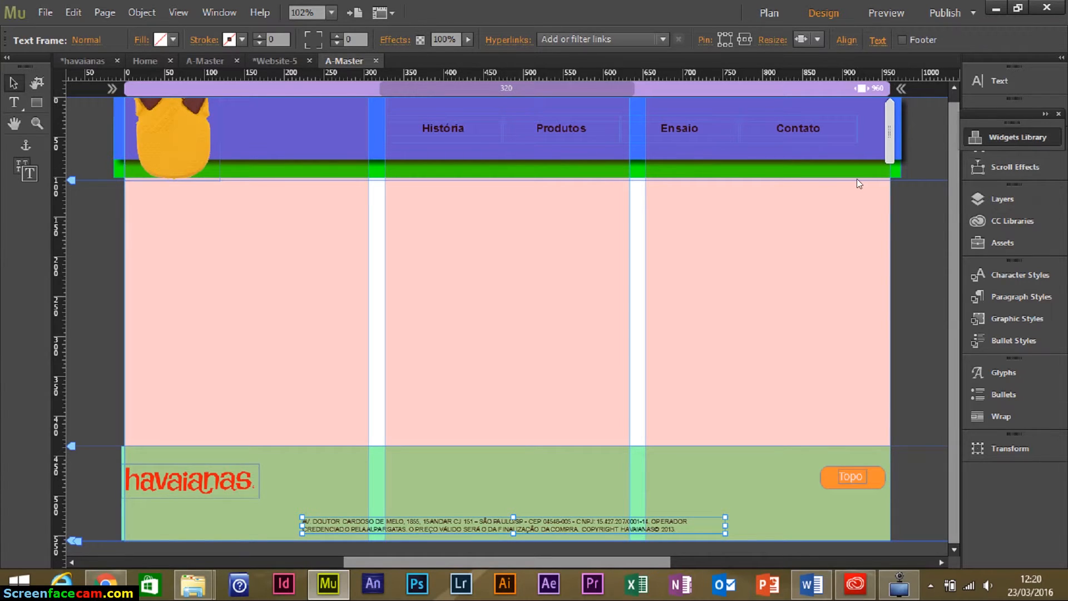
left_click(786, 286)
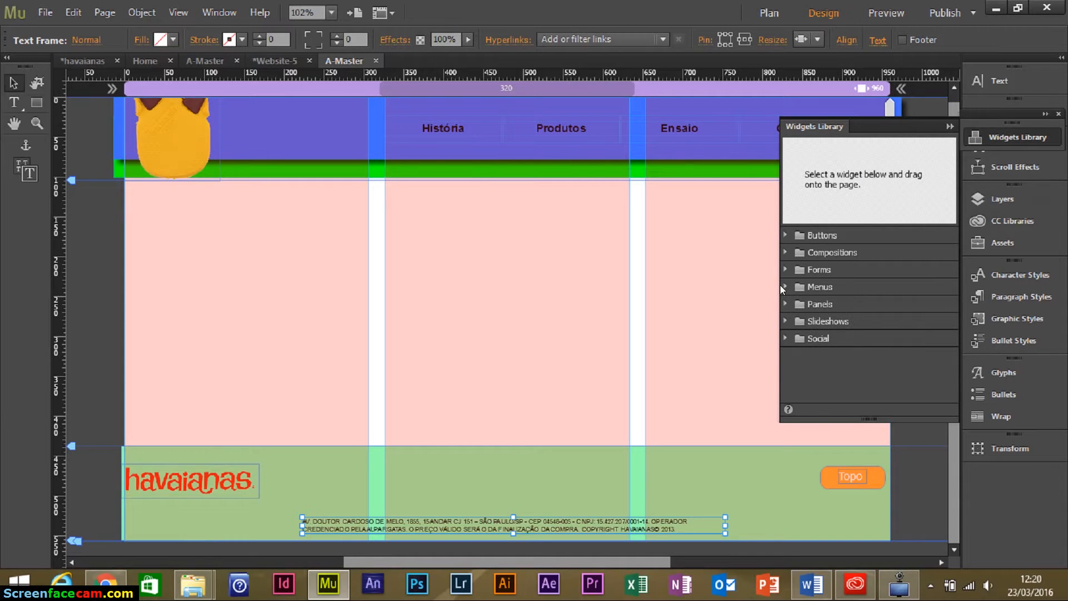
left_click(786, 338)
left_click(909, 354)
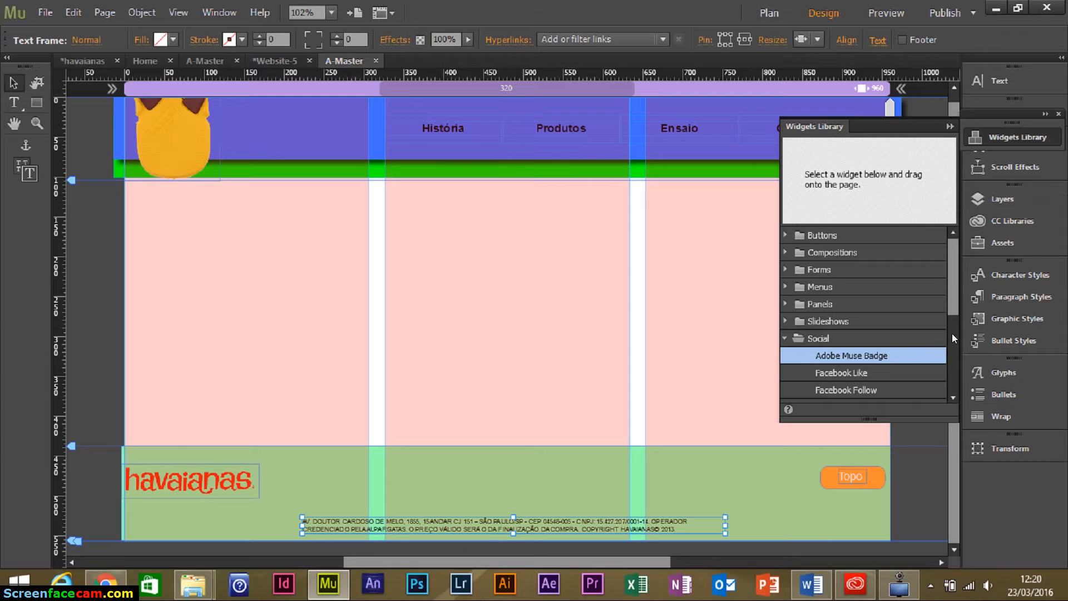
left_click_drag(952, 316, 952, 359)
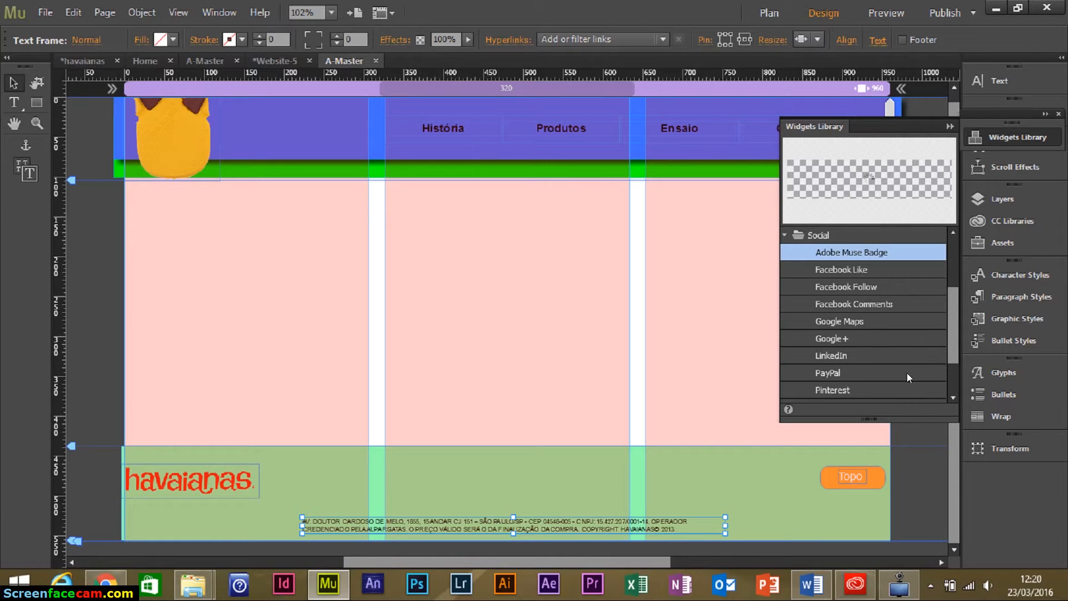
left_click(839, 268)
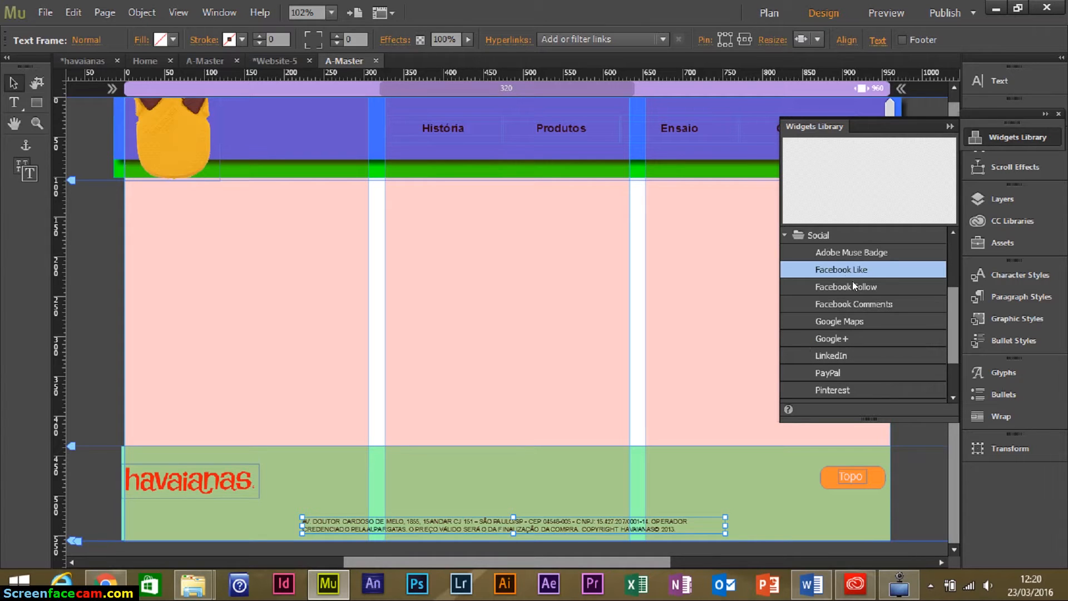
left_click_drag(830, 273, 426, 343)
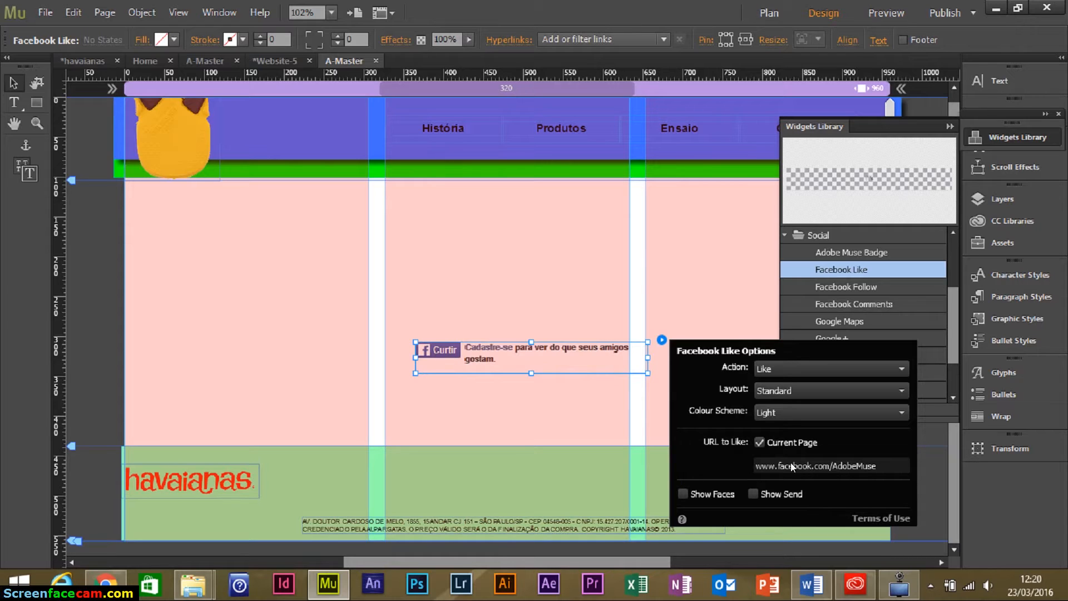
left_click(760, 442)
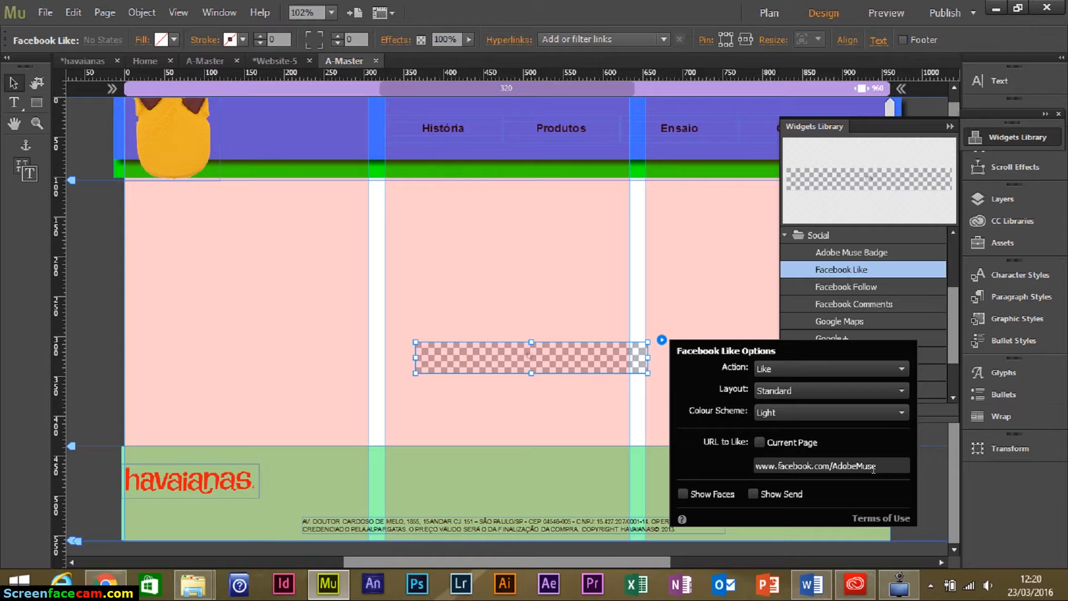
left_click_drag(877, 465, 833, 465)
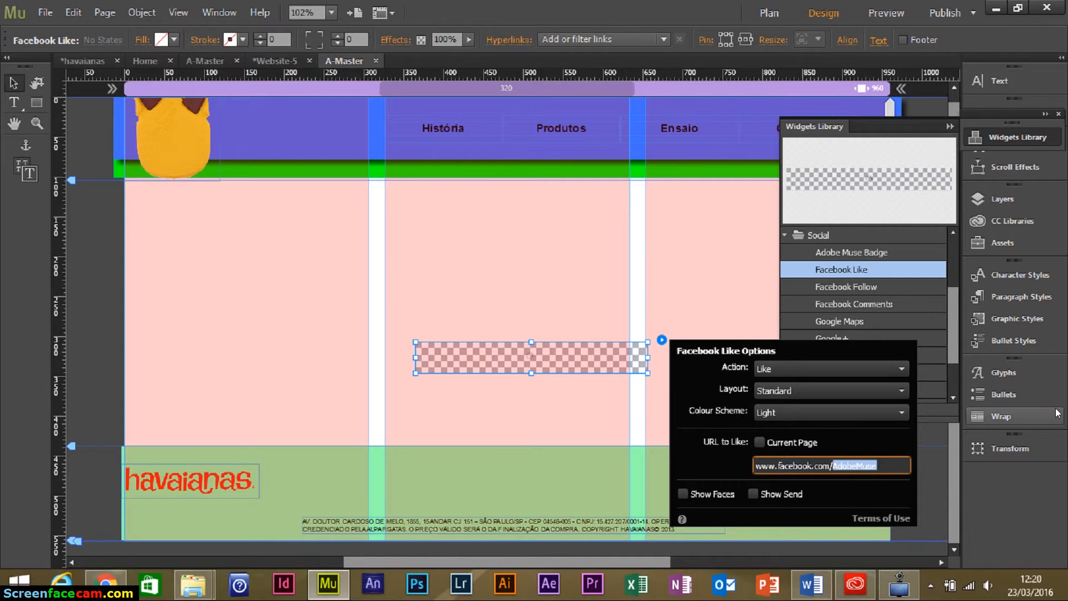
type("havai")
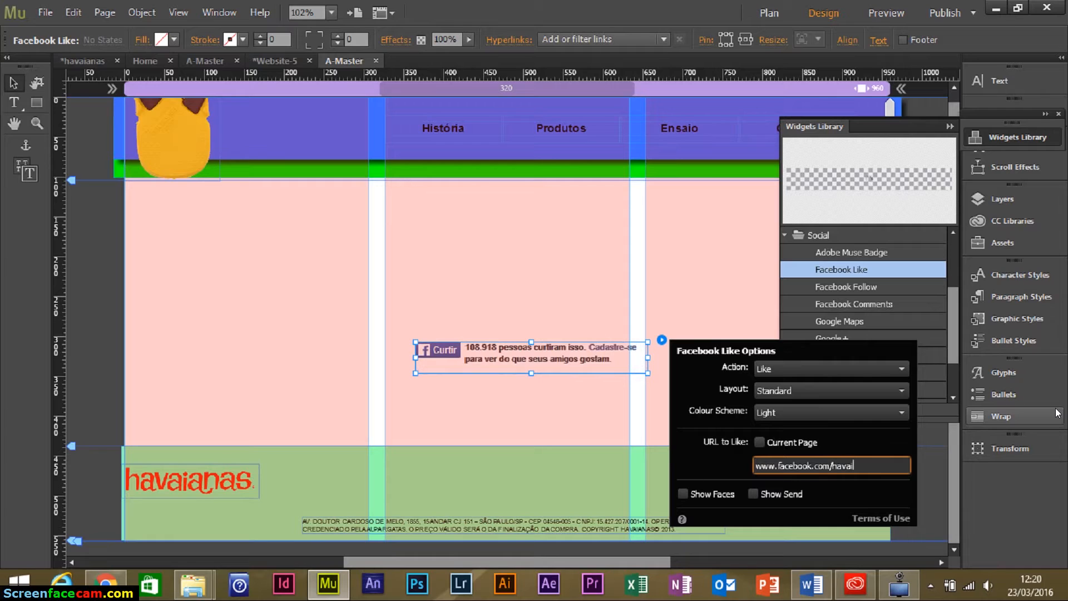
type("anas")
key("Return")
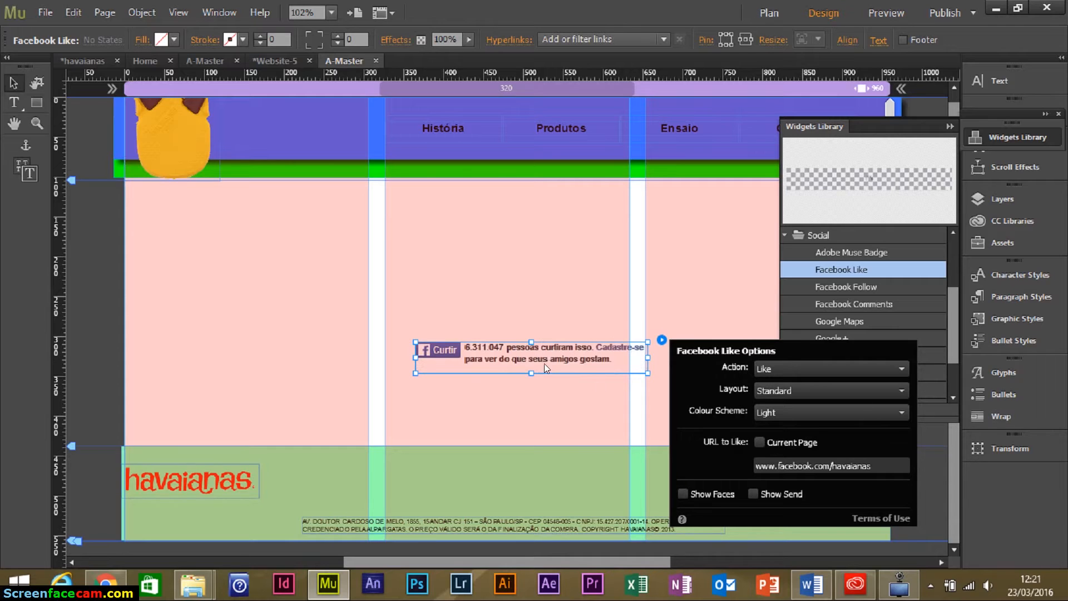
Move the Like widget into the green footer's middle column, nudging it right and down.
left_click_drag(522, 357, 493, 482)
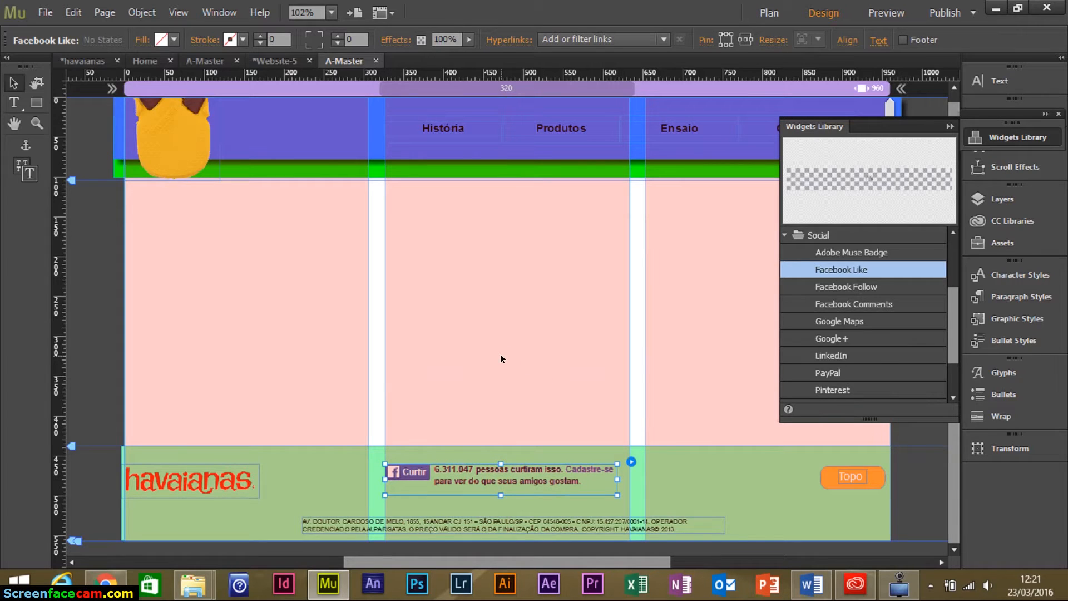
key("Right")
key("Right")
key("Right")
key("Right")
key("Right")
key("Right")
key("Right")
key("Right")
key("Right")
key("Right")
key("Right")
key("Right")
key("Right")
key("Right")
key("Down")
key("Down")
key("Down")
key("Down")
key("Down")
key("Down")
key("Down")
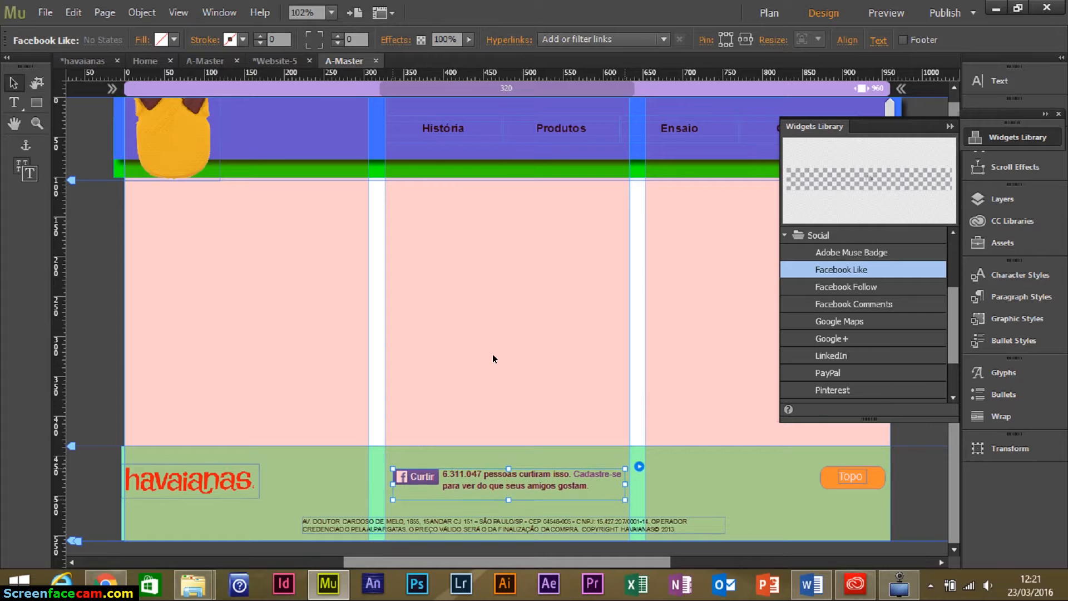
left_click(950, 127)
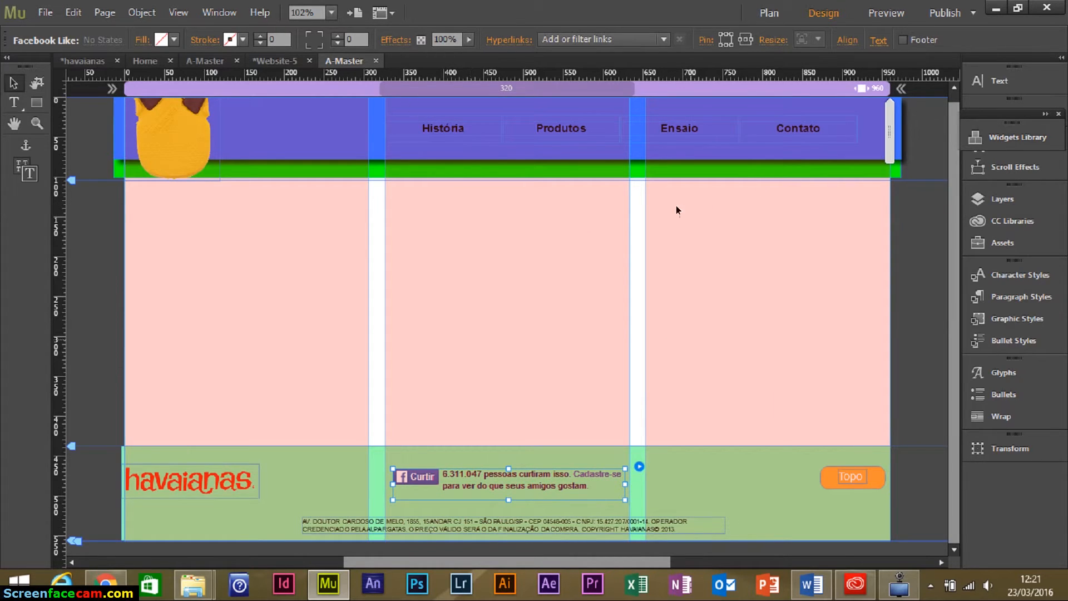
Open the Home page from Plan view and drag its bottom edge down to lengthen it.
left_click(455, 136)
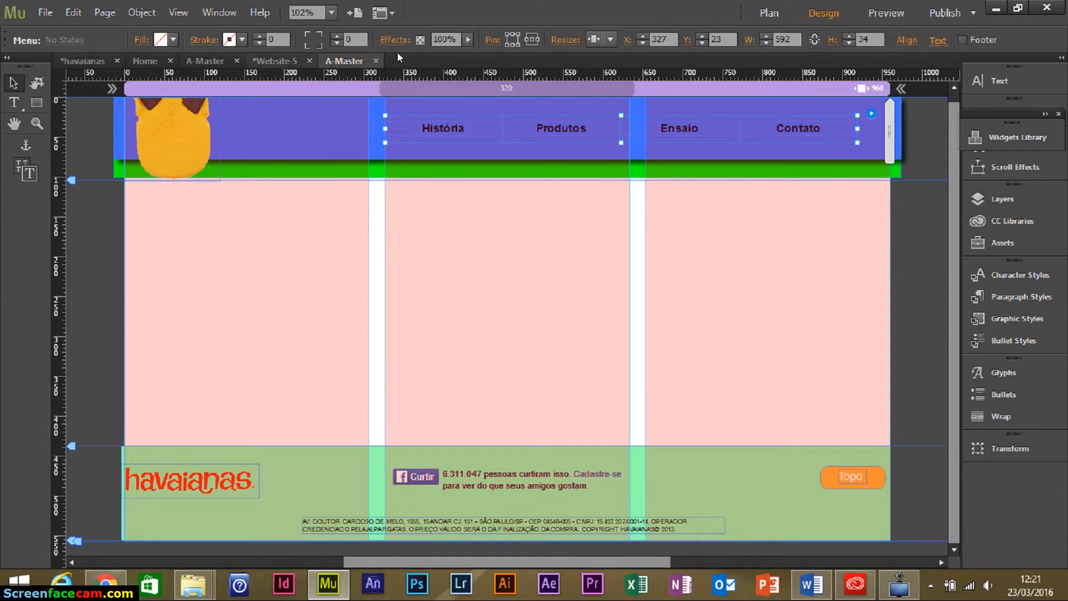
left_click(769, 13)
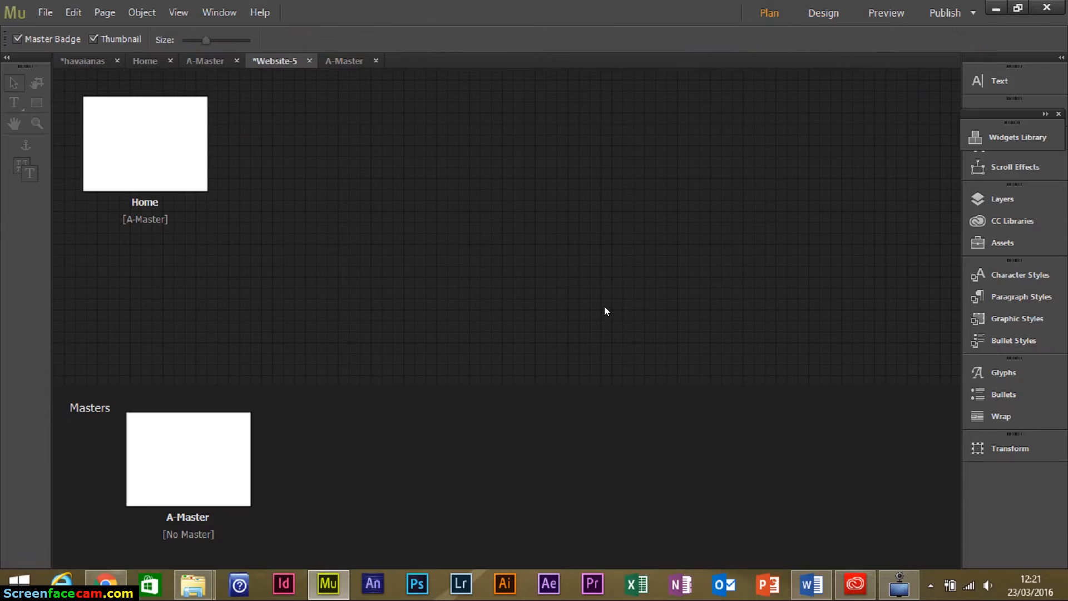
double_click(118, 137)
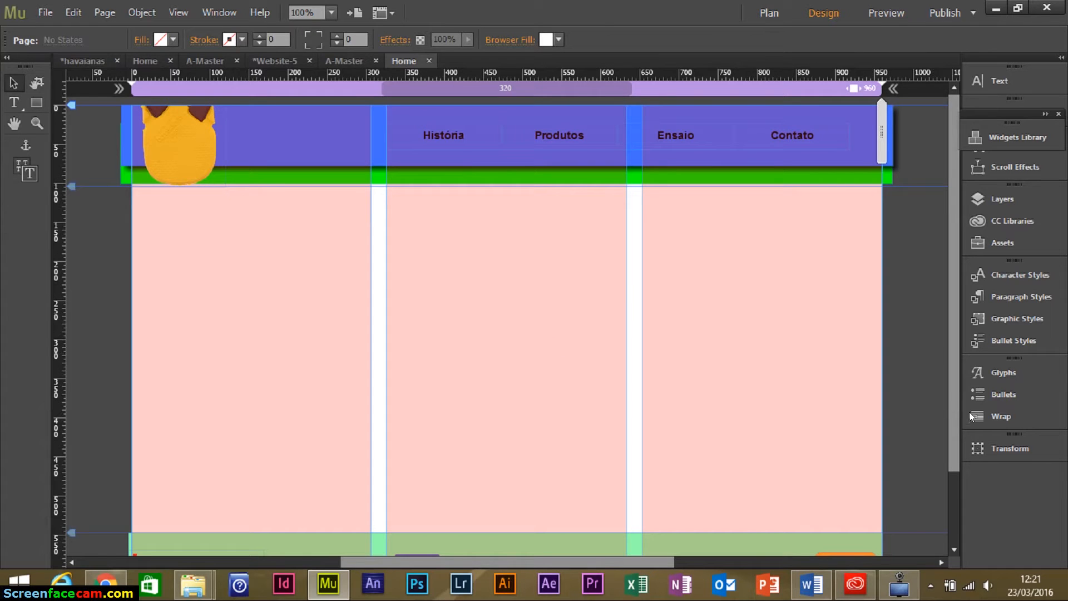
scroll(950, 433, "down", 3)
scroll(952, 437, "up", 3)
scroll(960, 456, "down", 3)
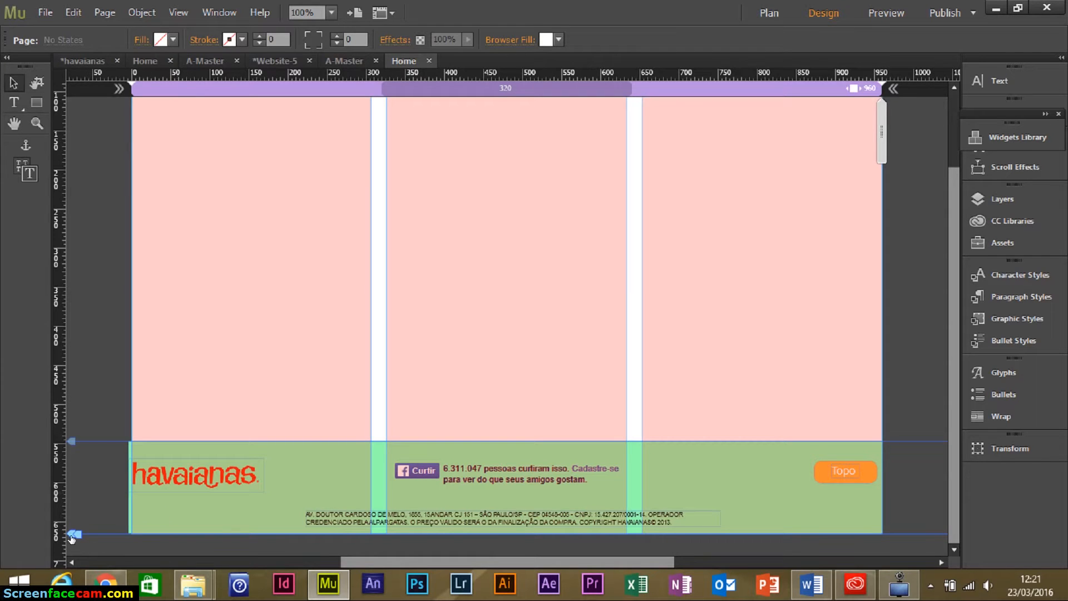
left_click_drag(71, 535, 99, 477)
scroll(607, 352, "up", 5)
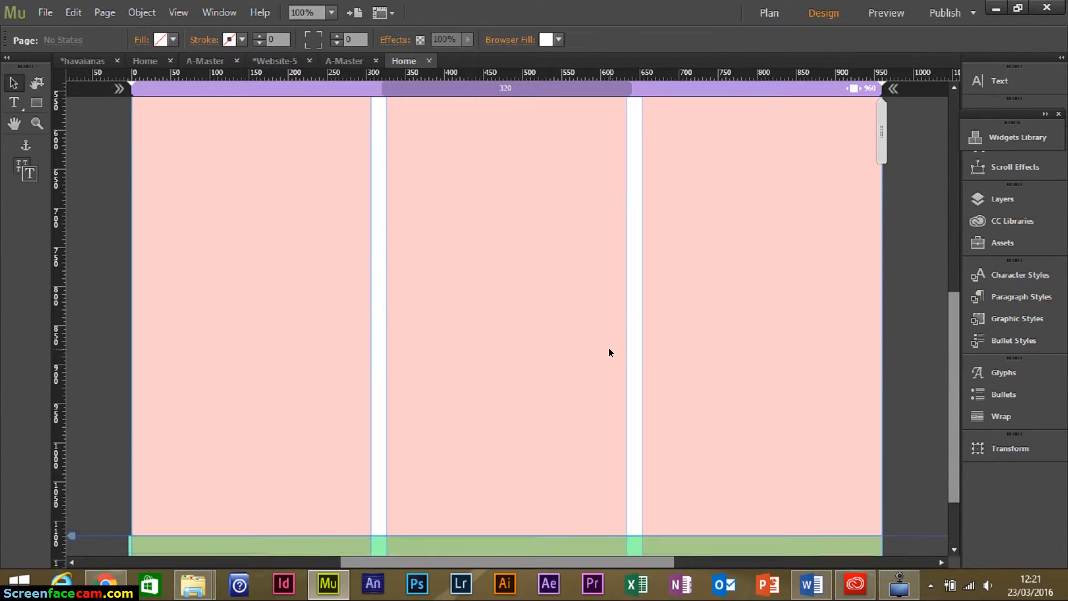
scroll(608, 352, "down", 5)
scroll(608, 352, "up", 12)
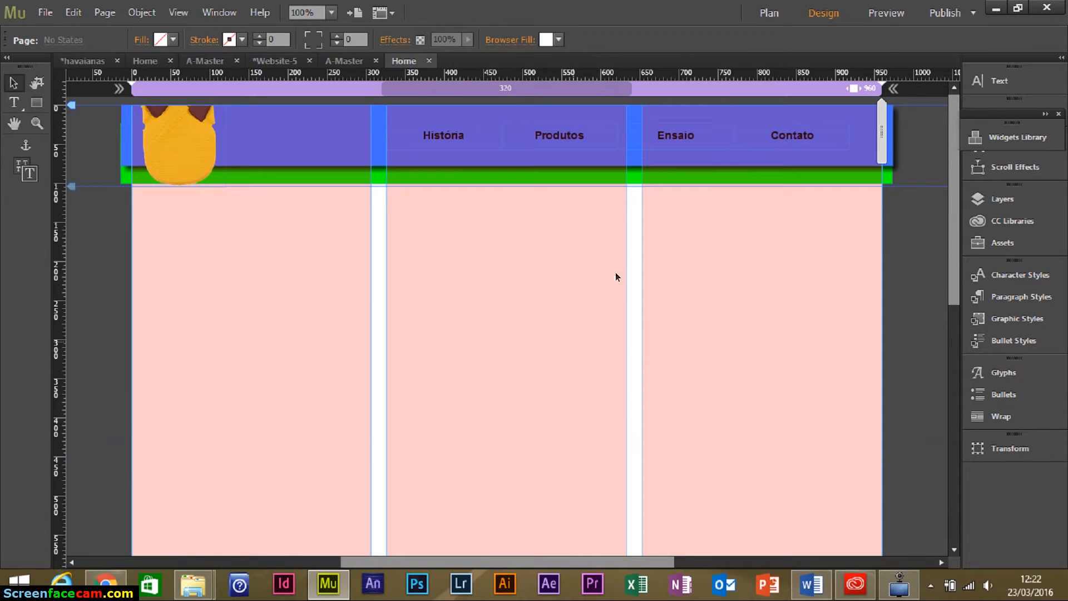
Compare against the havaianas site's Home page, then return to A-Master.
left_click(85, 61)
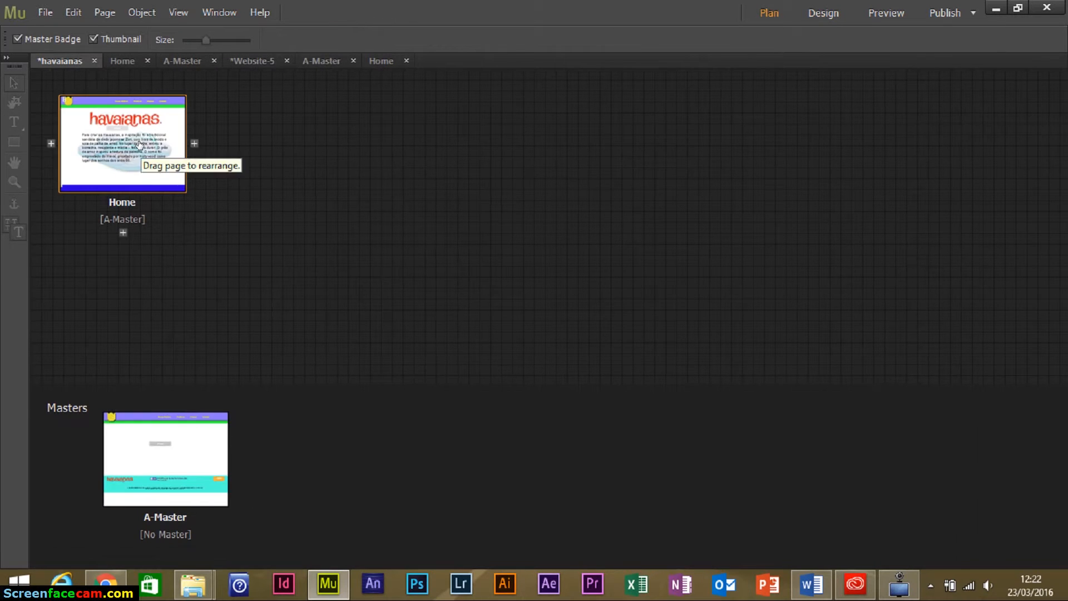
double_click(139, 146)
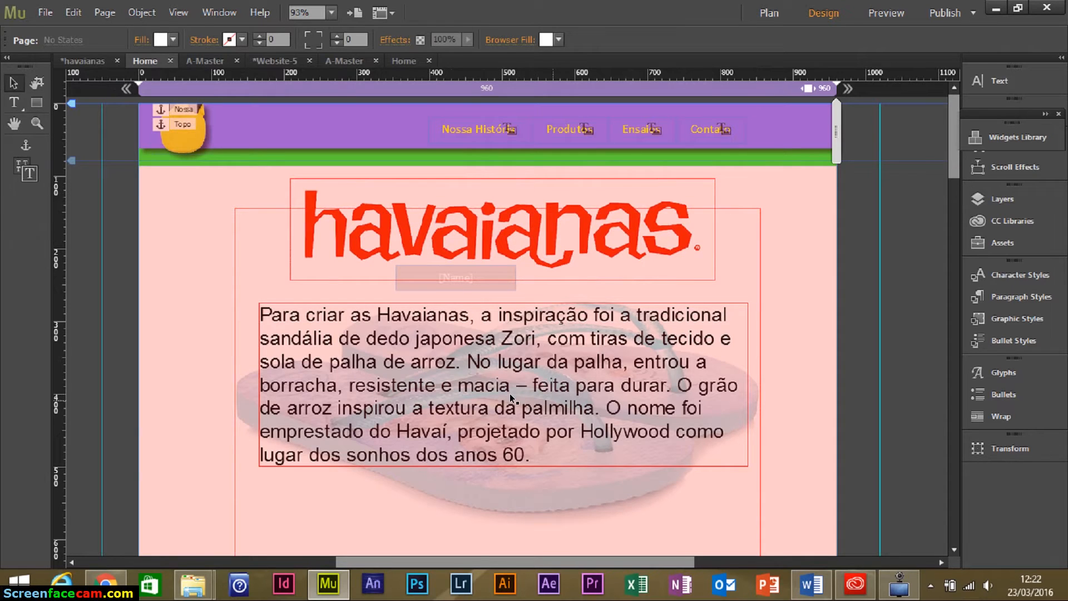
left_click(352, 60)
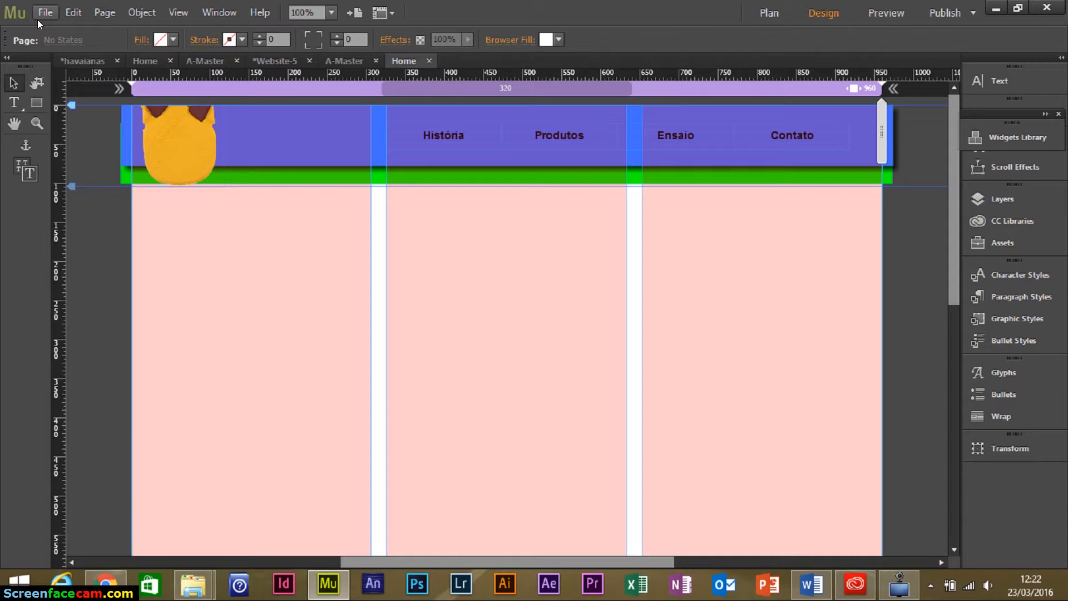
Place the corhan_logo_1 image as a large frame just below the header.
left_click(45, 12)
left_click(99, 179)
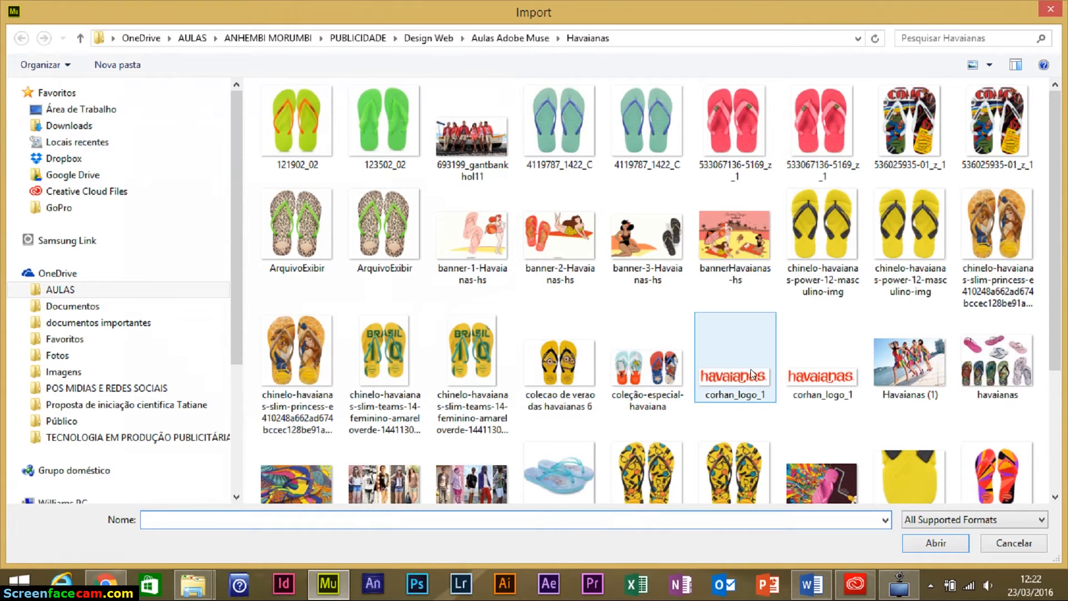
left_click(806, 378)
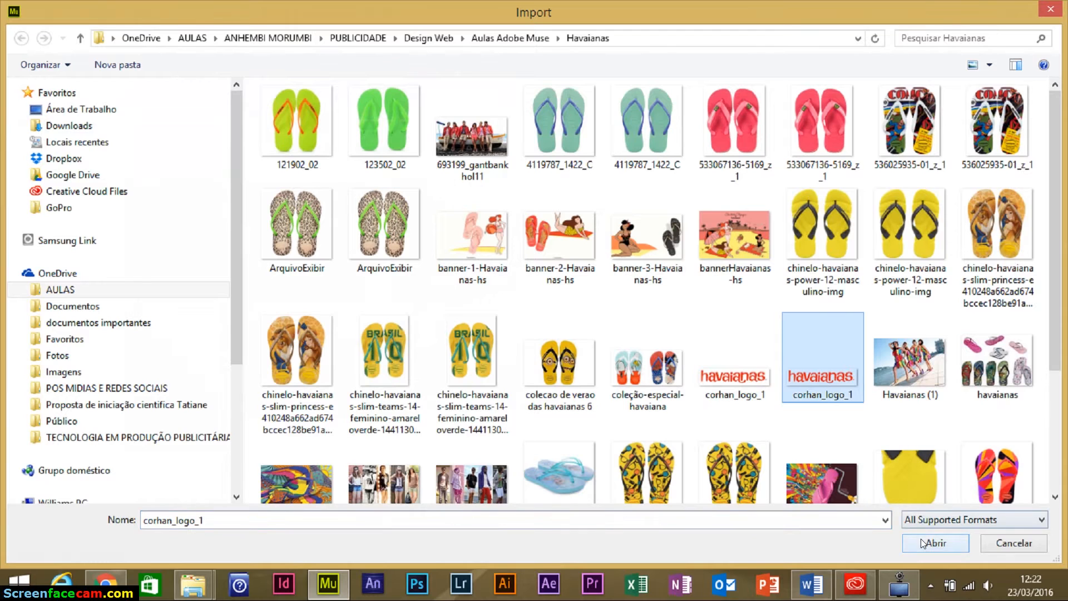
left_click(935, 543)
left_click_drag(295, 210, 577, 289)
key("Delete")
left_click_drag(322, 209, 521, 305)
left_click_drag(568, 272, 545, 247)
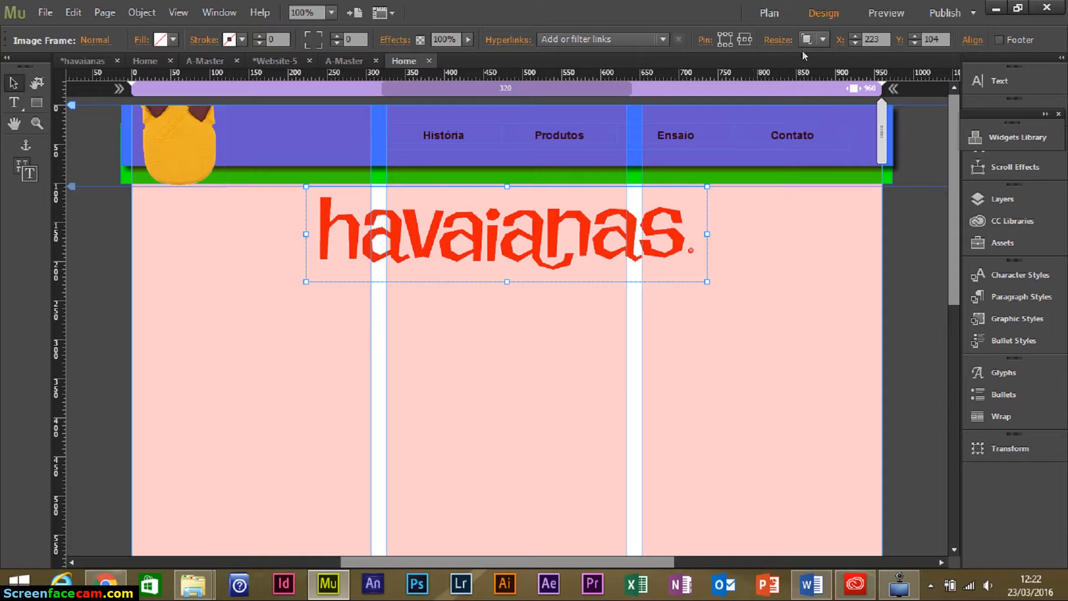
Set the logo's resize behaviour to Responsive Width and Height.
left_click(823, 42)
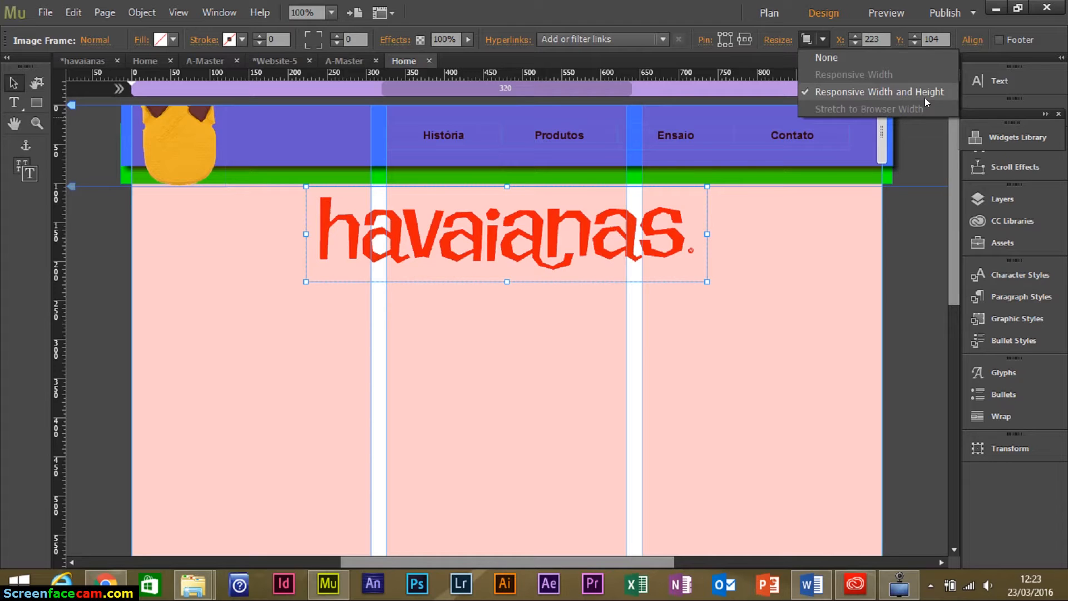
left_click(835, 60)
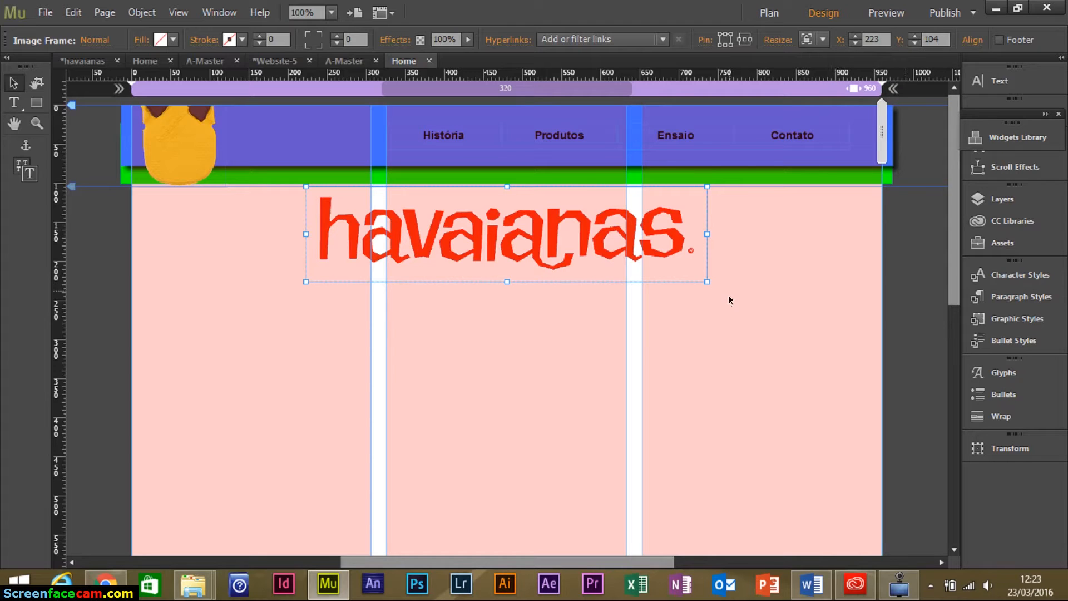
left_click(823, 39)
left_click(843, 87)
left_click(462, 328)
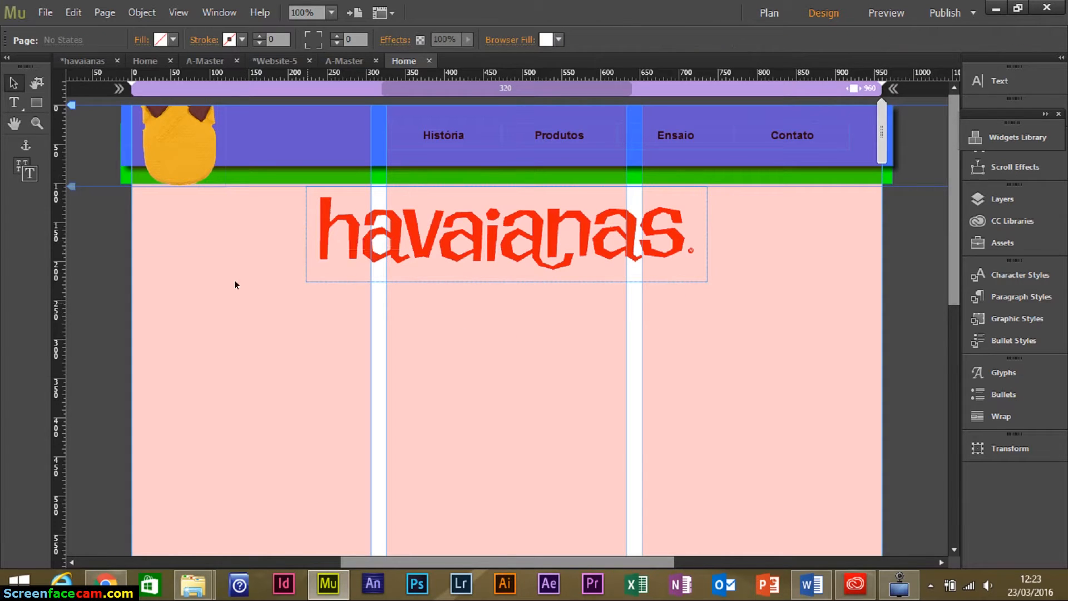
Place the blue children's sandal image starting from the page's top-left corner.
left_click(45, 12)
left_click(103, 179)
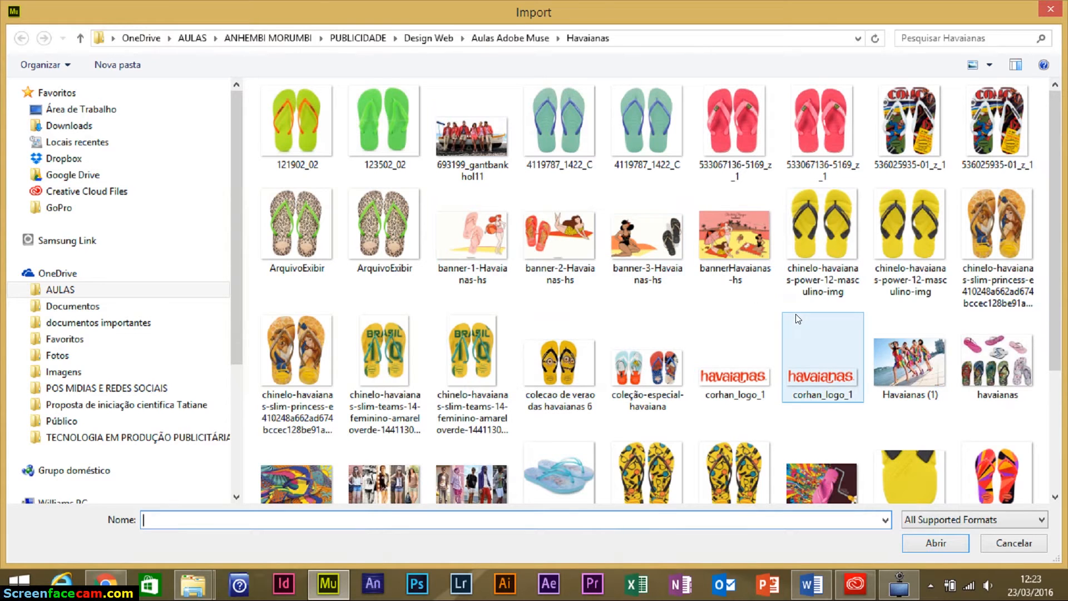
left_click(751, 330)
scroll(750, 332, "down", 3)
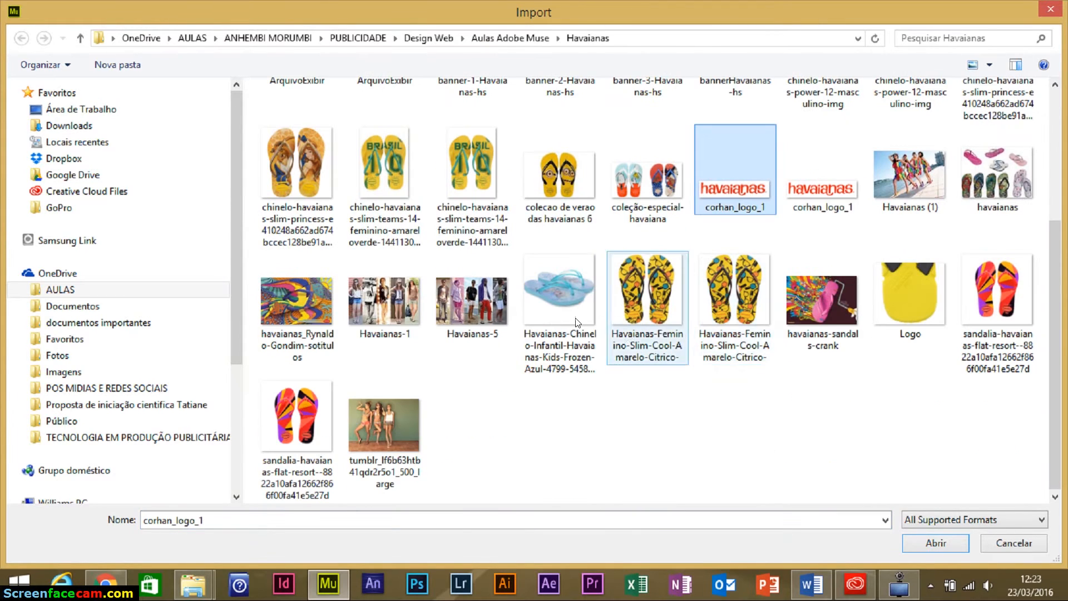
left_click(539, 309)
left_click(929, 550)
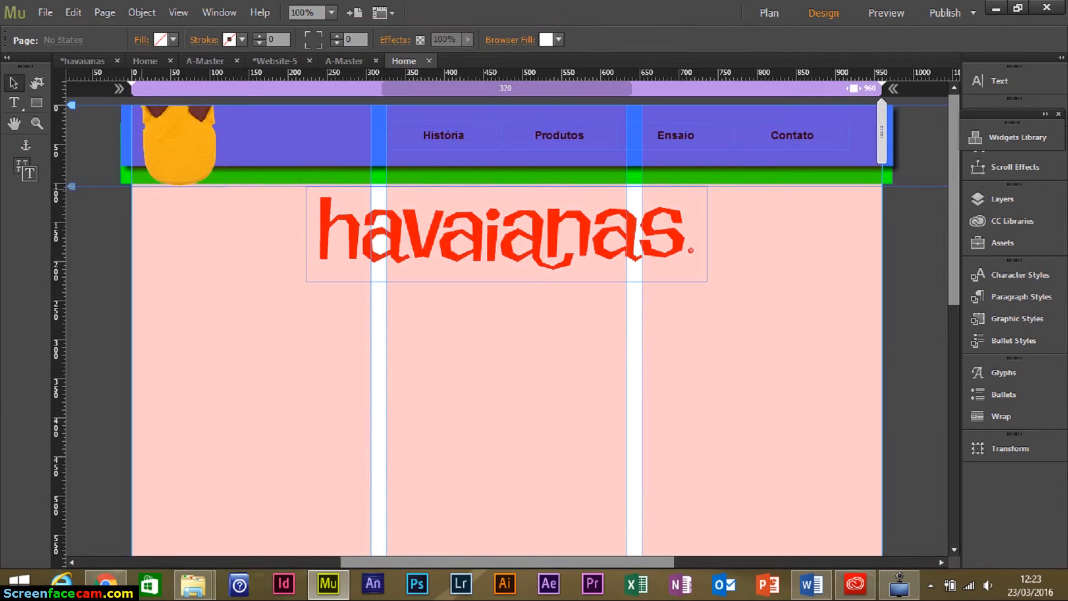
left_click_drag(132, 187, 882, 427)
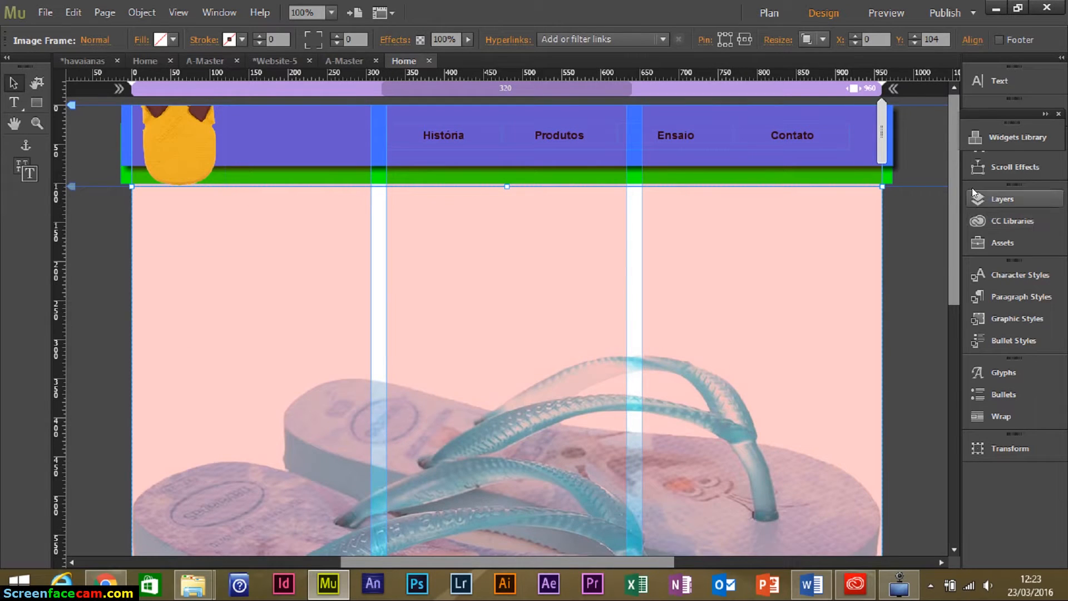
Move the sandal image layer behind the logo in the Layers panel.
left_click(1003, 198)
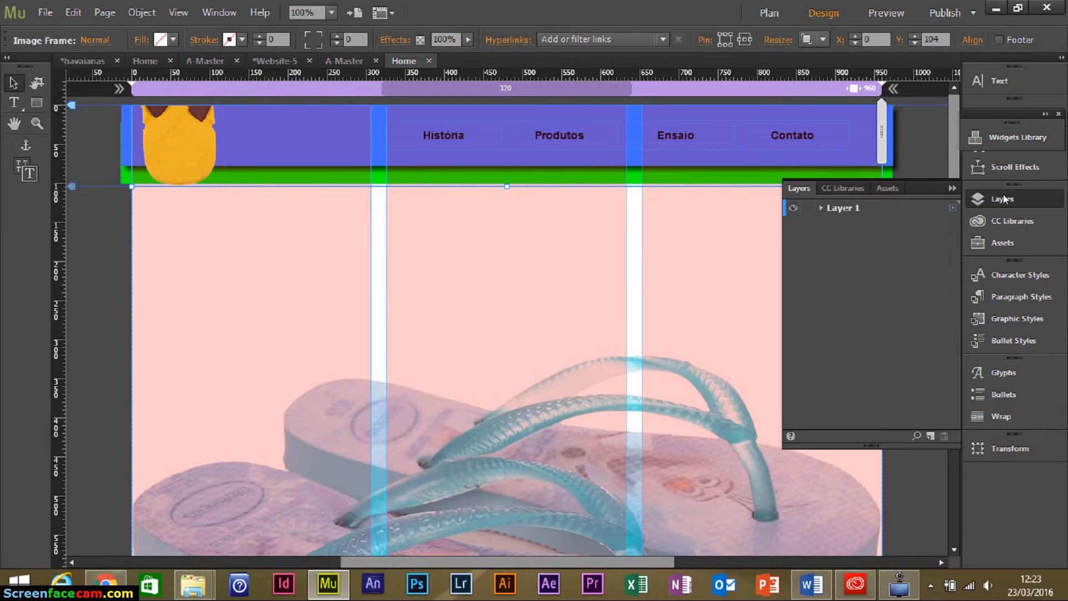
left_click(820, 208)
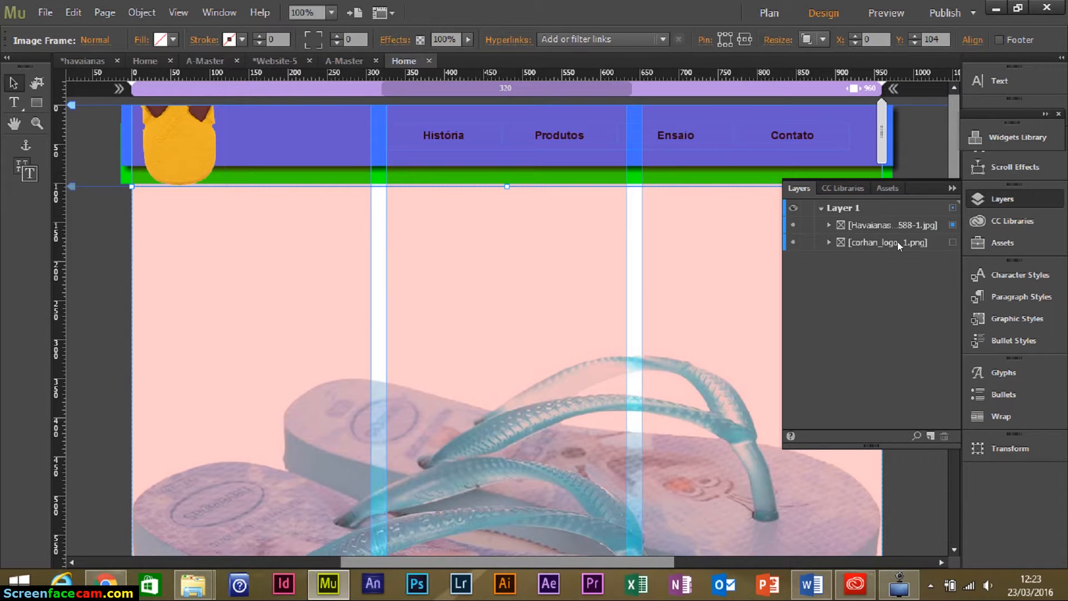
left_click(880, 227)
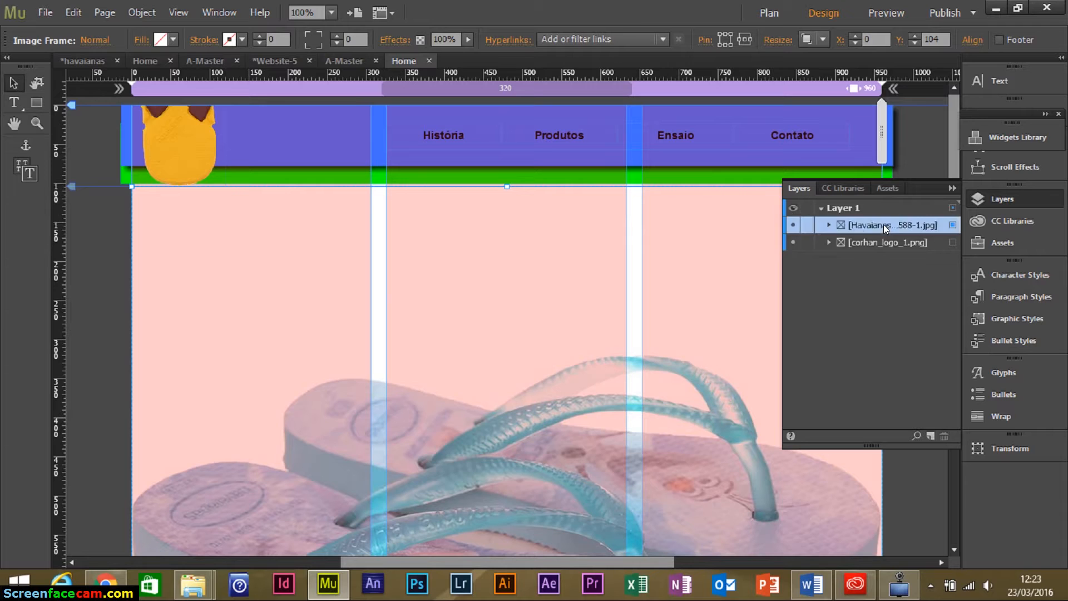
left_click_drag(887, 225, 885, 257)
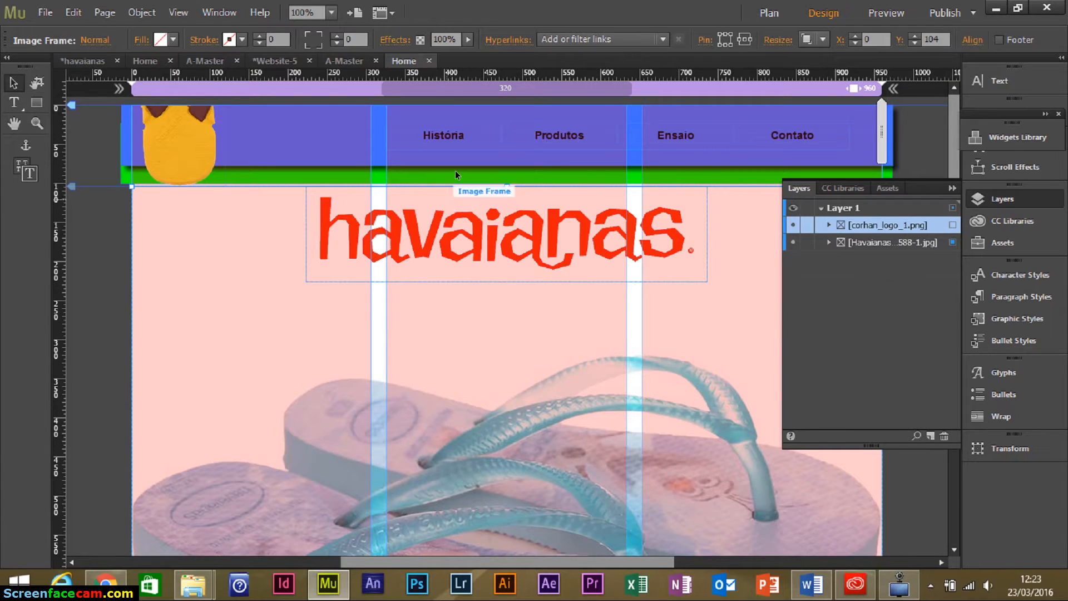
Fade the sandal background image to 40% opacity.
left_click(470, 39)
left_click_drag(459, 57, 444, 57)
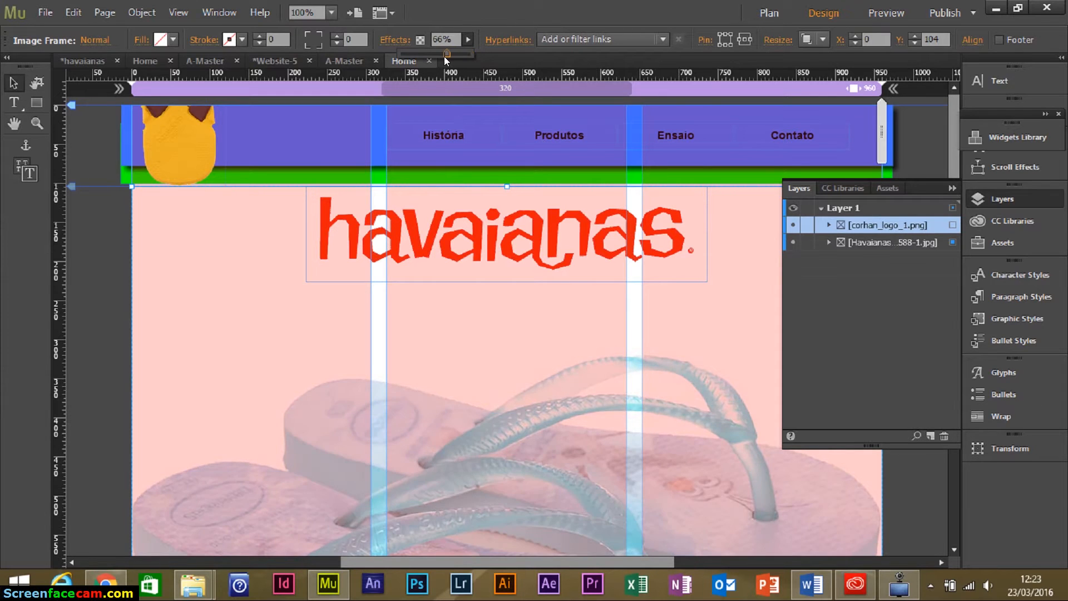
left_click_drag(437, 57, 445, 34)
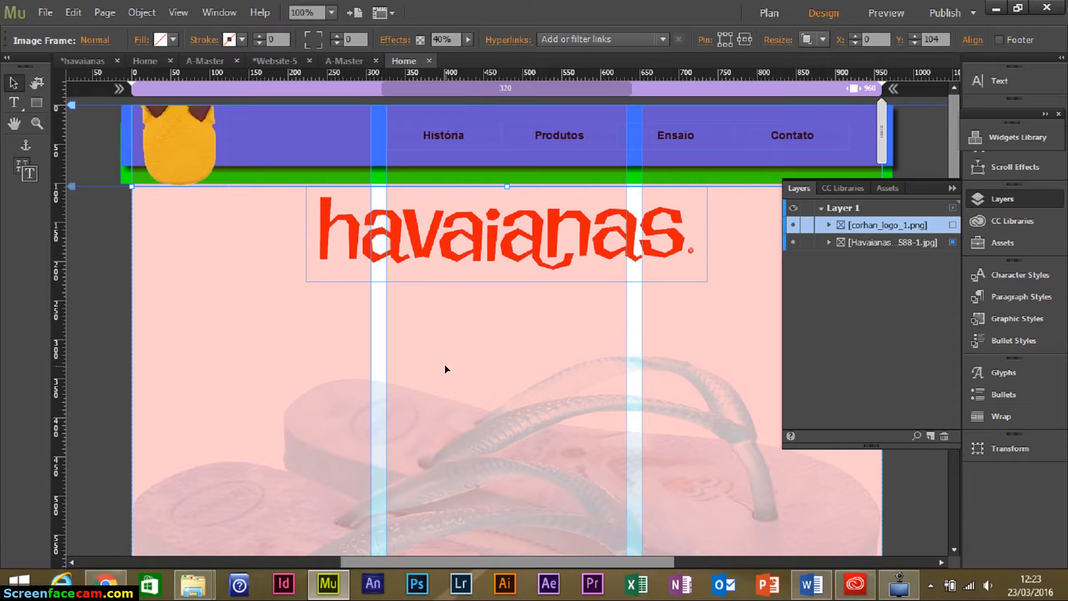
Draw a text frame below the havaianas logo, aligning its left edge with the logo.
left_click(12, 103)
left_click_drag(296, 307, 709, 515)
left_click(12, 82)
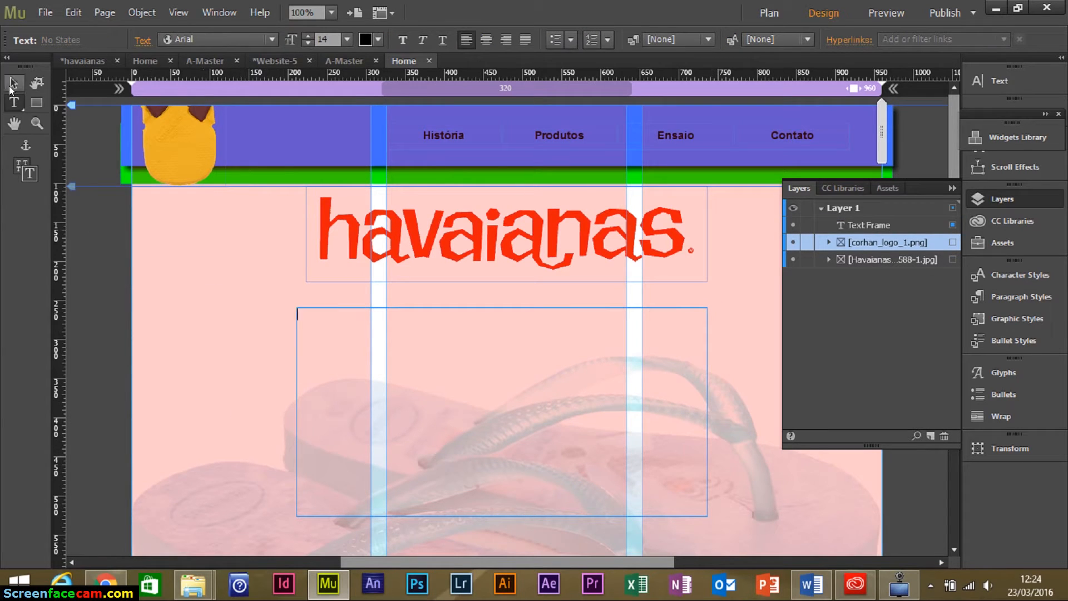
left_click_drag(298, 412, 304, 414)
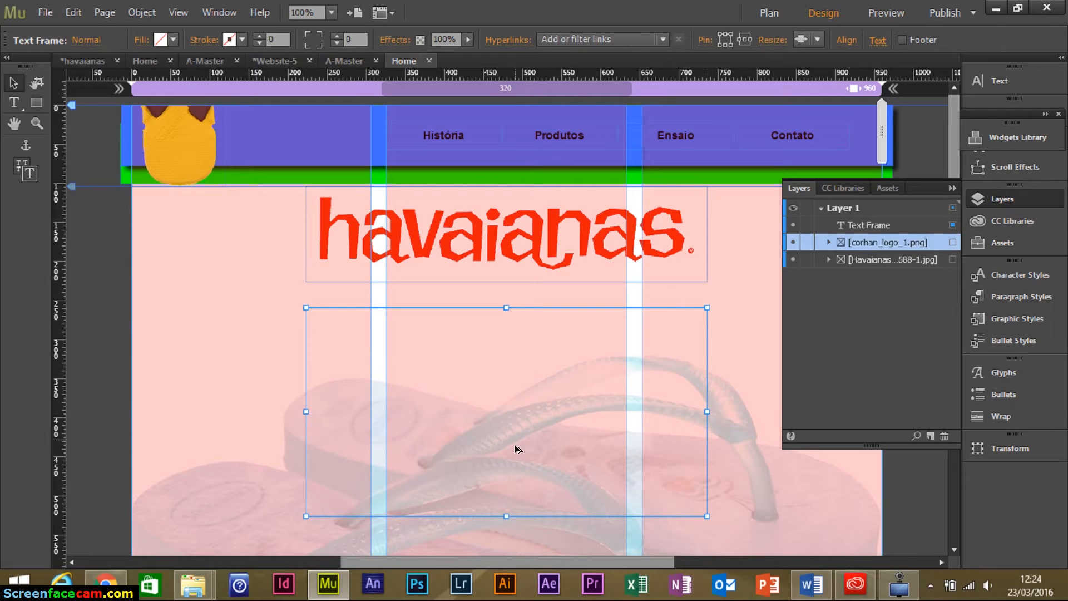
Copy the Havaianas paragraph from the Word document.
key("alt+Tab")
triple_click(352, 252)
scroll(546, 316, "up", 2)
scroll(546, 316, "up", 4)
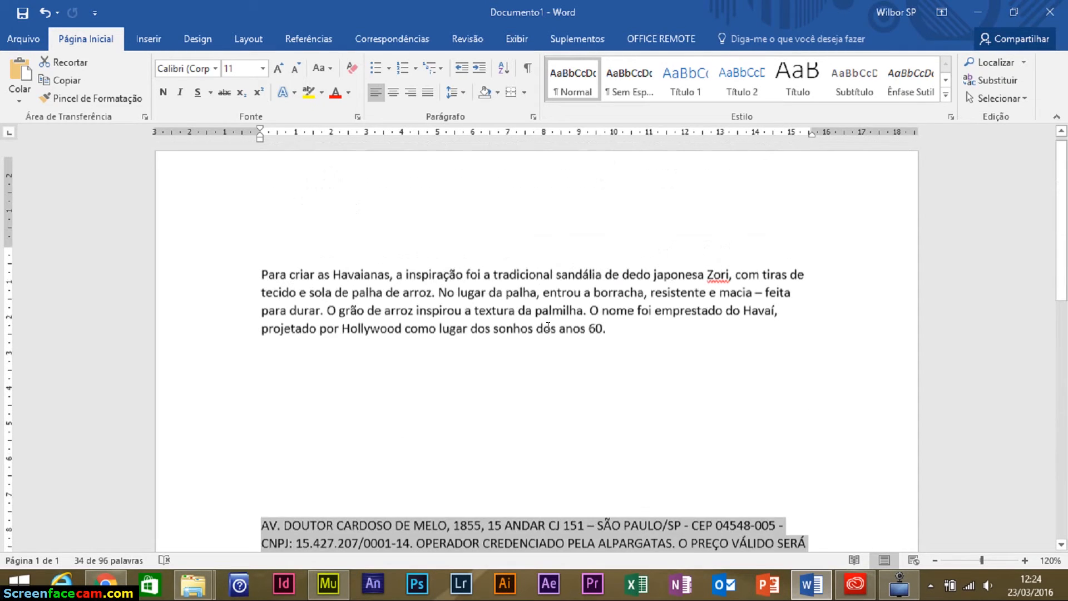
left_click(559, 336)
left_click_drag(609, 341, 246, 254)
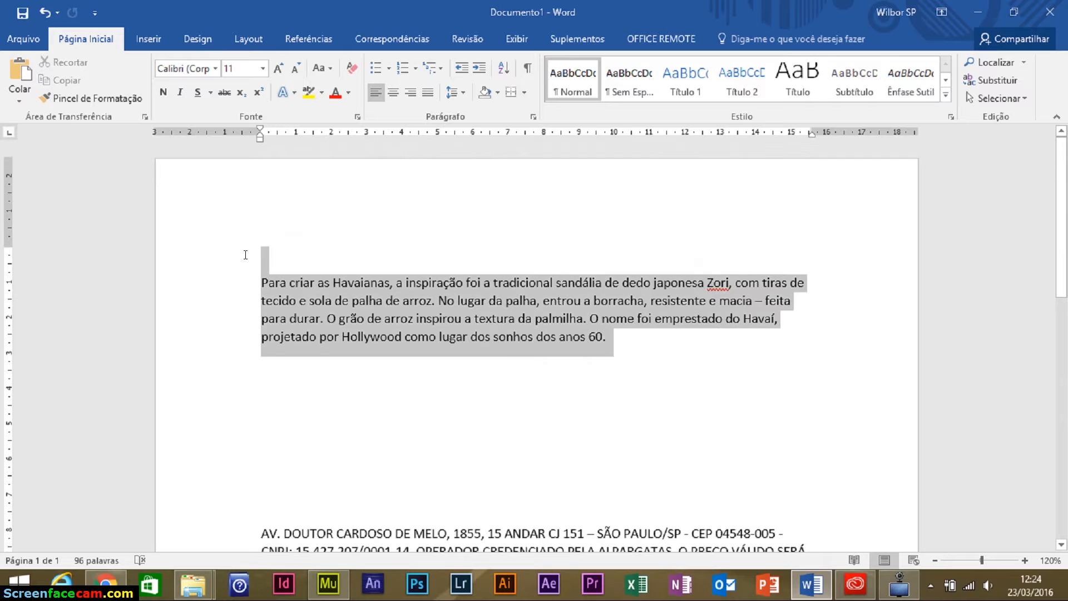
key("ctrl+c")
key("alt+Tab")
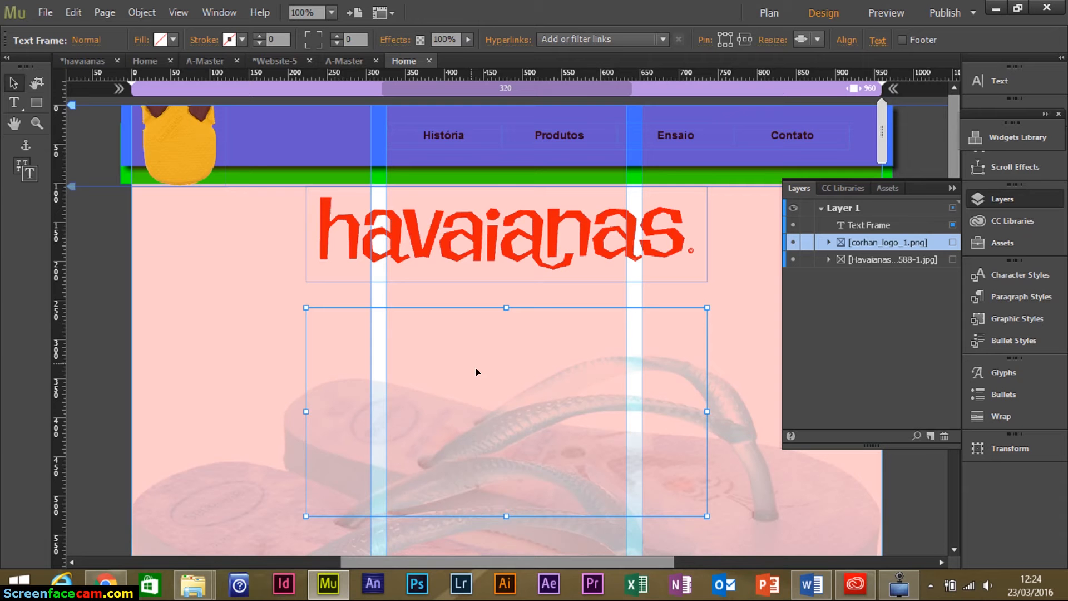
Paste the Havaianas paragraph into the frame, set it to size 17 and justify it.
key("t")
left_click(334, 343)
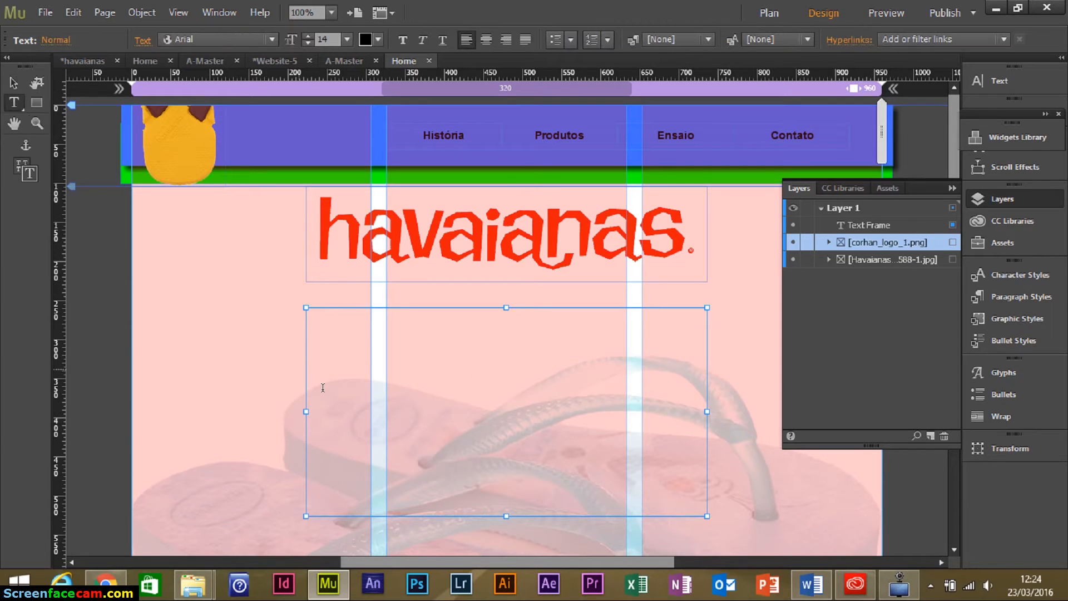
key("ctrl+v")
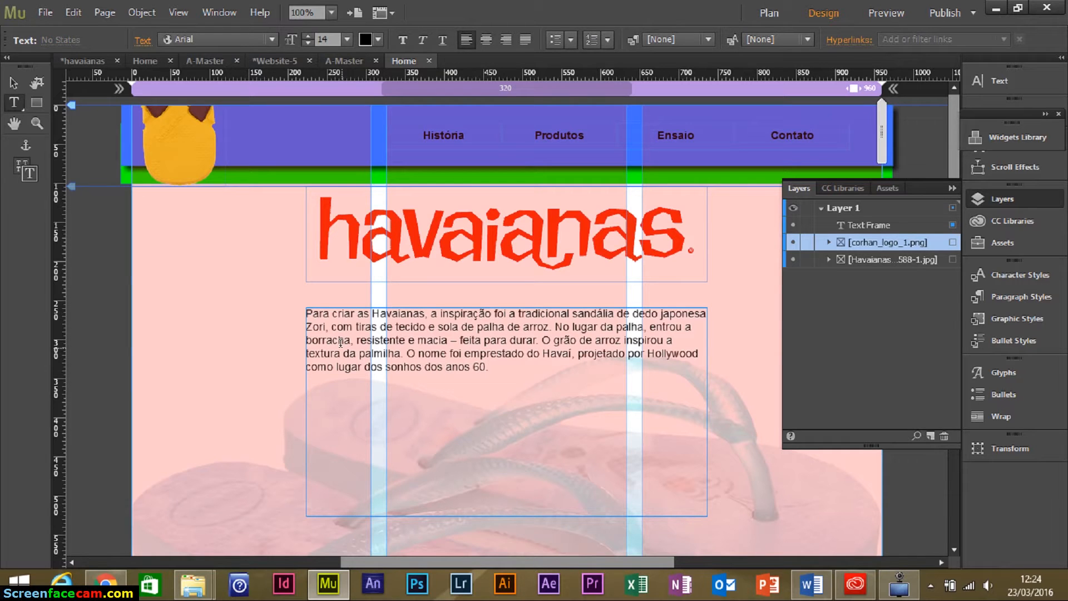
left_click_drag(488, 367, 362, 85)
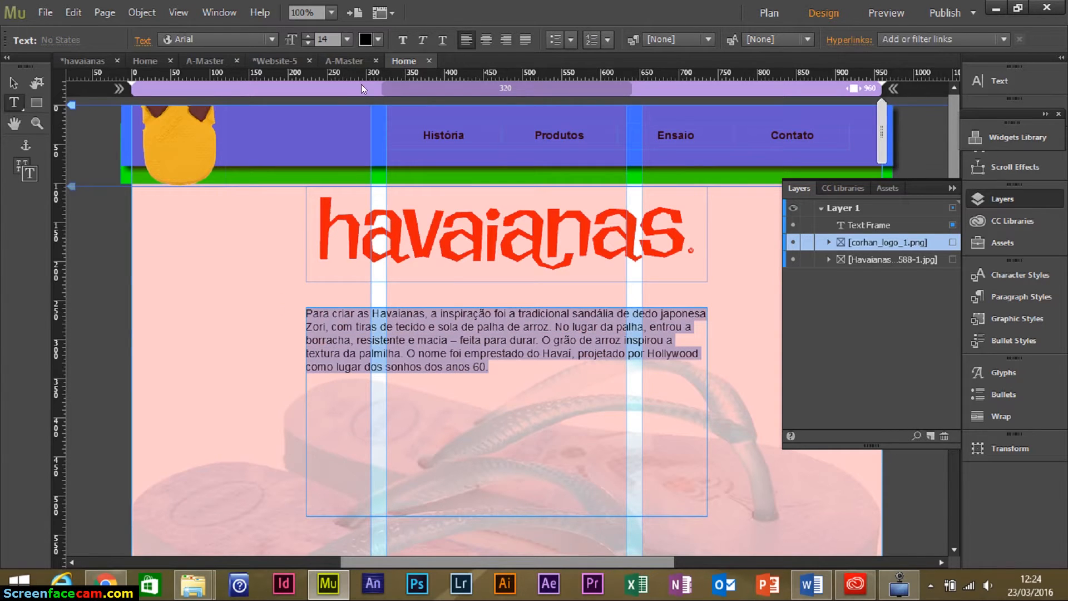
left_click(307, 37)
left_click(308, 36)
left_click(307, 37)
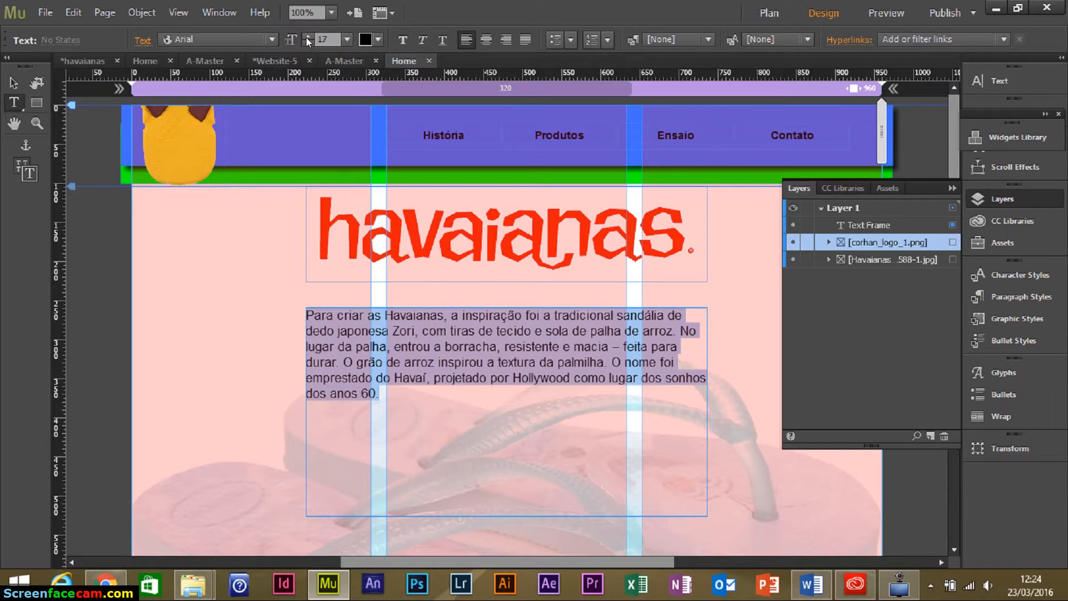
left_click(525, 40)
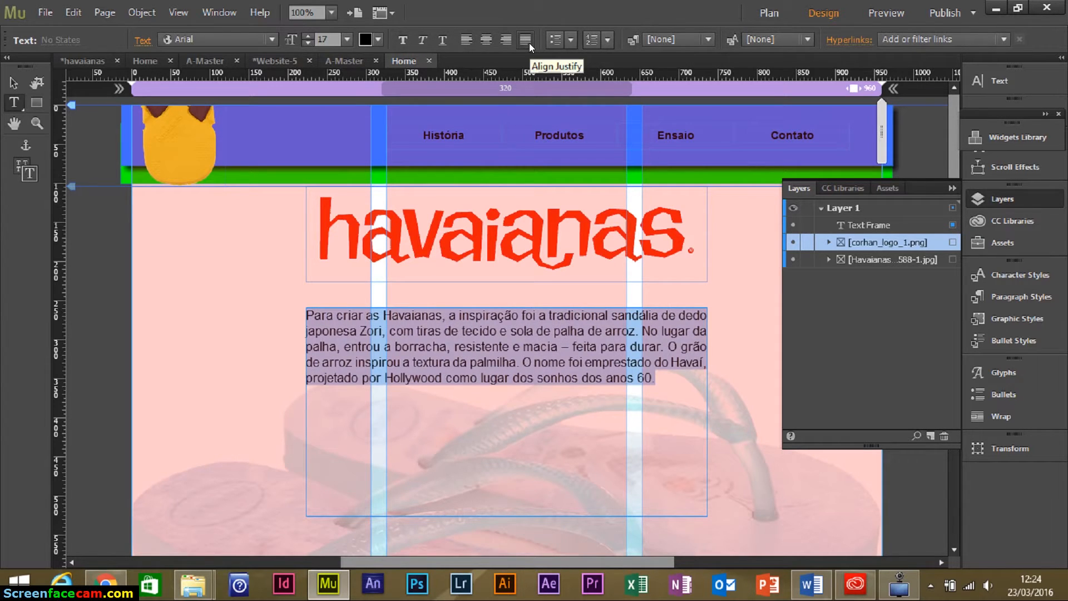
Shorten the text frame to 513 × 170 px to fit the paragraph.
left_click(20, 88)
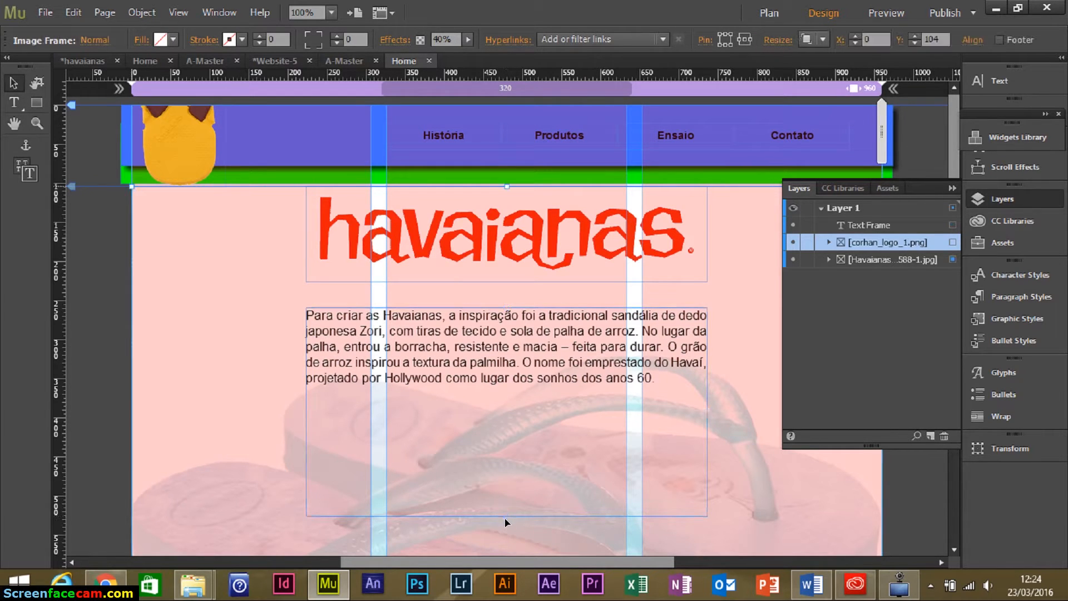
left_click_drag(503, 517, 498, 432)
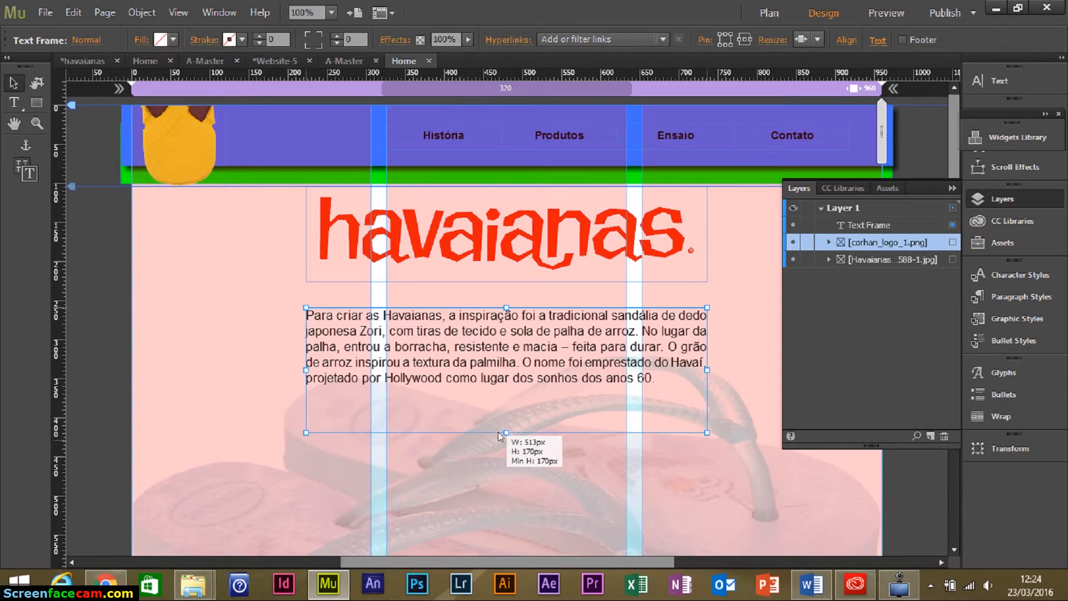
left_click_drag(545, 372, 545, 372)
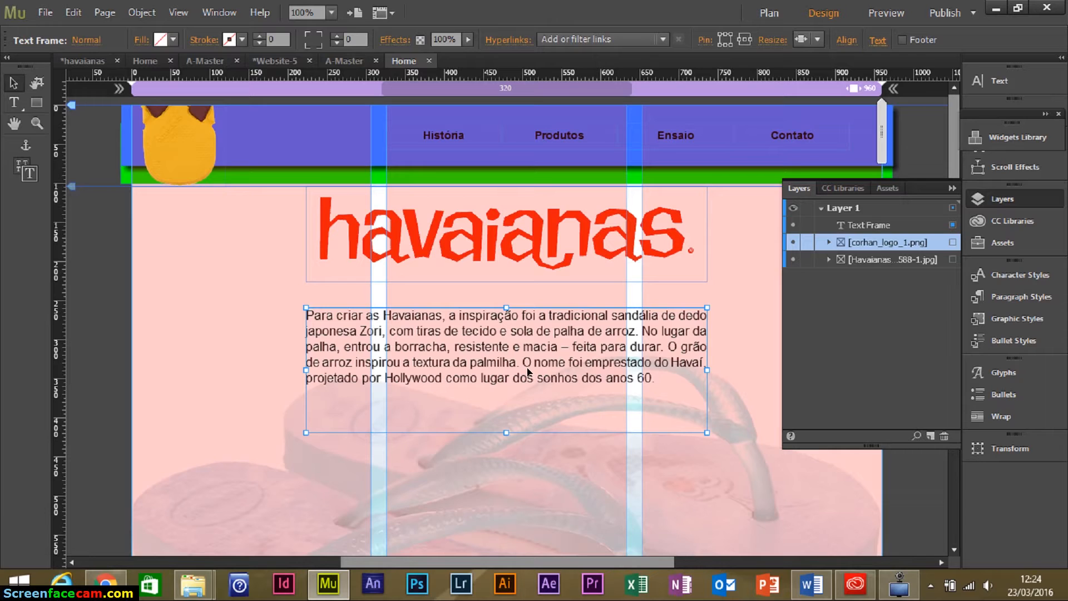
scroll(656, 501, "down", 3)
Drag a horizontal guide from the top ruler to Y 551.
left_click(696, 495)
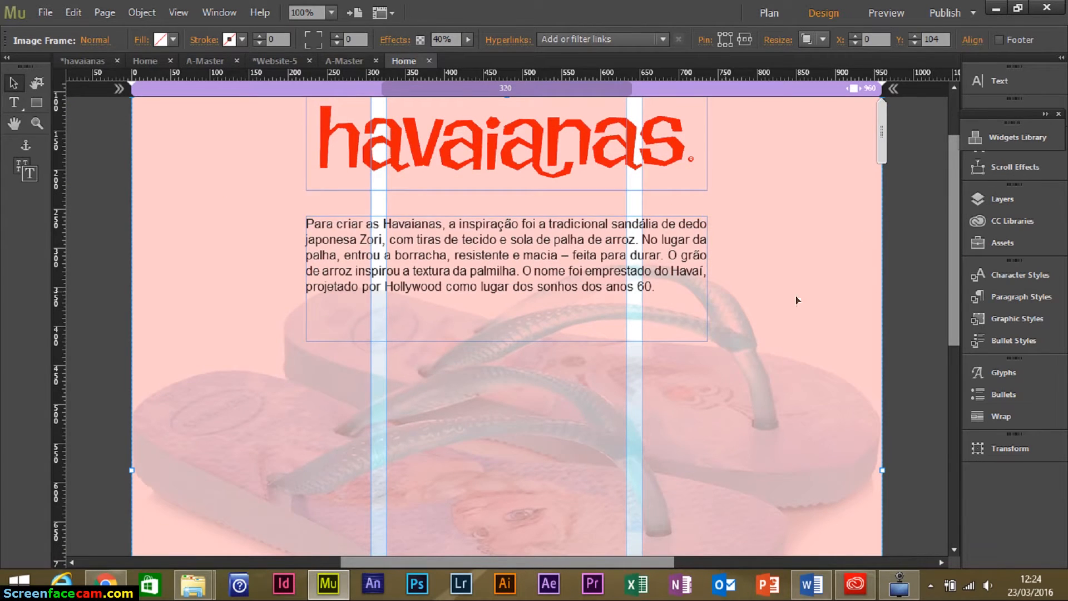
scroll(828, 300, "down", 5)
scroll(665, 290, "up", 3)
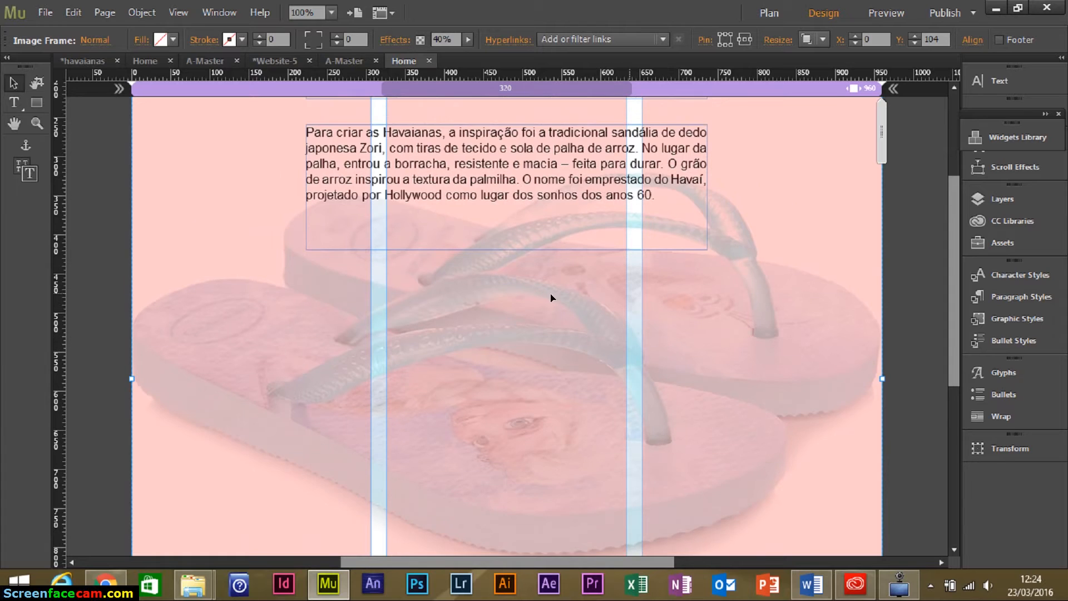
scroll(552, 298, "up", 6)
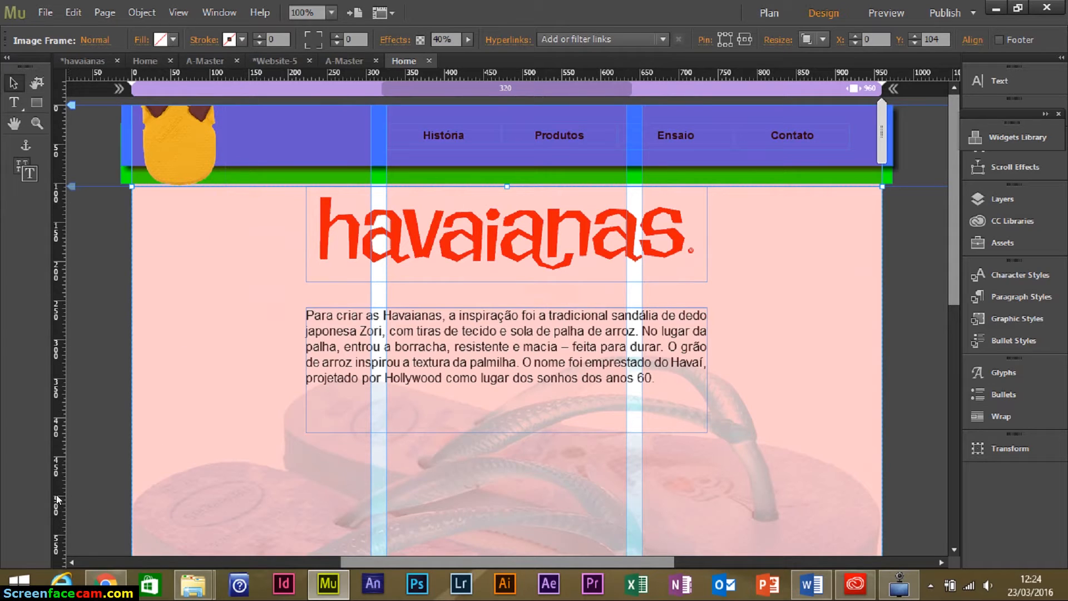
left_click_drag(98, 76, 81, 533)
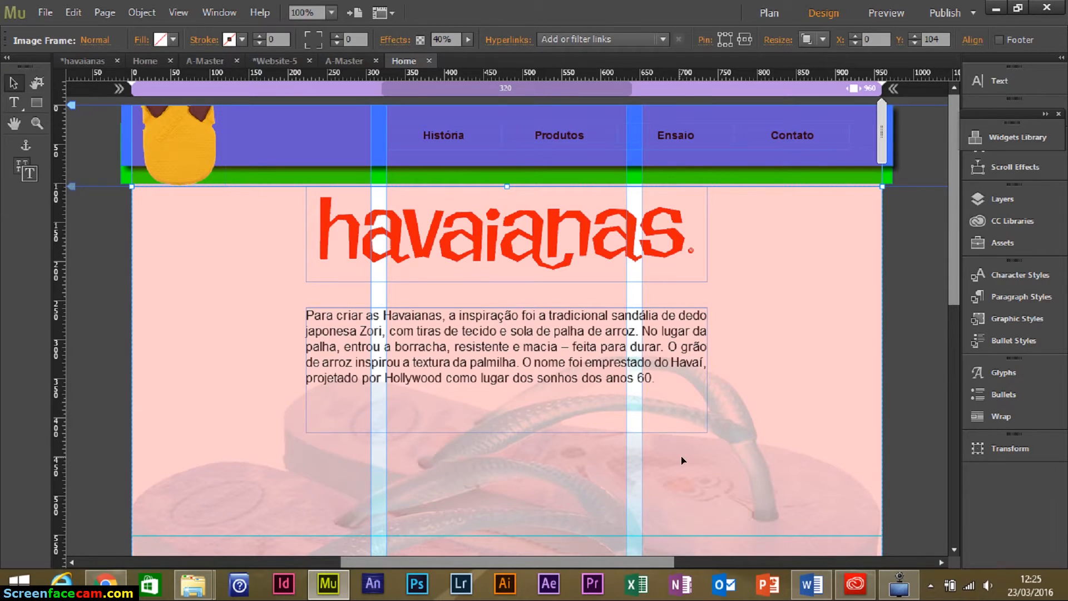
scroll(829, 486, "down", 5)
scroll(769, 398, "up", 6)
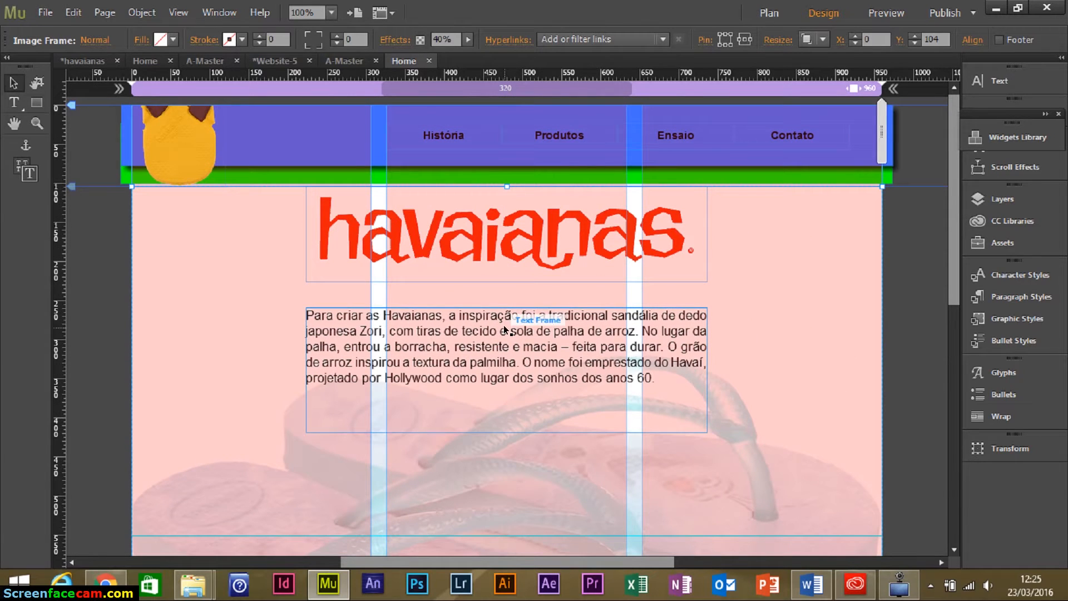
scroll(602, 256, "down", 5)
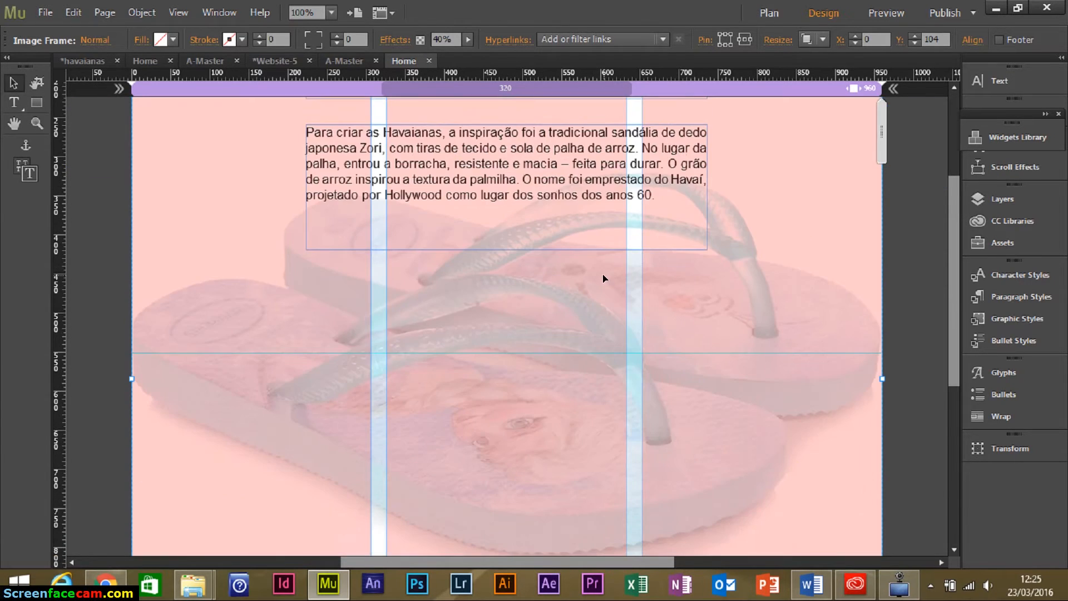
scroll(317, 327, "down", 2)
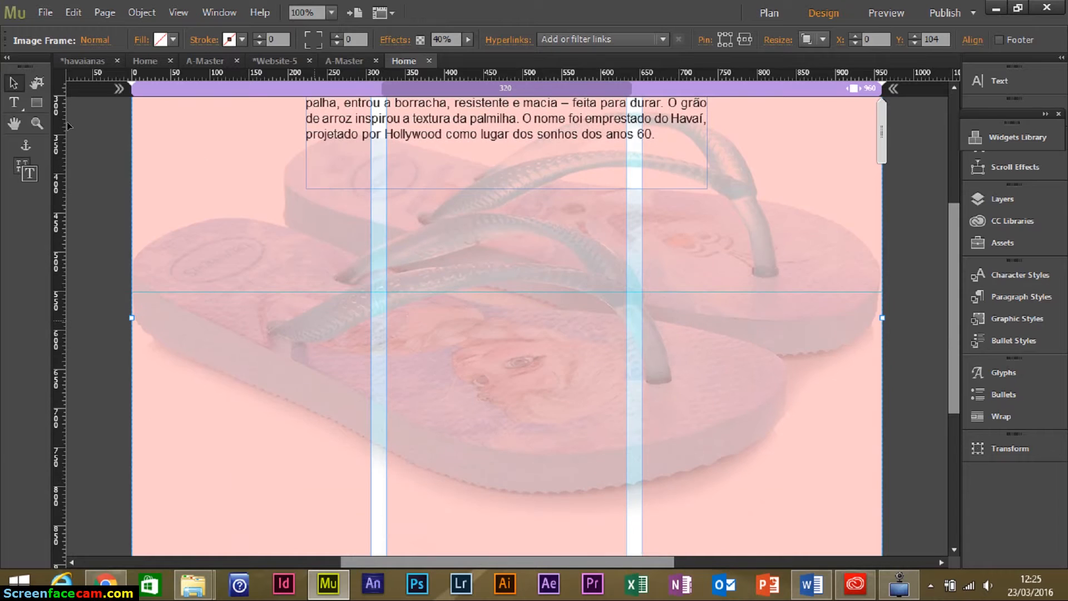
left_click(38, 125)
left_click(38, 103)
Draw a full-width rectangle down from the guide and fill it solid blue 0000FF.
mouse_move(128, 289)
left_mouse_down()
mouse_move(511, 364)
mouse_move(873, 449)
mouse_move(889, 462)
left_mouse_up()
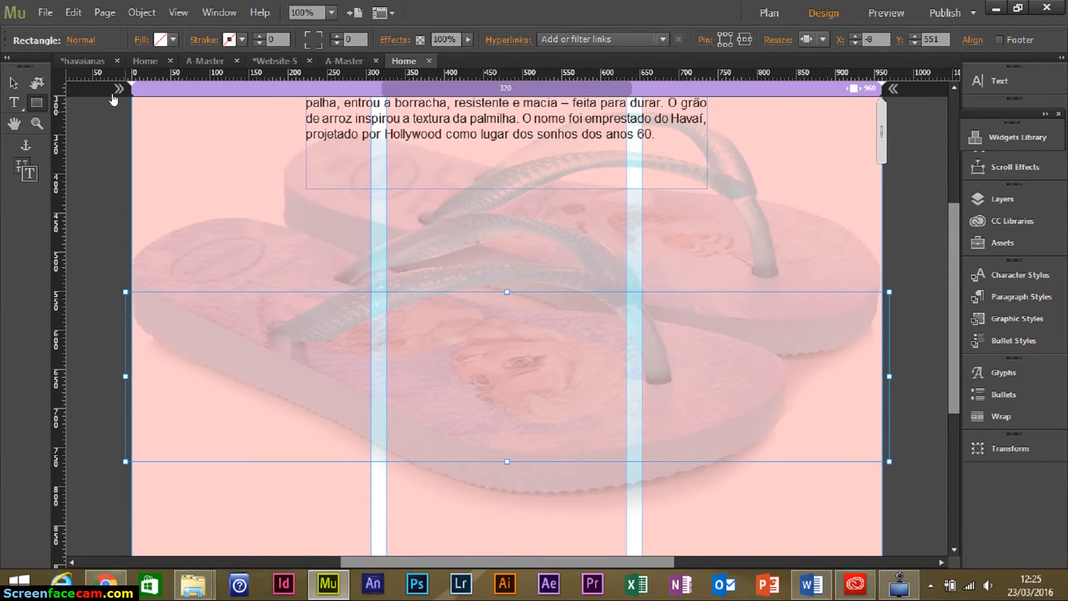
left_click(14, 84)
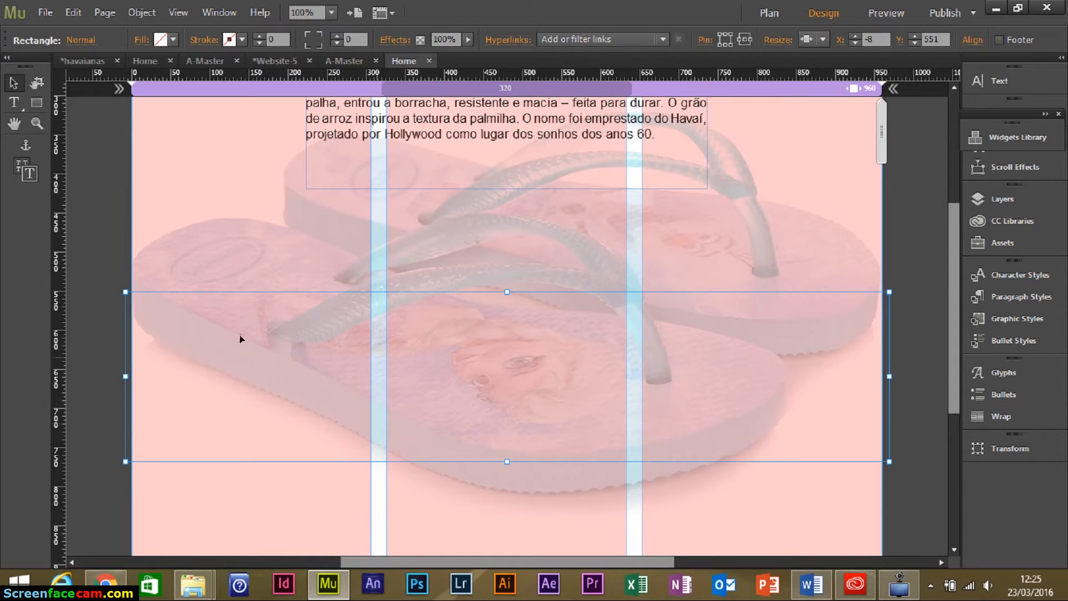
left_click(174, 40)
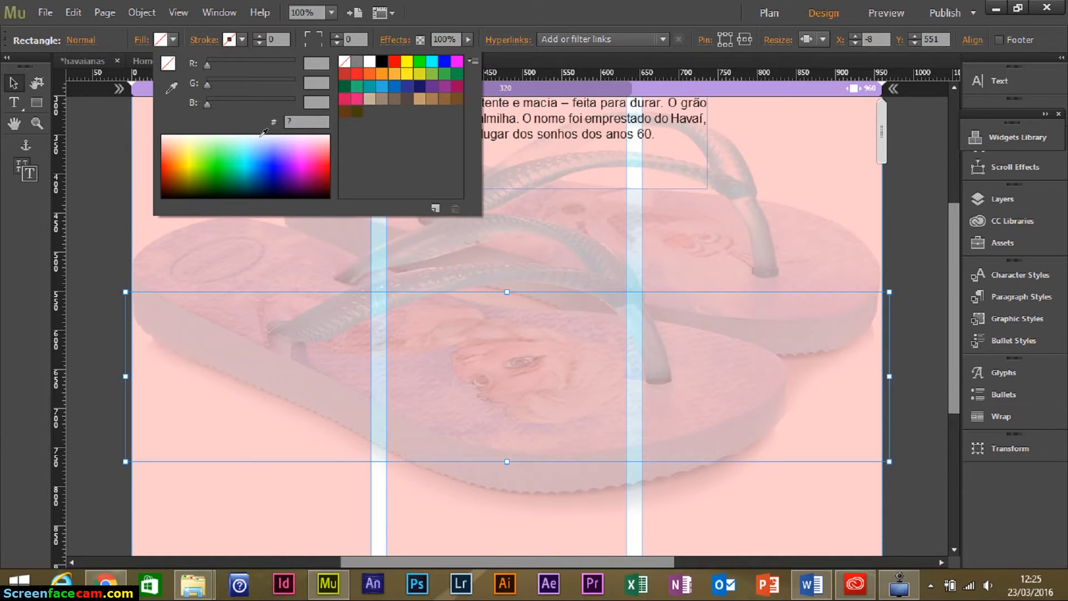
left_click(444, 61)
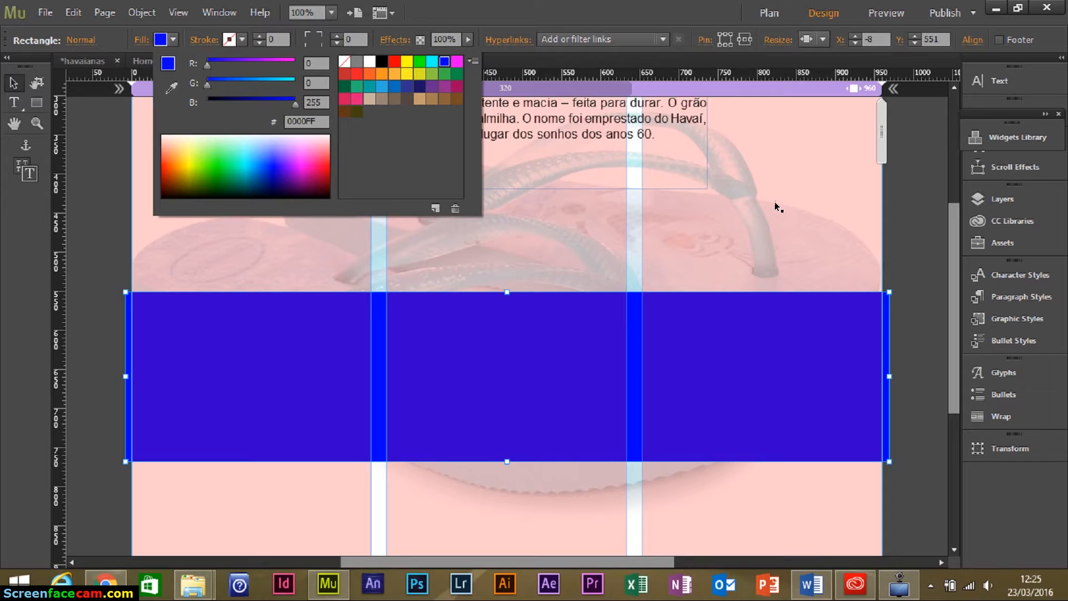
left_click(776, 358)
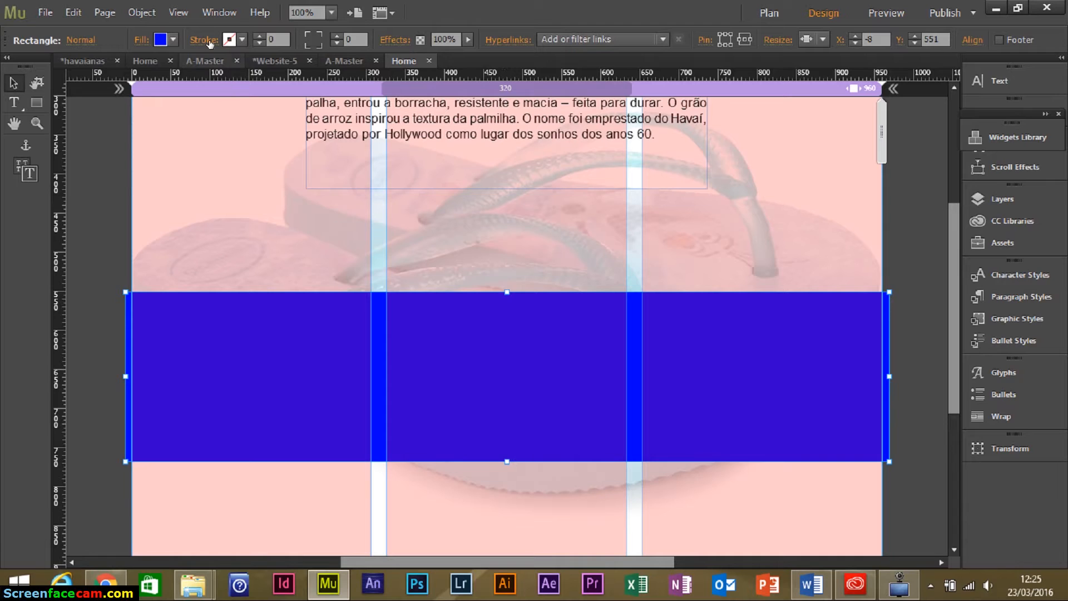
left_click(222, 13)
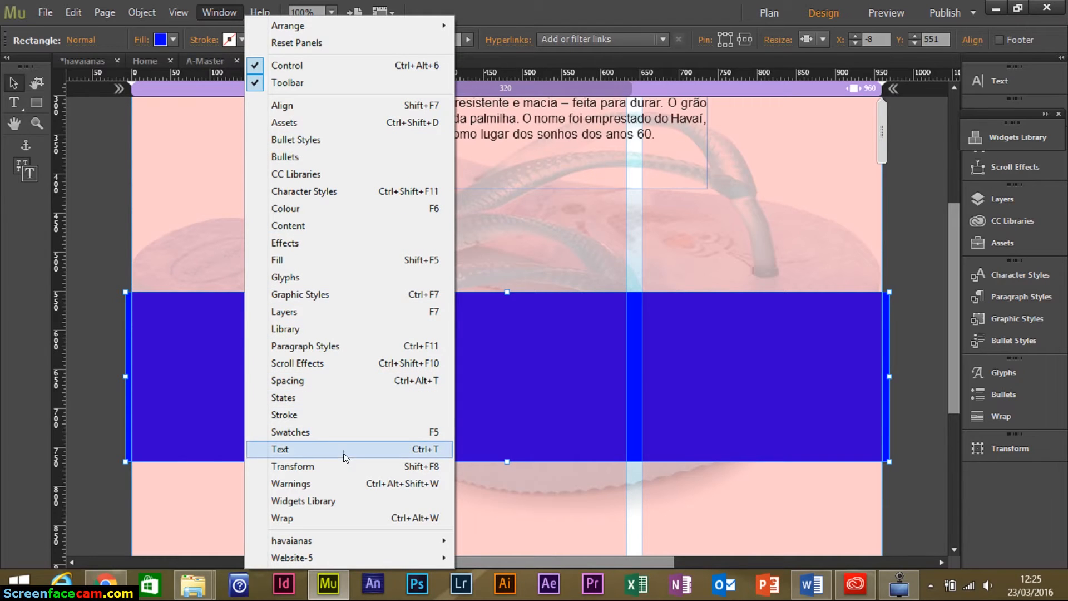
Set the blue band's height to 220 in the Transform panel.
left_click(346, 465)
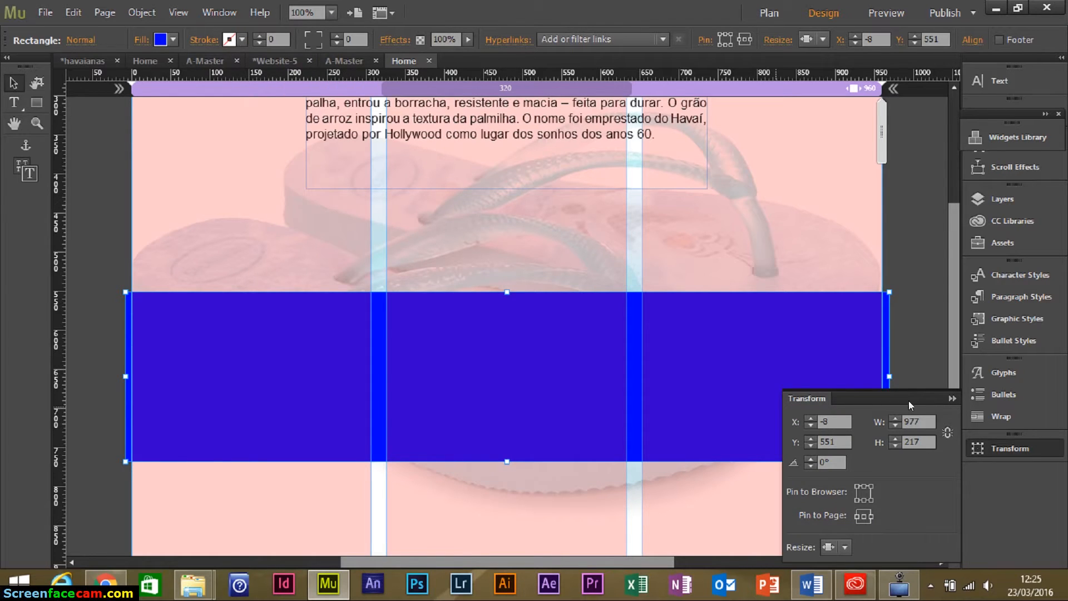
left_click_drag(908, 400, 909, 397)
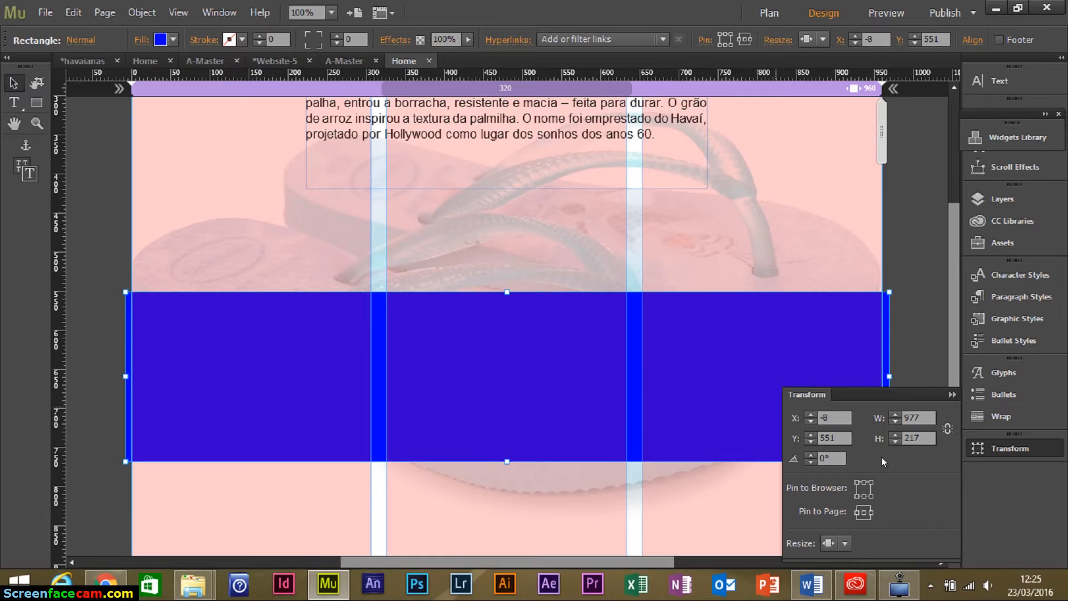
left_click_drag(909, 449, 923, 250)
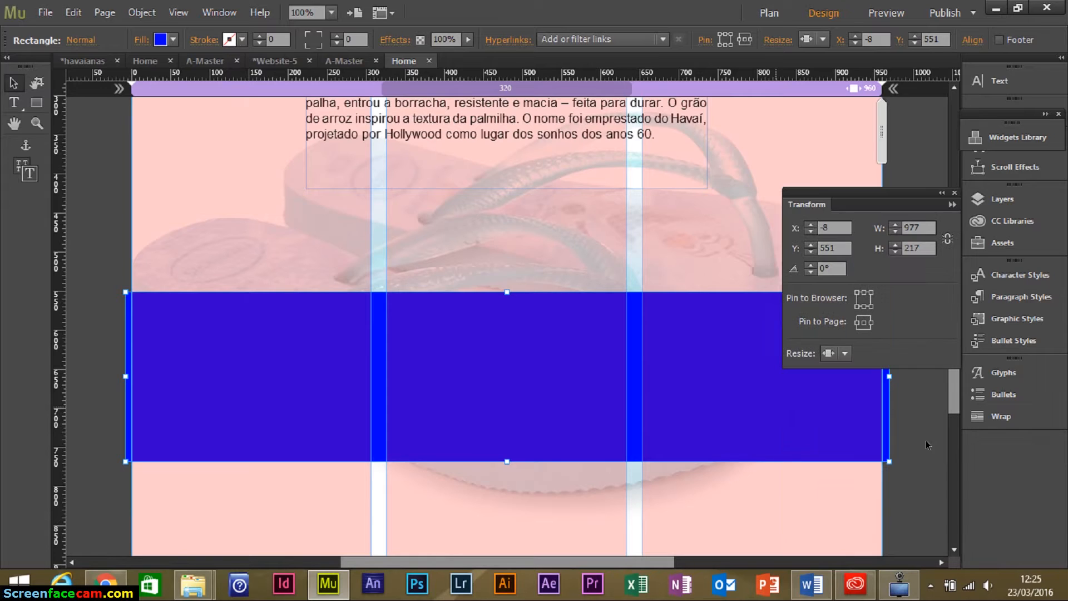
left_click(926, 243)
type("220")
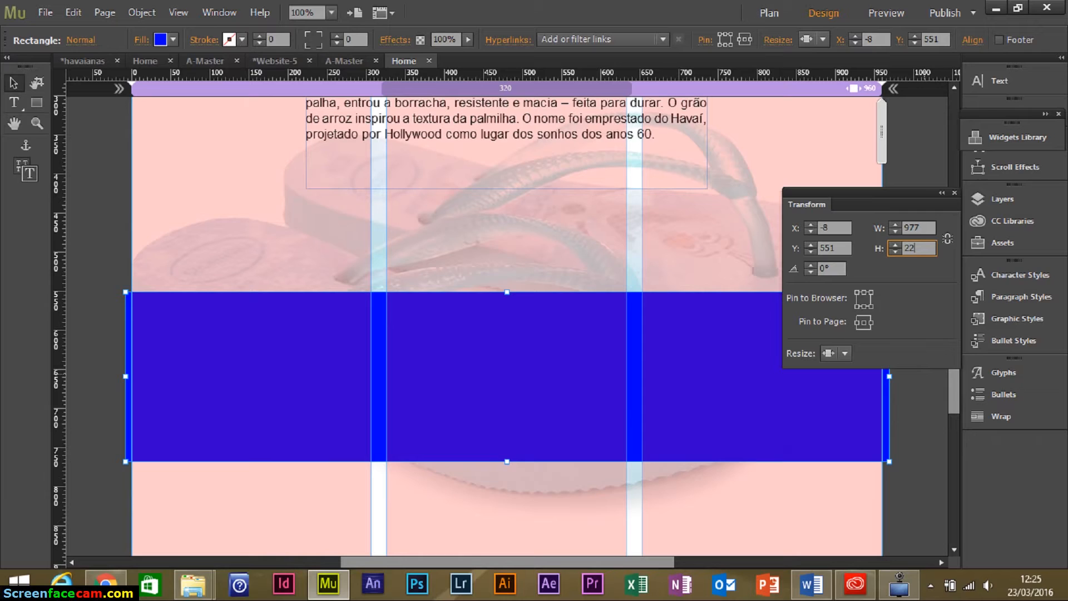
key("Return")
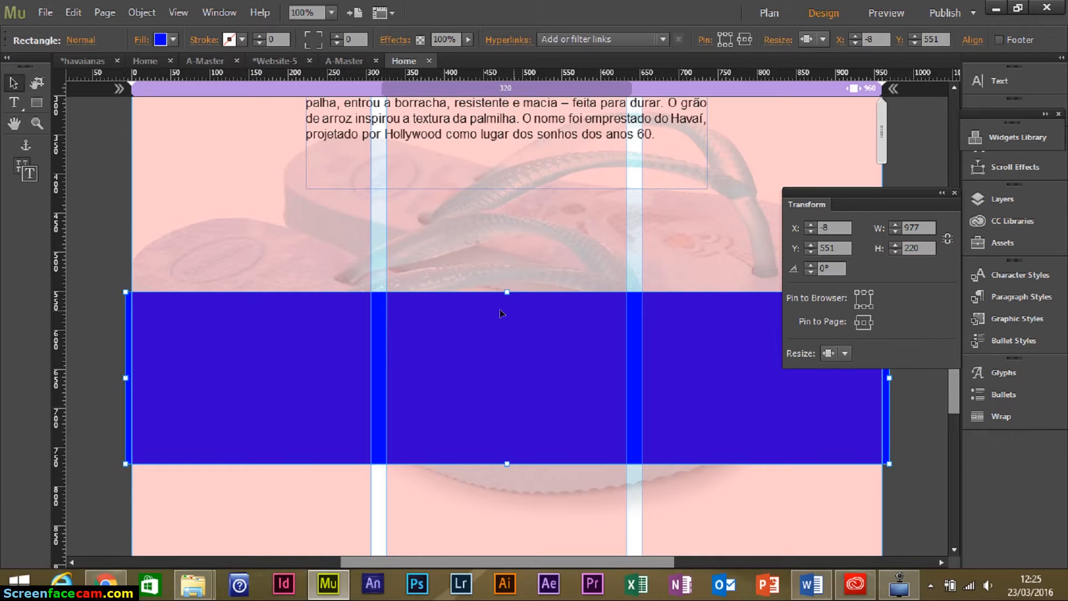
left_click(14, 103)
Type 'Produtos' in a new text frame, enlarged to size 27 and bold.
left_click_drag(182, 247, 364, 278)
scroll(536, 273, "up", 4)
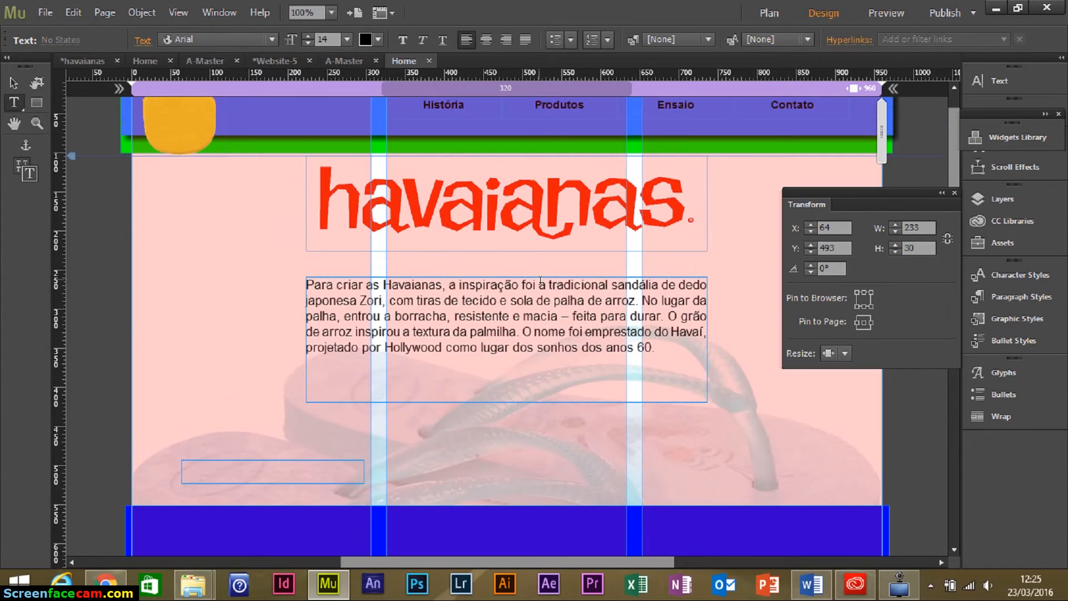
scroll(540, 285, "down", 3)
type("Produtos")
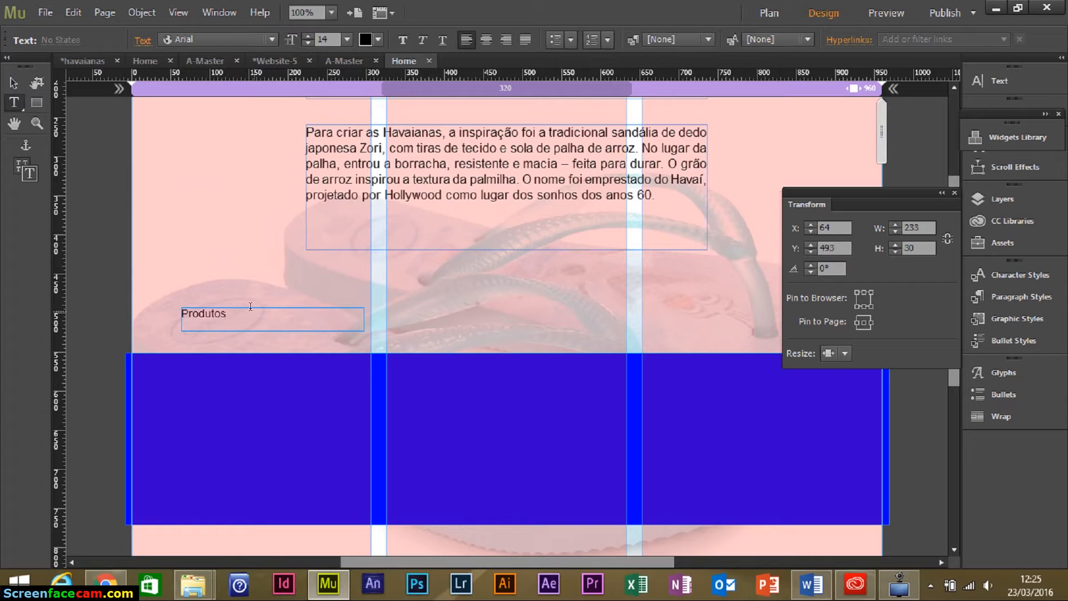
left_click_drag(250, 307, 112, 300)
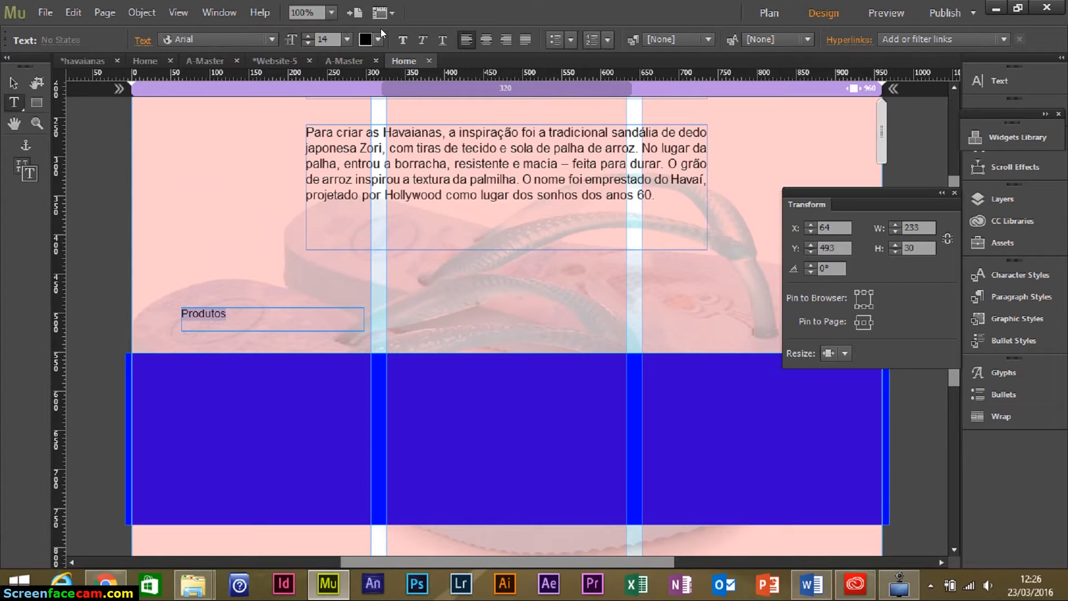
left_click(310, 33)
left_click(310, 33)
left_click(310, 34)
left_click(310, 33)
left_click(311, 33)
left_click(310, 34)
left_click(311, 34)
left_click(310, 34)
left_click(310, 33)
left_click(310, 33)
left_click(310, 33)
left_click(310, 34)
left_click(310, 33)
left_click(403, 39)
Move the Produtos label onto the lower-left of the blue band and zoom out.
left_click(14, 83)
left_click_drag(237, 321, 199, 482)
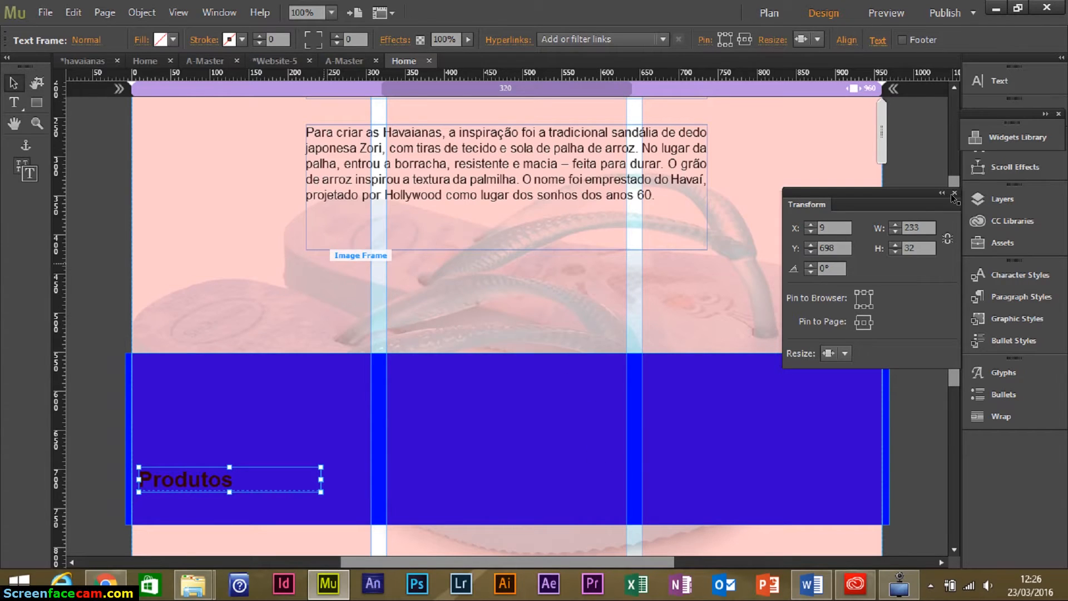
key("ctrl+z")
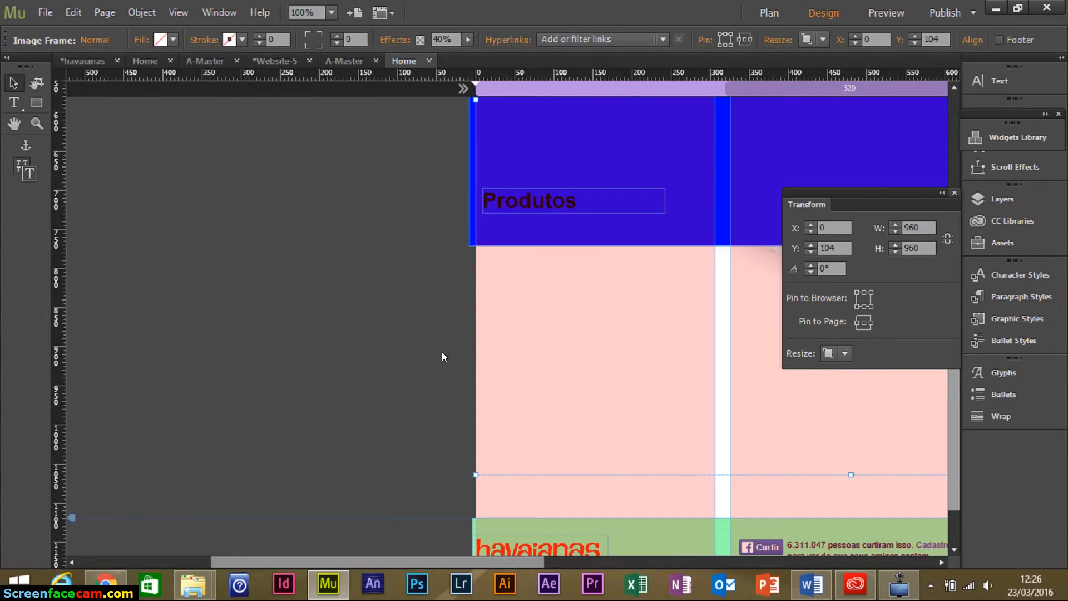
key("ctrl+0")
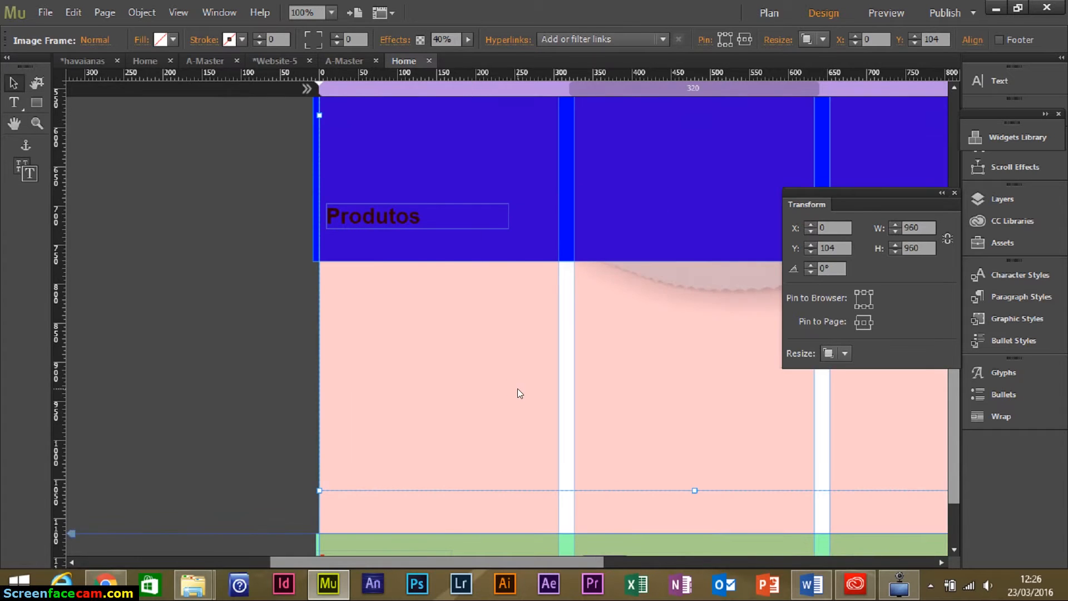
Scale the faded sandal background proportionally down to about 842 × 842 px, above the footer.
left_click(526, 348)
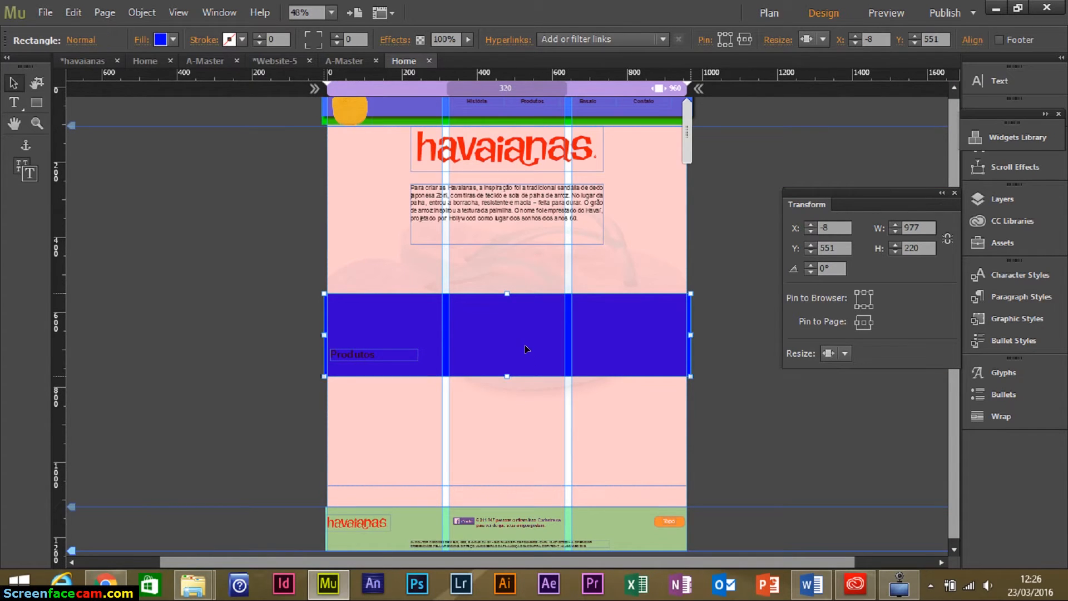
left_click(372, 357, "shift")
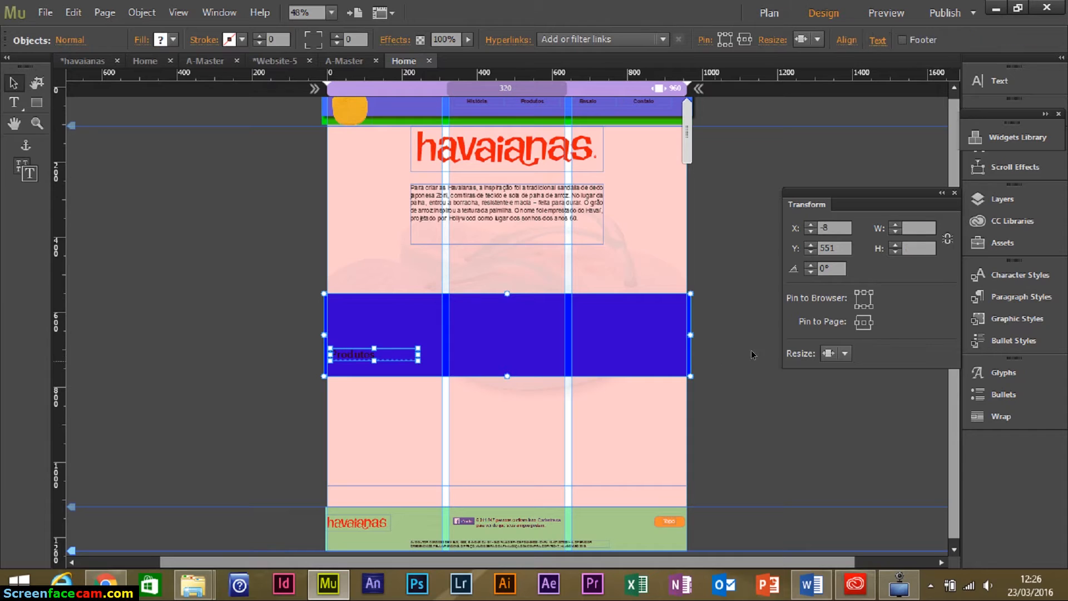
left_click(364, 258)
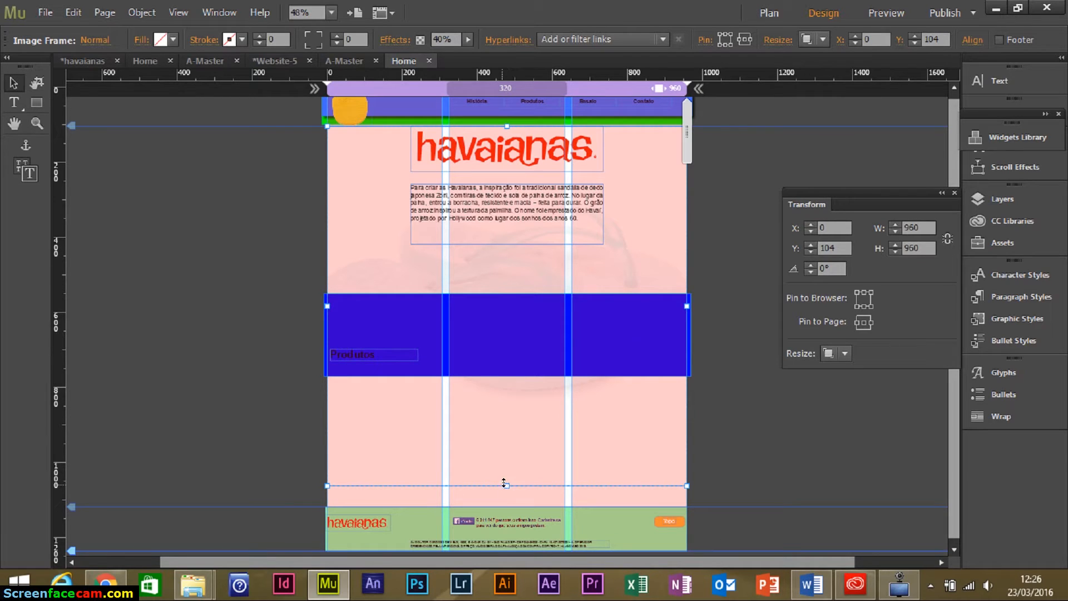
left_click_drag(503, 474, 507, 444)
left_click(511, 316)
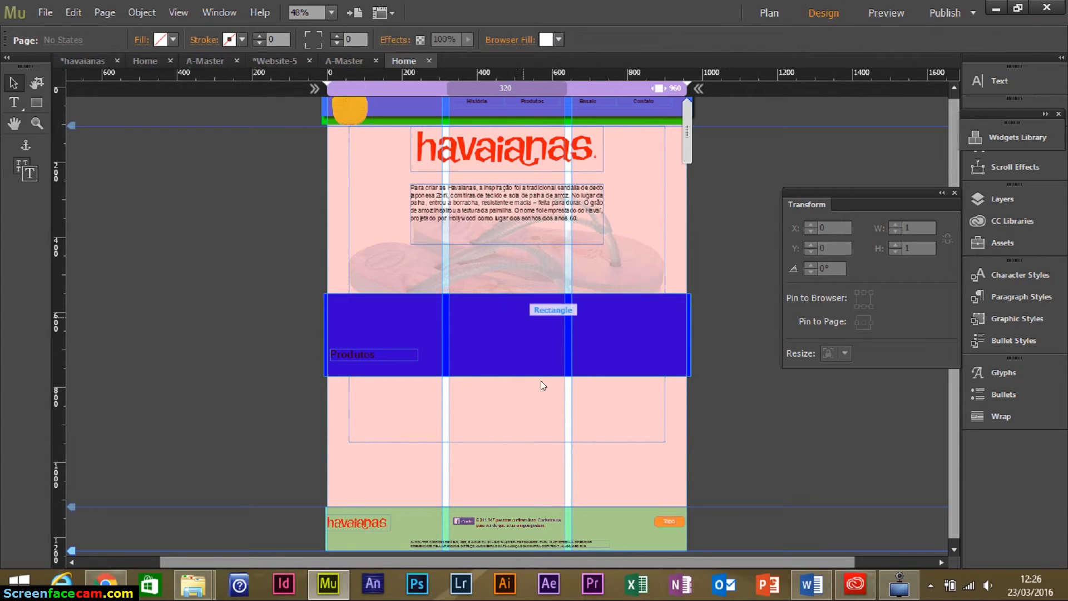
left_click_drag(327, 276, 724, 408)
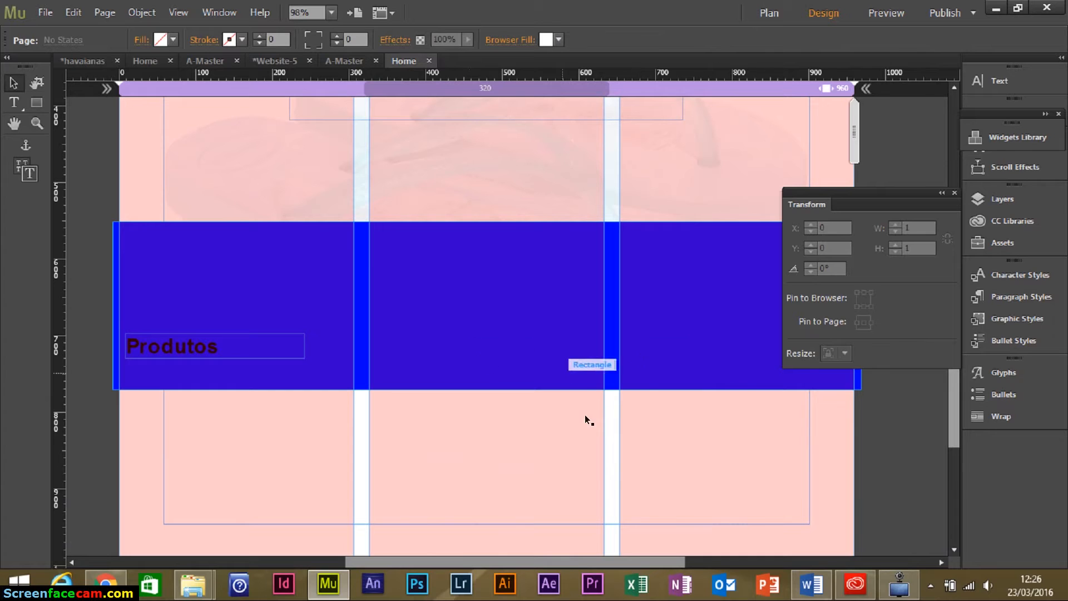
left_click_drag(584, 484, 559, 384)
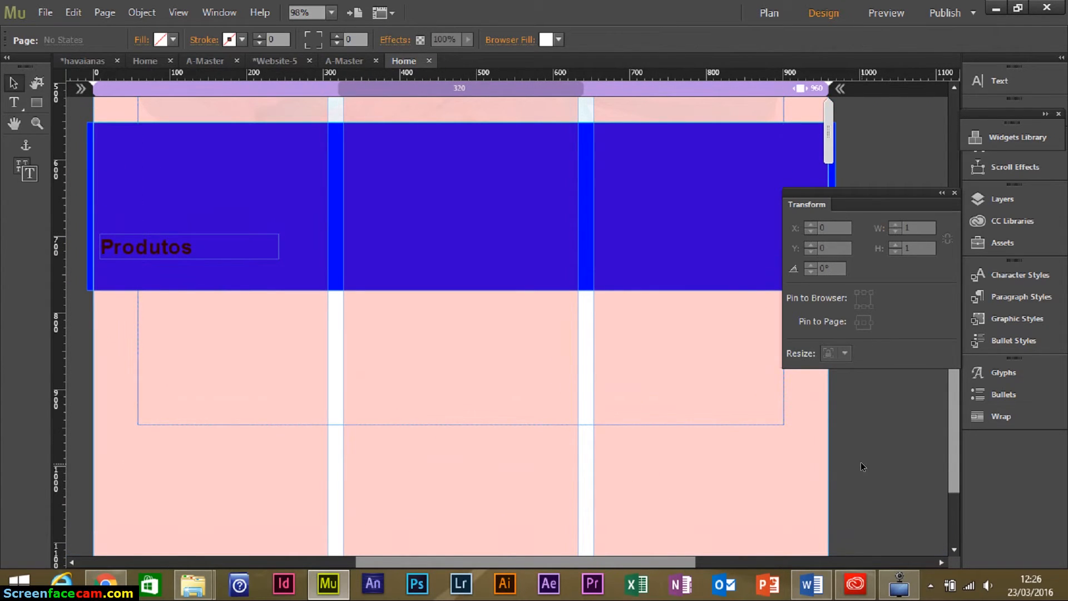
left_click(45, 18)
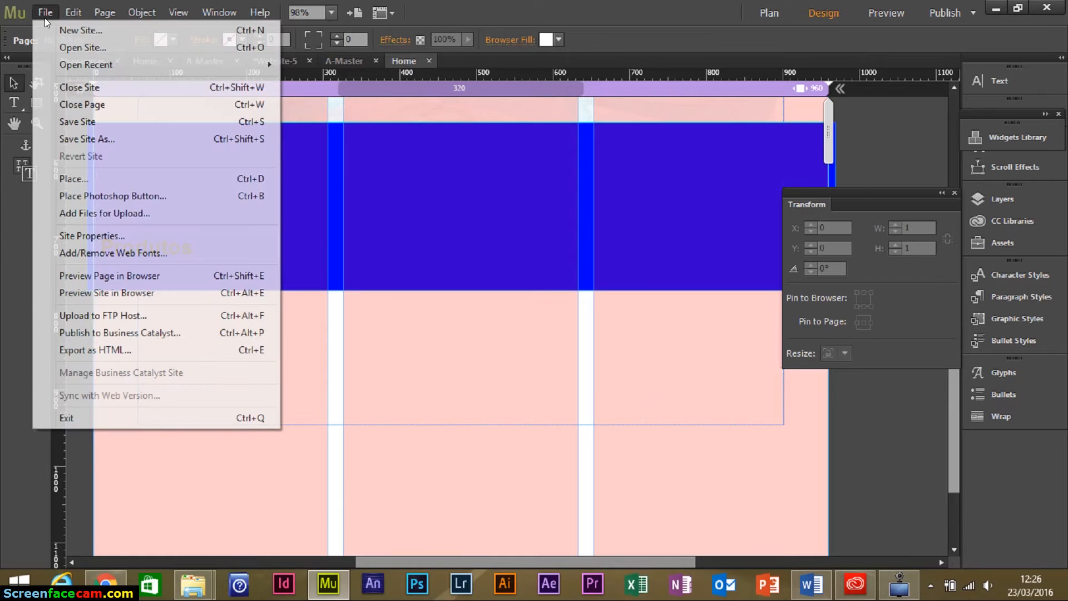
left_click(73, 179)
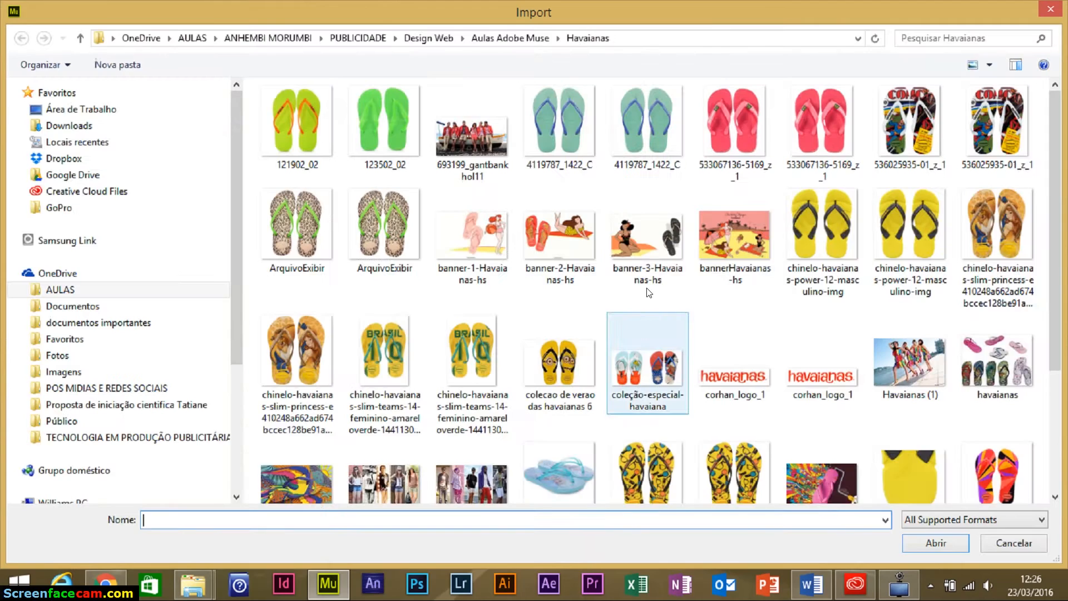
left_click(640, 135)
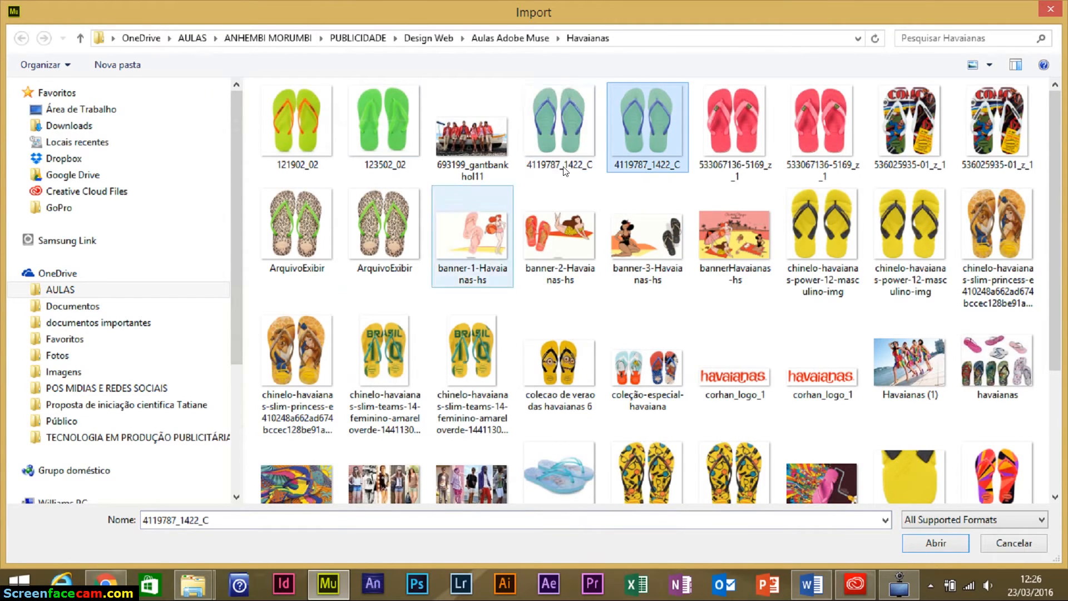
left_click(388, 128)
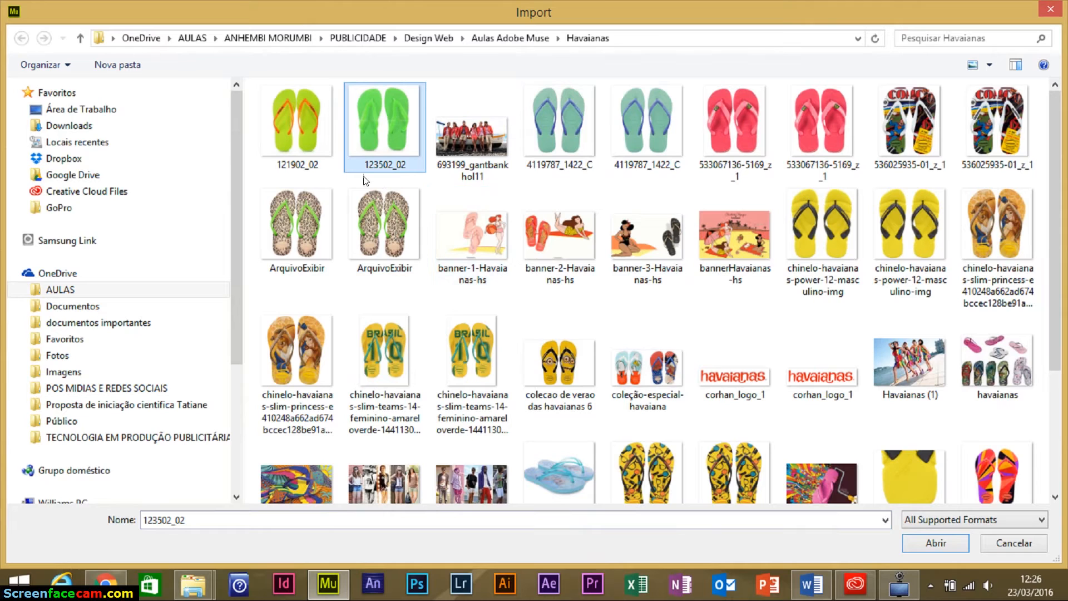
left_click(634, 147)
left_click(826, 155, "ctrl")
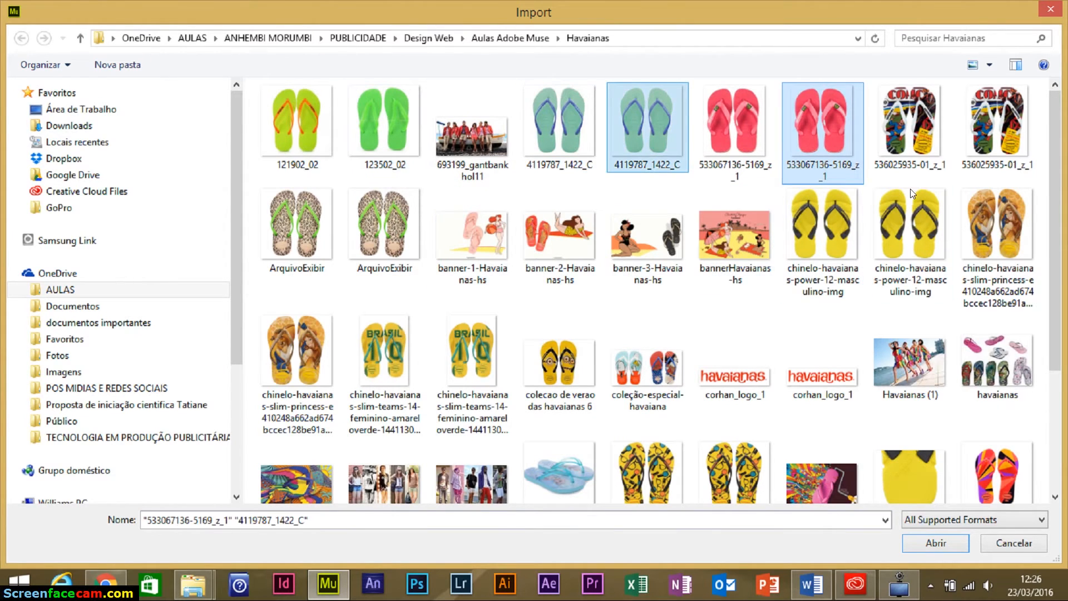
left_click(995, 139, "ctrl")
left_click(395, 236, "ctrl")
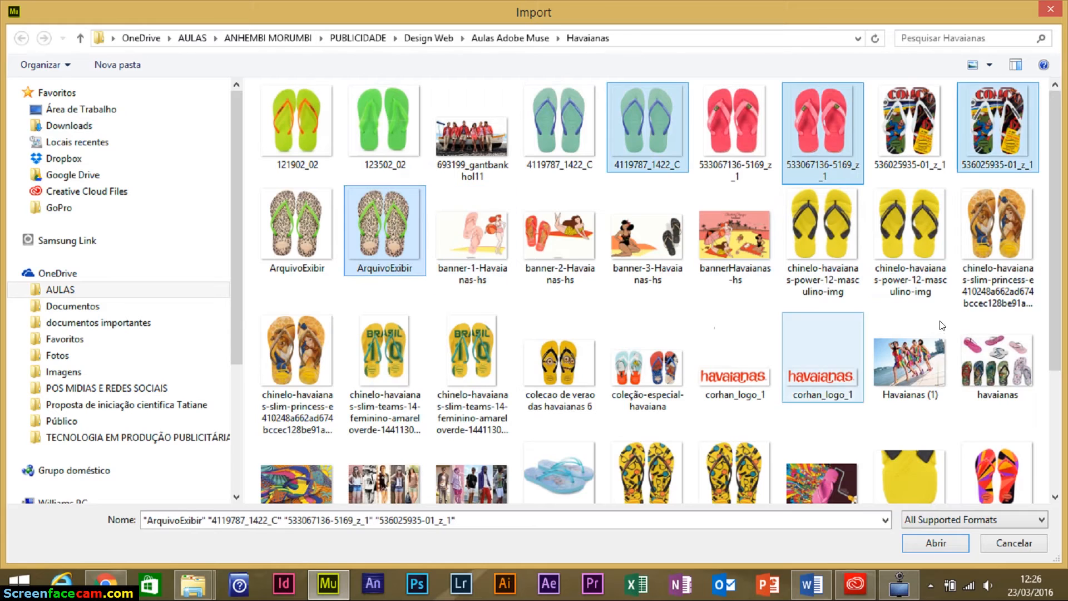
Add the power, slim-teams, slim-princess, Slim Cool and flat-resort sandal images, then import all nine.
left_click(930, 250, "ctrl")
left_click(483, 362, "ctrl")
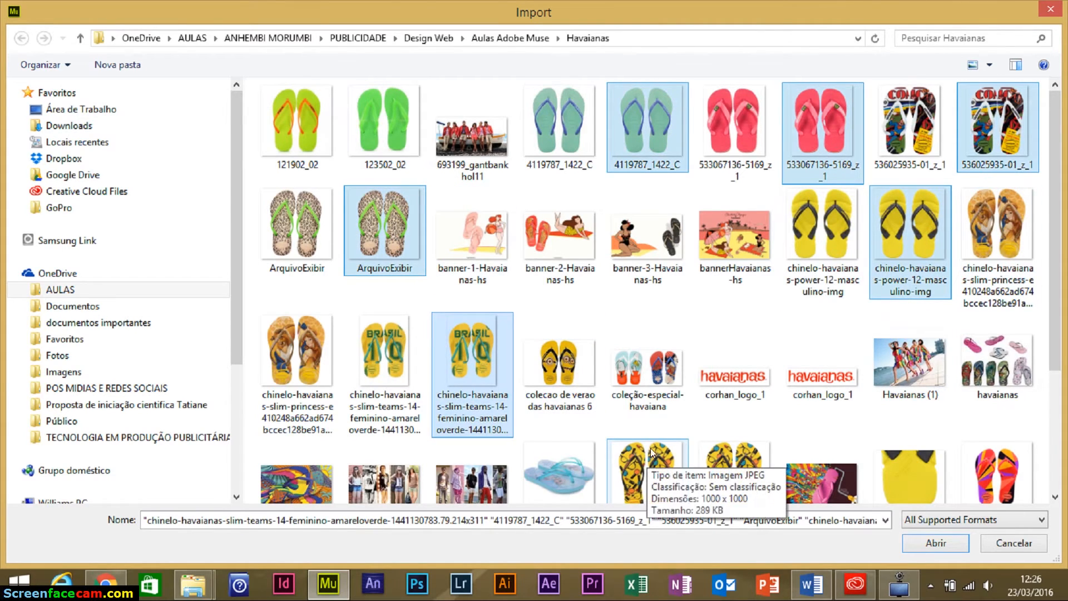
left_click(327, 377, "ctrl")
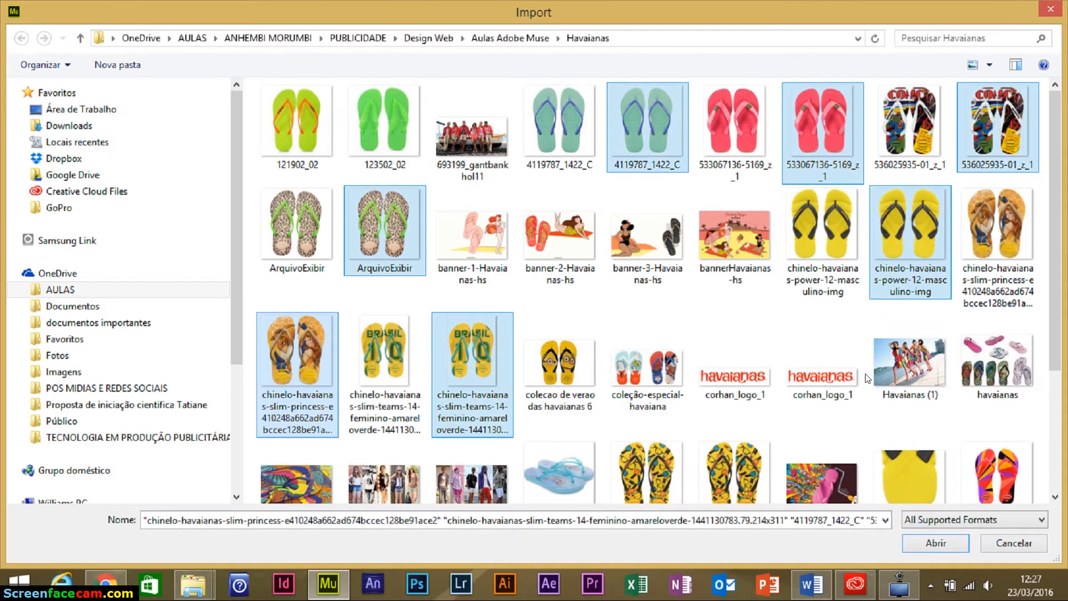
scroll(867, 378, "down", 3)
scroll(718, 386, "up", 3)
scroll(915, 249, "down", 3)
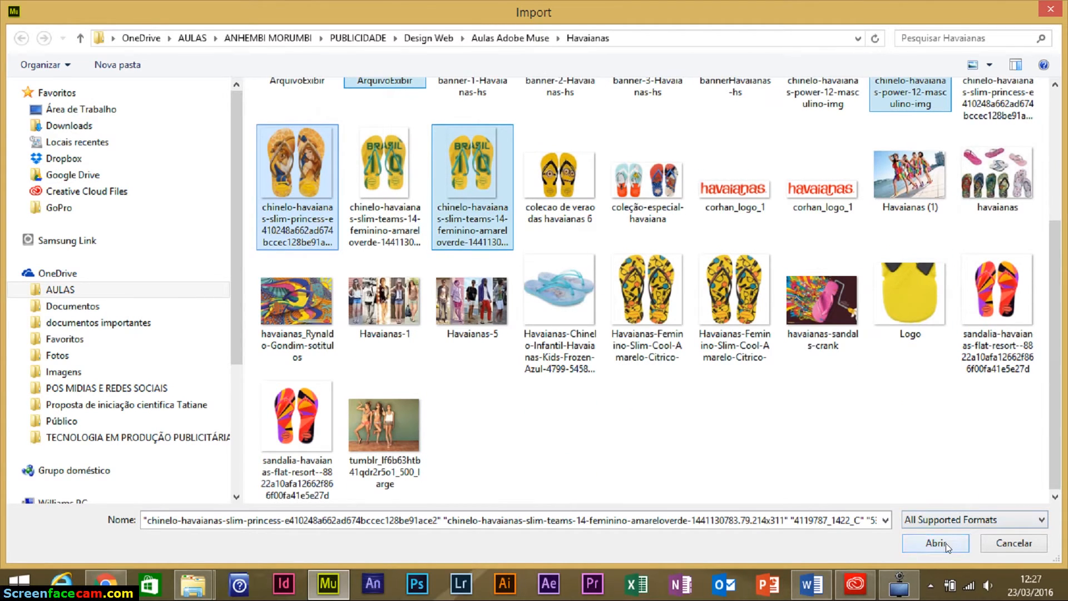
left_click(733, 296, "ctrl")
left_click(297, 423, "ctrl")
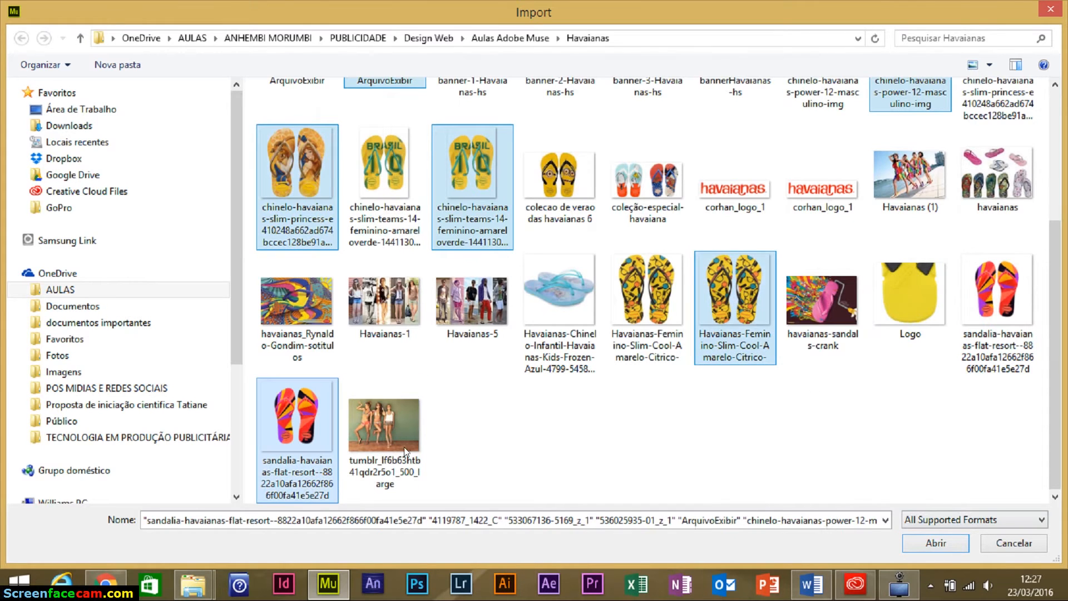
left_click(951, 543)
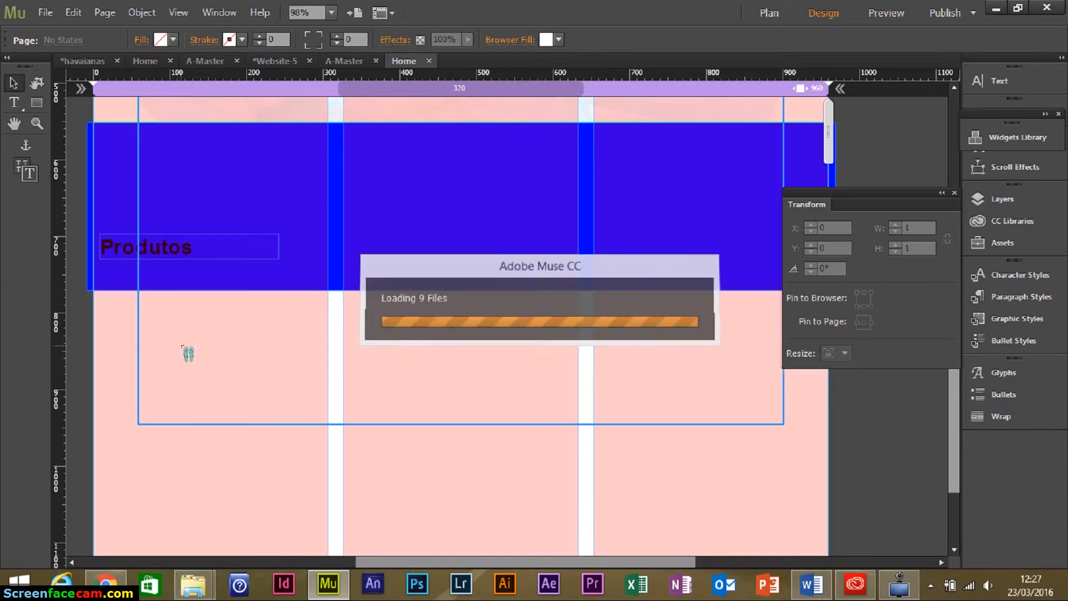
Drag out the first sandal image, grey with purple straps, at 229×229 below the Produtos band.
left_click(147, 298)
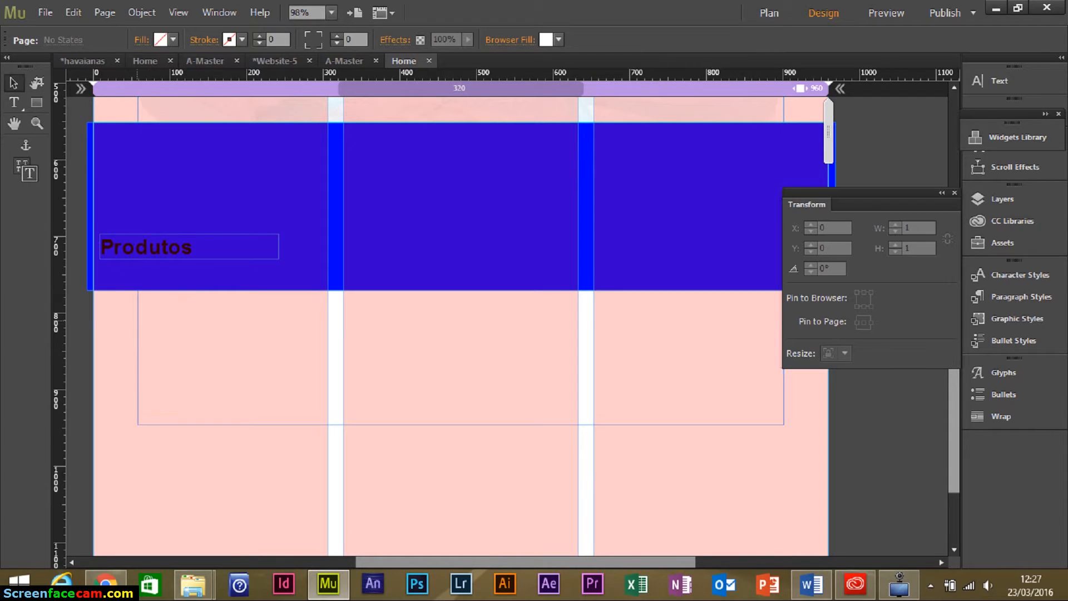
left_click_drag(123, 349, 298, 462)
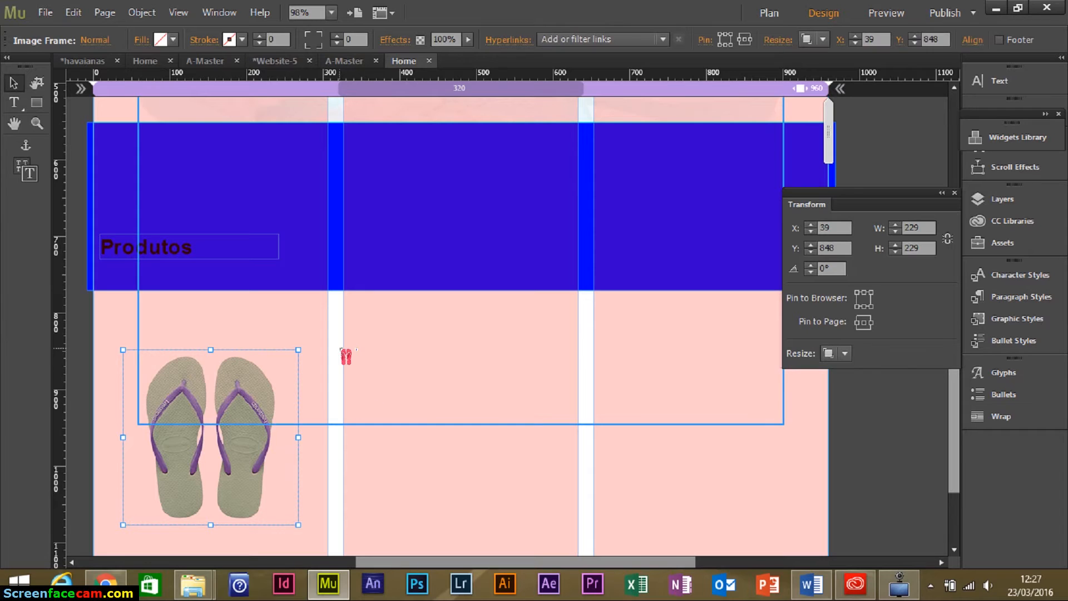
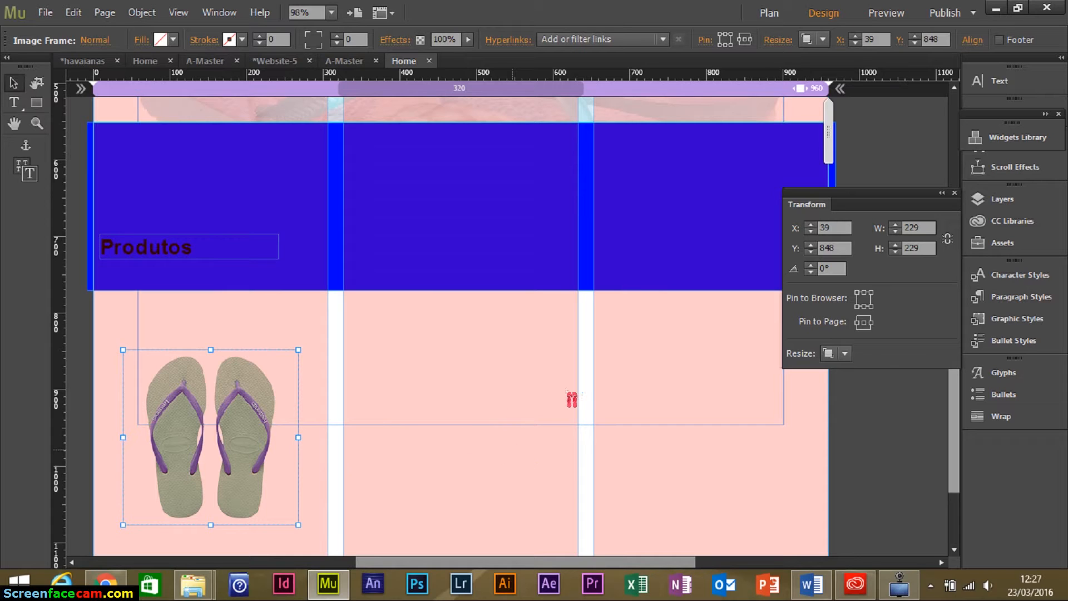
Place the grey flip-flop image below the Produtos band.
key("ctrl+minus")
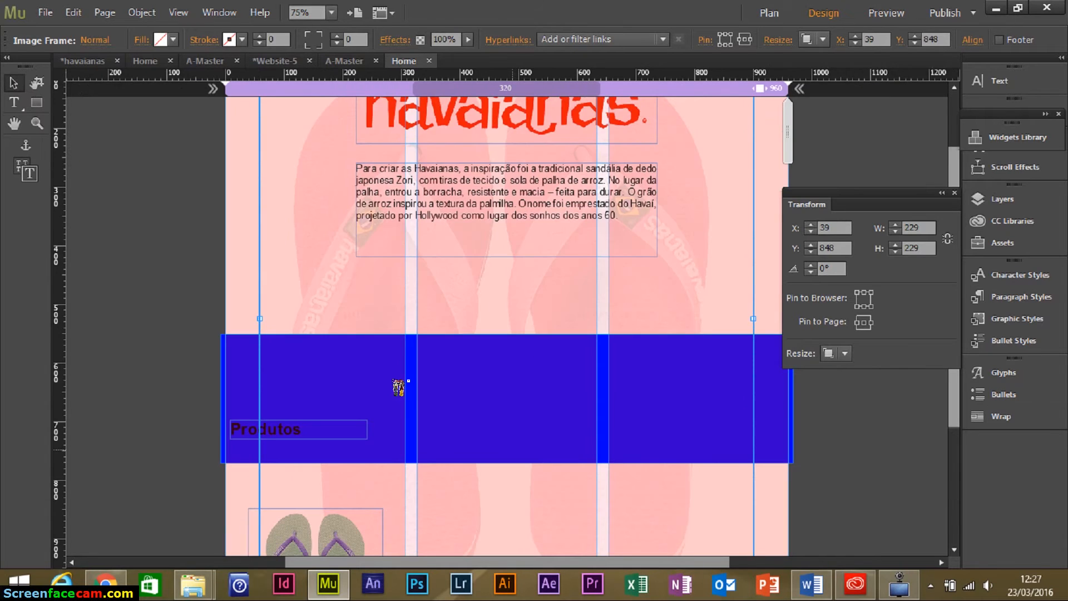
scroll(489, 363, "down", 3)
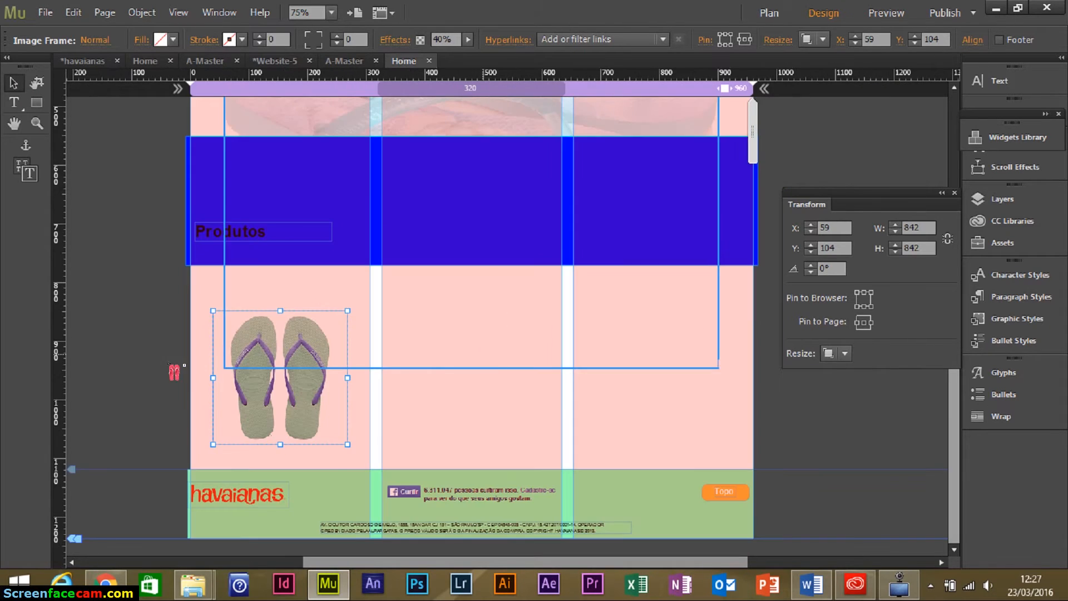
left_click(14, 83)
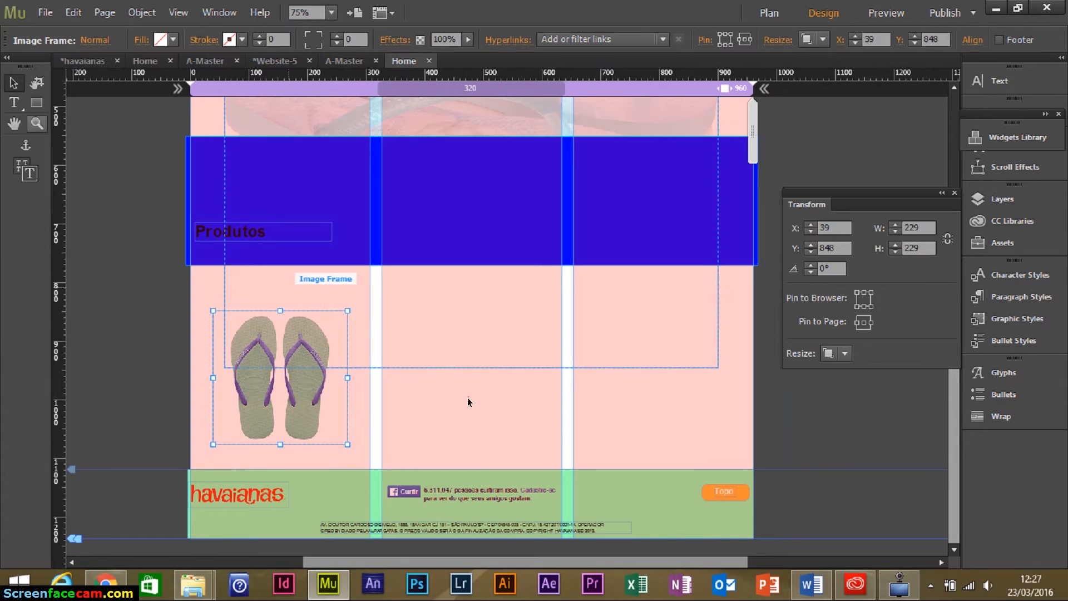
Shorten the faded background image frame to 842 × 565.
left_click(541, 389)
left_click(519, 367)
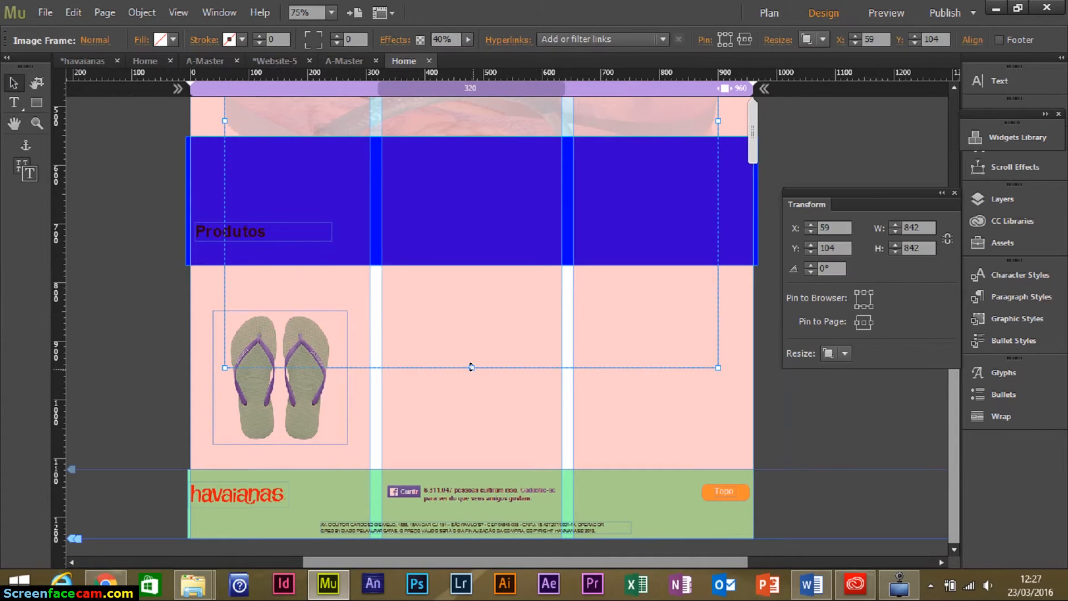
left_click_drag(467, 365, 468, 205)
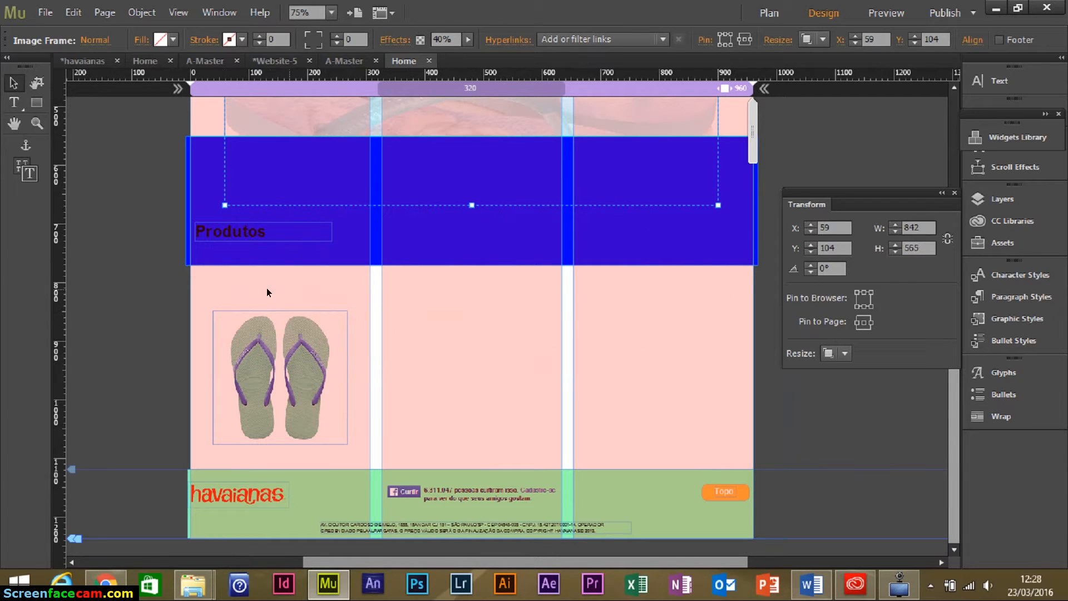
left_click(171, 282)
left_click(46, 12)
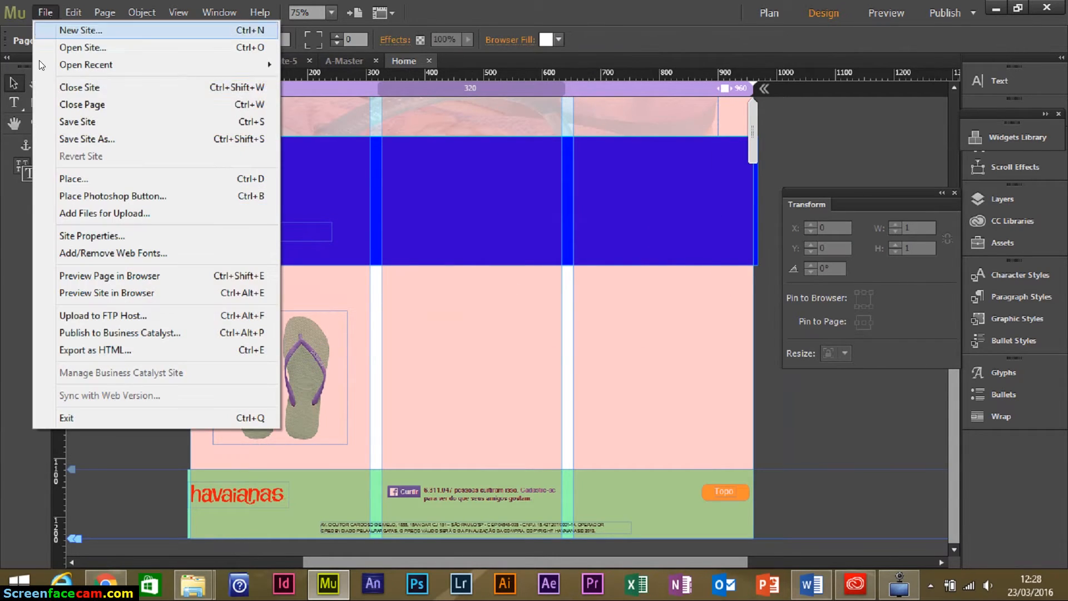
left_click(108, 178)
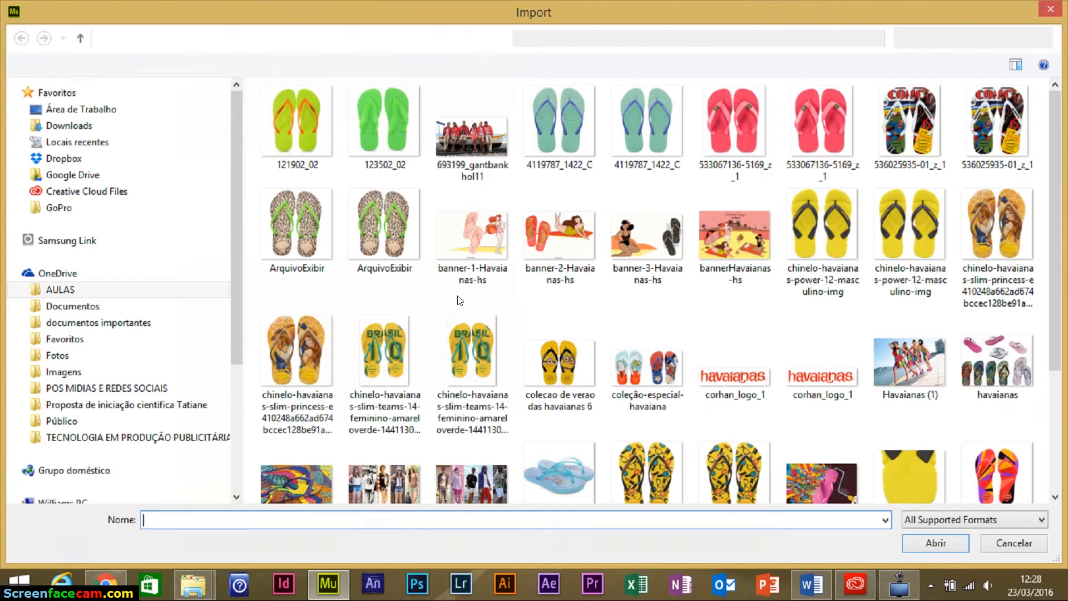
left_click(826, 141)
left_click(987, 151, "ctrl")
left_click(406, 240, "ctrl")
left_click(939, 254, "ctrl")
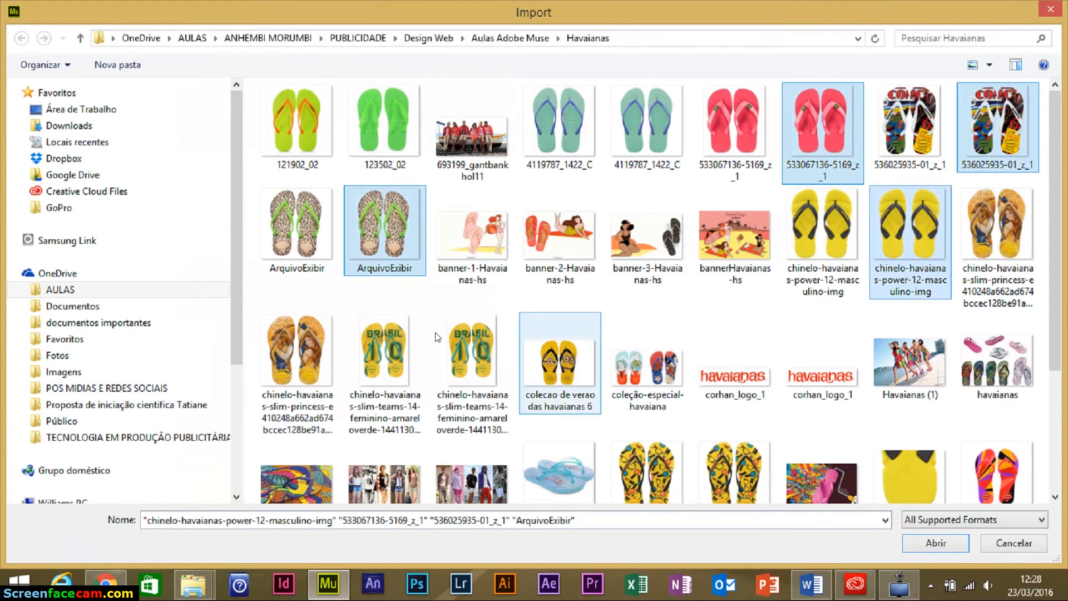
left_click(299, 345, "ctrl")
left_click(482, 385, "ctrl")
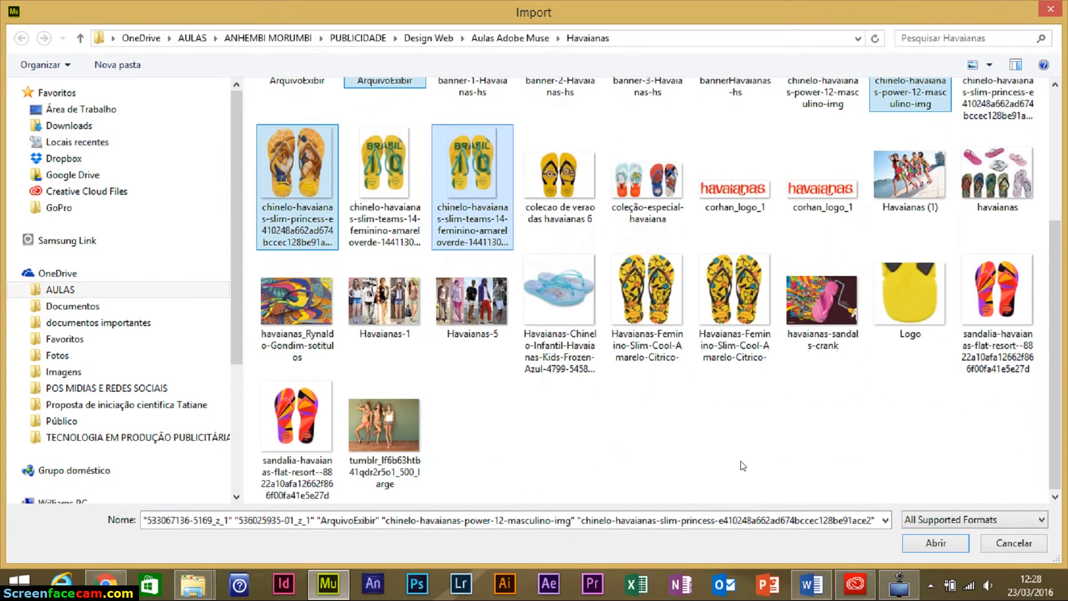
Add the Citrico, flat-resort and 4119787_1422_C photos to the selection and import them.
scroll(741, 445, "down", 3)
left_click(734, 305, "ctrl")
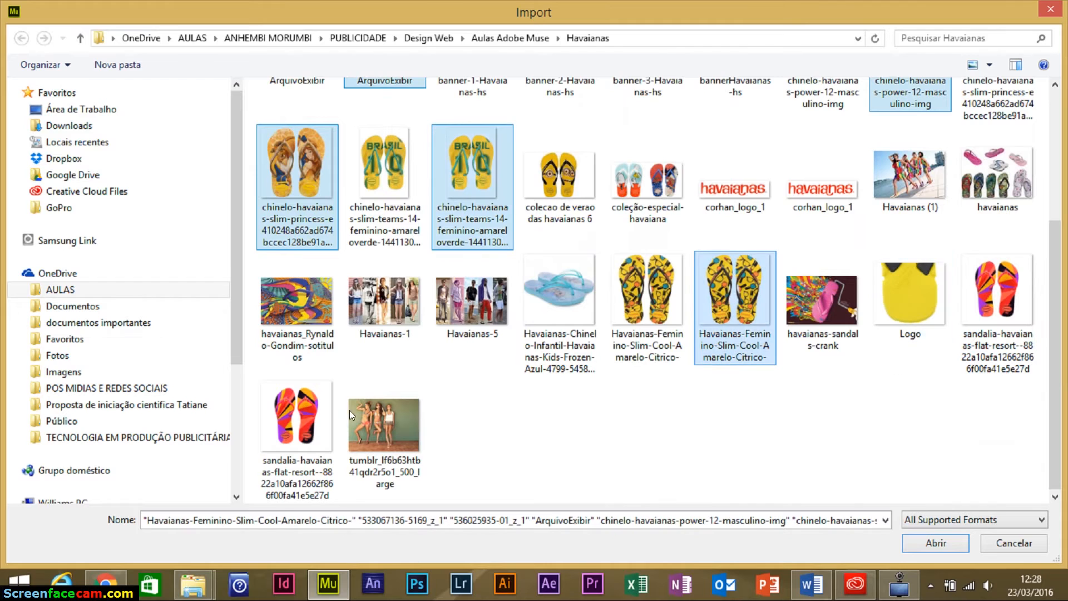
left_click(267, 418, "ctrl")
scroll(656, 362, "up", 3)
left_click(648, 132, "ctrl")
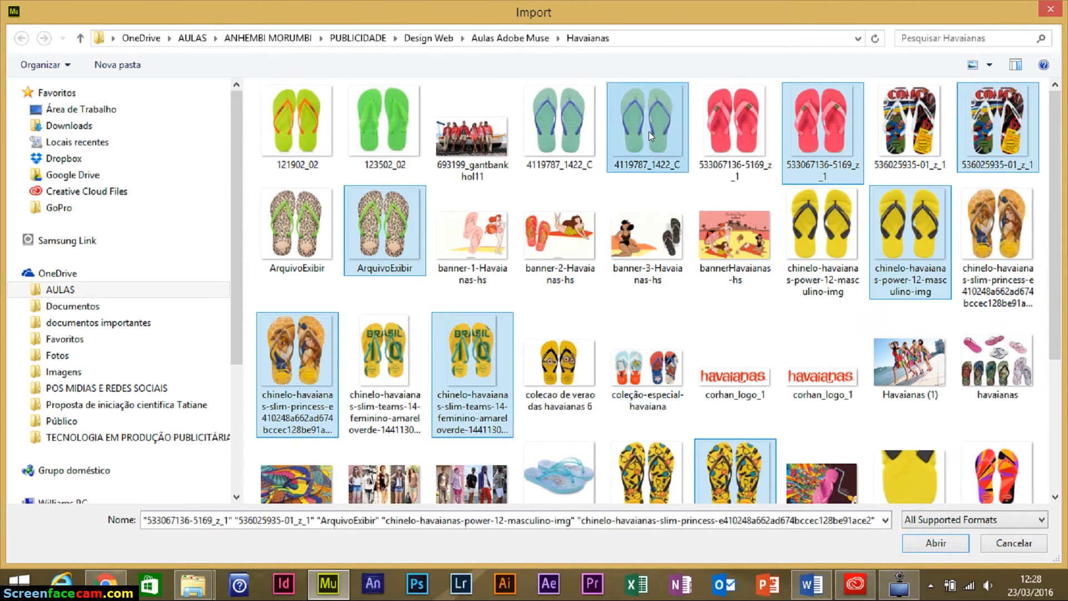
left_click(916, 540)
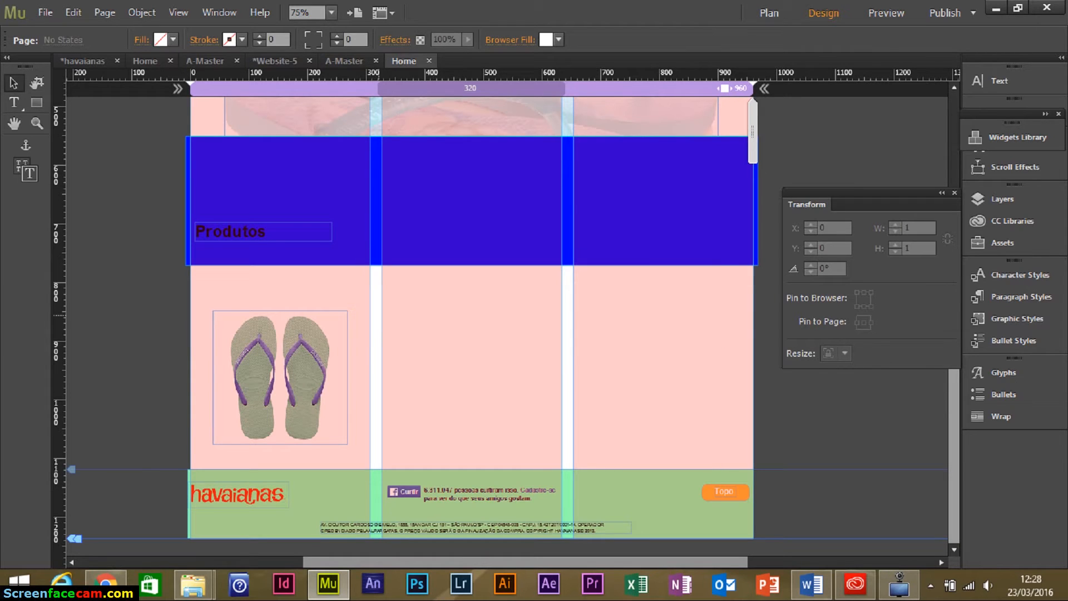
Place a second grey flip-flop and the red one in the row, redrawing the comic-print image smaller.
left_click_drag(377, 310, 511, 429)
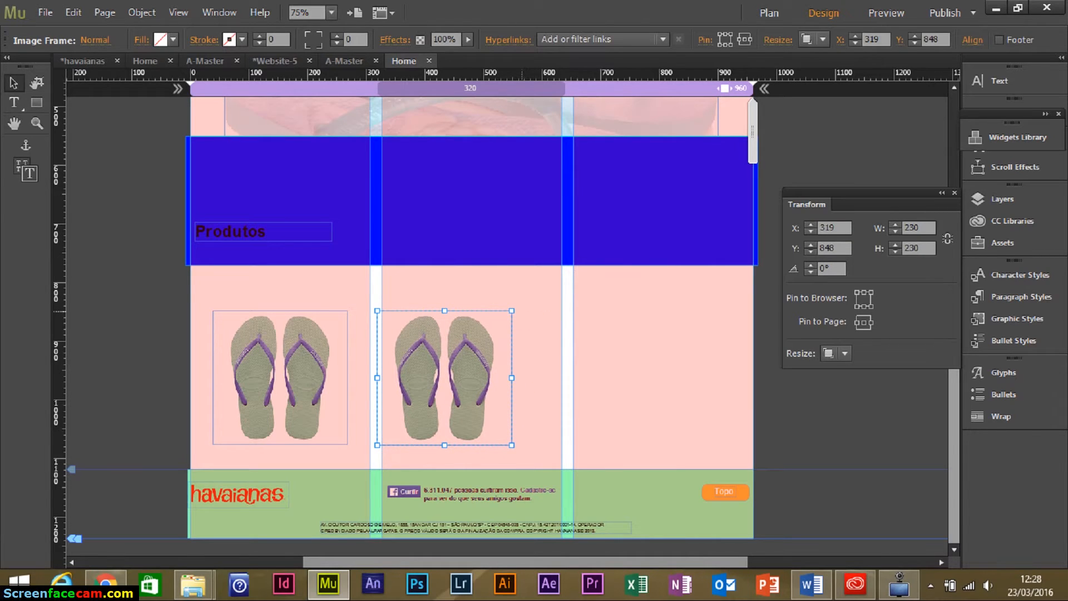
left_click_drag(520, 305, 645, 448)
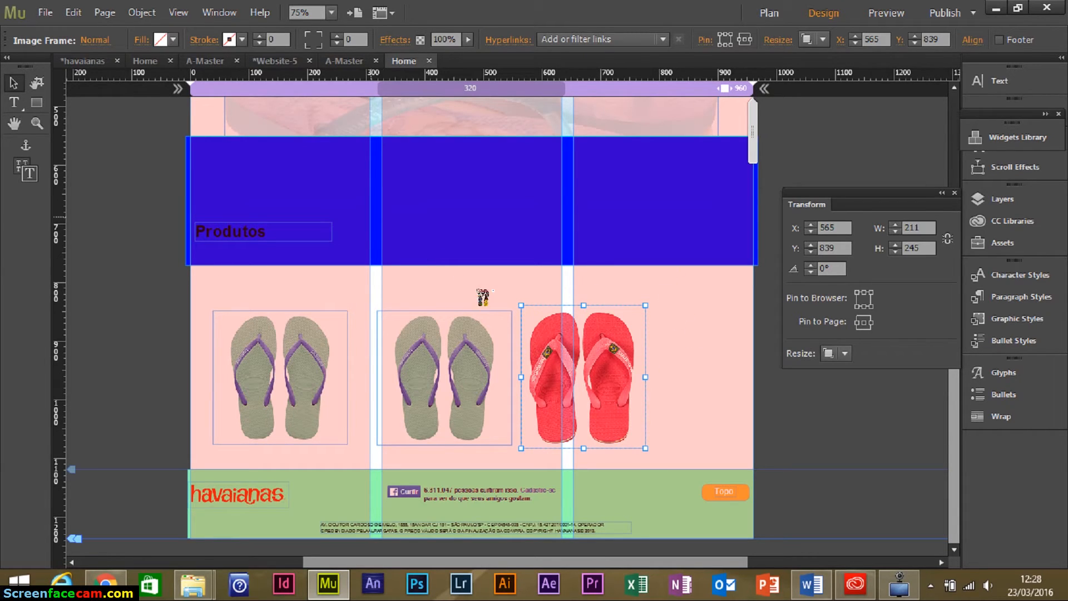
left_click(377, 217)
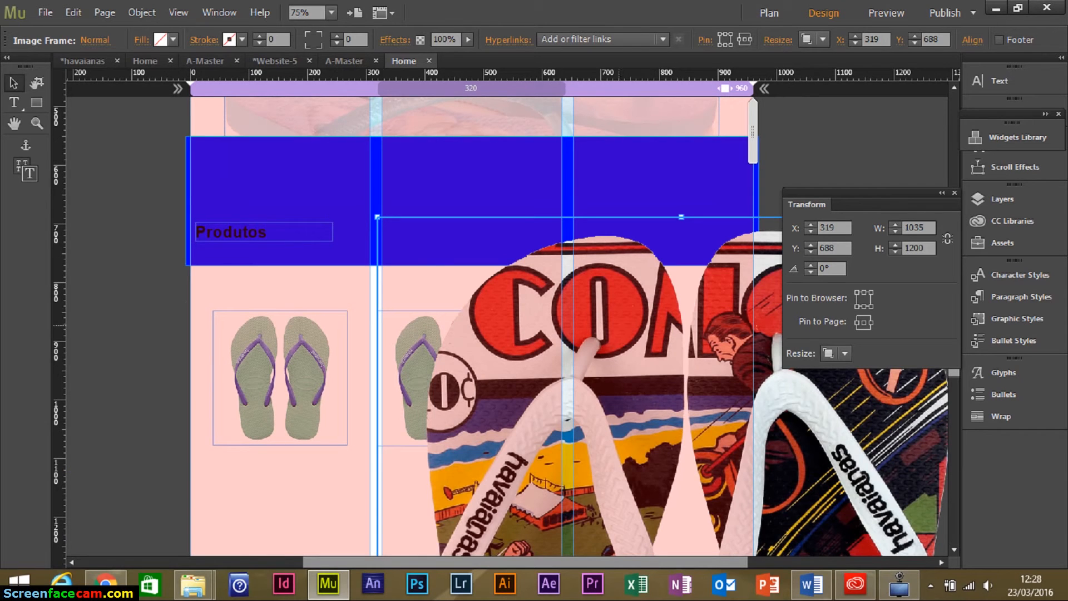
key("ctrl+z")
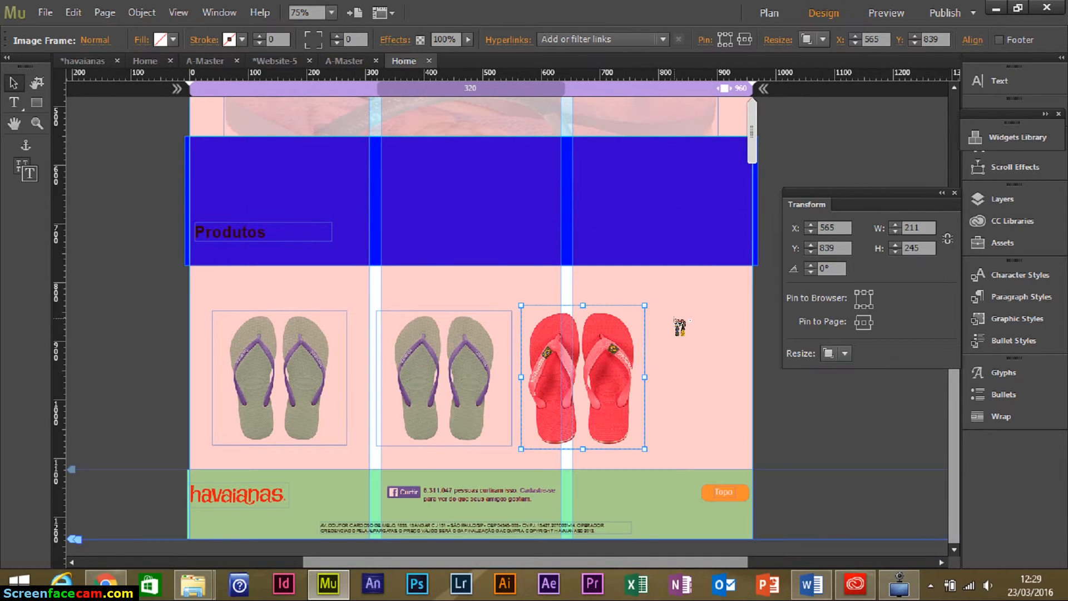
left_click_drag(674, 297, 773, 411)
Place the leopard, yellow, Belle, Brasil and multicolour flip-flop images beside the page.
left_click_drag(90, 246, 222, 368)
left_click_drag(791, 136, 883, 236)
left_click_drag(798, 399, 876, 476)
left_click_drag(678, 310, 775, 395)
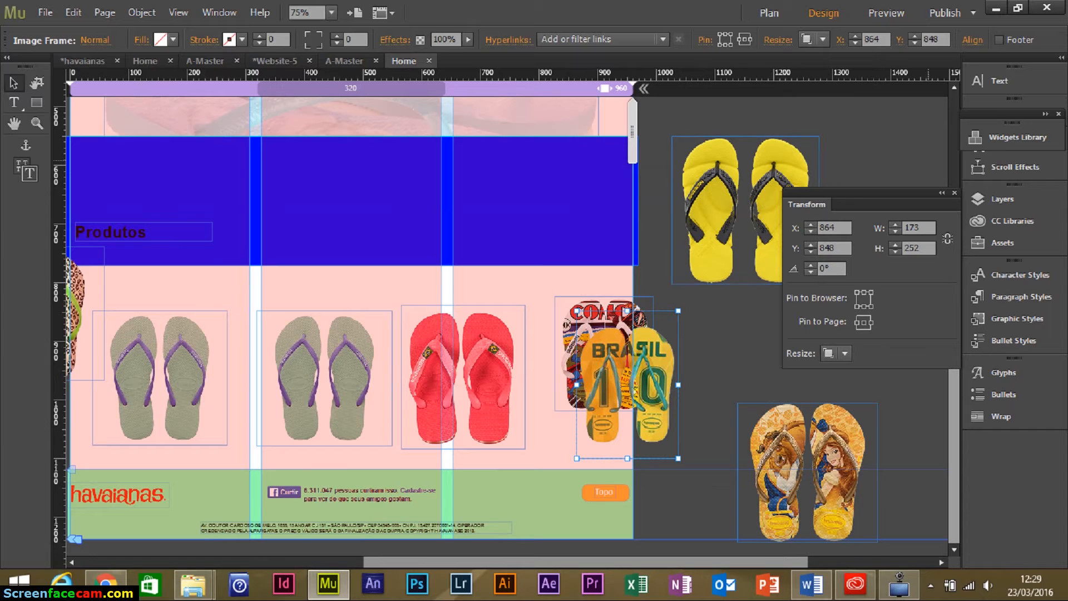
left_click_drag(839, 111, 823, 168)
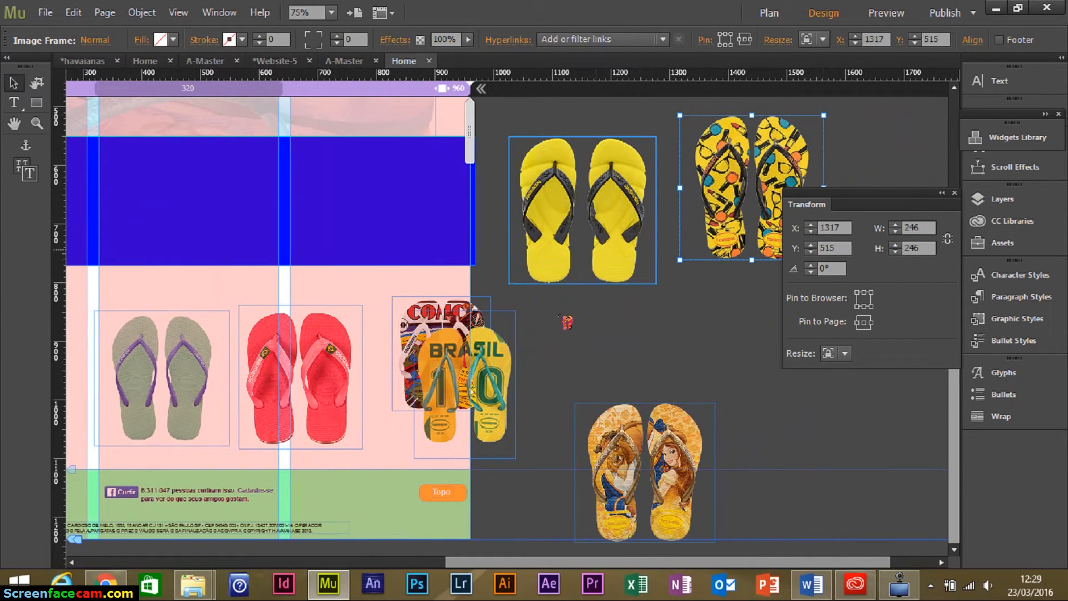
left_click_drag(671, 310, 818, 414)
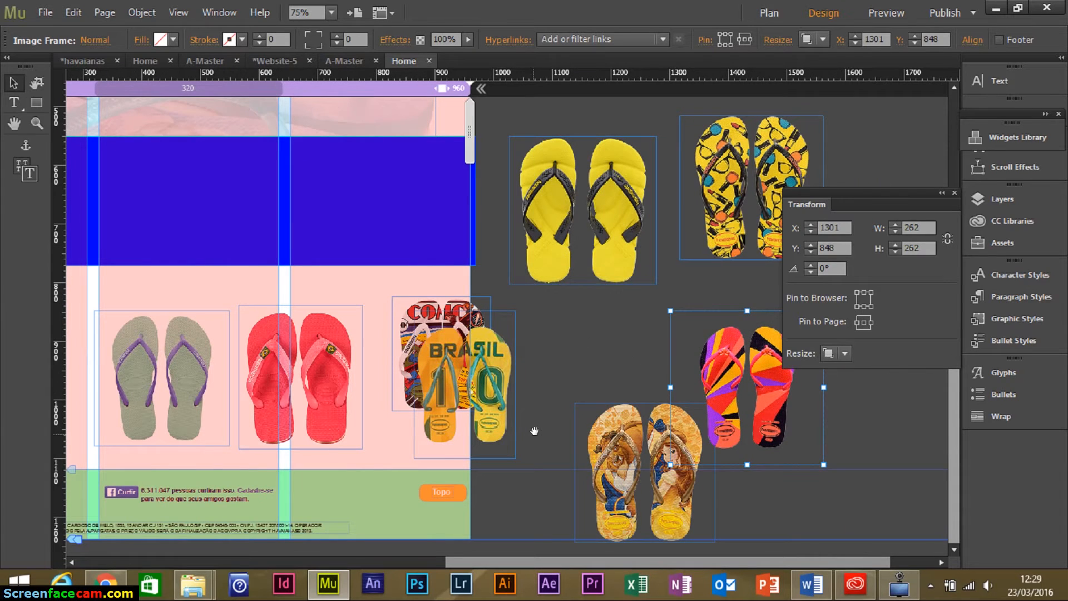
scroll(534, 431, "left", 6)
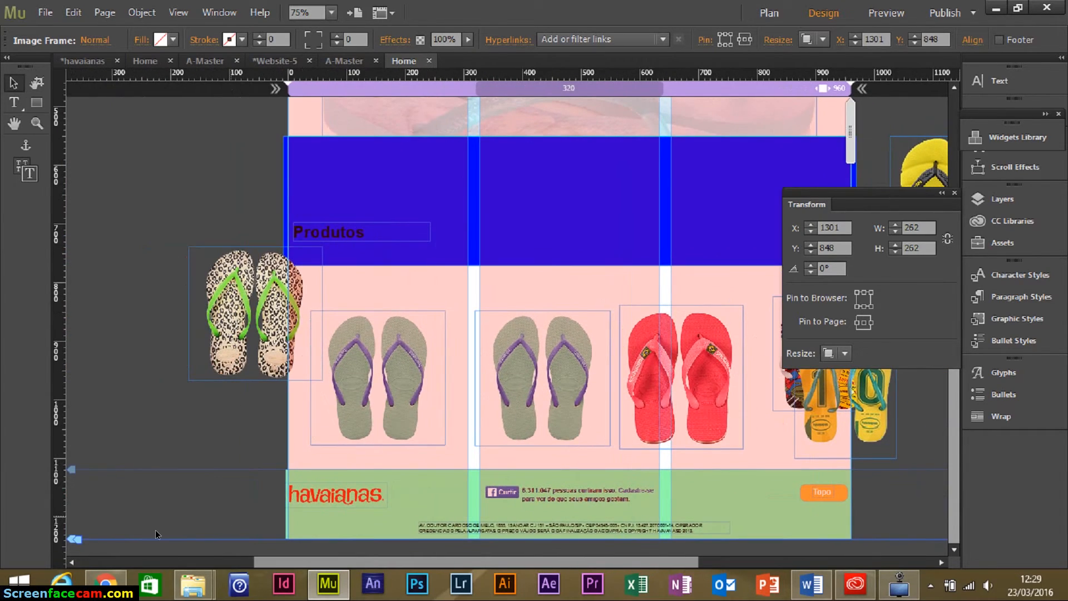
Lower the page bottom to push the footer down, then pull the browser bottom flush with it at 50% zoom.
left_click_drag(71, 538, 82, 588)
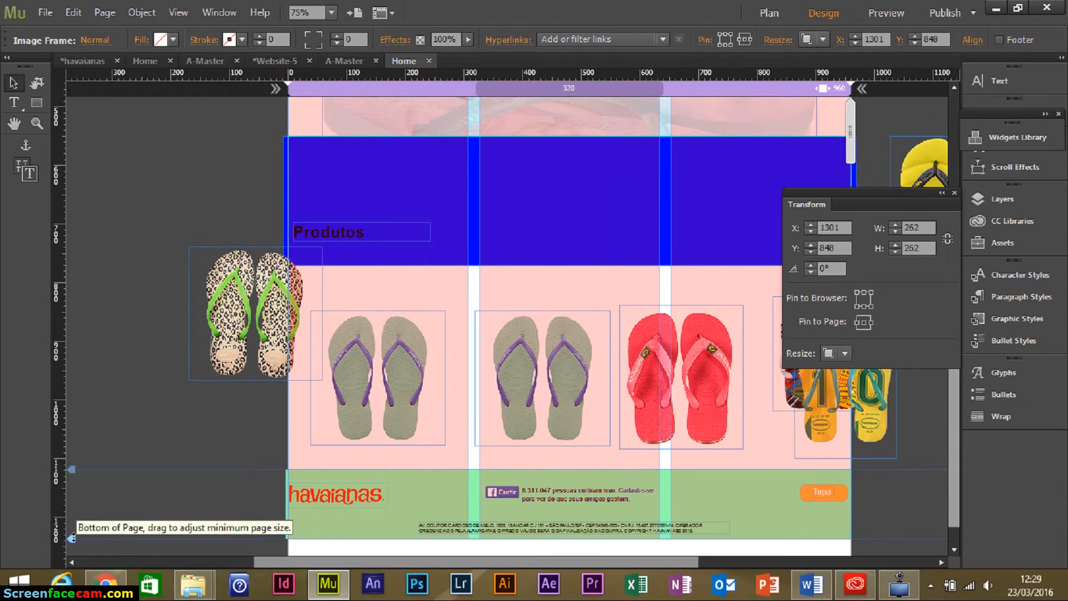
left_click_drag(74, 541, 78, 576)
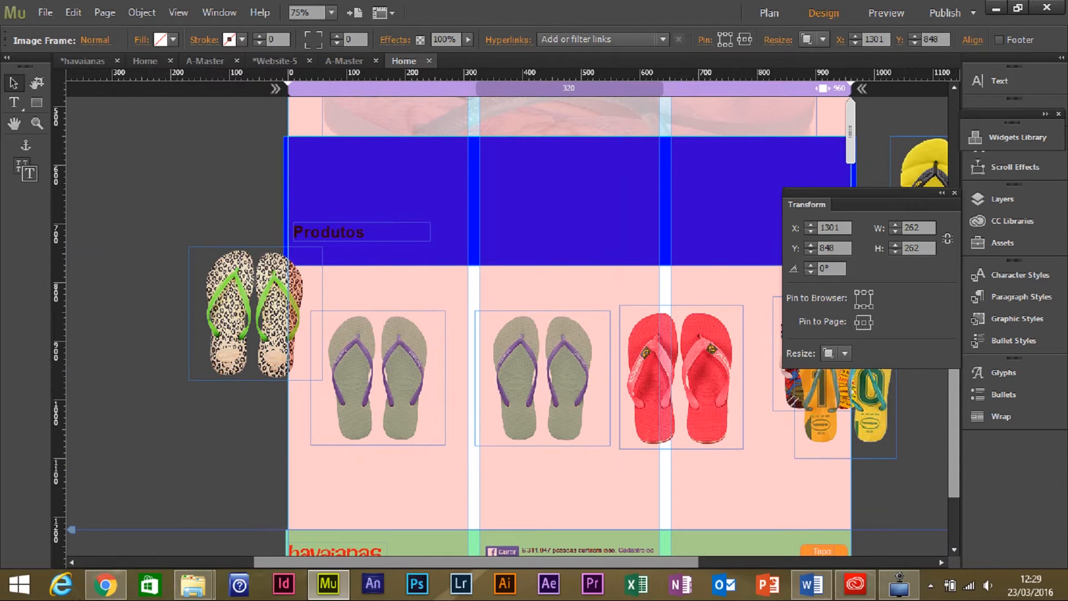
left_click(221, 502)
scroll(323, 372, "down", 3)
key("ctrl+minus")
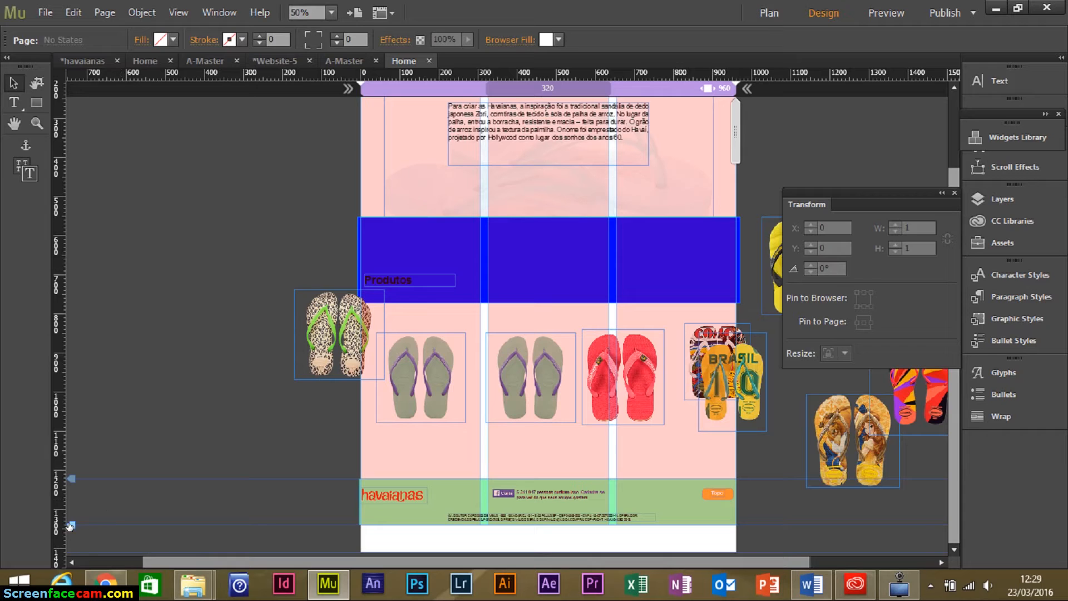
left_click_drag(68, 525, 71, 547)
scroll(102, 406, "down", 3)
scroll(95, 439, "up", 1)
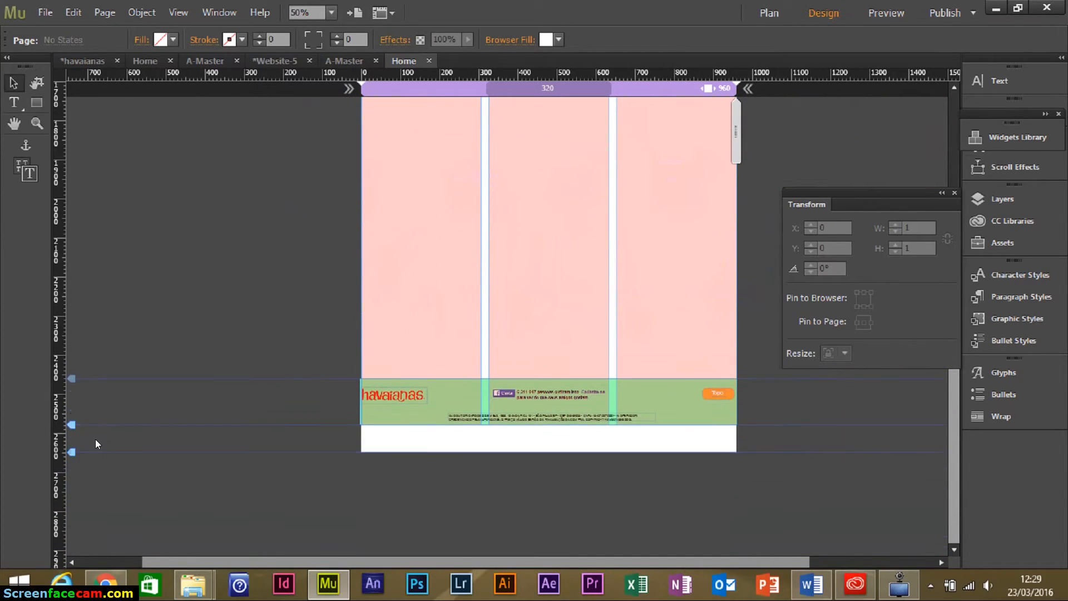
left_click_drag(71, 468, 75, 439)
scroll(295, 311, "up", 10)
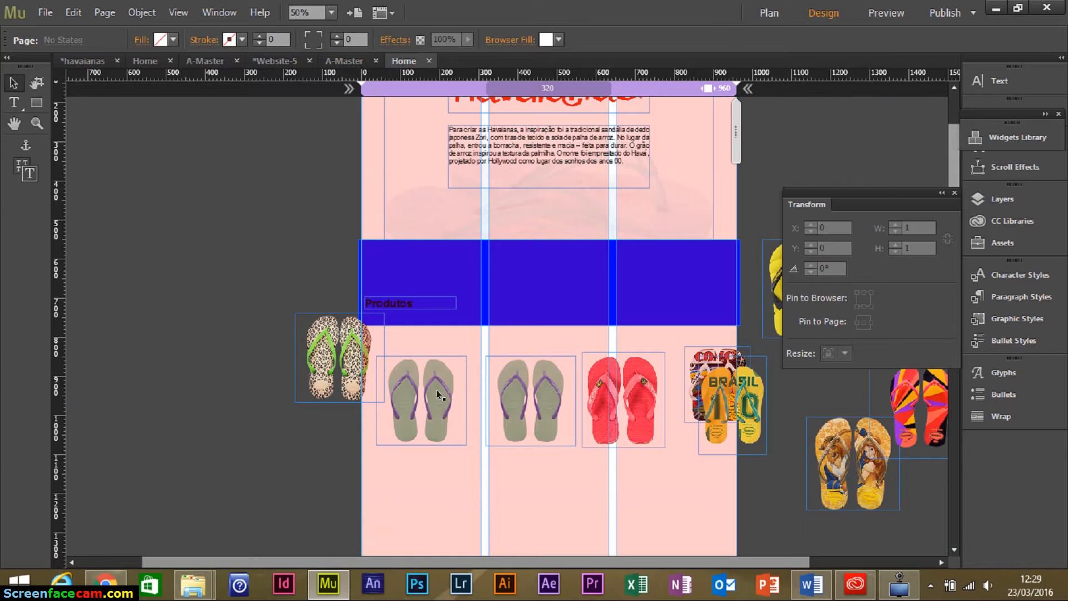
Delete the duplicate grey sandal and line up the leopard, grey and red sandals in the first row.
left_click(439, 386)
key("Delete")
left_click(315, 367)
left_click_drag(316, 367, 395, 412)
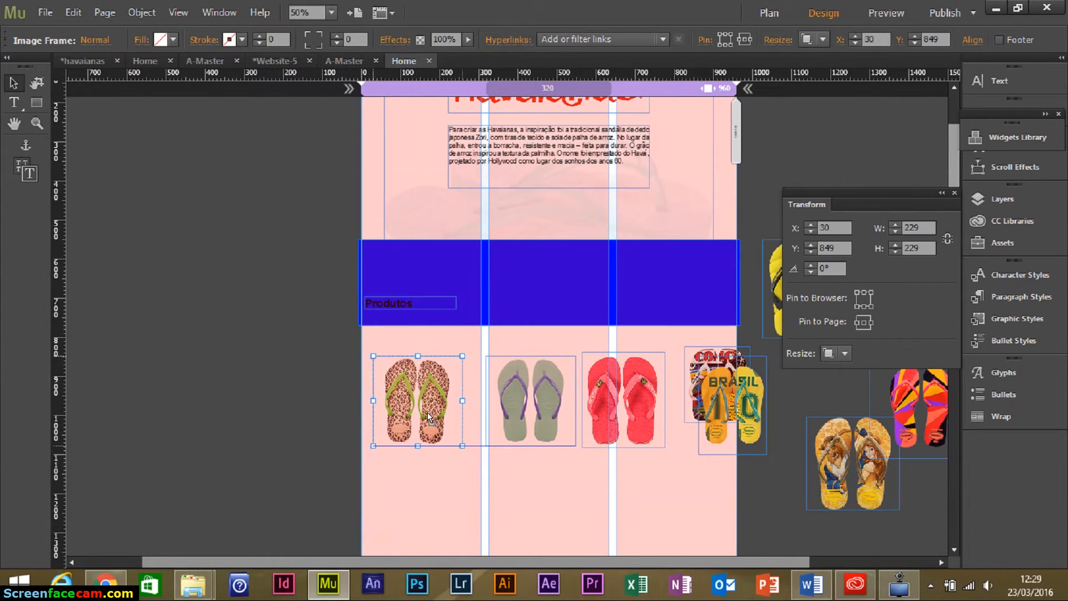
left_click(515, 411)
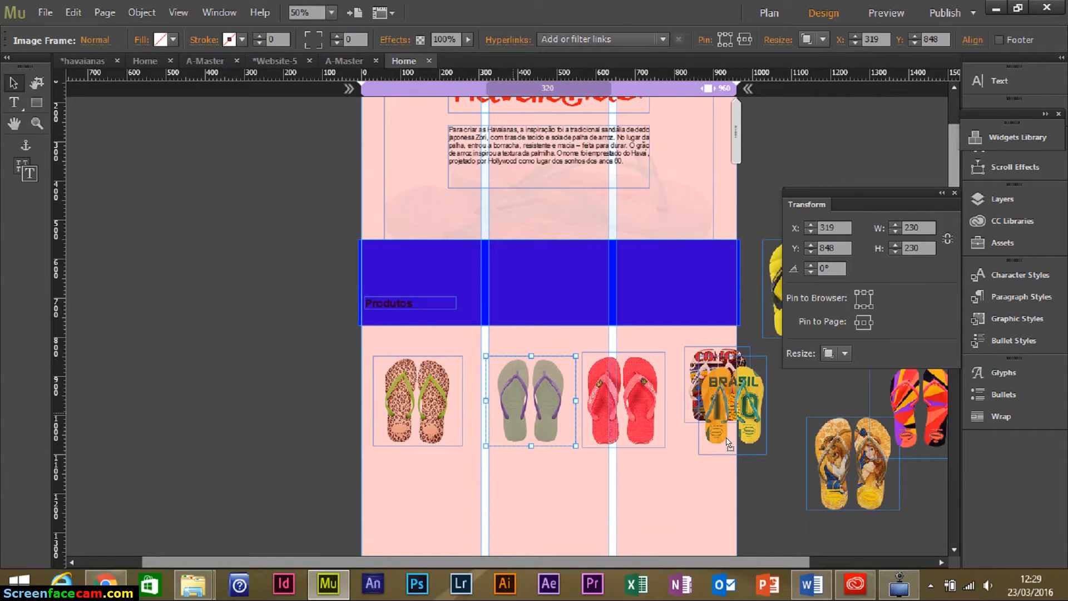
left_click_drag(725, 437, 729, 437)
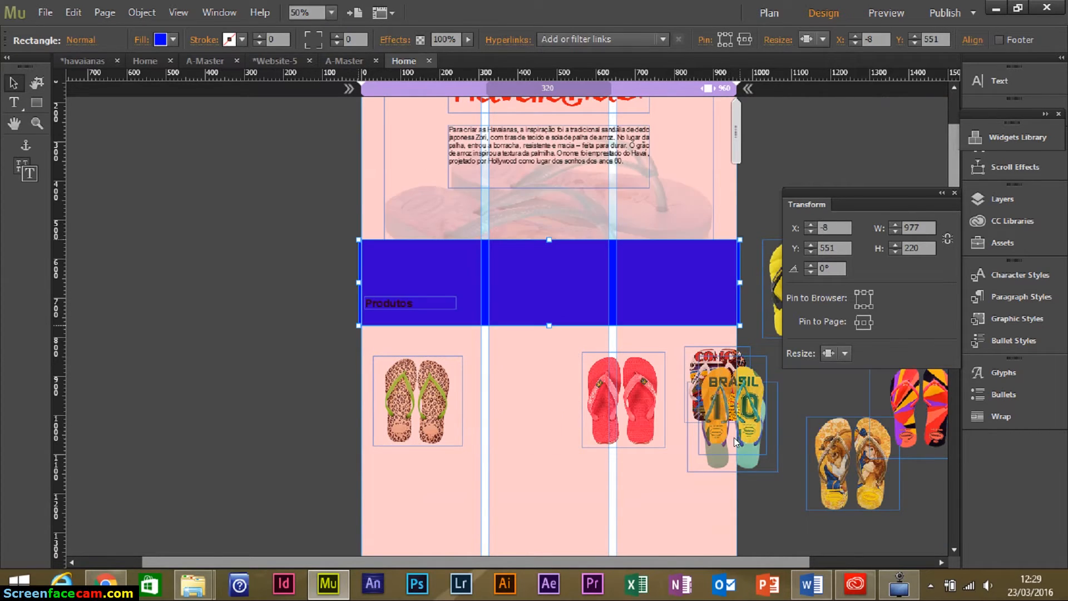
key("ctrl+z")
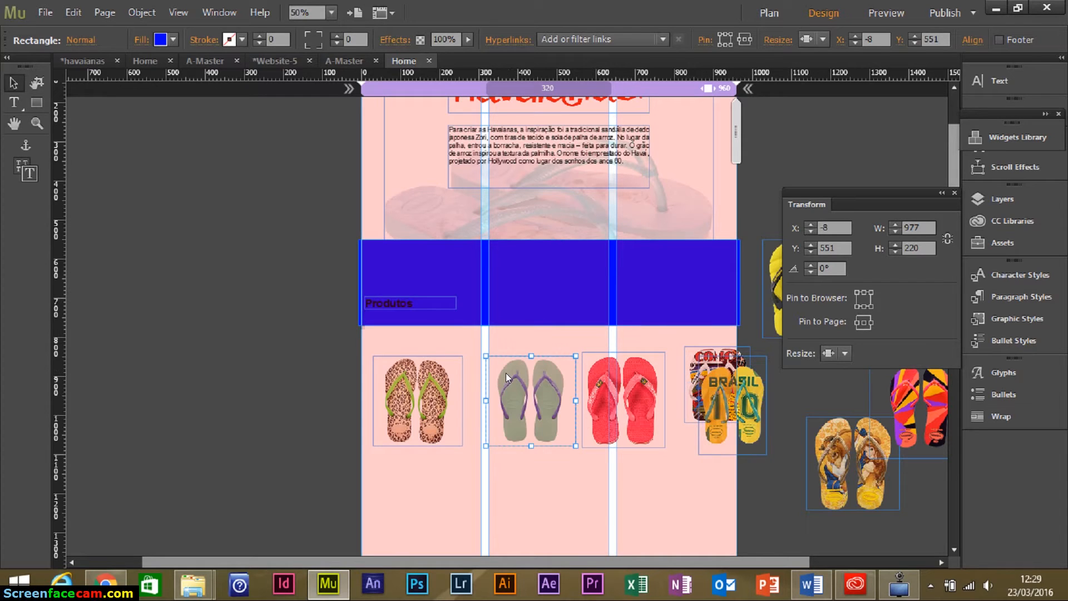
left_click_drag(541, 395, 523, 390)
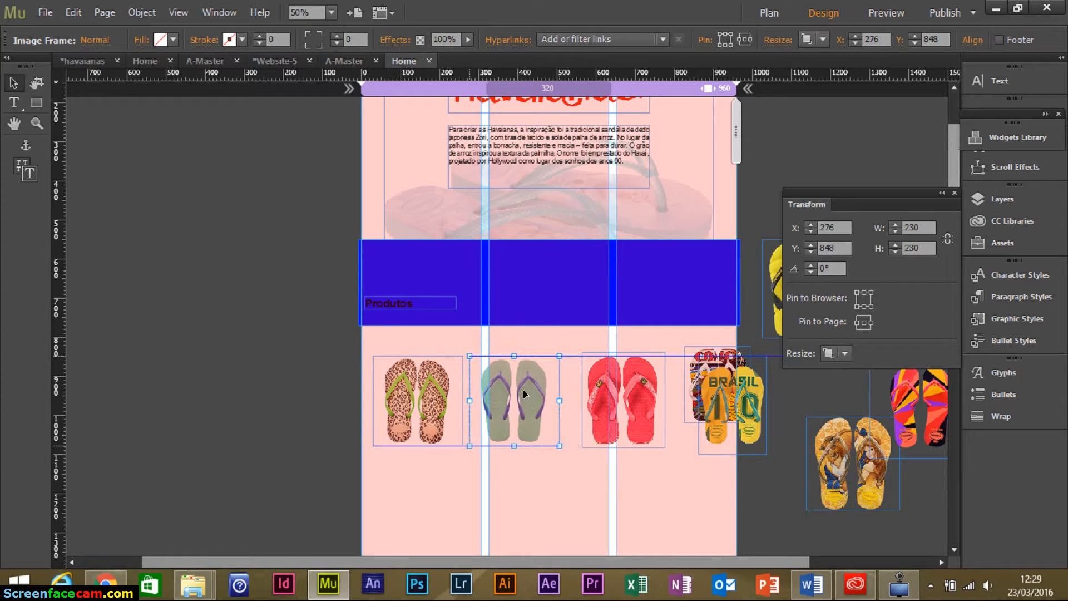
left_click_drag(595, 397, 580, 395)
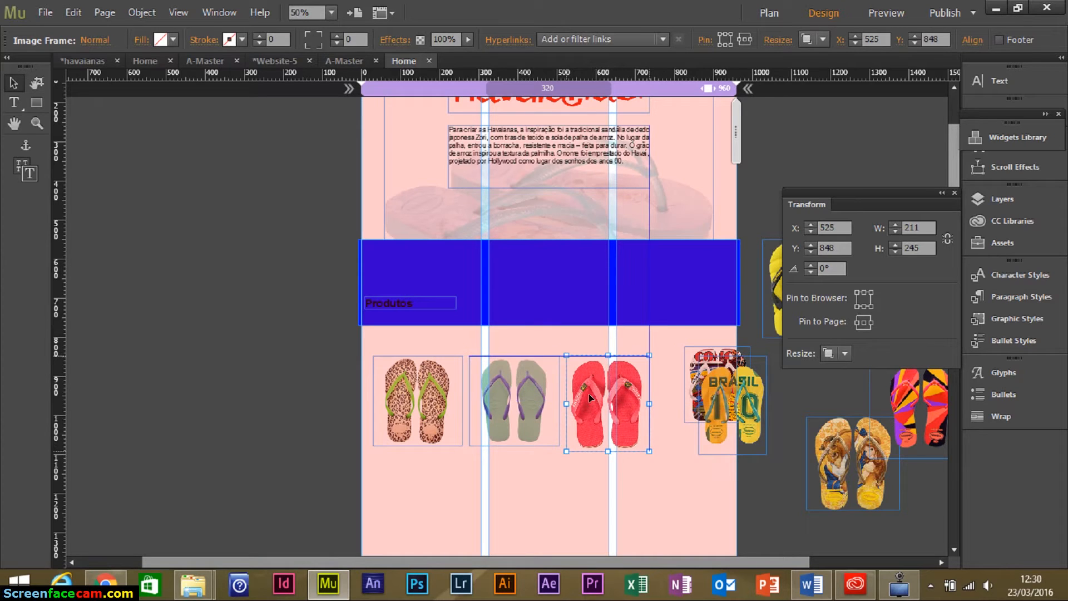
Add the comic sandal to the top row and build a second row with Brasil, Belle, multicolour and yellow.
left_click(717, 394)
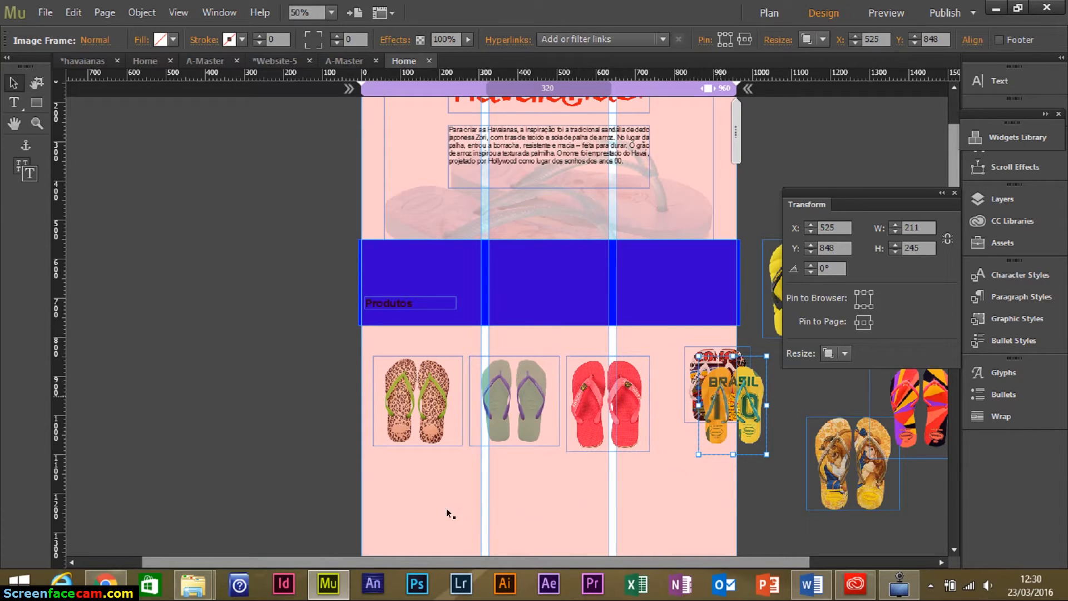
left_click_drag(734, 479, 380, 504)
left_click(706, 409)
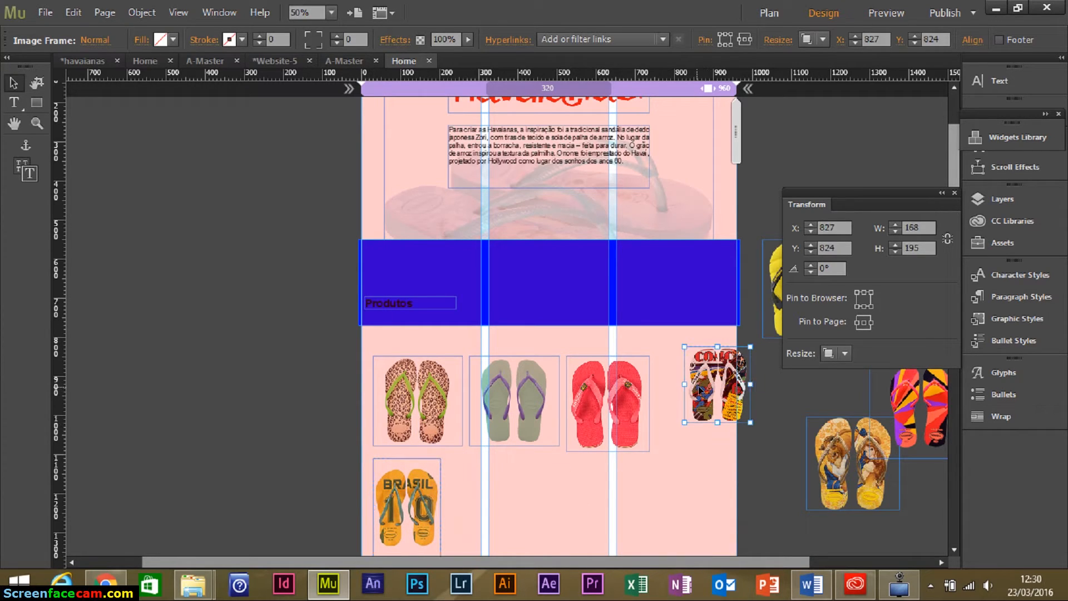
left_click_drag(701, 389, 679, 396)
left_click_drag(722, 432, 733, 445)
left_click_drag(826, 449, 491, 486)
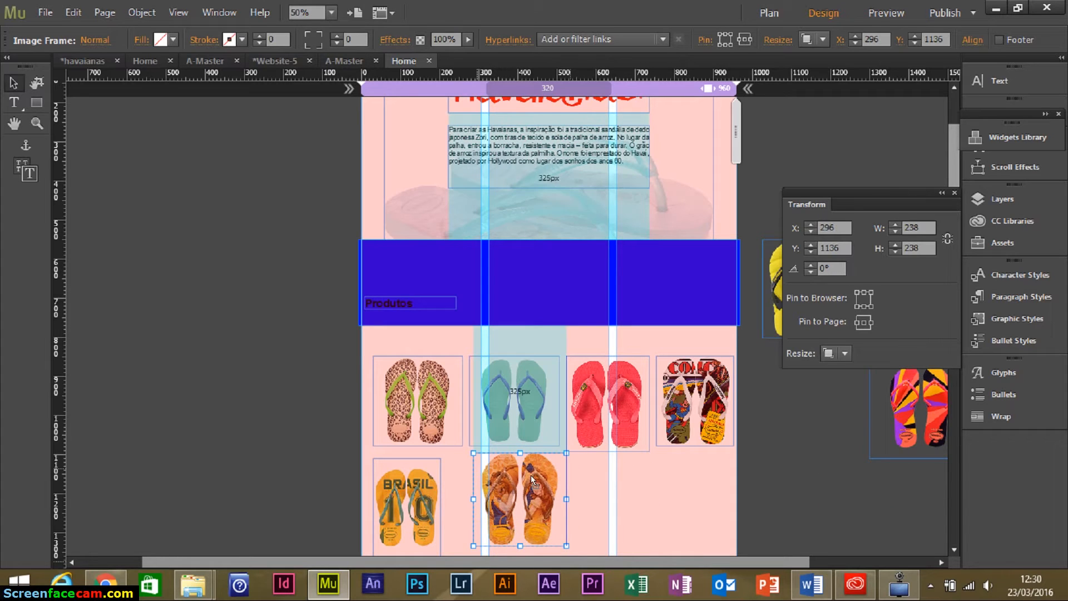
left_click_drag(896, 428, 619, 517)
left_click_drag(764, 318, 689, 524)
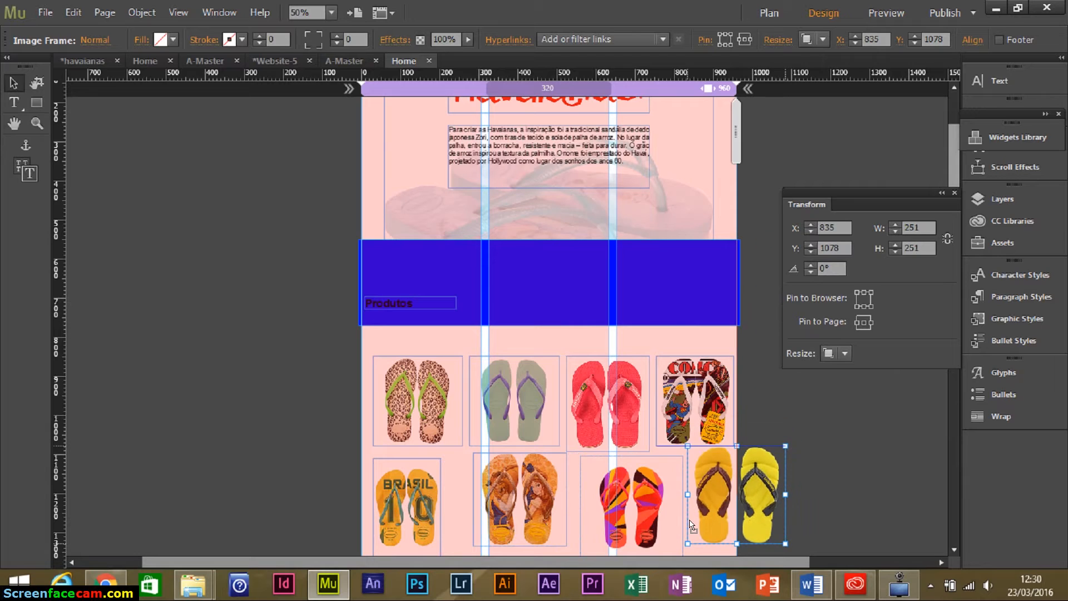
Zoom in on the product grid and shift the Brasil image slightly right.
left_click_drag(816, 481, 746, 359)
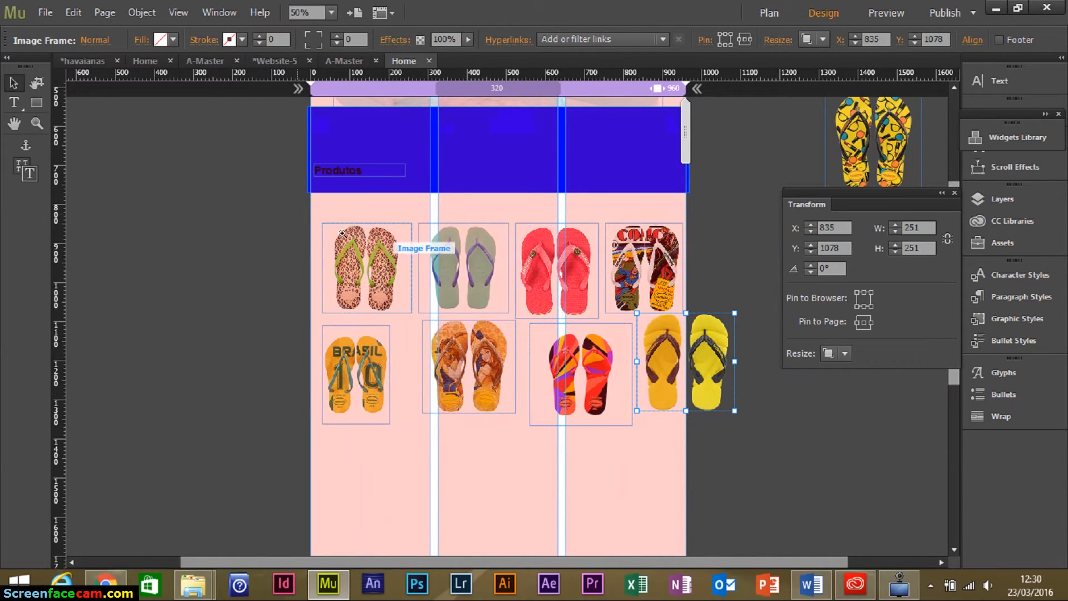
left_click_drag(748, 474, 300, 216)
left_click(231, 376)
left_click_drag(226, 353, 244, 354)
left_click(282, 228)
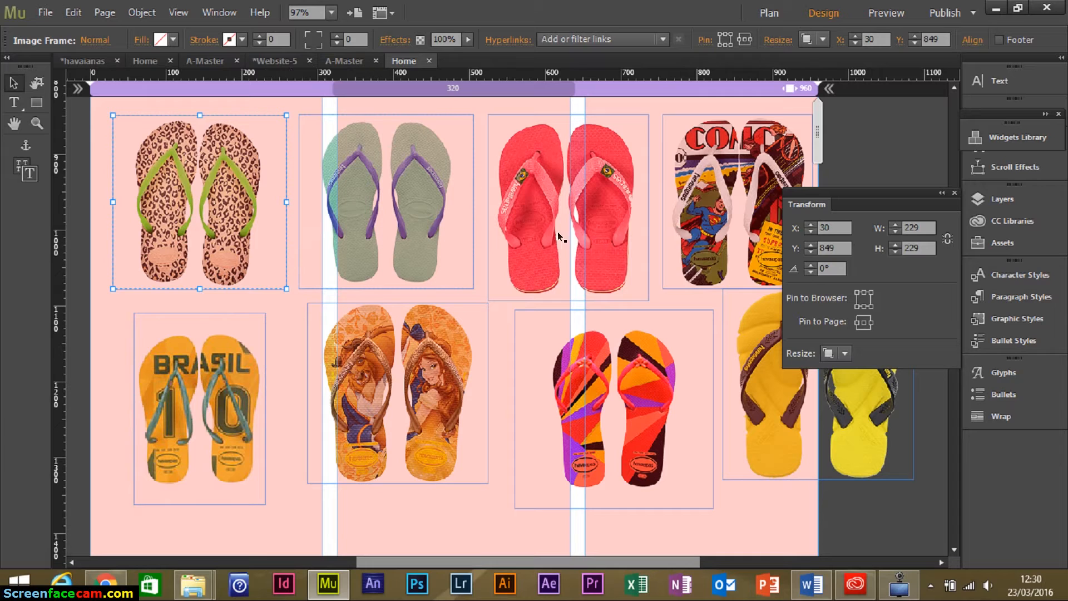
Line up the Beauty sandal in row two and trim and resize the colourful sandal frame.
left_click_drag(421, 418, 416, 434)
left_click_drag(548, 436, 521, 445)
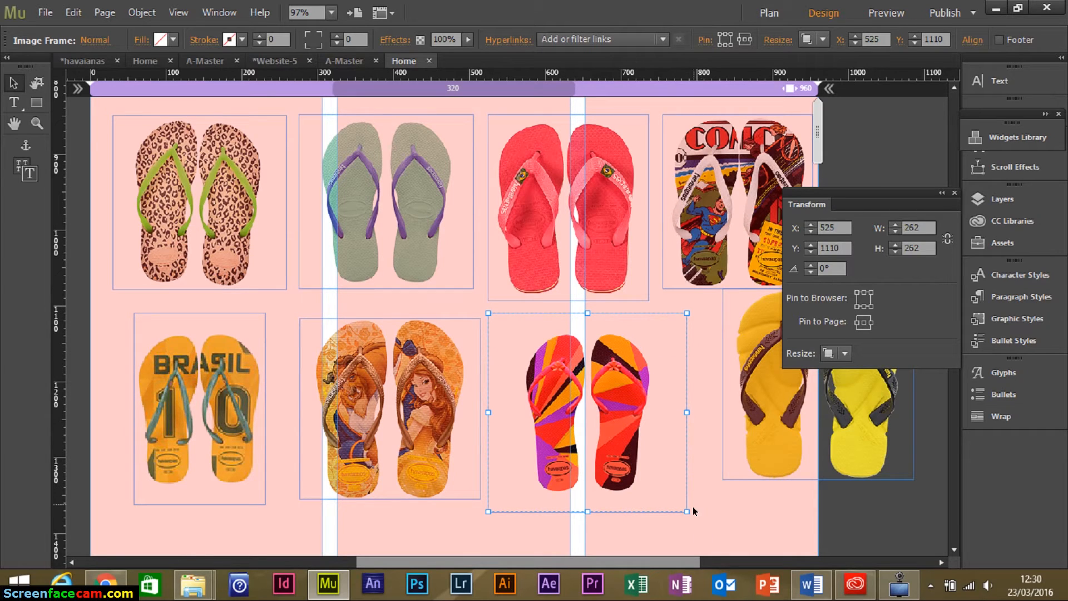
left_click_drag(684, 507, 660, 506)
left_click_drag(488, 506, 513, 506)
mouse_move(588, 313)
left_mouse_down()
mouse_move(586, 329)
mouse_move(588, 320)
left_mouse_up()
left_click_drag(584, 507, 587, 498)
left_click_drag(624, 412, 606, 406)
Shrink the yellow sandal into the second row and align the comic sandal with the top row.
left_click_drag(772, 430, 681, 461)
left_click_drag(842, 504, 819, 485)
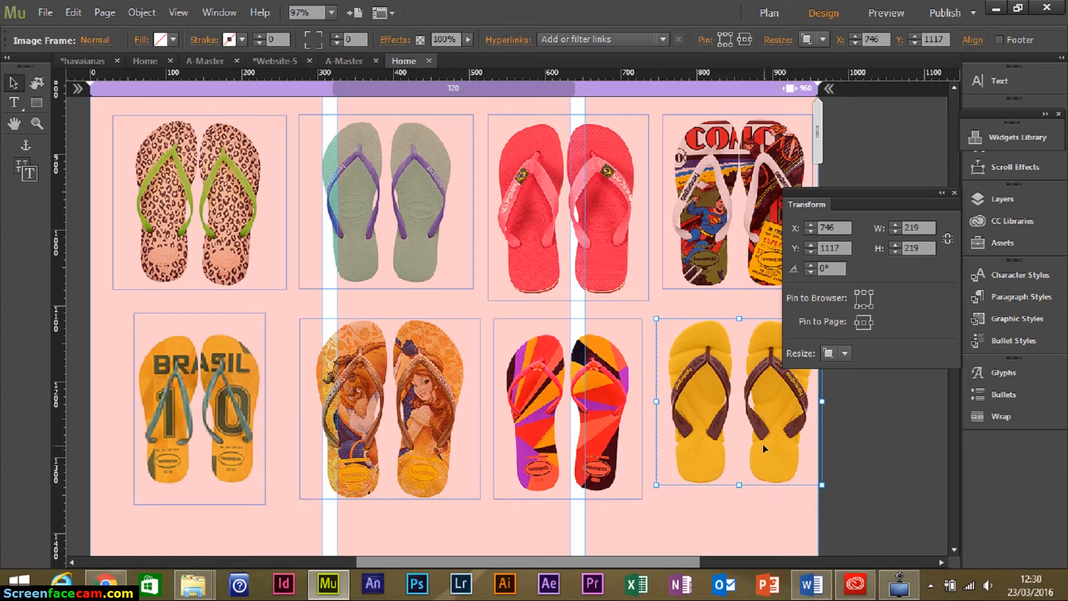
left_click_drag(763, 444, 766, 456)
left_click_drag(732, 200, 720, 222)
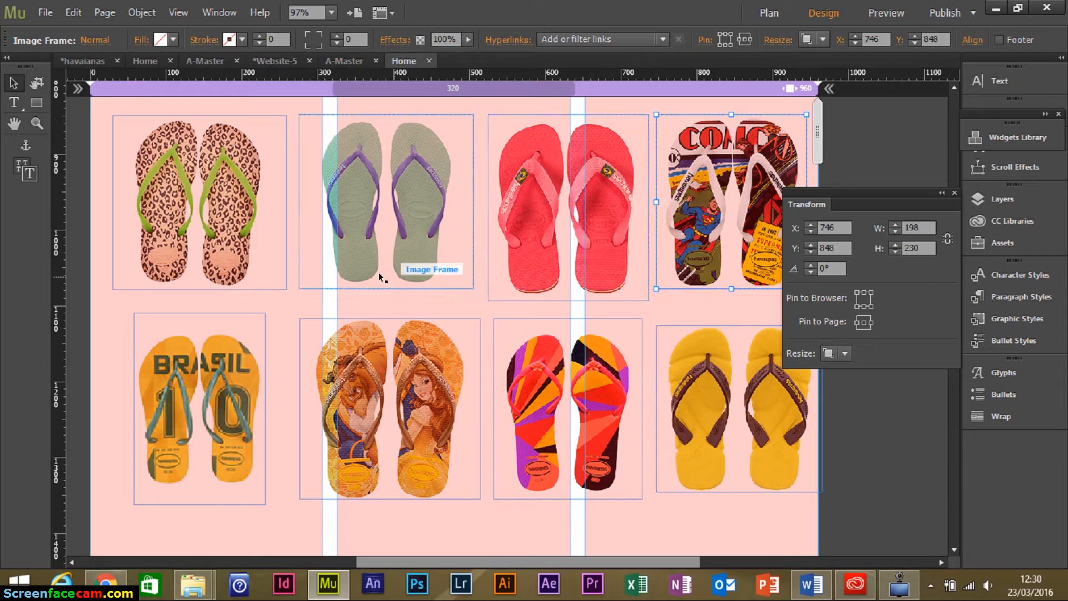
Shift-select all eight sandal images to check the rows, then clear the selection.
left_click(236, 241)
left_click(351, 209, "shift")
left_click(521, 217, "shift")
left_click(700, 195, "shift")
left_click(702, 349, "shift")
left_click(587, 372, "shift")
left_click(425, 386, "shift")
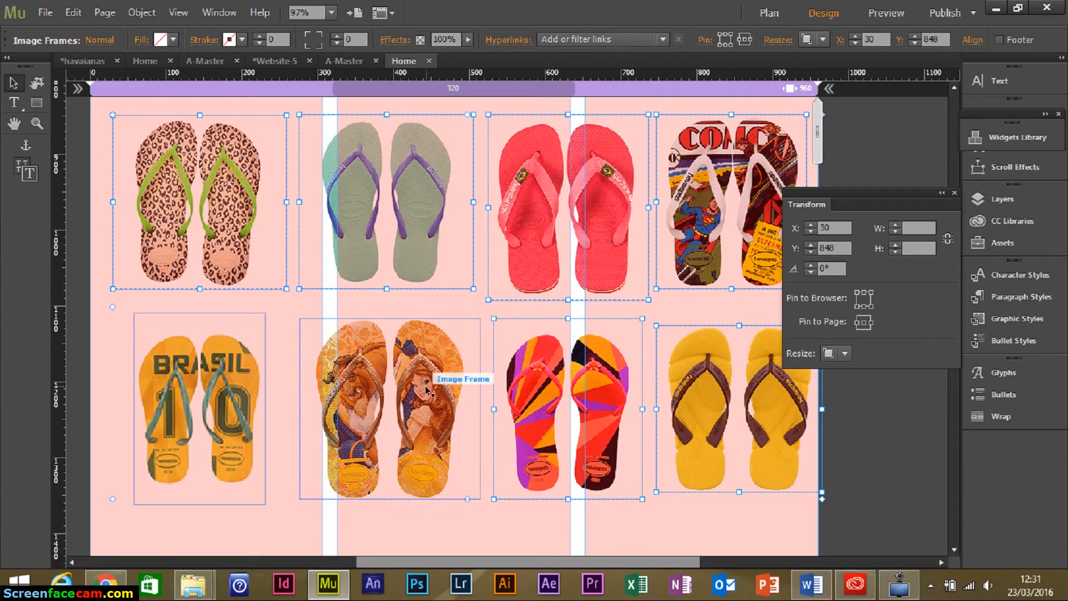
left_click(196, 379, "shift")
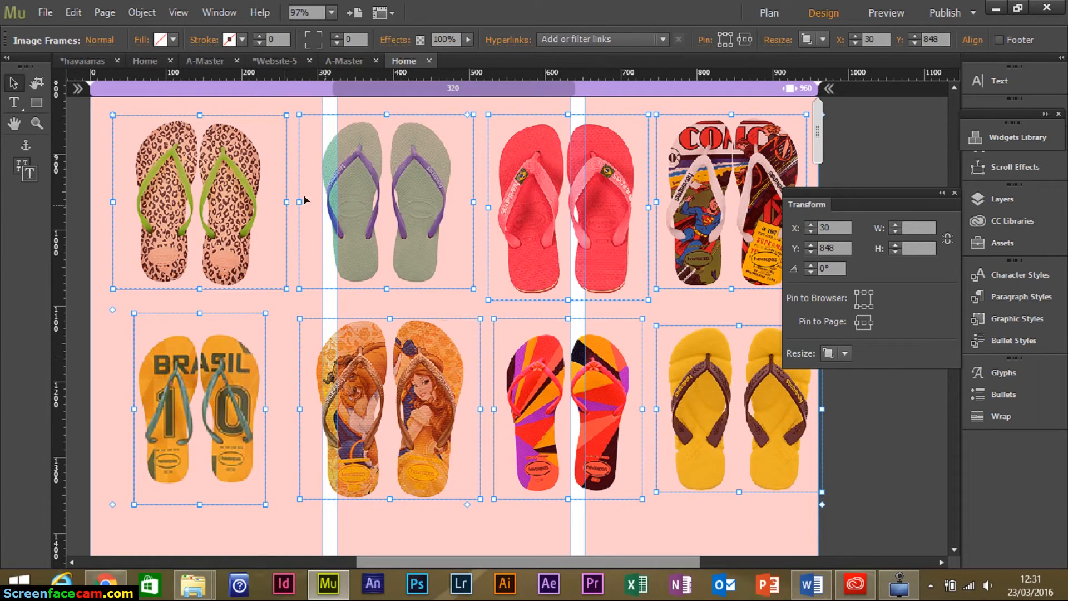
left_click(281, 390)
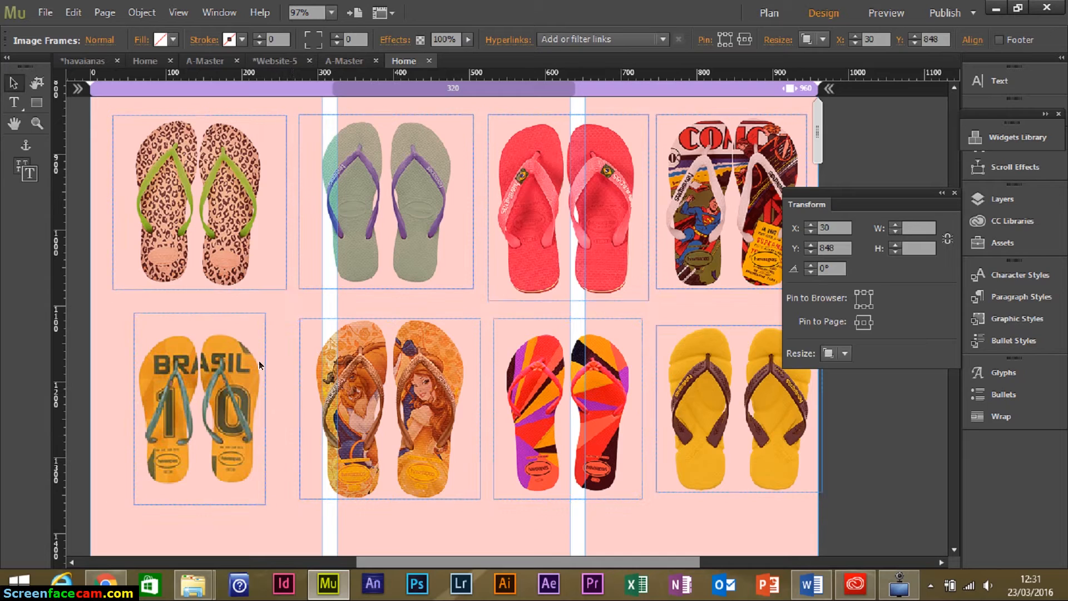
Trim, enlarge and nudge the Brasil frame into place at X 40, Y 1117.
left_click(195, 314)
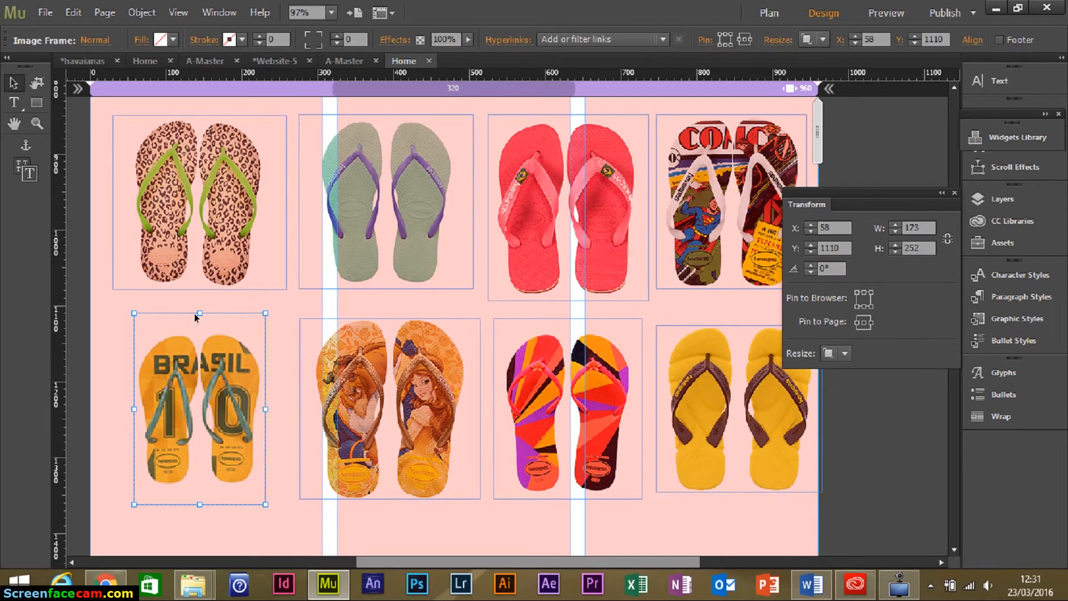
left_click_drag(199, 329, 199, 327)
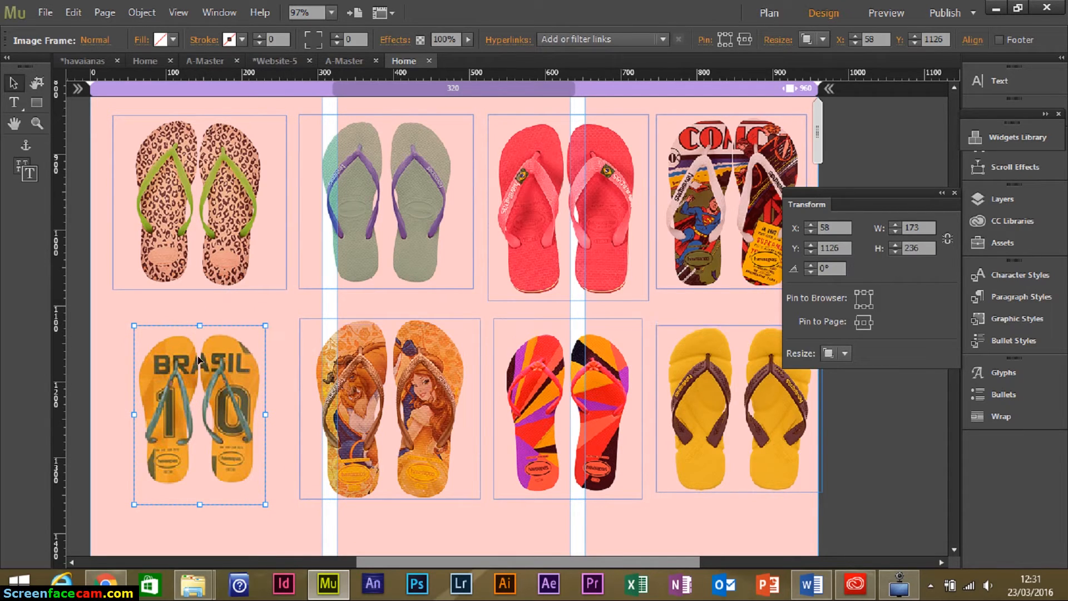
left_click_drag(195, 503, 195, 491)
mouse_move(224, 400)
left_mouse_down()
mouse_move(212, 386)
mouse_move(205, 394)
left_mouse_up()
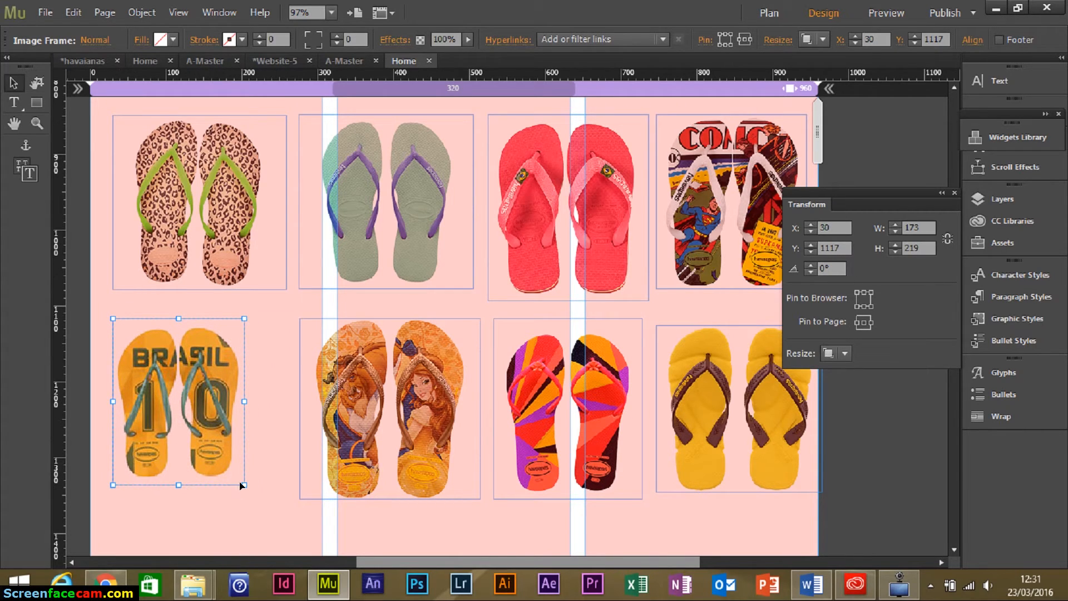
left_click_drag(244, 485, 259, 500)
left_click_drag(218, 445, 225, 437)
key("ctrl+z")
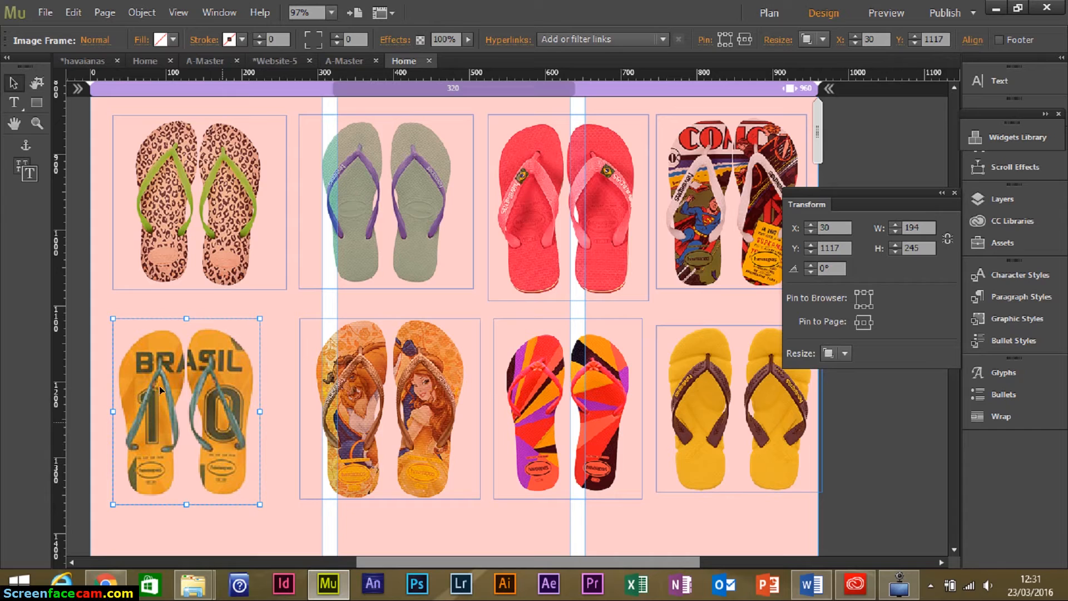
key("Right")
key("Right")
key("Right")
key("Right")
key("Right")
key("Right")
key("Right")
key("Right")
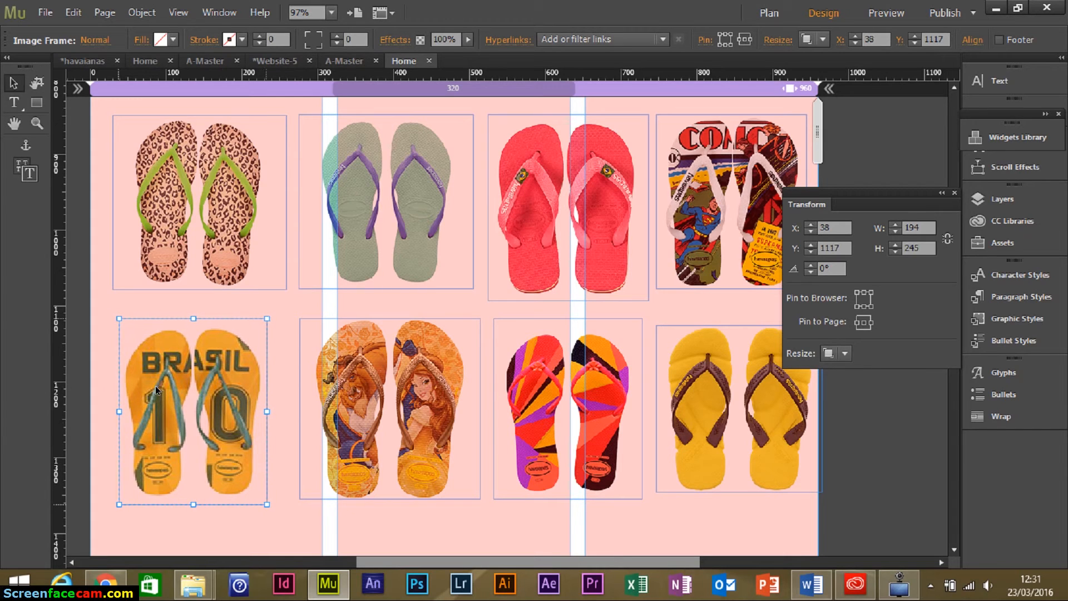
key("Right")
key("Right")
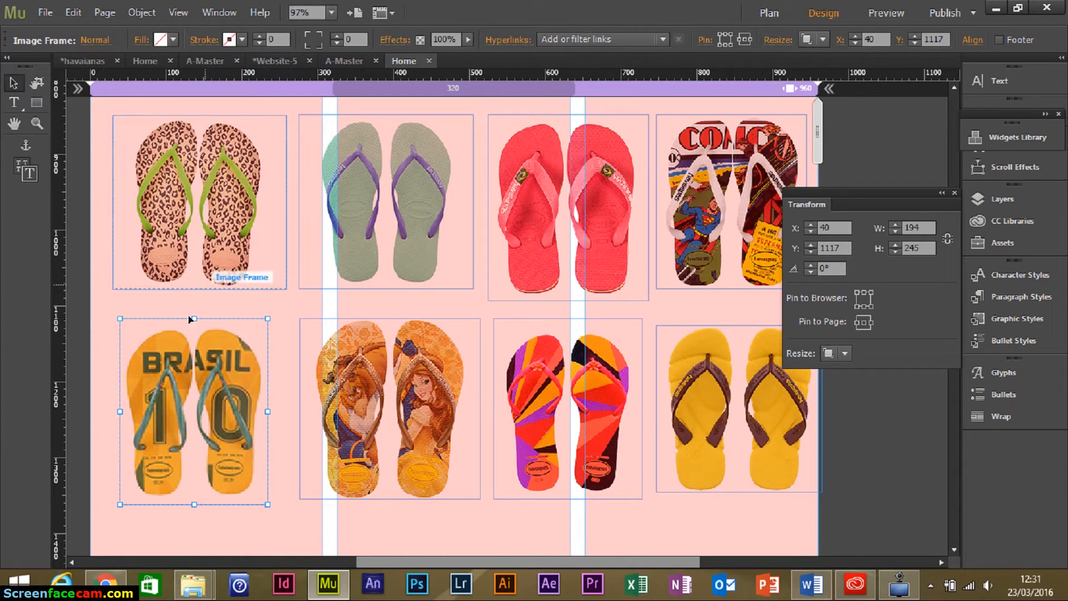
Select all eight sandal image frames across both rows.
left_click(201, 196)
left_click(367, 175, "shift")
left_click(554, 151, "shift")
left_click(687, 149, "shift")
left_click(726, 358, "shift")
left_click(607, 359, "shift")
left_click(435, 356, "shift")
left_click(246, 363, "shift")
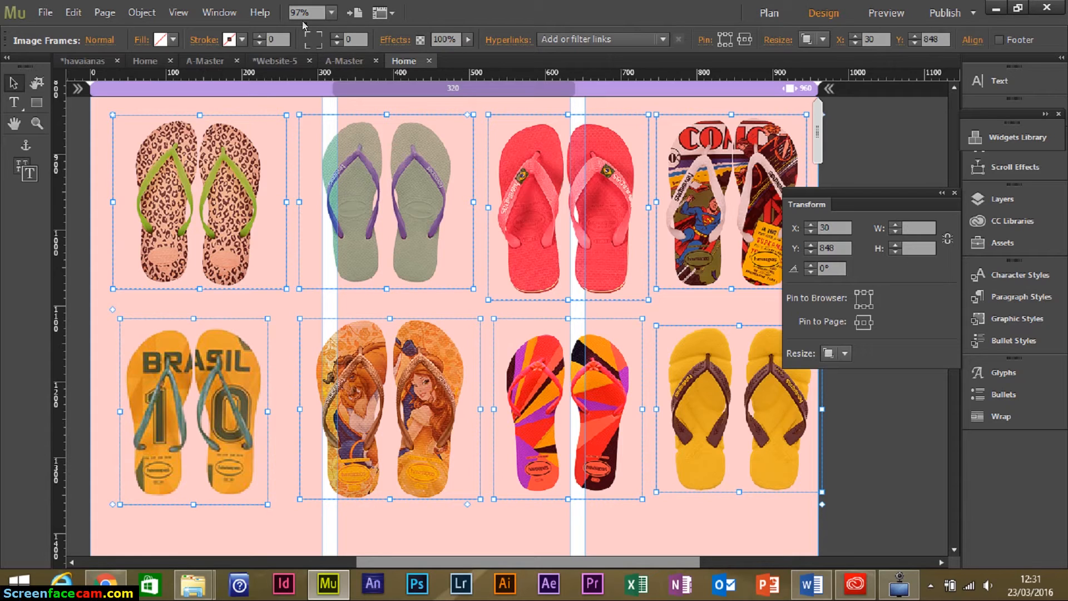
Set Corner Radius to 27 on the eight selected sandal frames and fill them white.
left_click(319, 45)
left_click(338, 35)
left_click(339, 36)
left_click(337, 35)
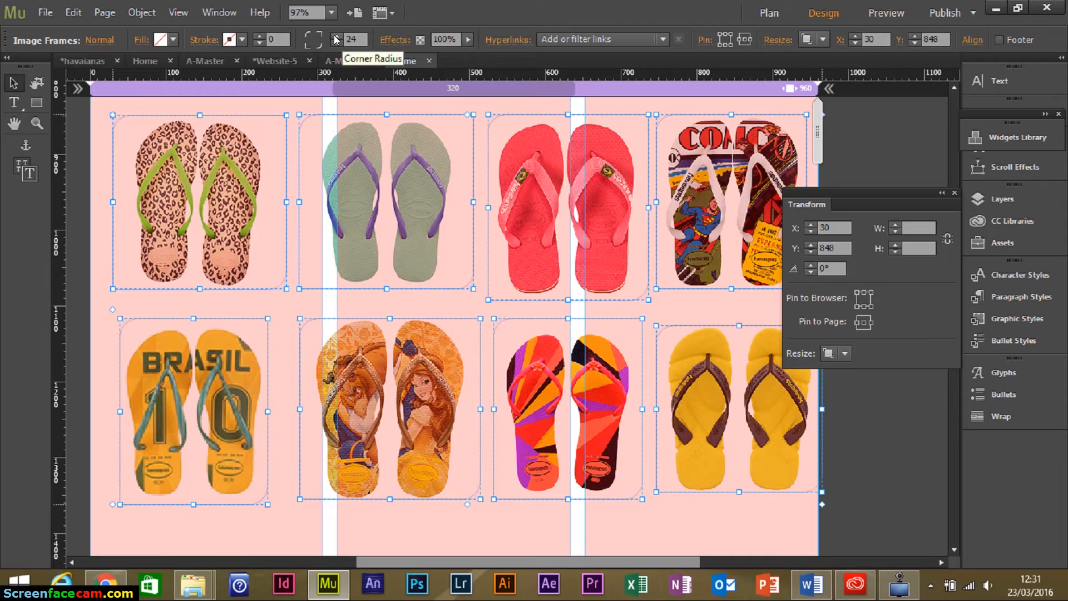
key("Up")
key("Up")
key("Up")
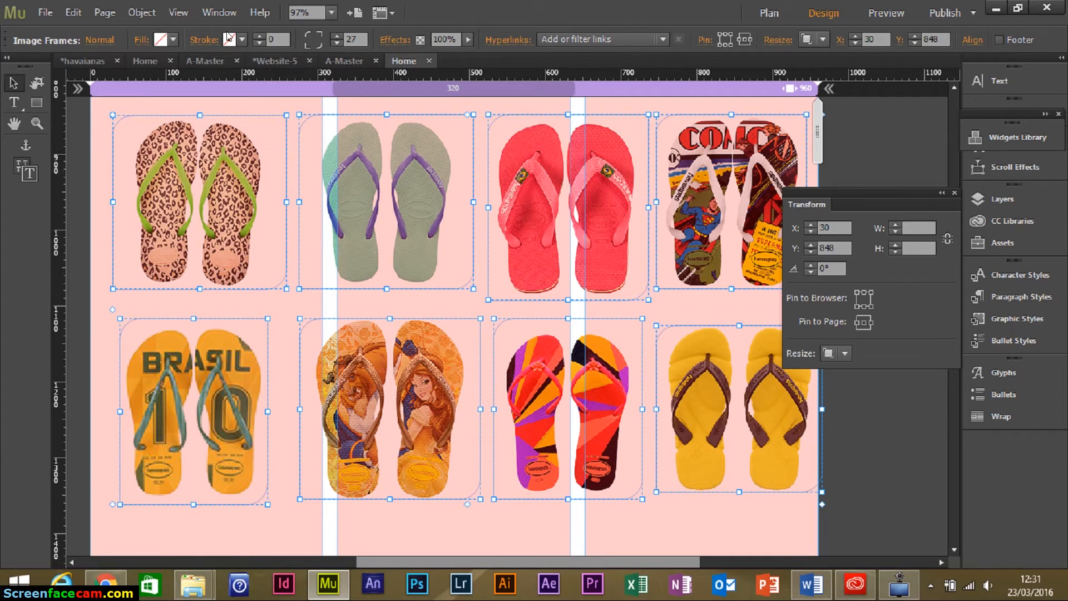
left_click(170, 42)
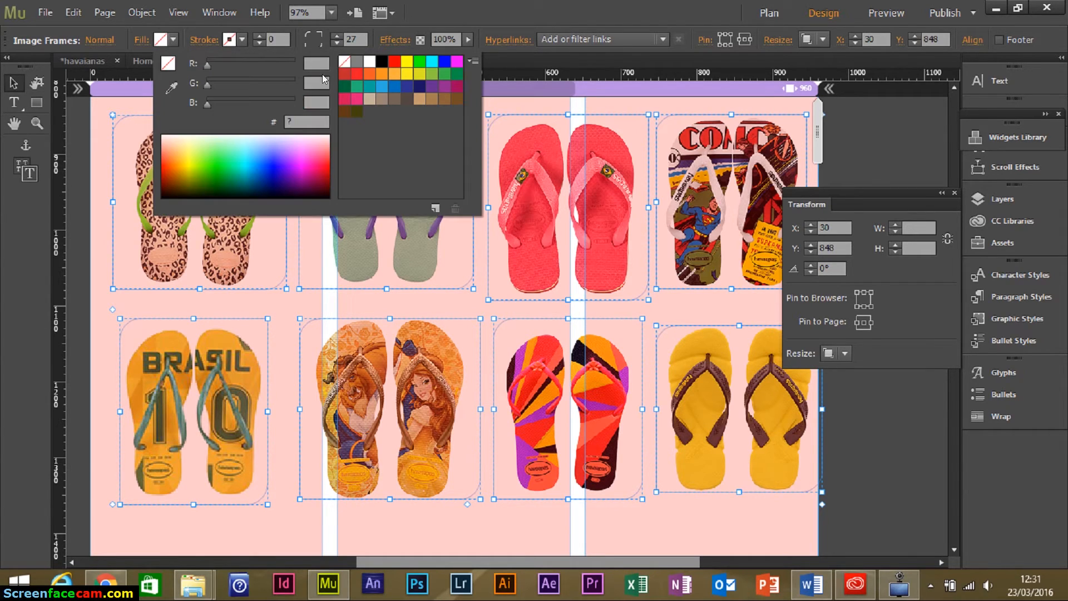
left_click(369, 61)
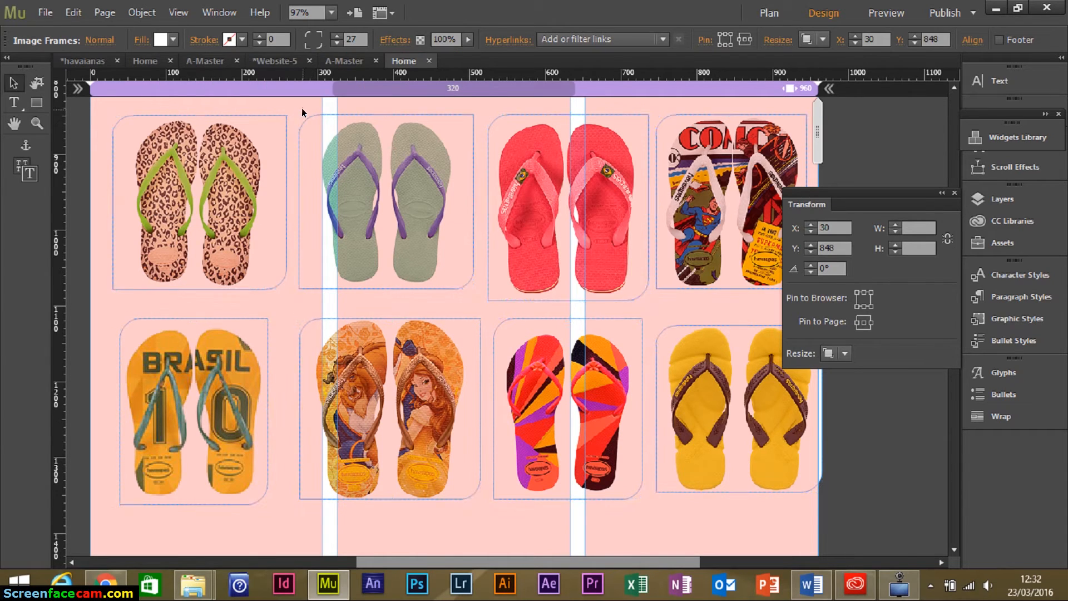
Give the leopard and green sandal frames black outlines.
left_click(300, 109)
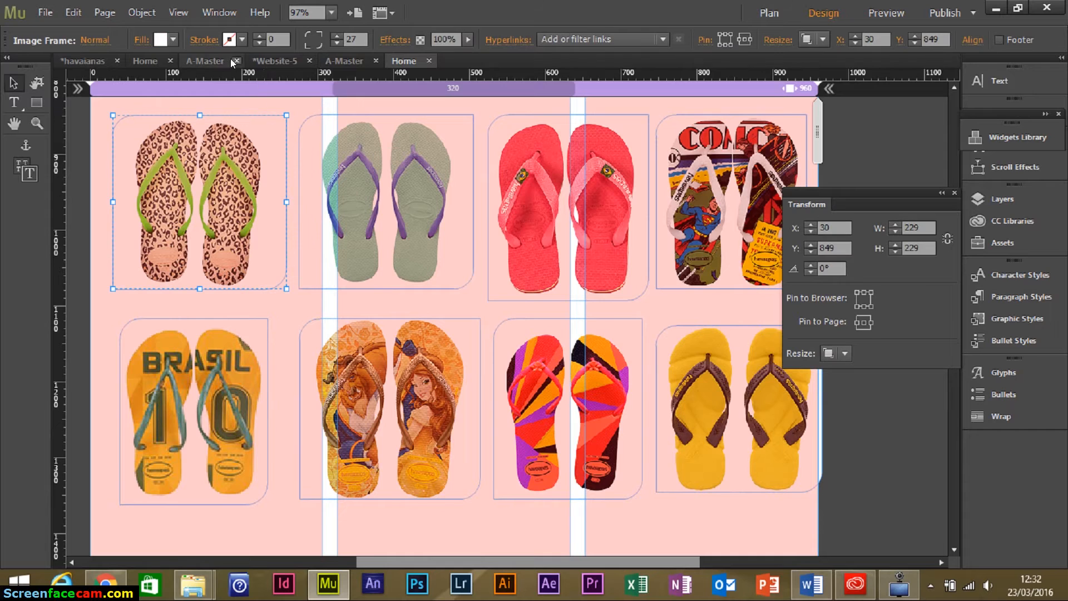
left_click(163, 38)
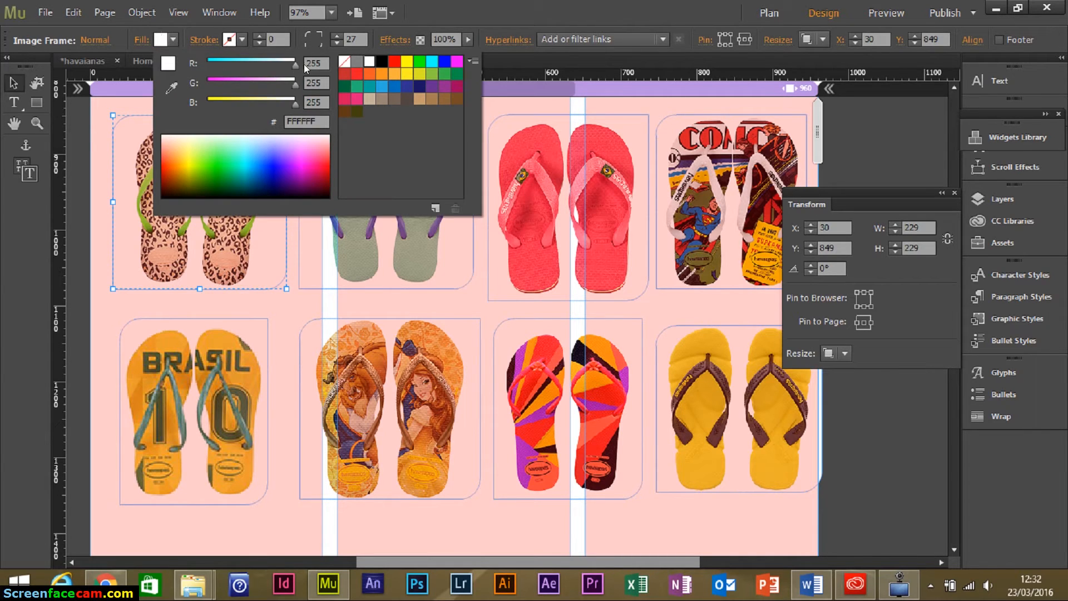
left_click(243, 39)
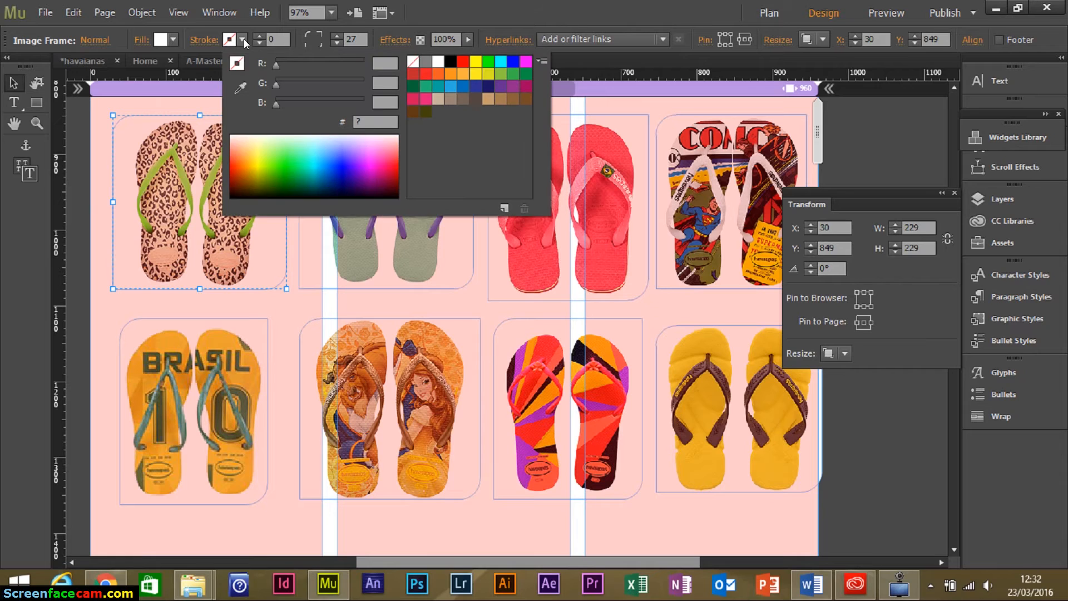
left_click(454, 61)
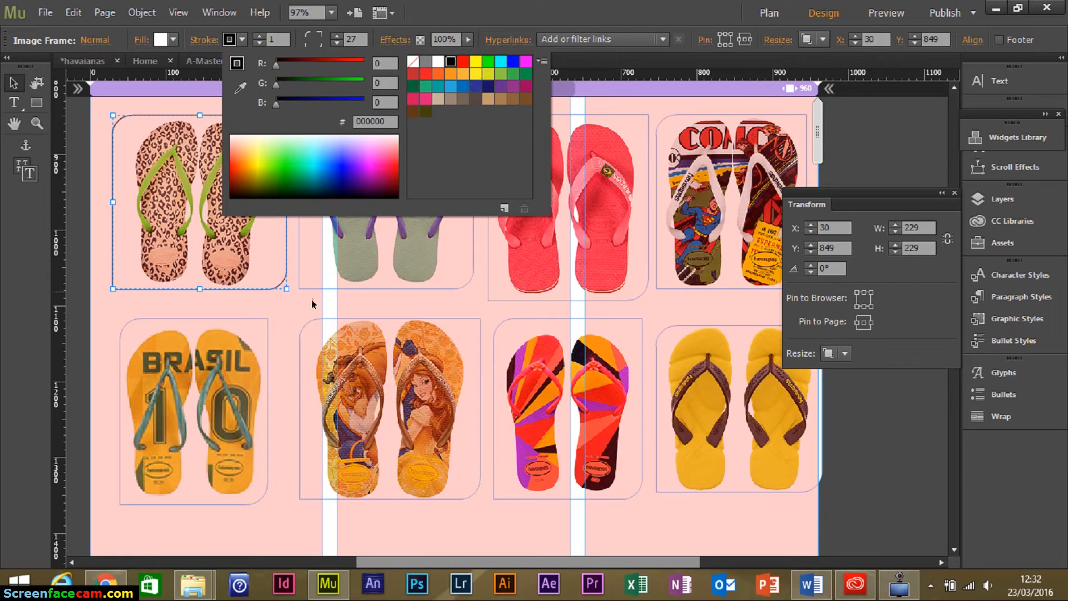
left_click(466, 312)
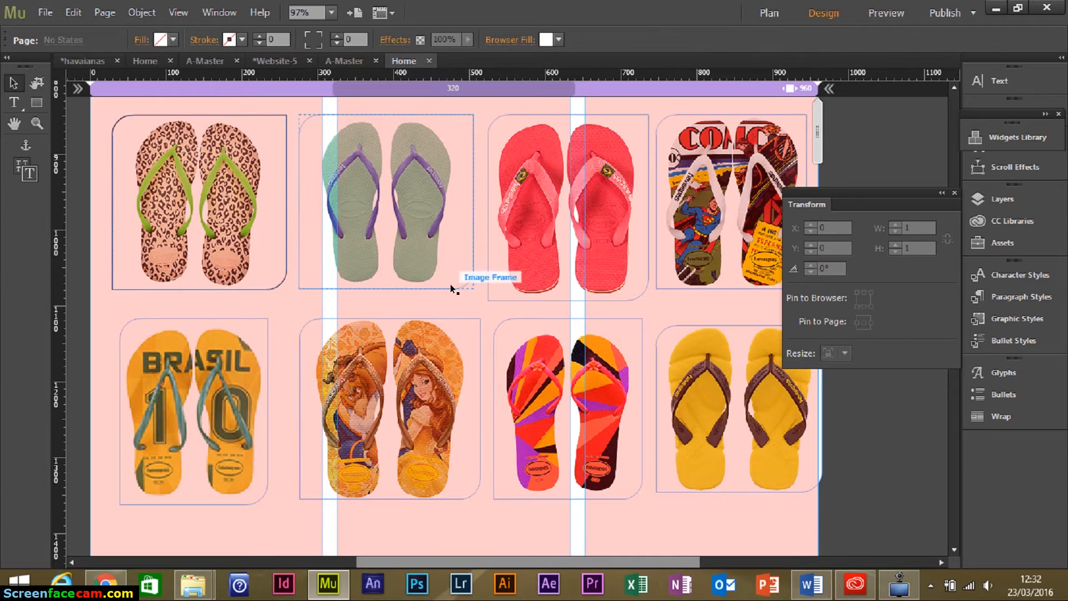
left_click(447, 287)
left_click(242, 39)
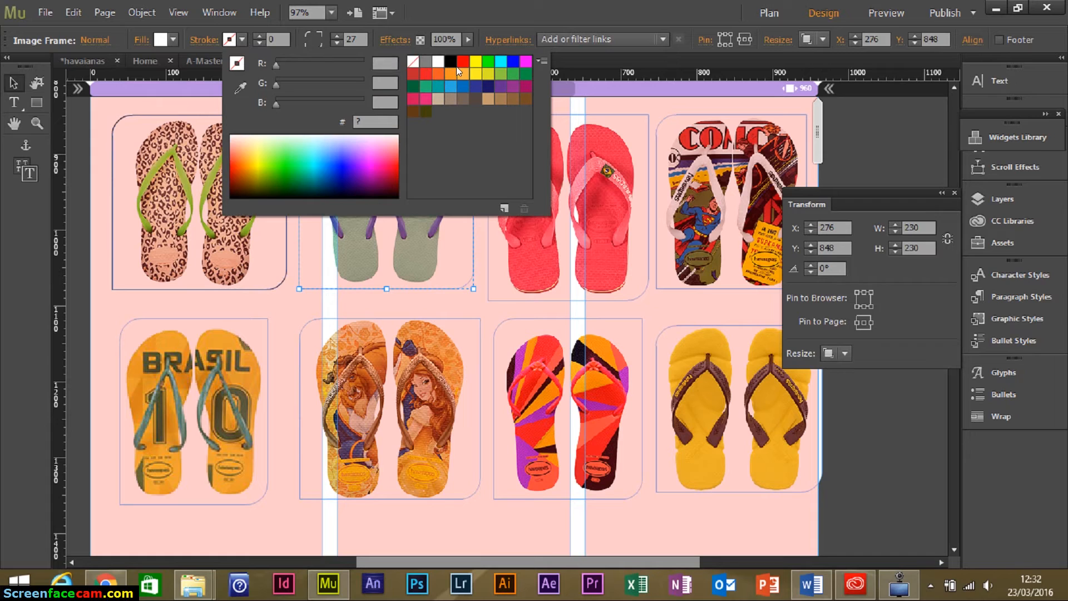
left_click(457, 65)
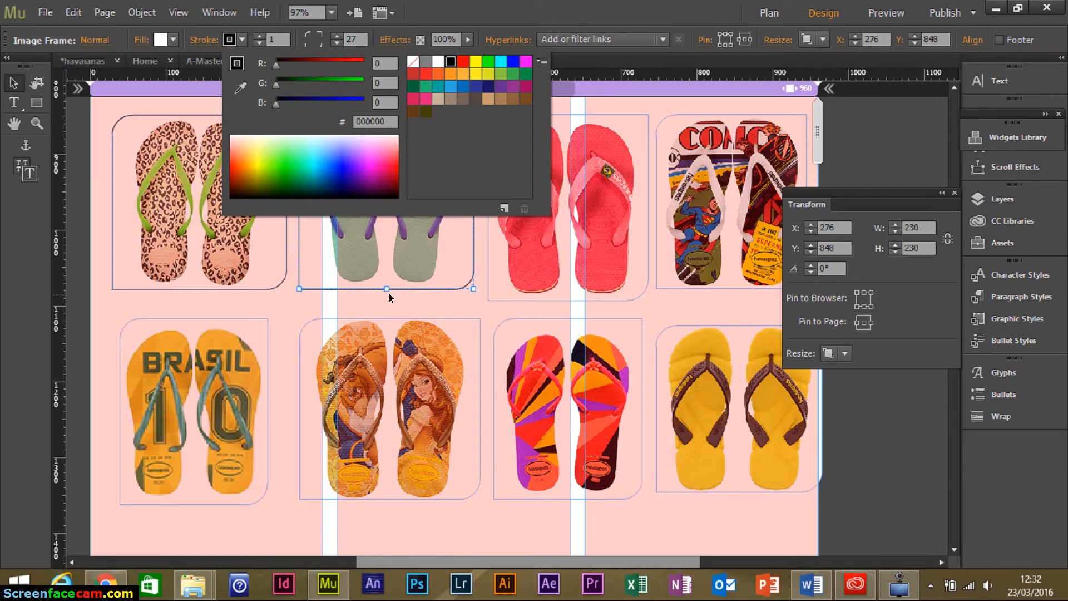
Select all eight sandal frames and outline them in black.
left_click(525, 260, "shift")
left_click(669, 248, "shift")
left_click(686, 346, "shift")
left_click(612, 408, "shift")
left_click(364, 399, "shift")
left_click(210, 386, "shift")
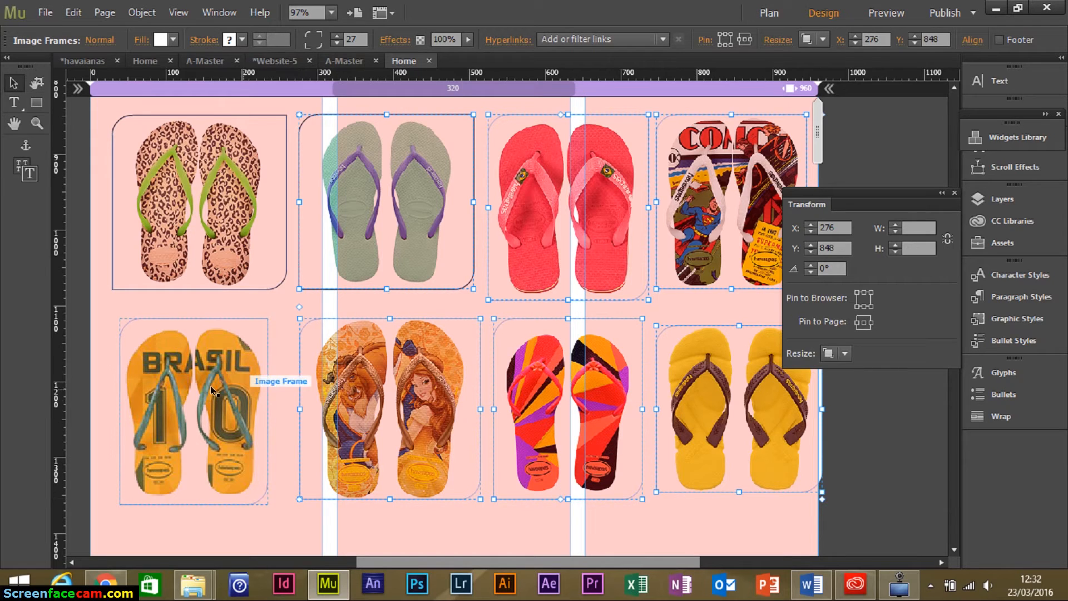
left_click(240, 41)
left_click(450, 60)
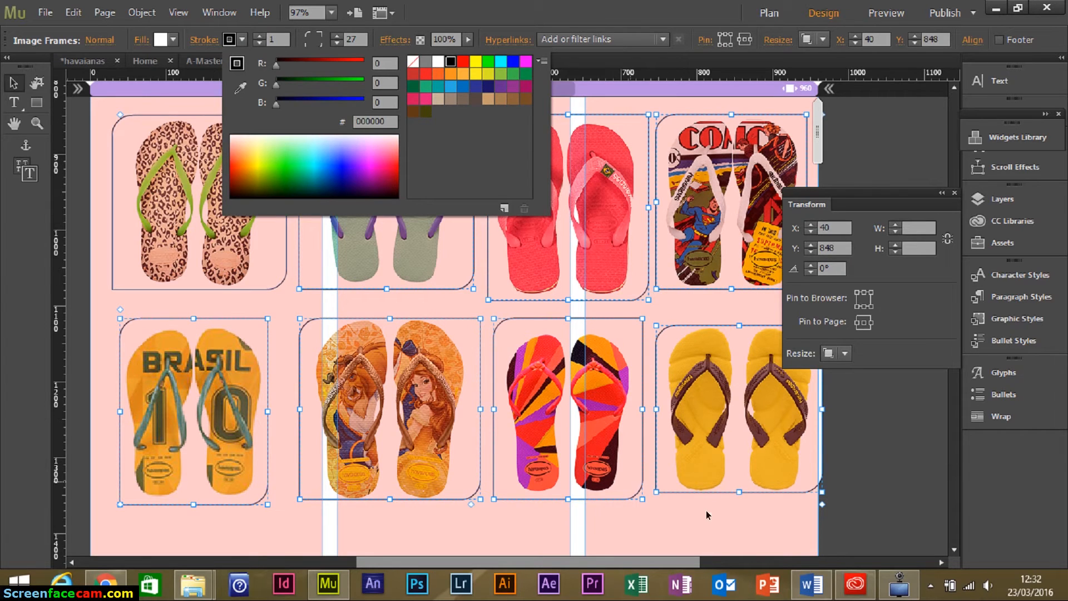
left_click(724, 527)
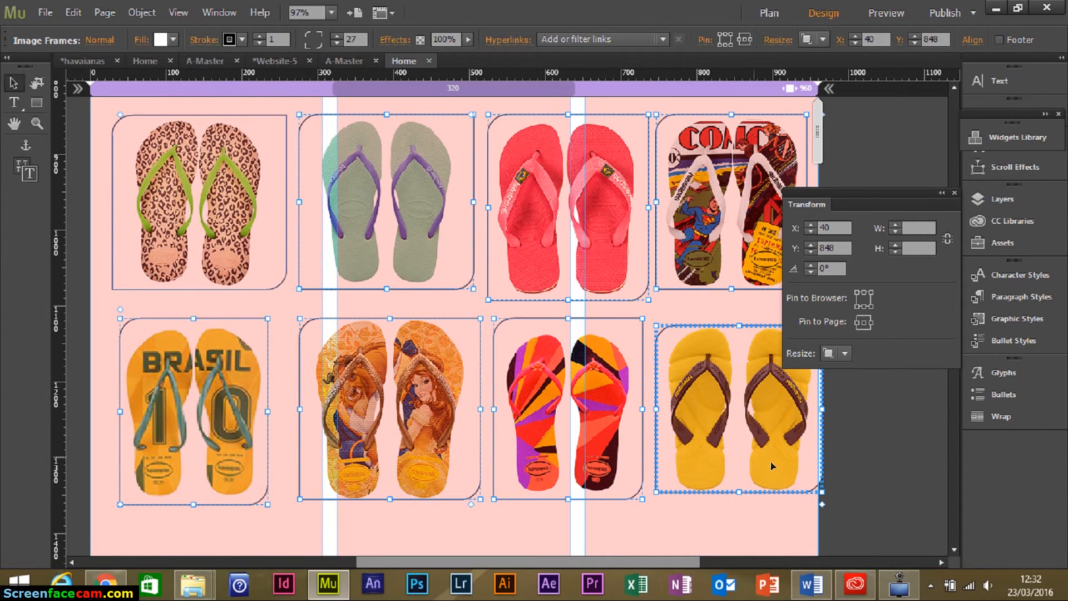
Nudge the sandal grid left and move the leopard frame to X 20, Y 849.
key("Left")
key("Left")
key("Left")
key("Left")
key("Left")
key("Left")
key("Left")
key("Left")
key("Left")
key("Left")
key("Left")
key("Left")
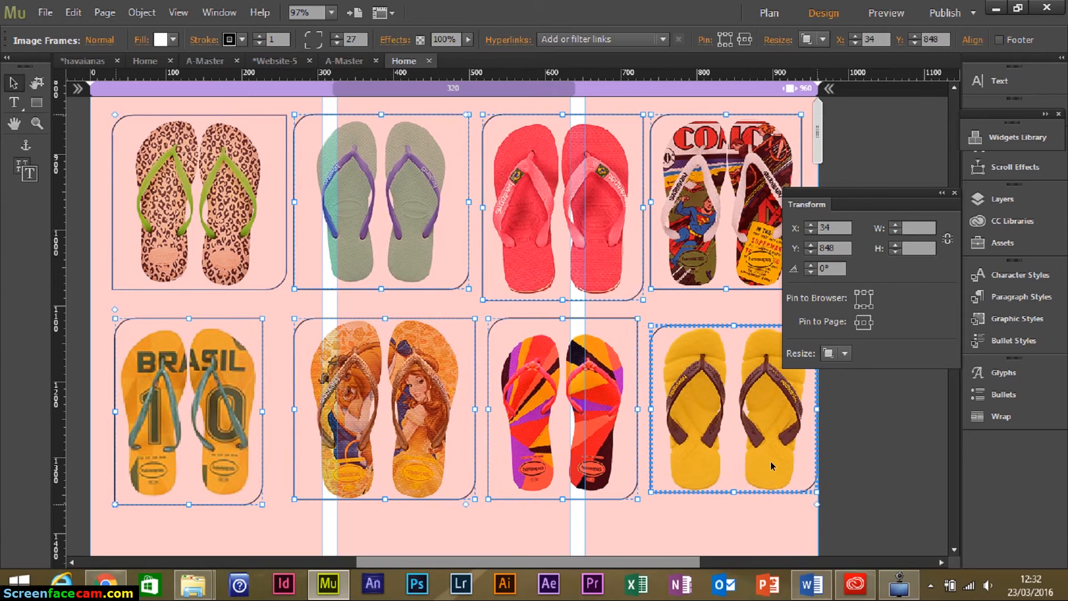
key("Left")
key("Left")
key("Left")
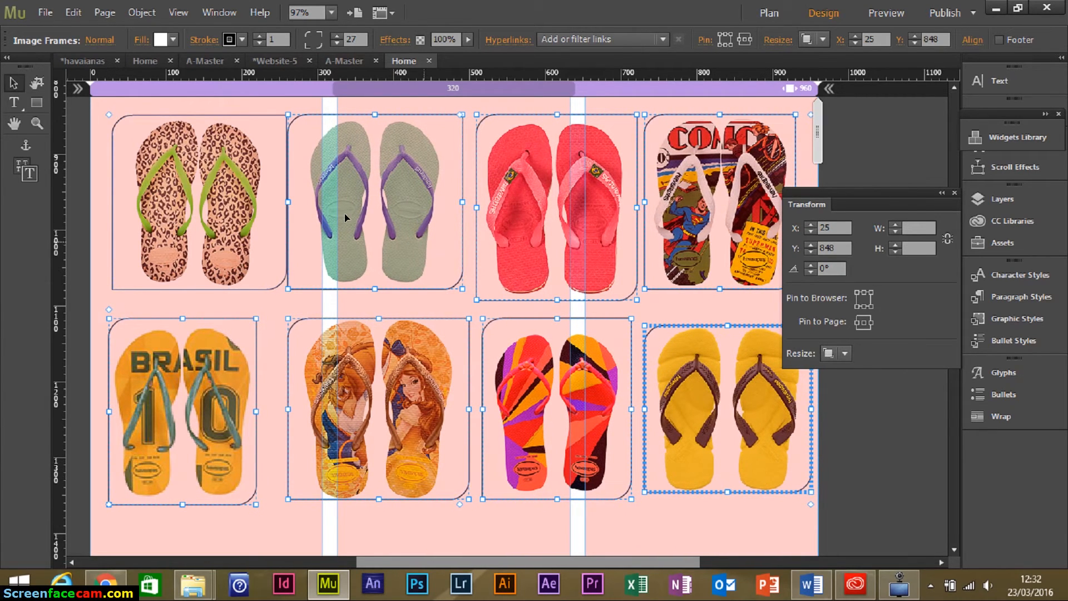
left_click(179, 226)
key("Left")
key("Left")
key("Left")
key("Left")
key("Left")
key("Left")
key("Left")
key("Left")
key("Left")
key("Left")
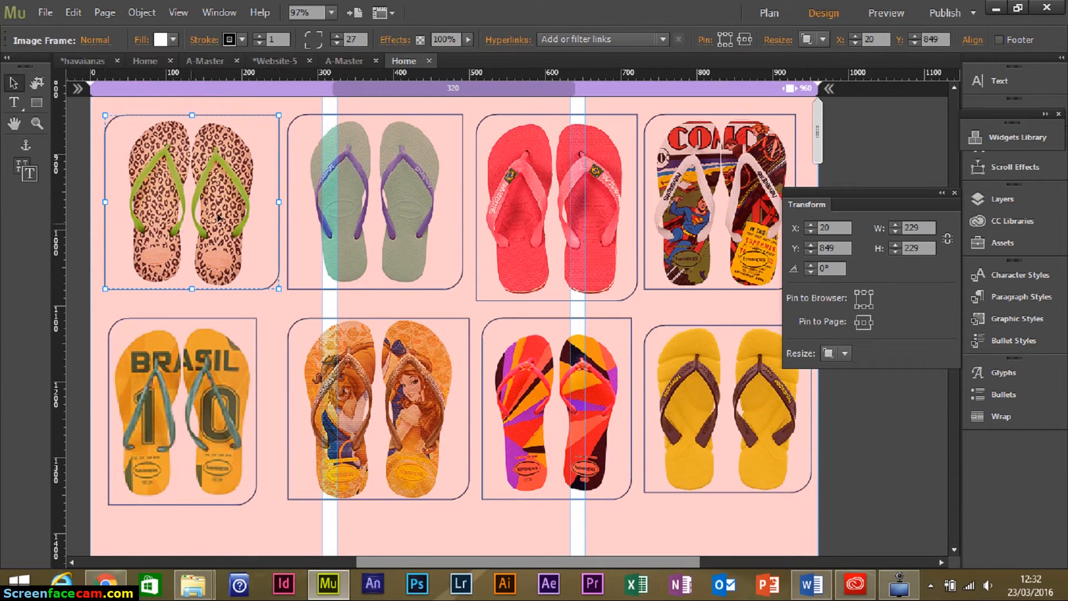
left_click(709, 530)
key("ctrl+minus")
key("ctrl+minus")
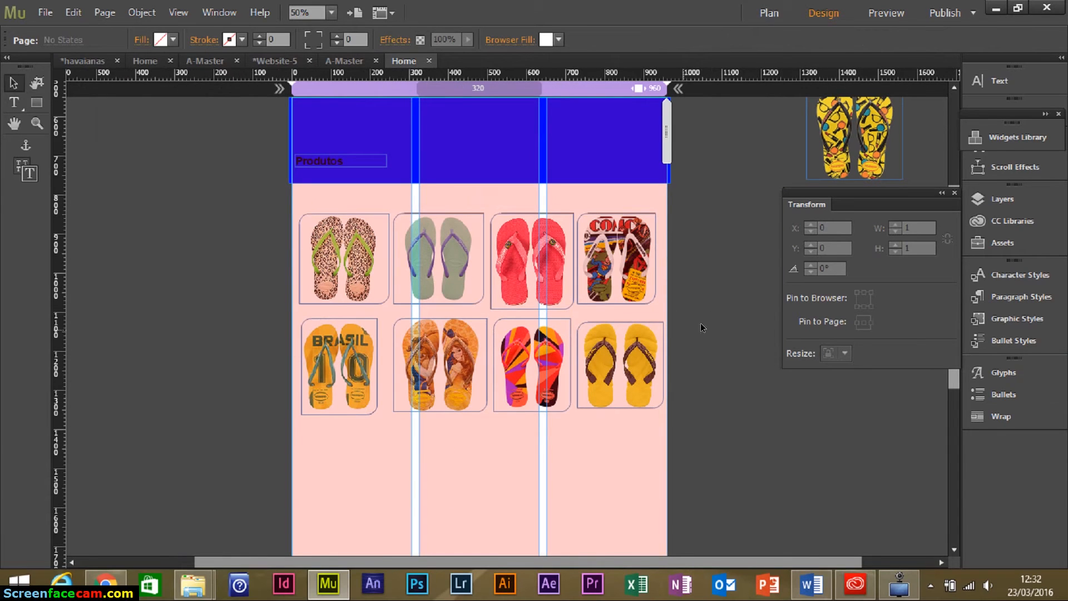
Delete the stray yellow flip-flop image from the pasteboard.
left_click(822, 141)
key("Delete")
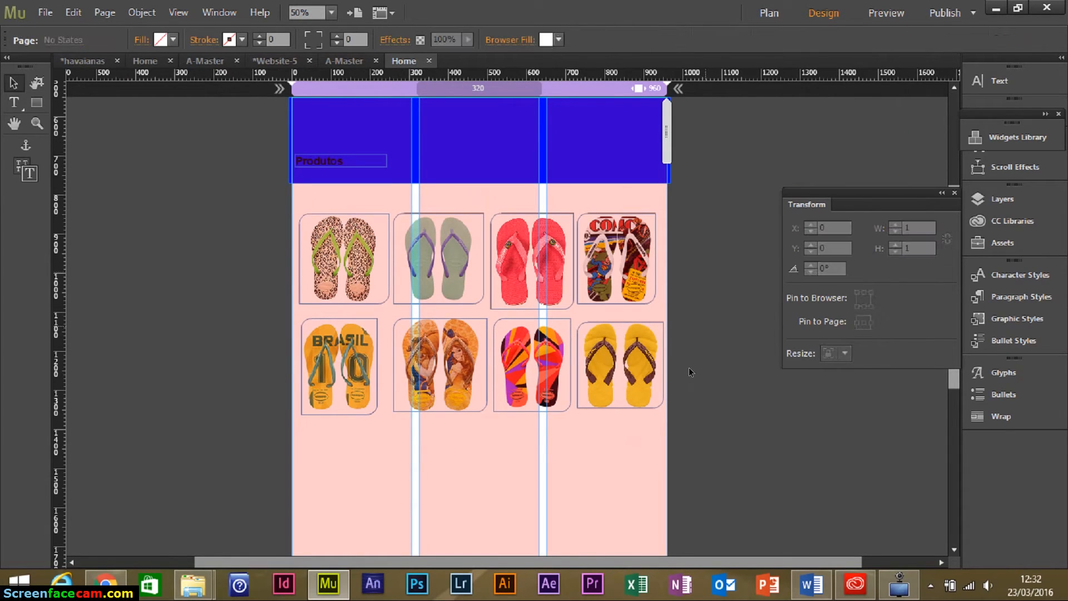
left_click_drag(719, 411, 663, 185)
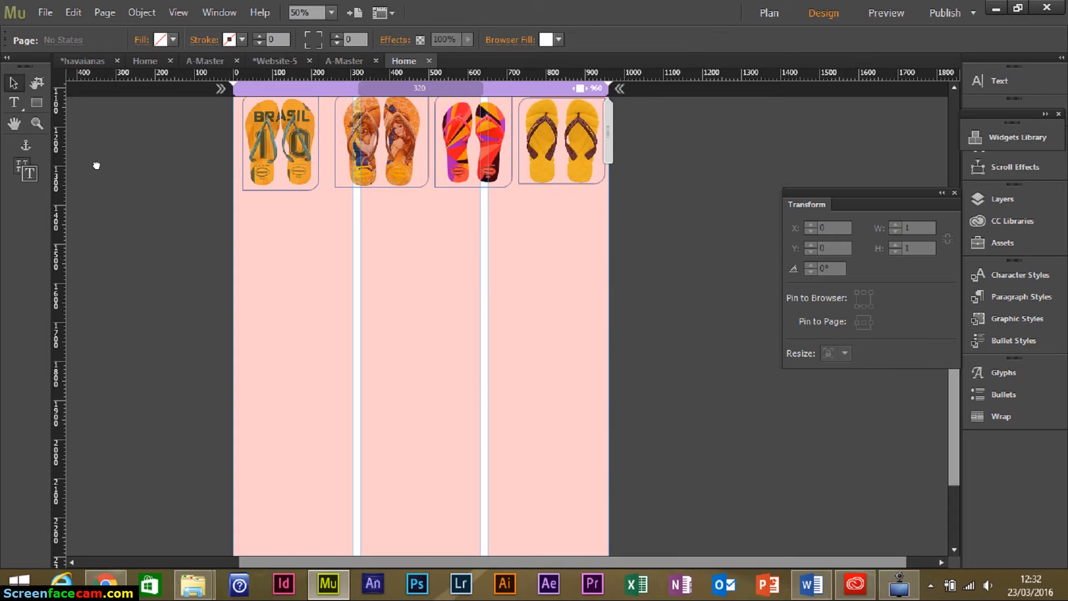
left_click_drag(253, 189, 213, 217)
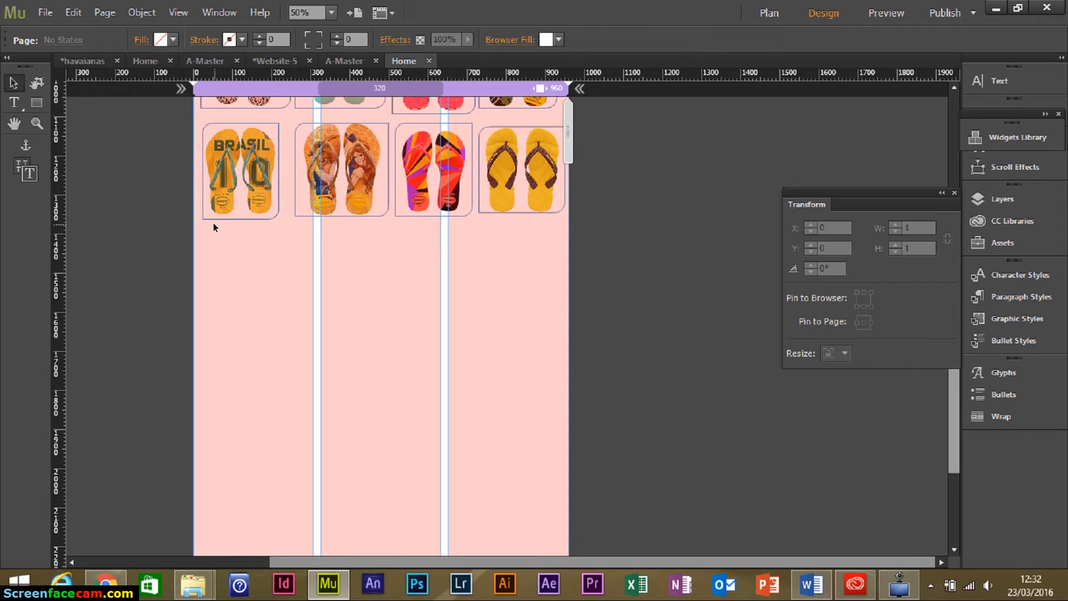
Draw a full-width rectangle at a guide at Y 1500, 220 px tall and filled green.
left_click_drag(135, 72, 148, 273)
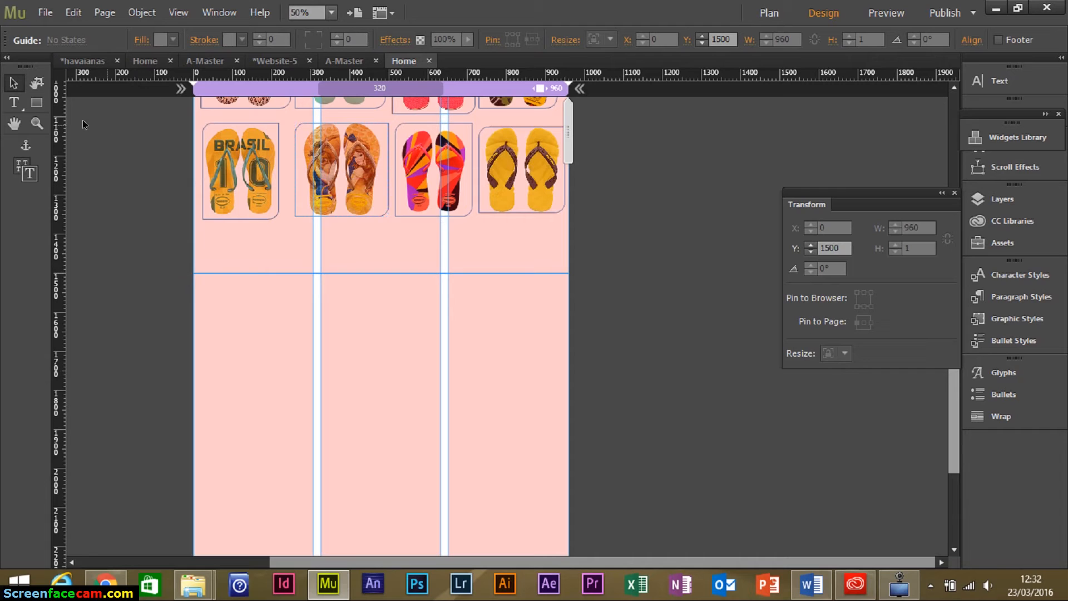
left_click_drag(185, 272, 642, 370)
left_click(878, 248)
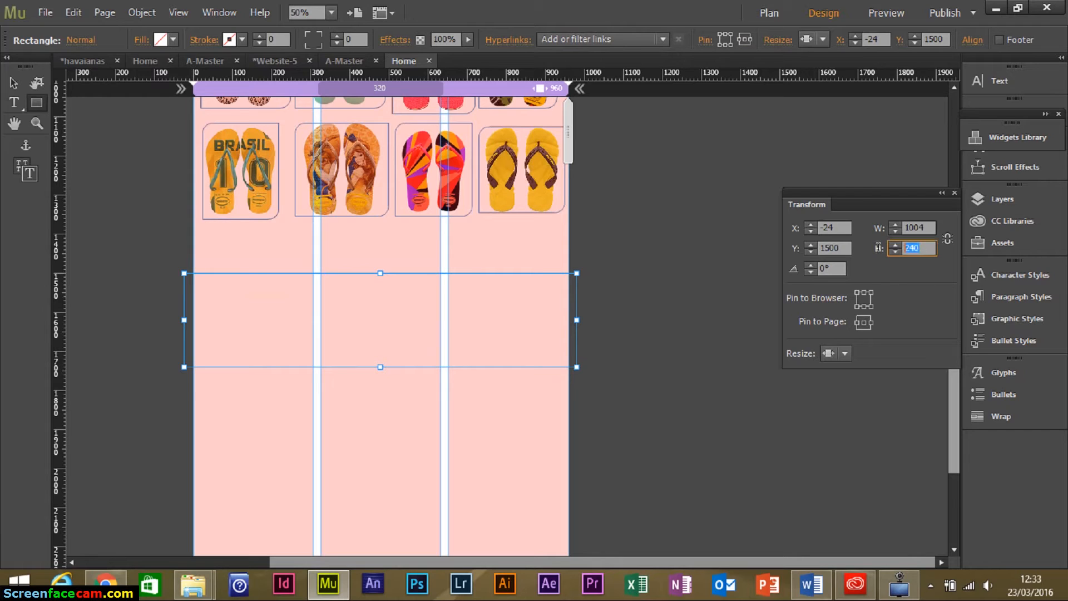
type("220")
key("Return")
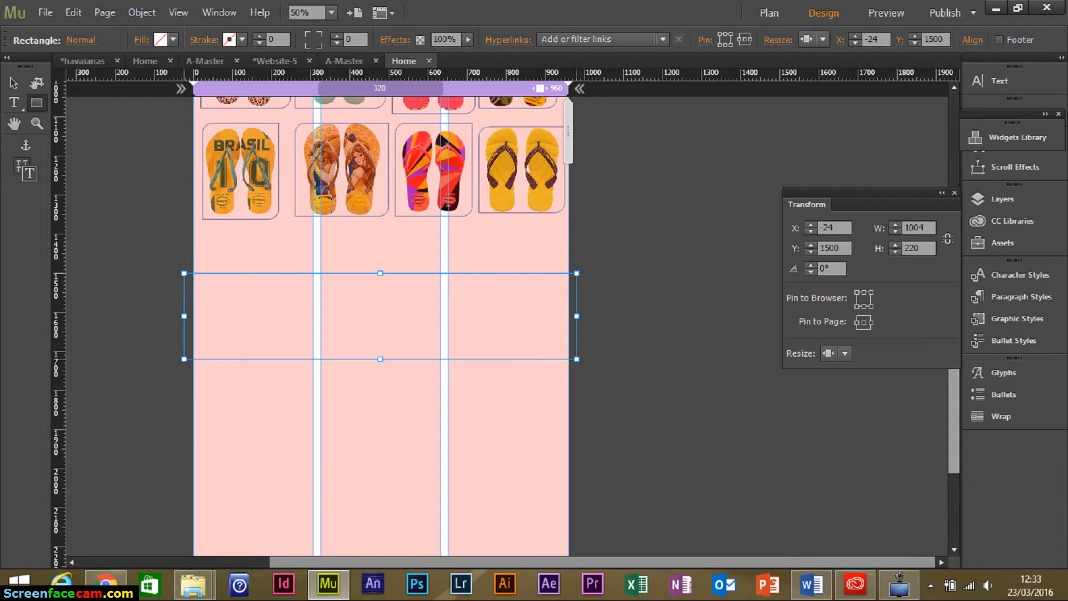
left_click(173, 39)
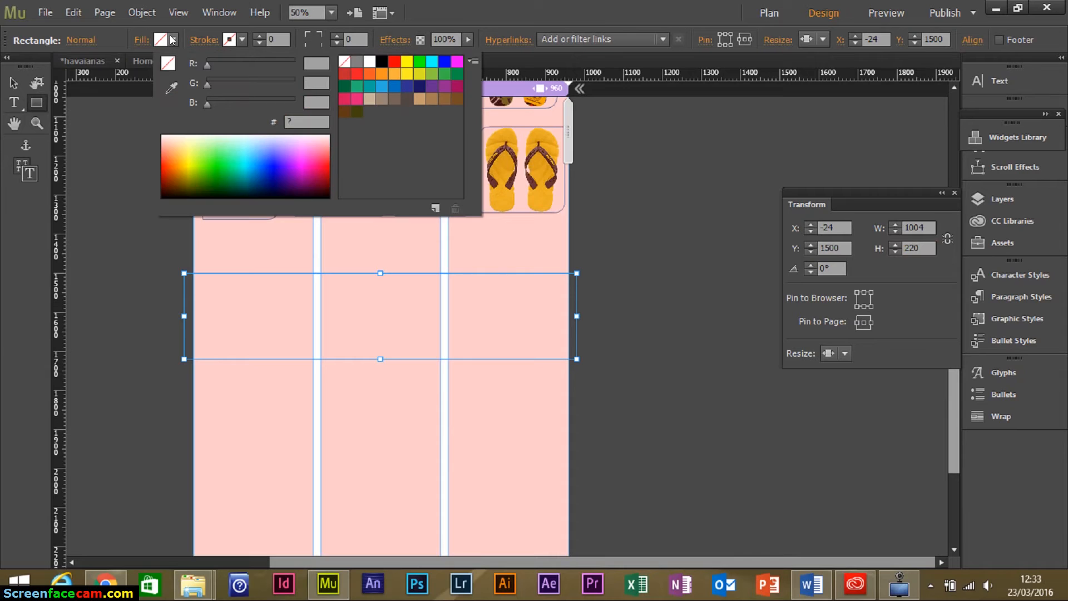
left_click(420, 60)
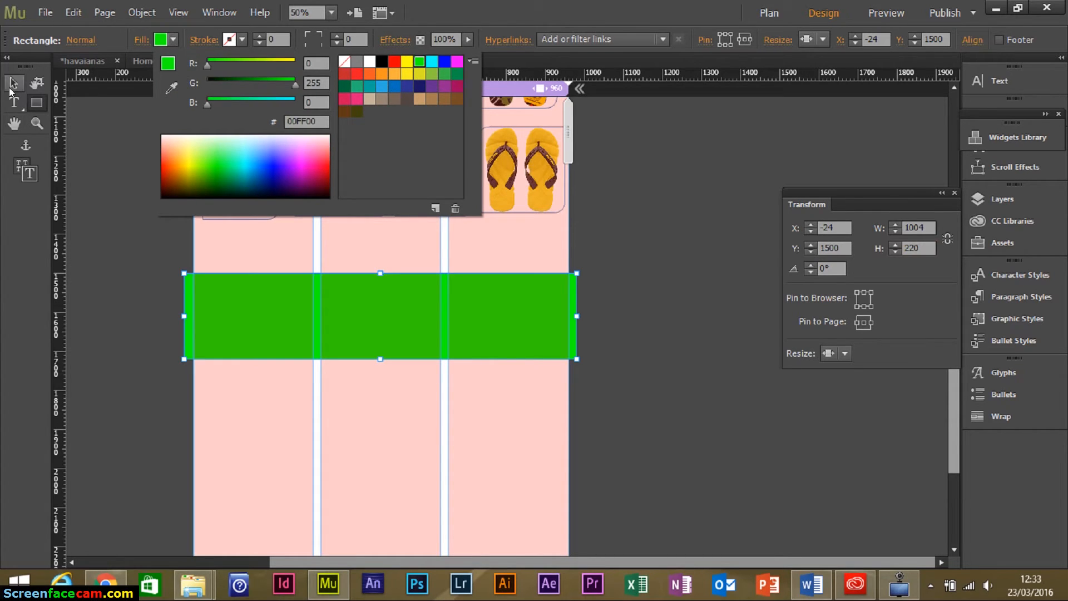
left_click(127, 166)
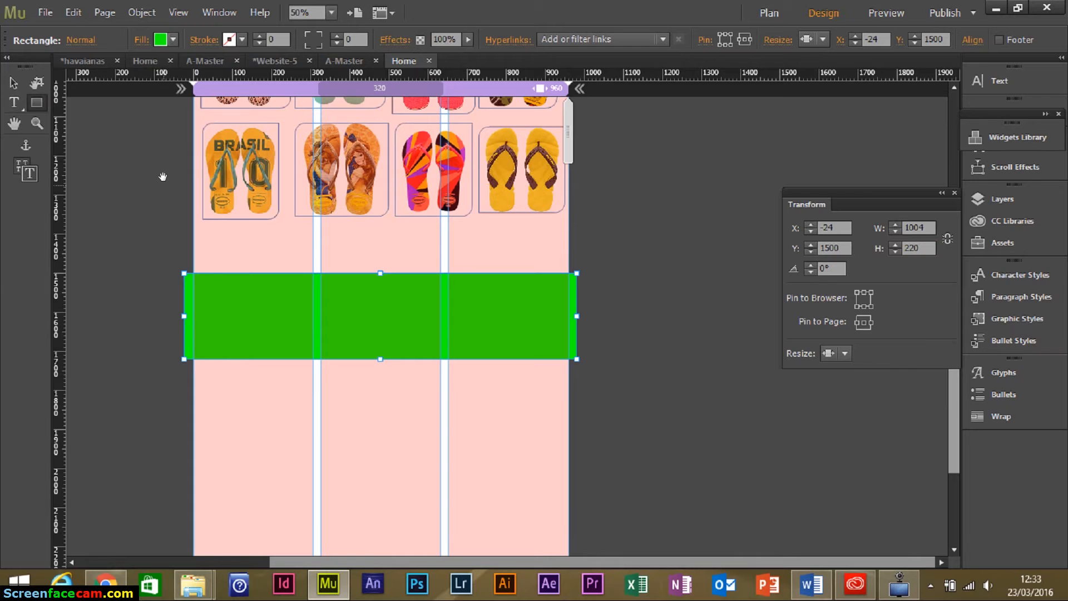
Copy the Produtos heading into the green band and move its layer above the band.
scroll(171, 350, "up", 5)
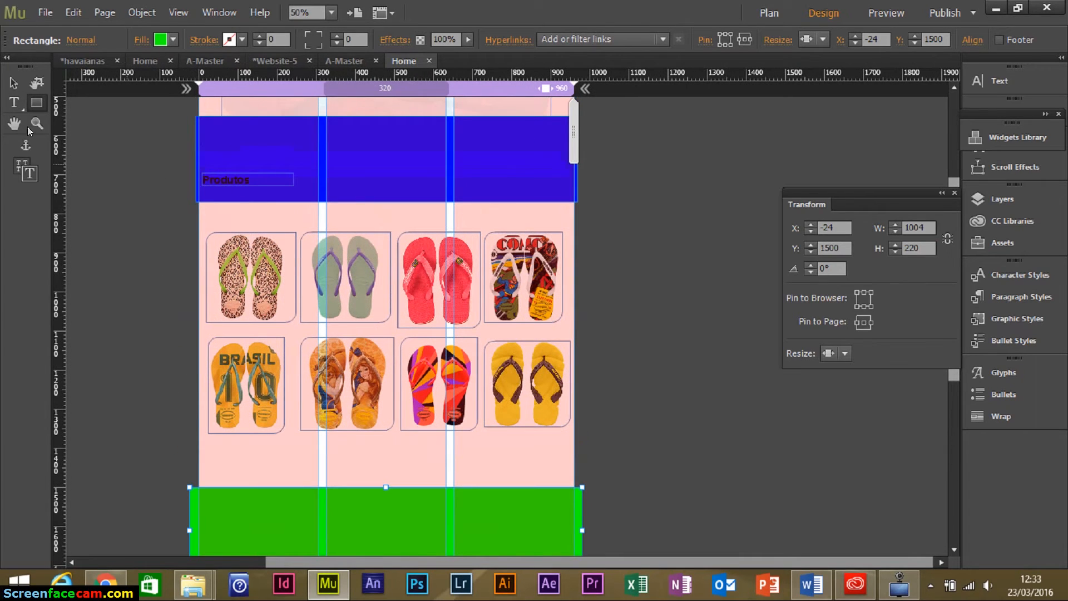
left_click(245, 181)
left_click_drag(235, 193, 225, 512)
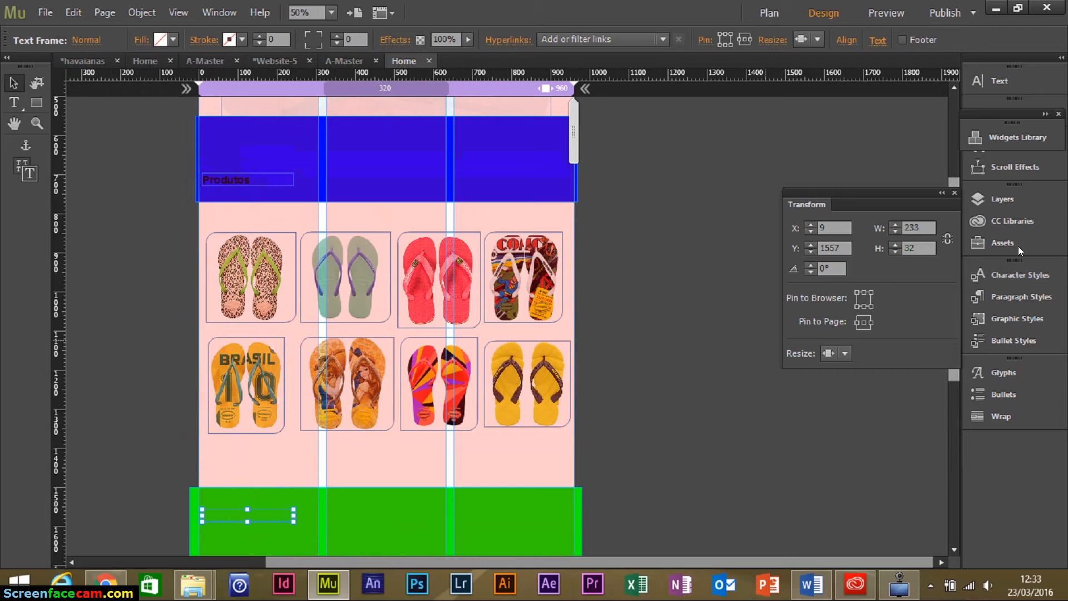
left_click(1012, 201)
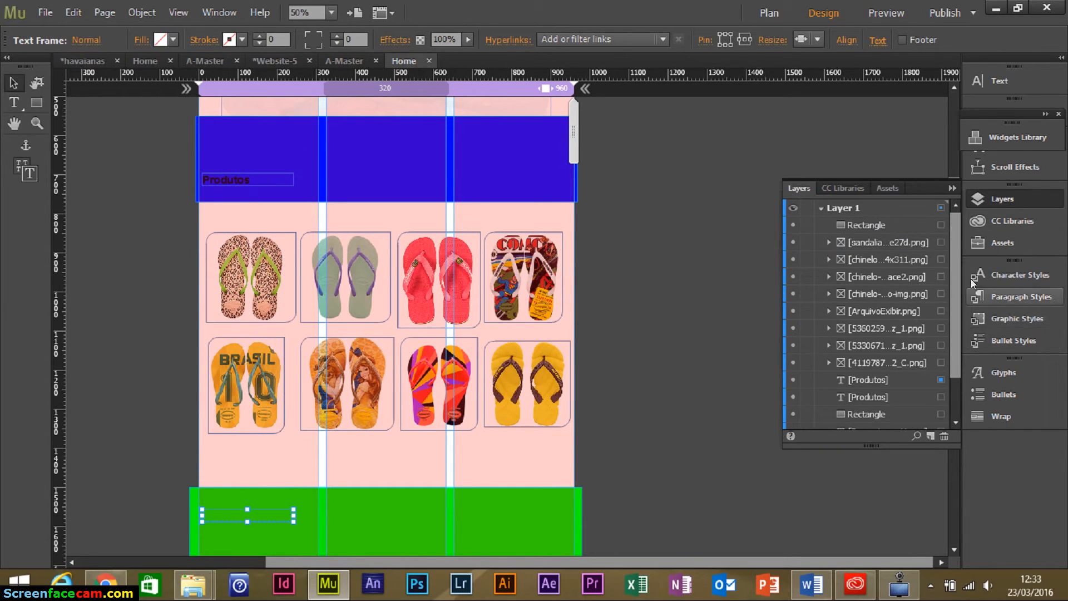
left_click(868, 230)
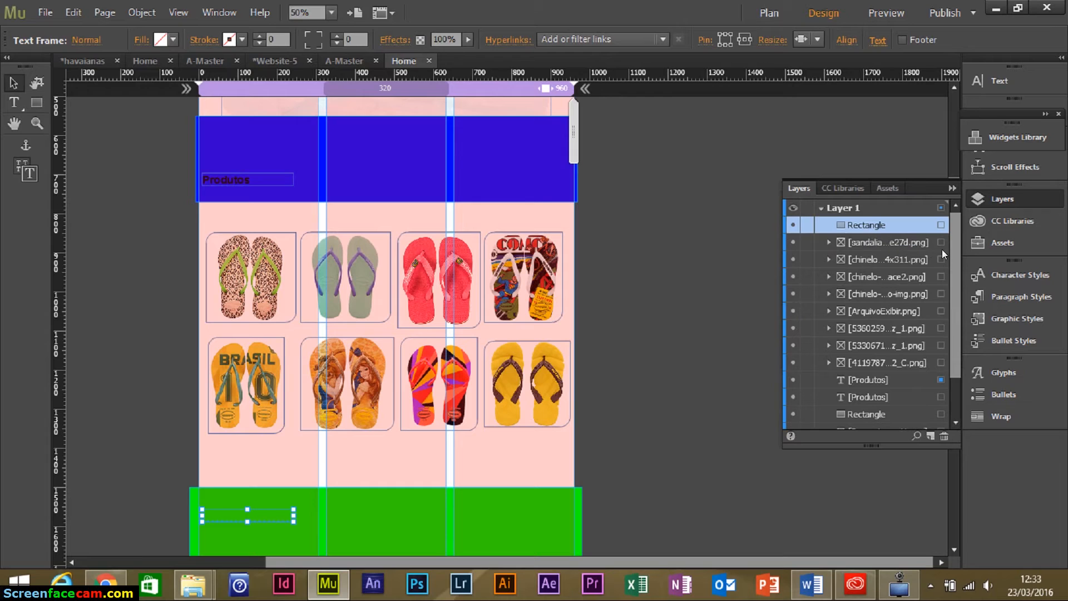
scroll(949, 262, "down", 3)
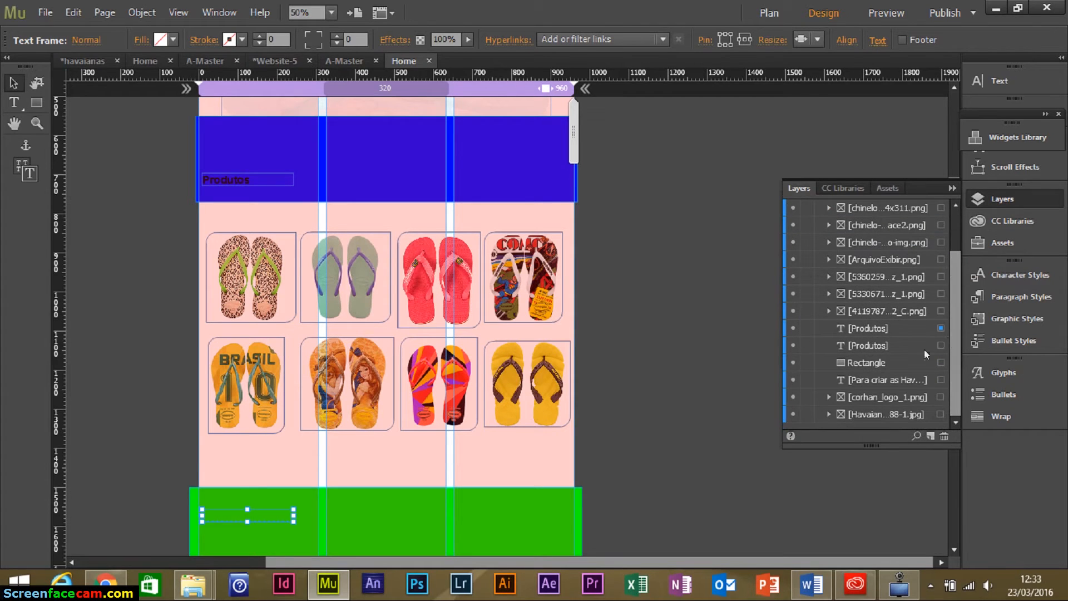
left_click(892, 345)
left_click_drag(882, 327, 880, 237)
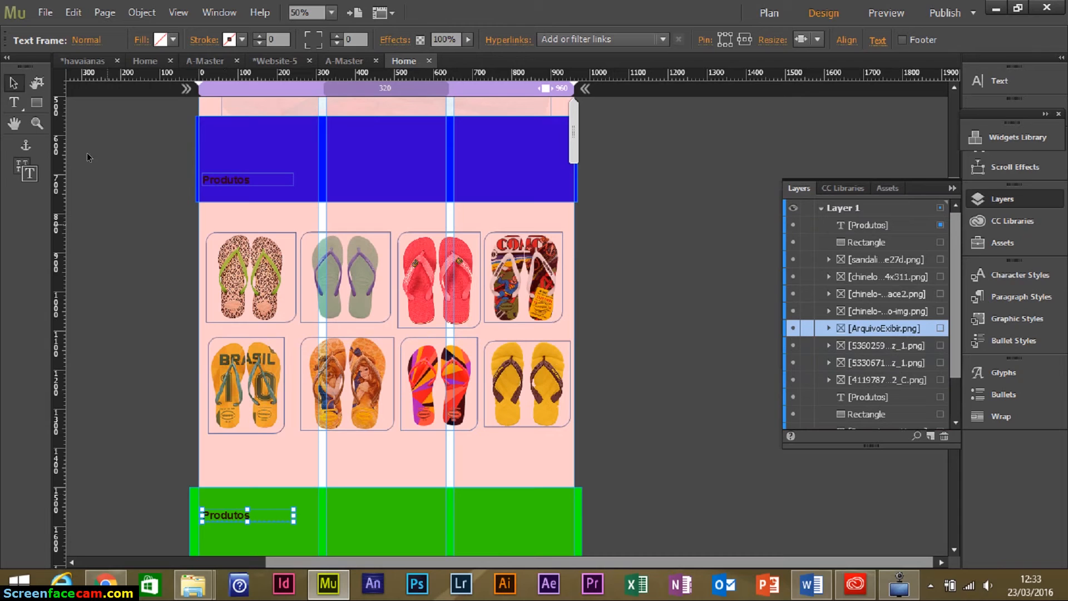
Retype the copied heading as 'Ensaio'.
left_click(15, 102)
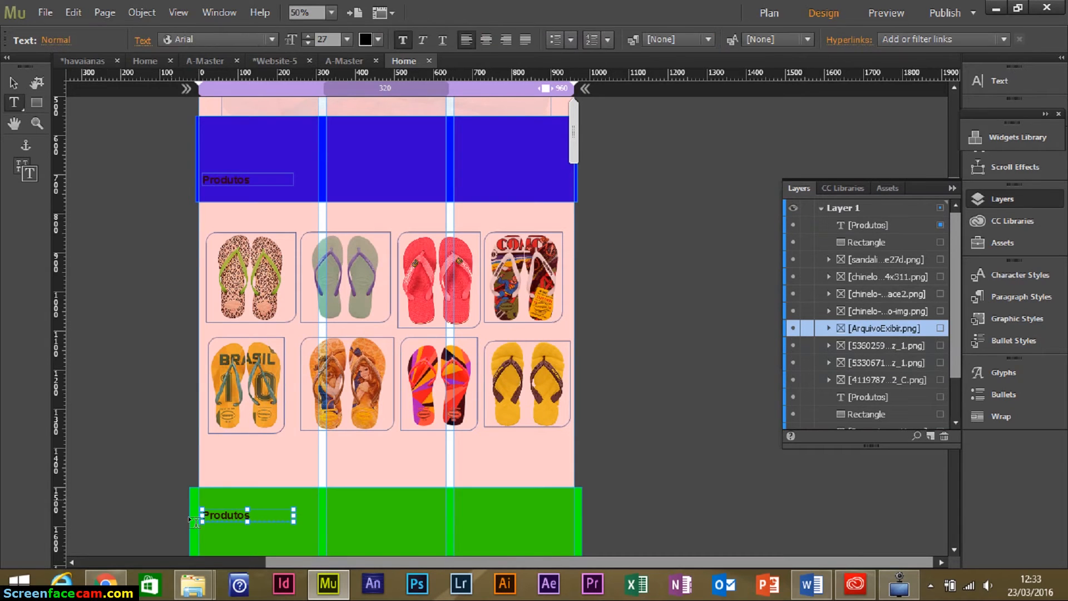
left_click(229, 507)
left_click_drag(202, 518, 199, 518)
type("Ensaio")
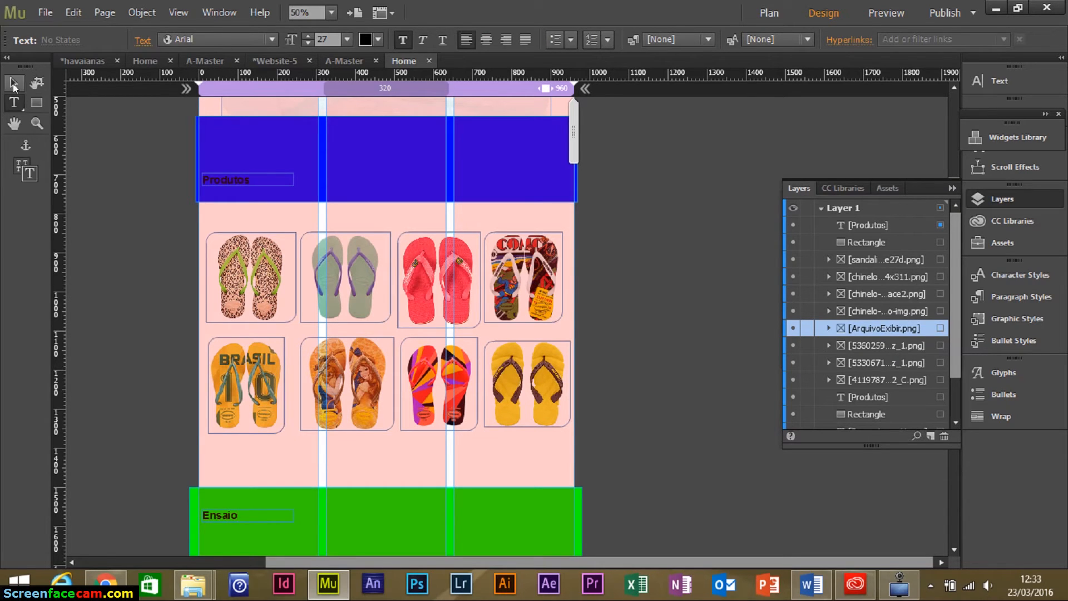
left_click(14, 84)
left_click(645, 355)
left_click_drag(627, 452, 633, 257)
left_click_drag(223, 345, 223, 393)
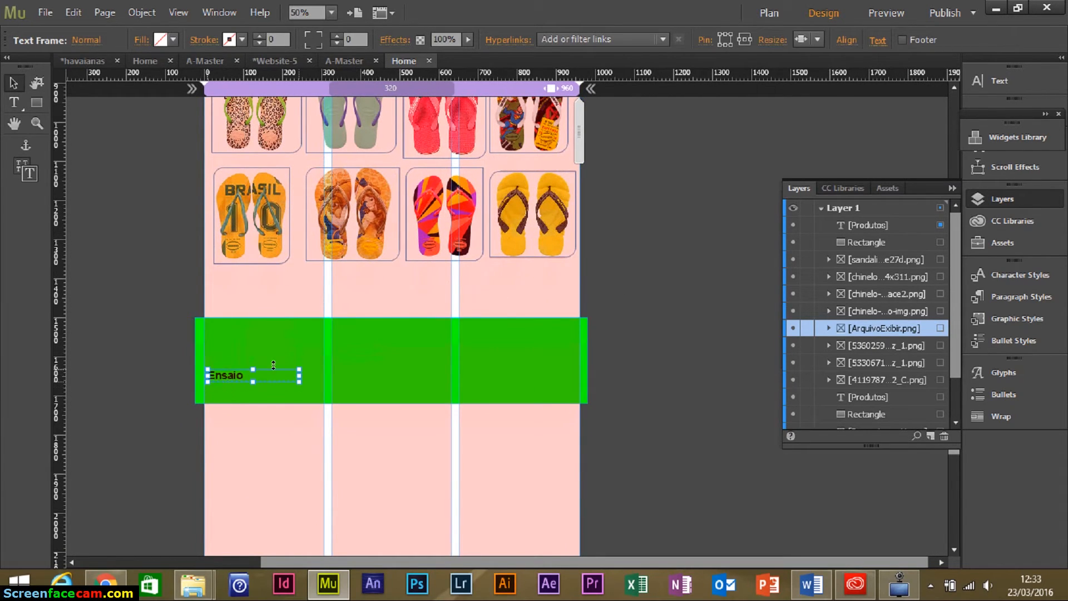
Drag the footer marker lower and pull the page-bottom marker up to the footer's bottom edge.
left_click(619, 341)
left_click_drag(615, 348, 596, 219)
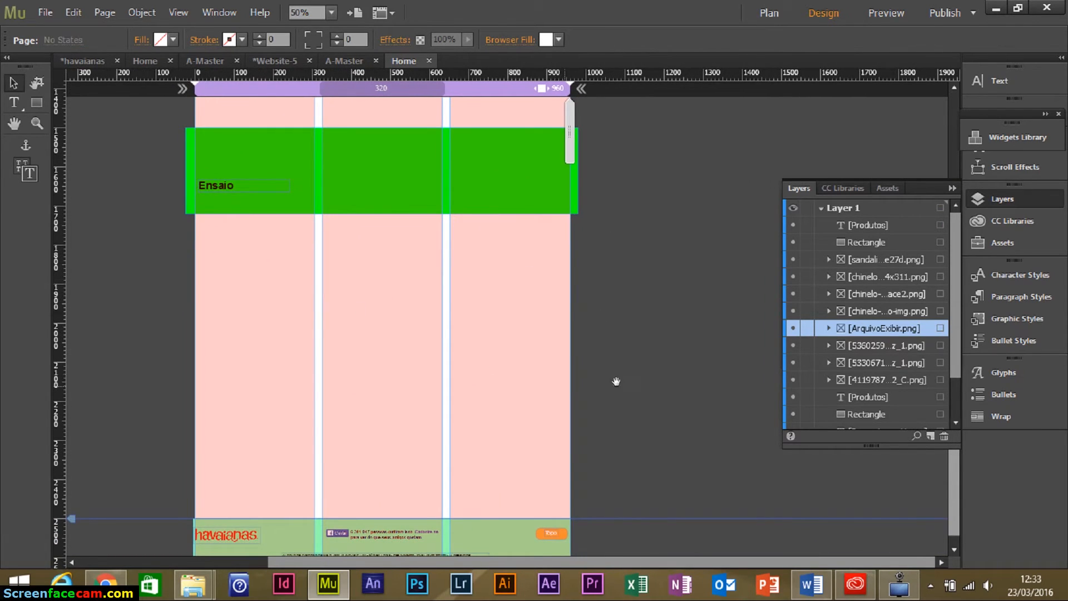
scroll(611, 276, "down", 1)
scroll(598, 310, "left", 1)
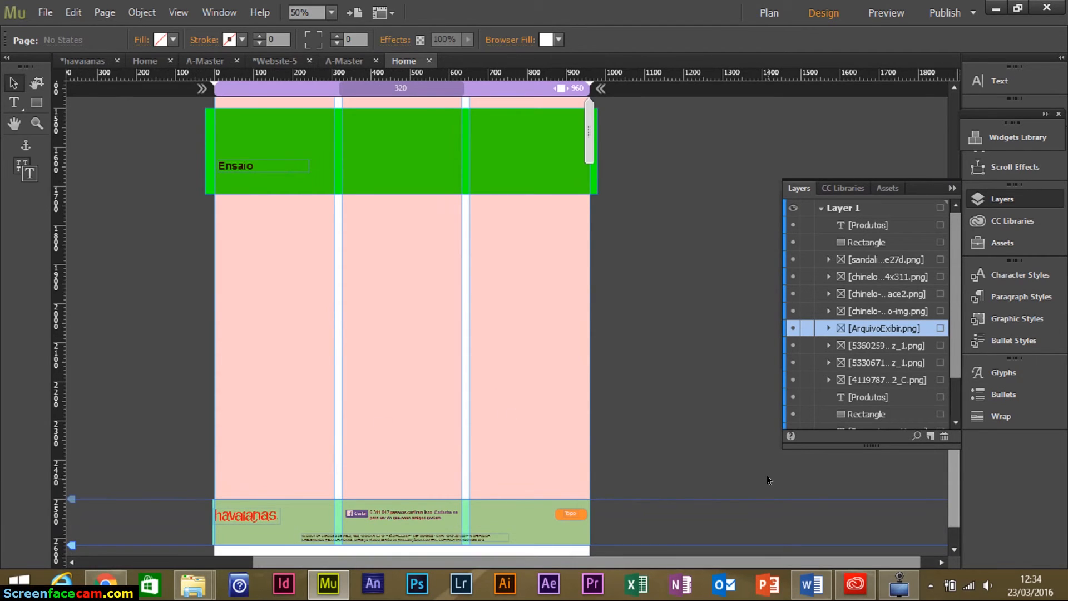
scroll(766, 475, "down", 2)
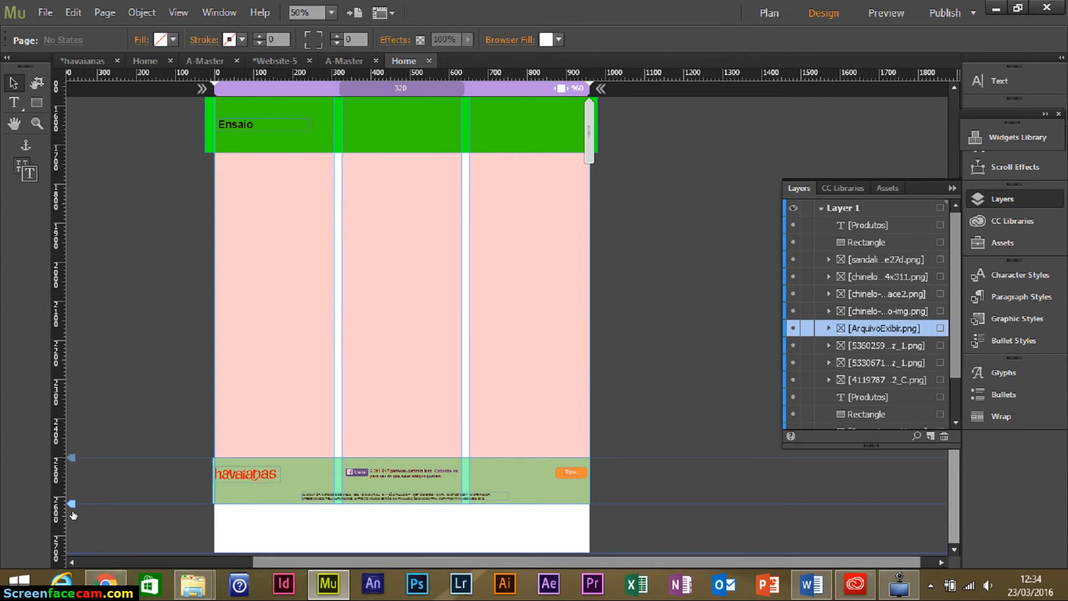
mouse_move(70, 504)
left_mouse_down()
mouse_move(72, 544)
mouse_move(81, 487)
left_mouse_up()
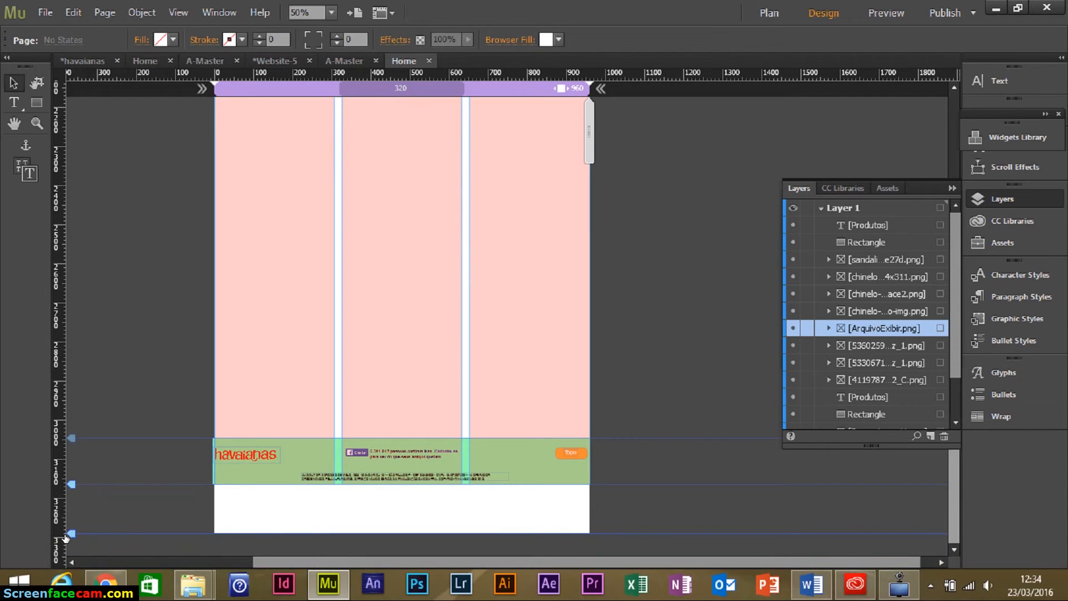
left_click_drag(71, 532, 77, 488)
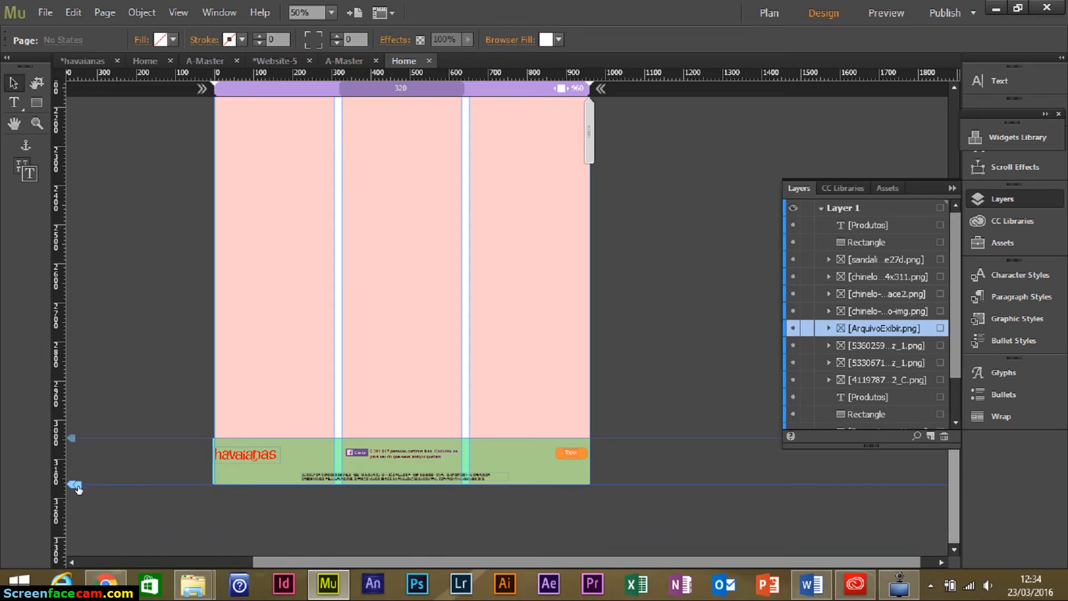
scroll(322, 358, "up", 10)
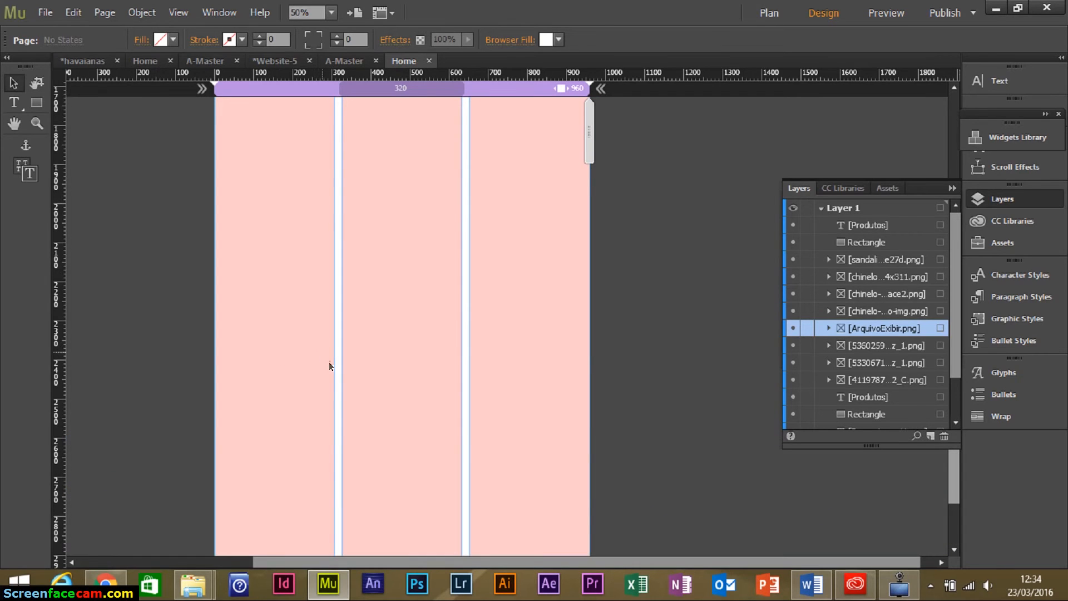
scroll(364, 367, "down", 2)
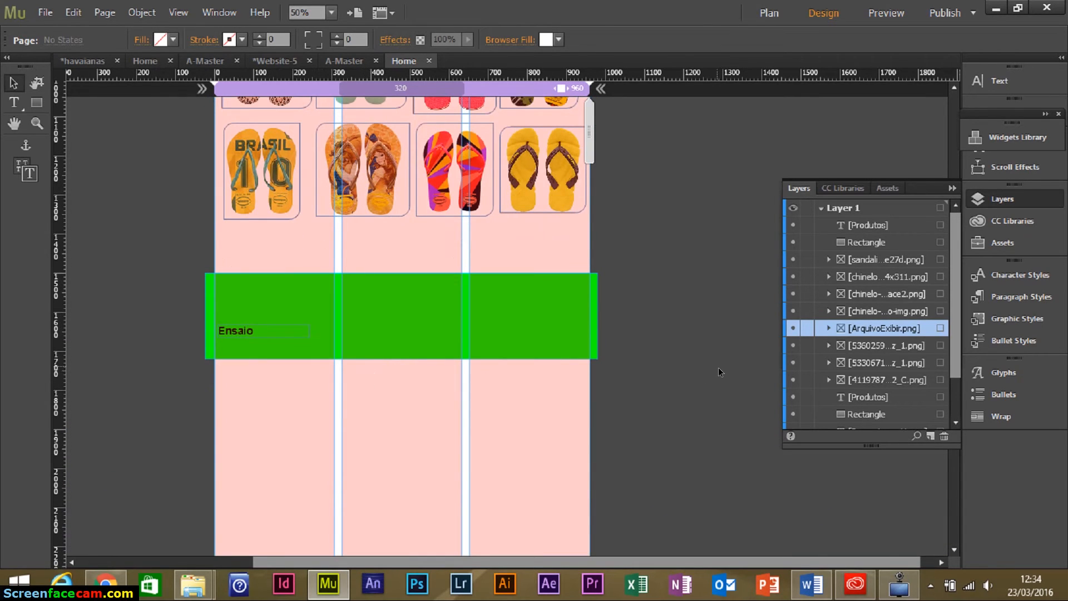
left_click_drag(158, 264, 637, 482)
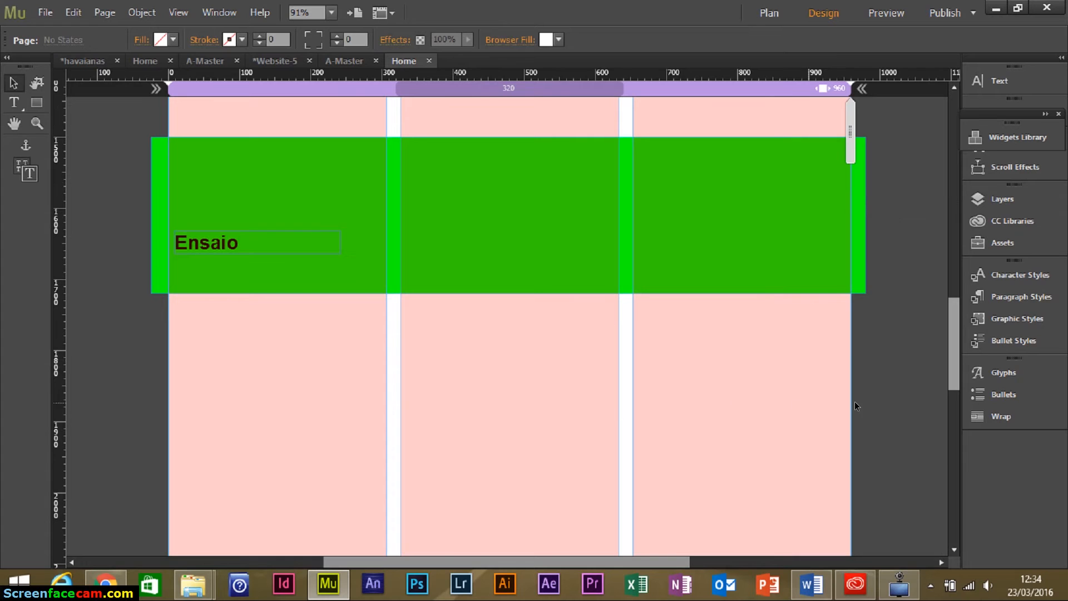
left_click_drag(891, 431, 861, 262)
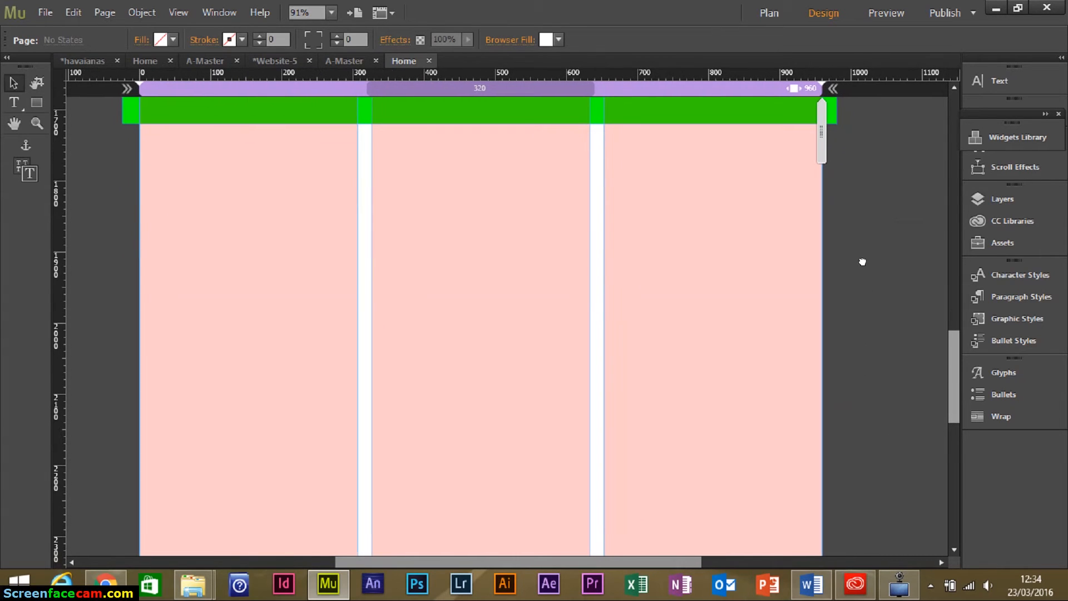
Drag the Blank slideshow from the Widgets Library's Slideshows group onto the page below the green band.
left_click(1034, 135)
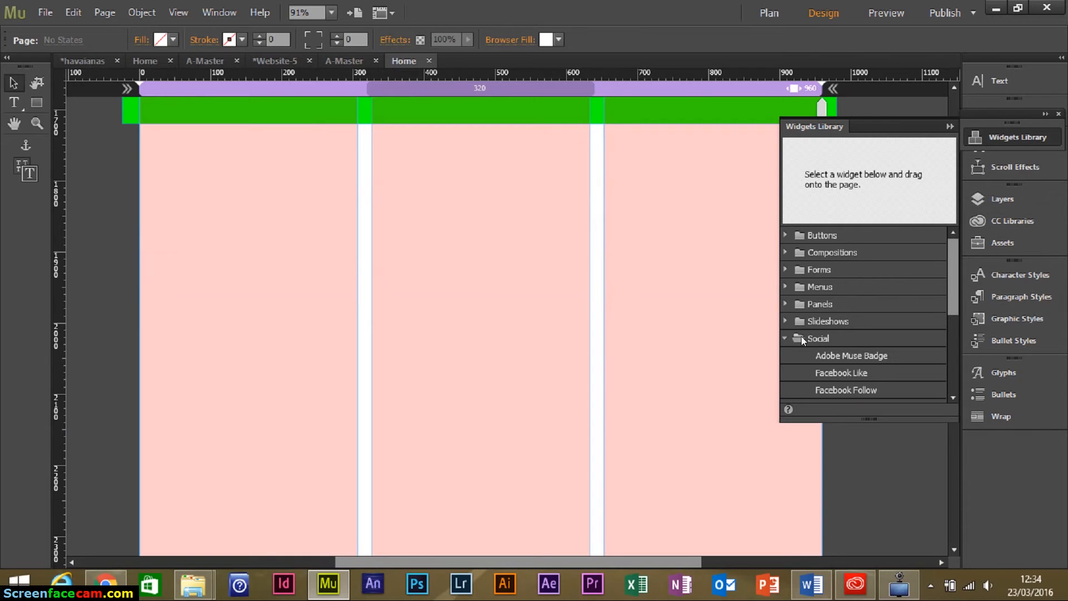
left_click(785, 338)
left_click(786, 320)
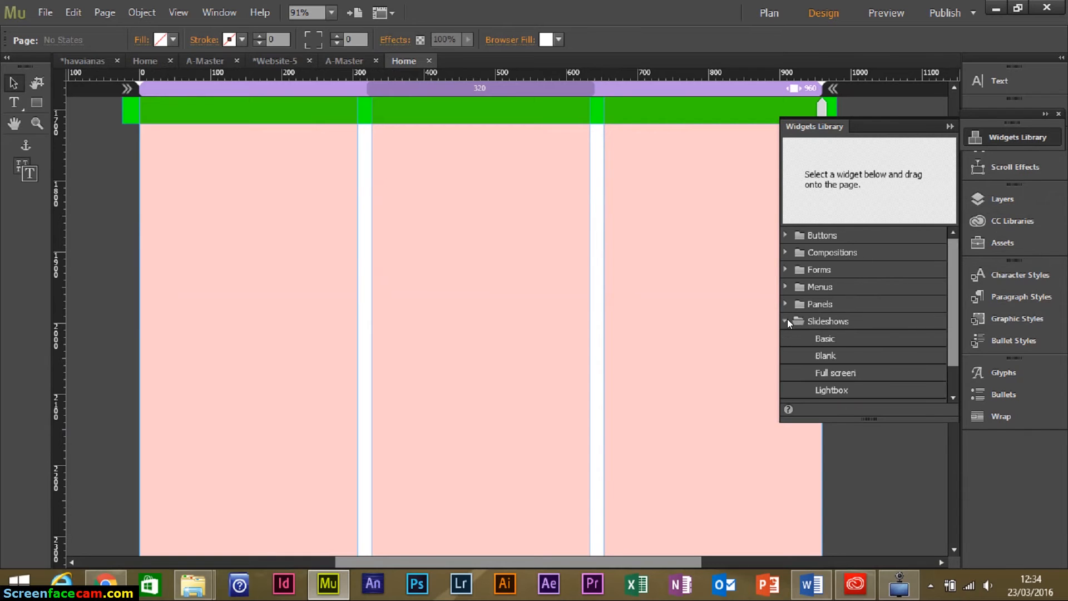
left_click_drag(956, 302, 959, 351)
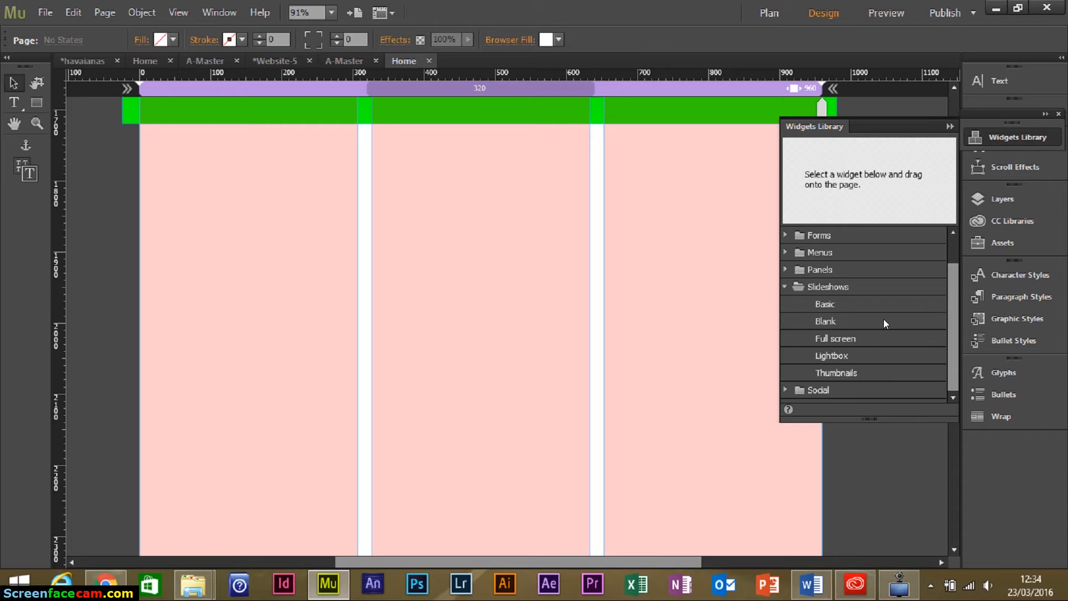
left_click(852, 306)
left_click(846, 320)
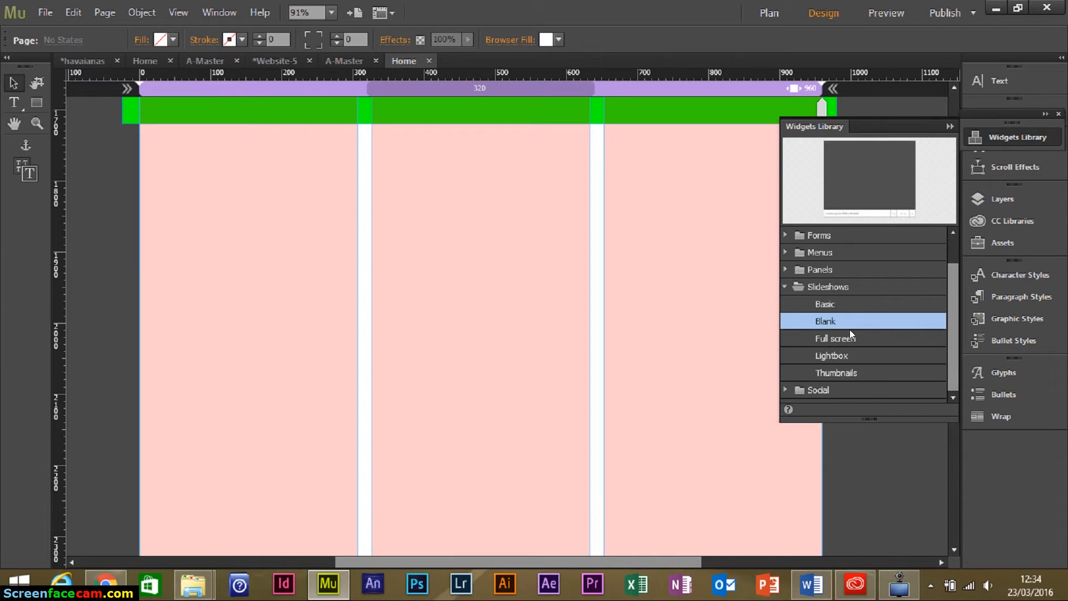
left_click(858, 336)
key("Down")
key("Down")
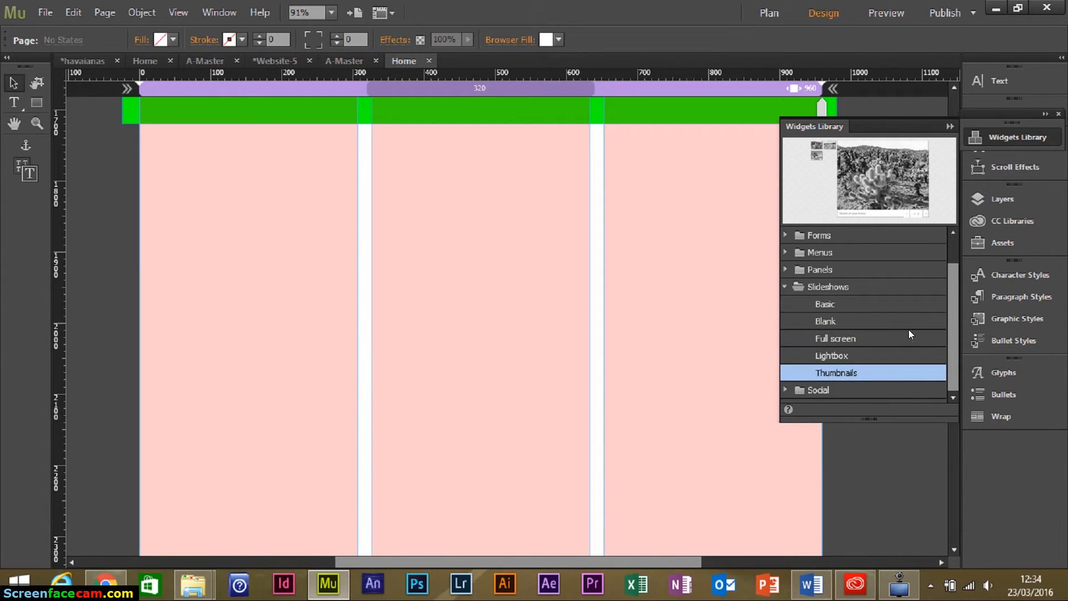
left_click(846, 321)
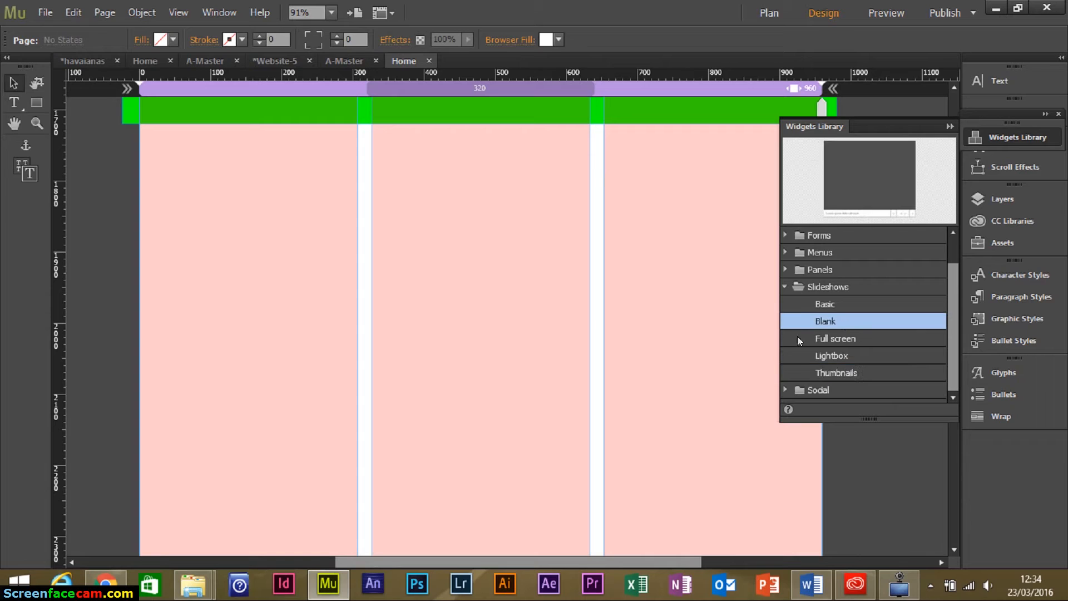
left_click_drag(841, 325, 175, 170)
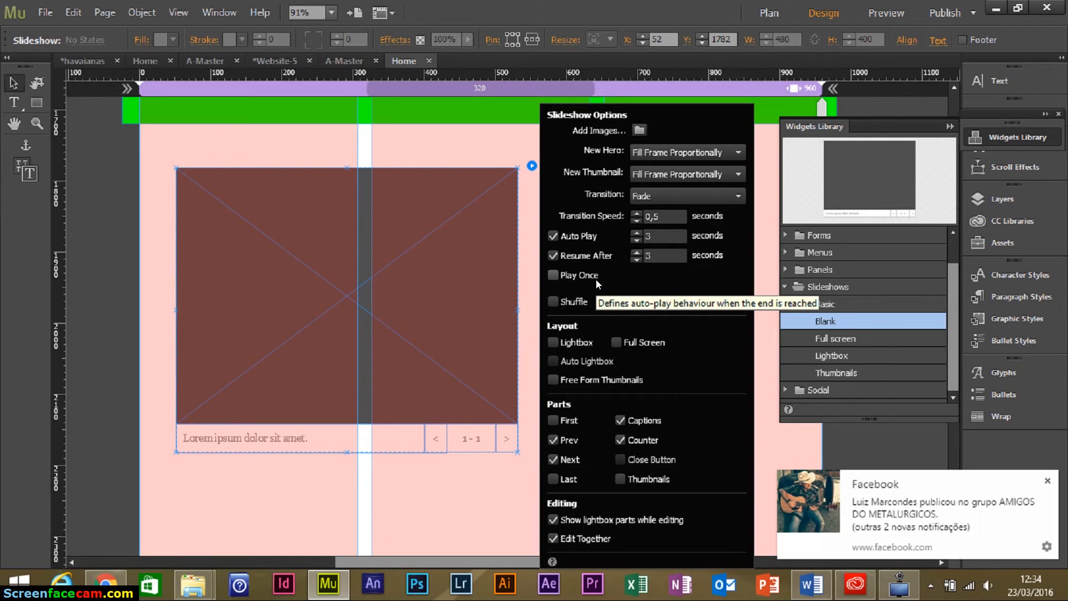
Move the slideshow widget slightly up and to the right.
left_click(1047, 481)
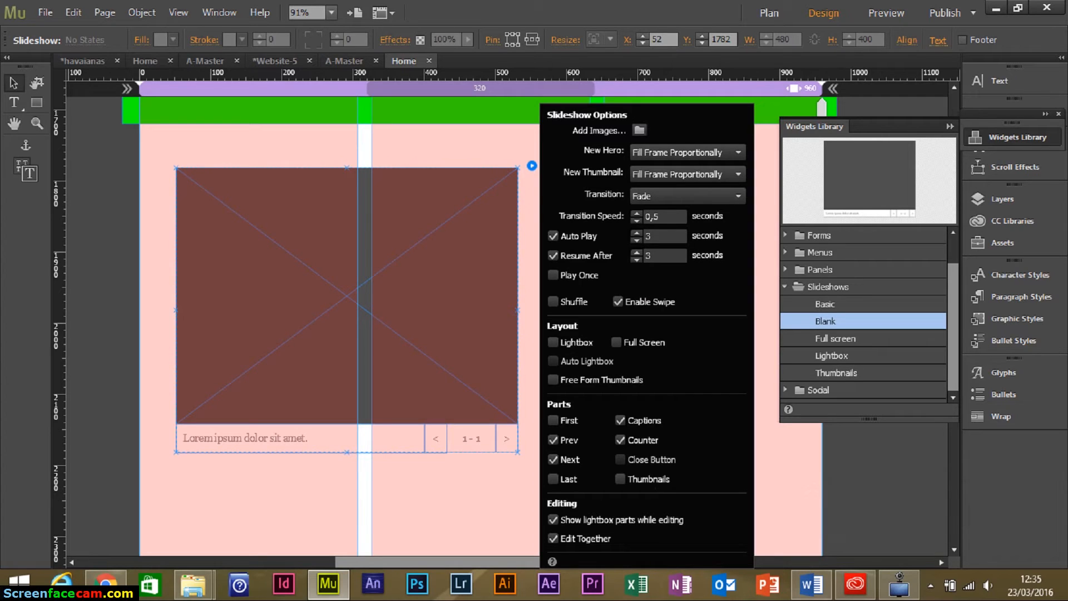
left_click(510, 148)
left_click(486, 255)
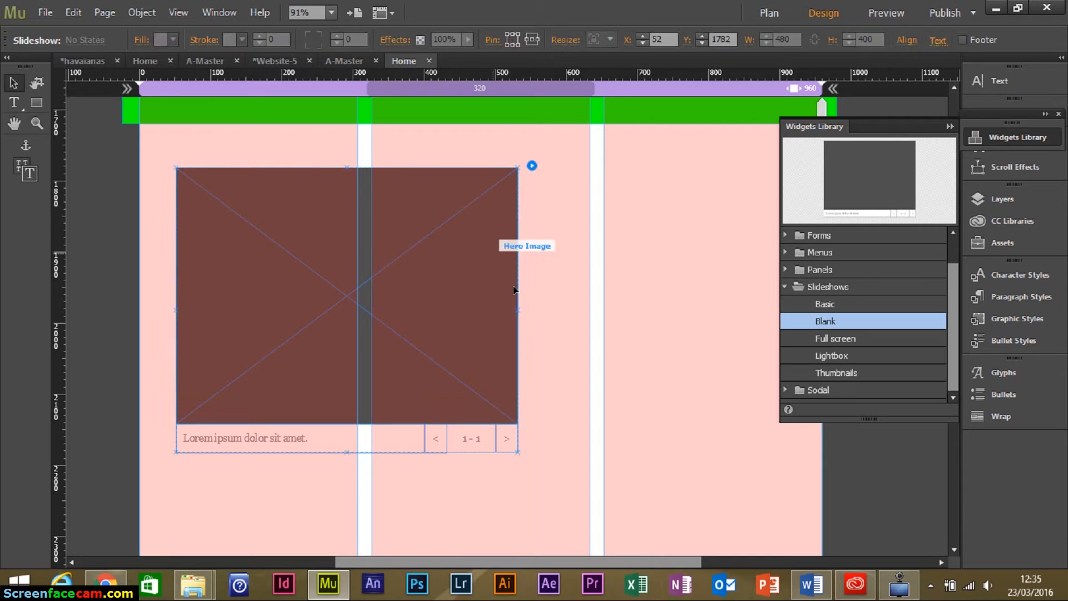
left_click_drag(396, 284, 438, 274)
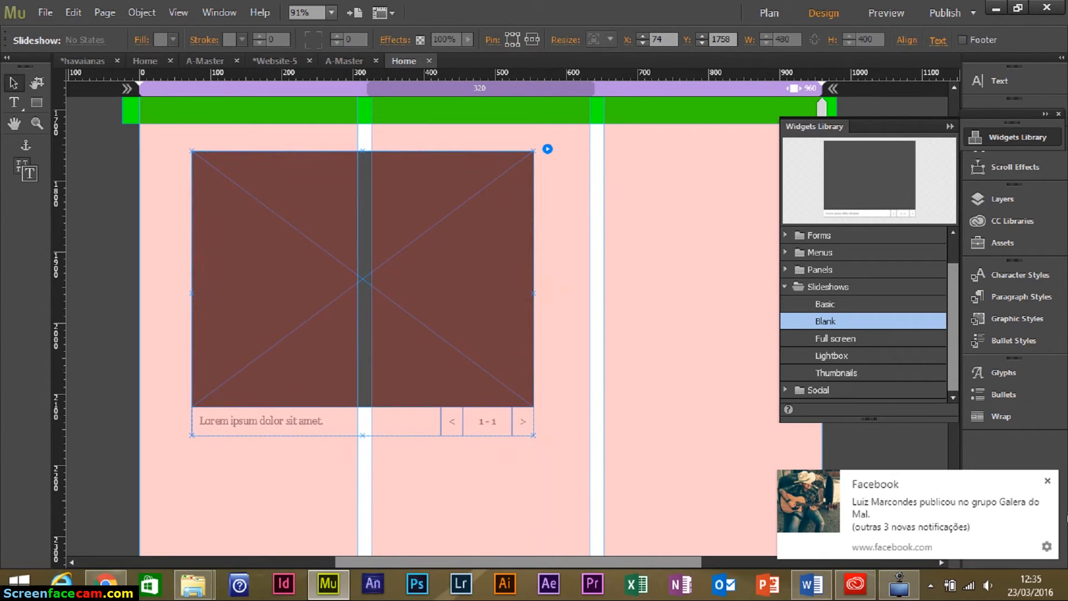
Stretch the hero image across most of the page width, at X 74, Y 1758.
left_click(1047, 480)
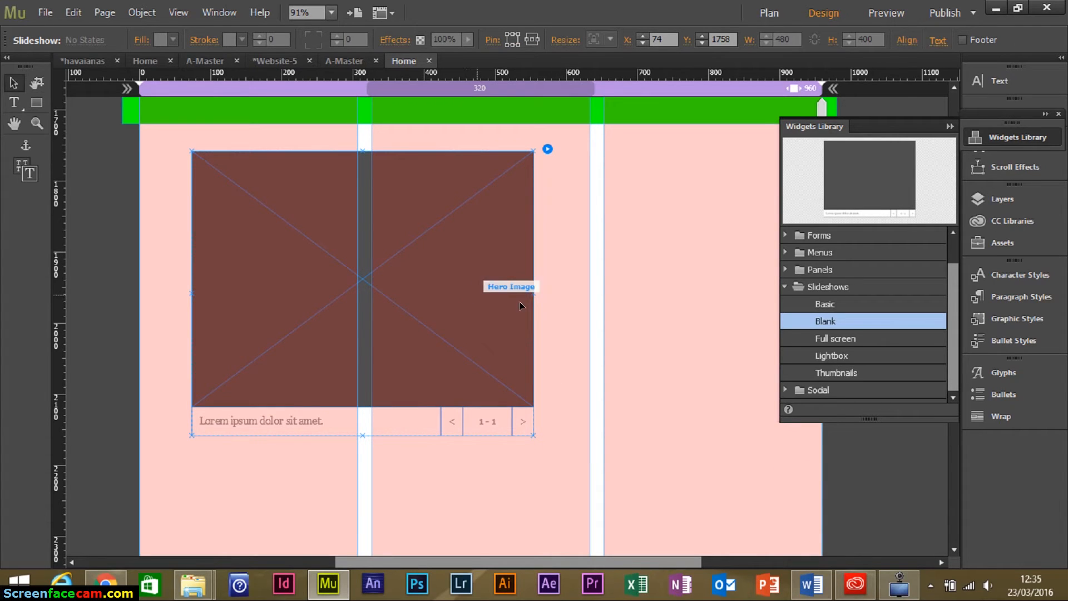
left_click(465, 302)
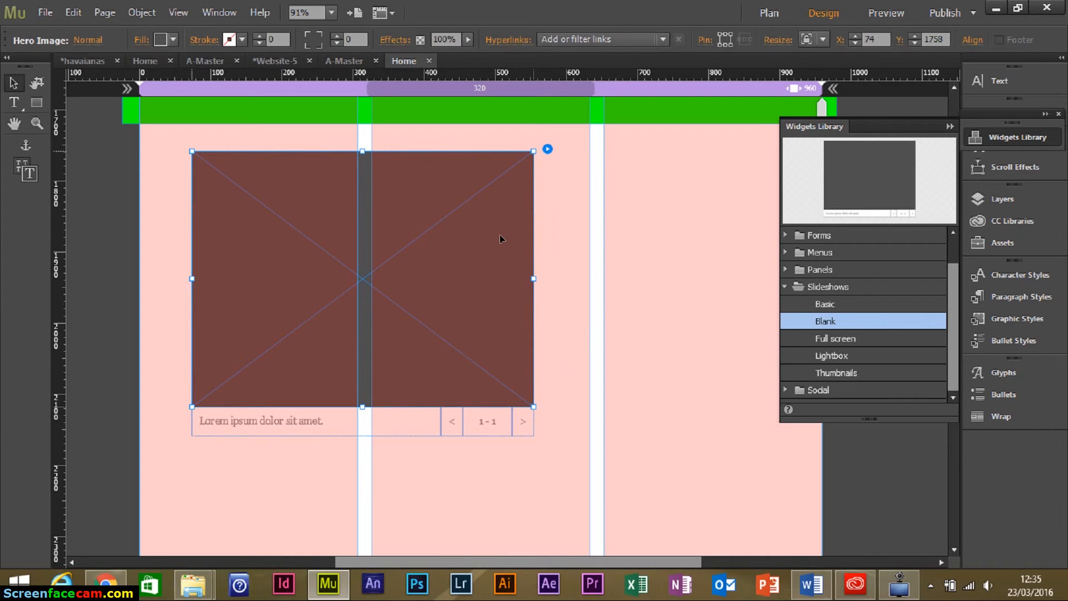
left_click_drag(625, 435, 722, 547)
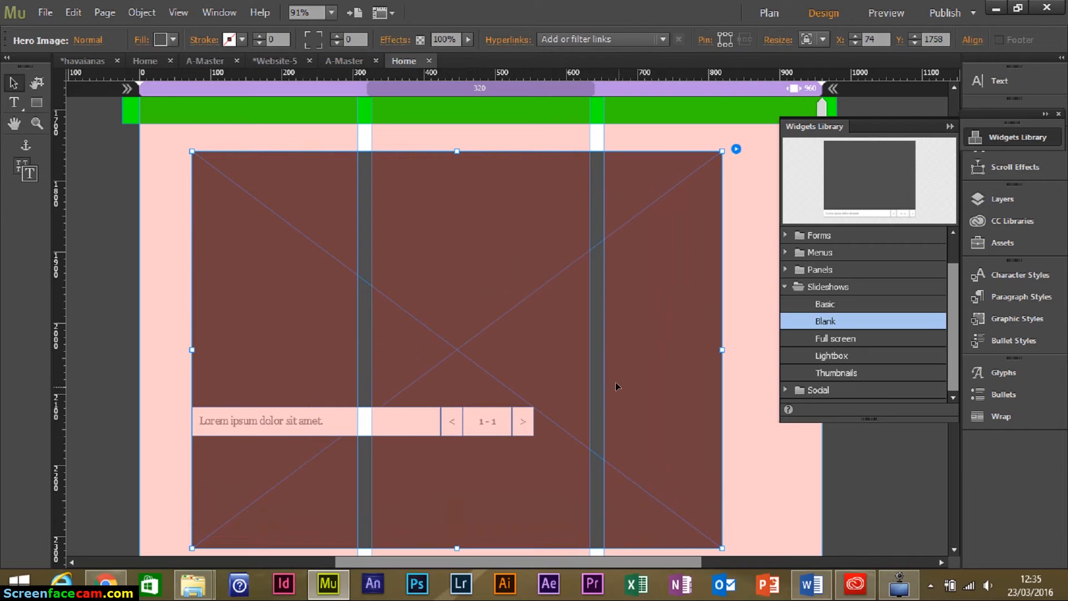
left_click_drag(616, 381, 643, 368)
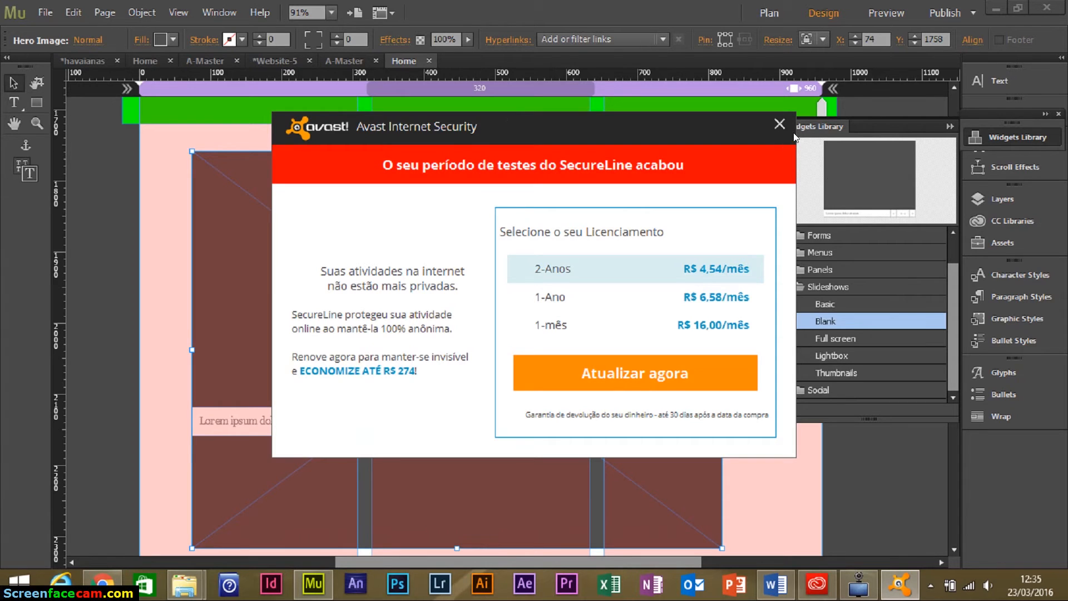
left_click(779, 123)
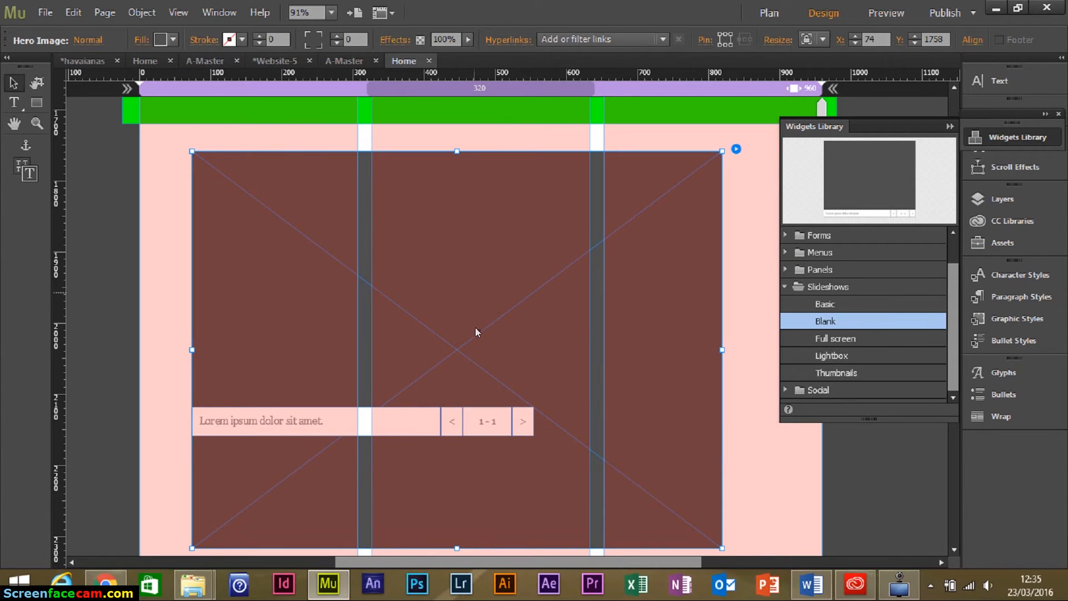
Move the caption, previous, counter and next controls below the hero image.
left_click_drag(578, 313, 600, 271)
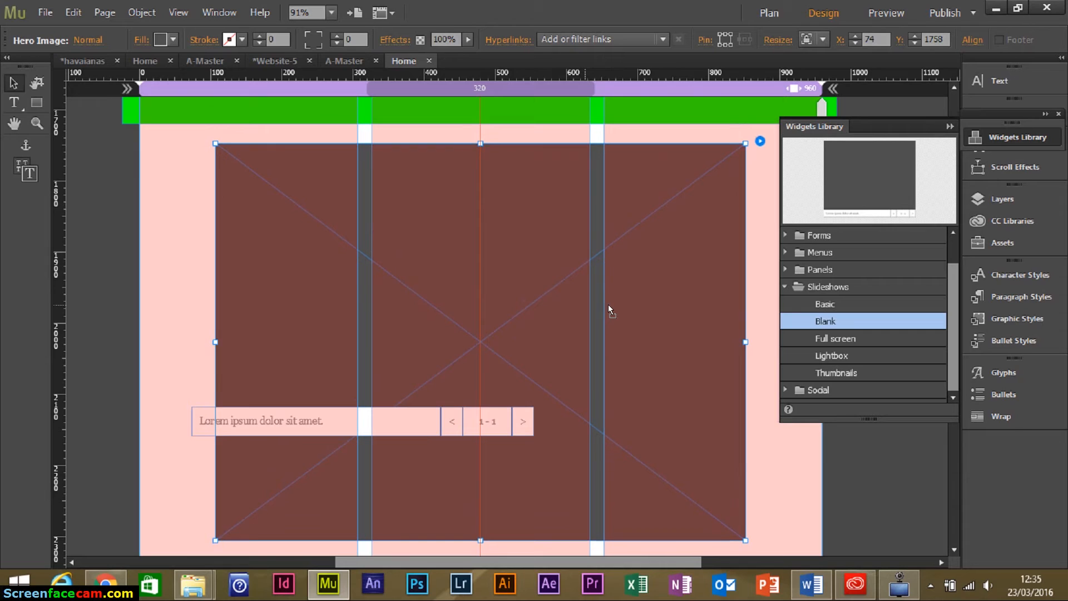
left_click(281, 427)
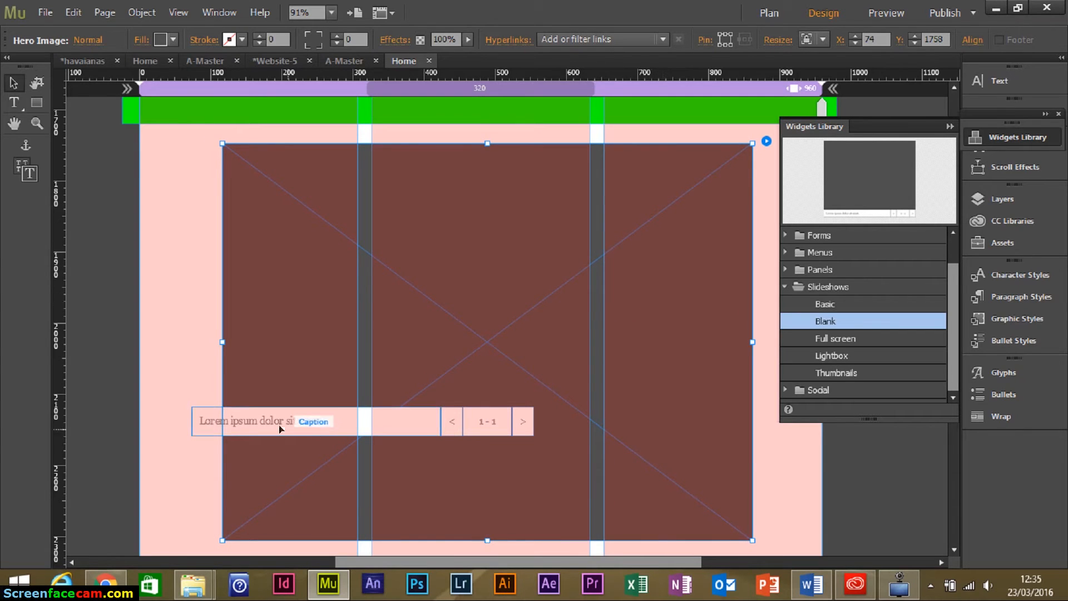
left_click(454, 424, "shift")
left_click(488, 427, "shift")
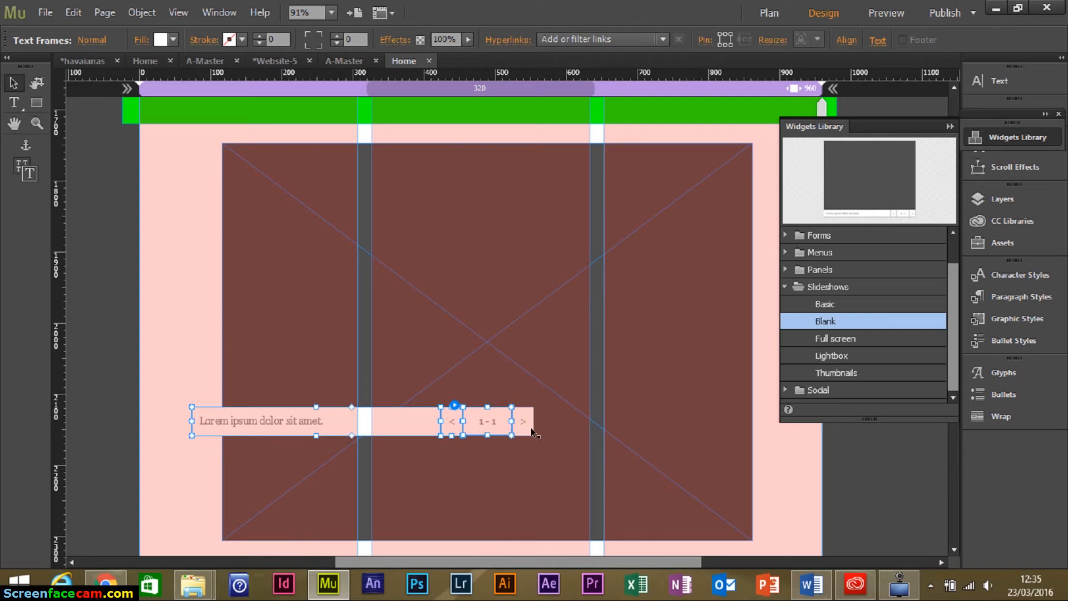
left_click(529, 427, "shift")
left_click_drag(400, 423, 545, 486)
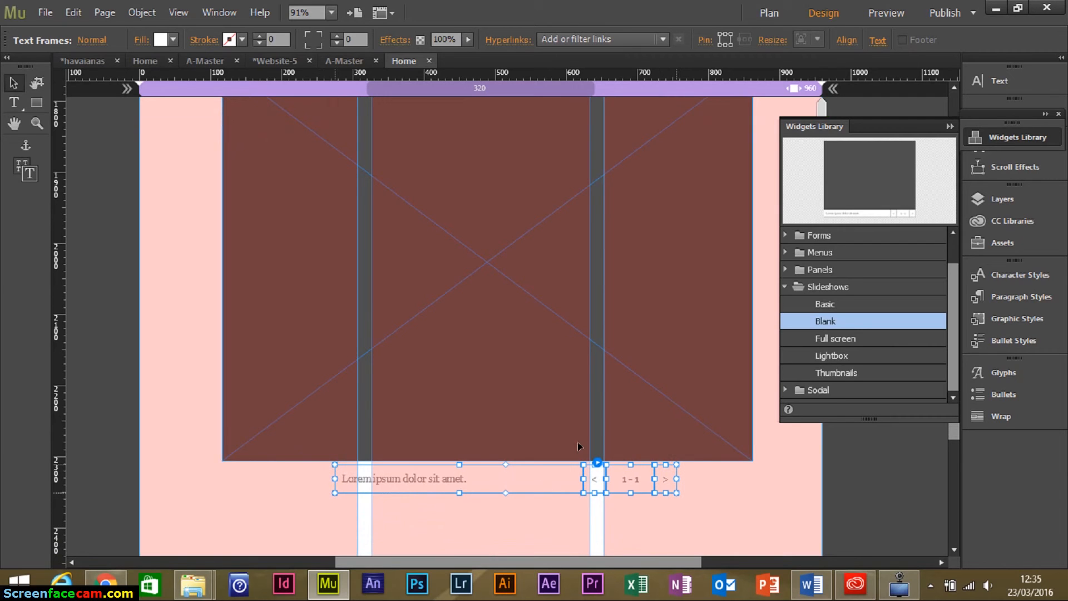
Select the whole slideshow widget, close the Widgets Library and show its options.
scroll(647, 330, "up", 4)
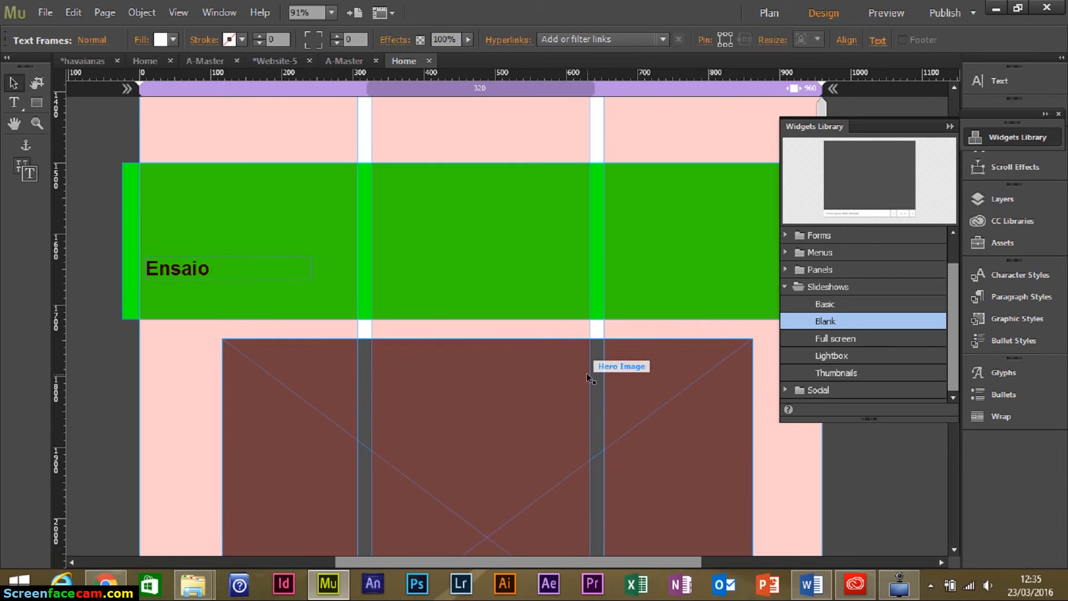
scroll(586, 373, "down", 3)
left_click(529, 343)
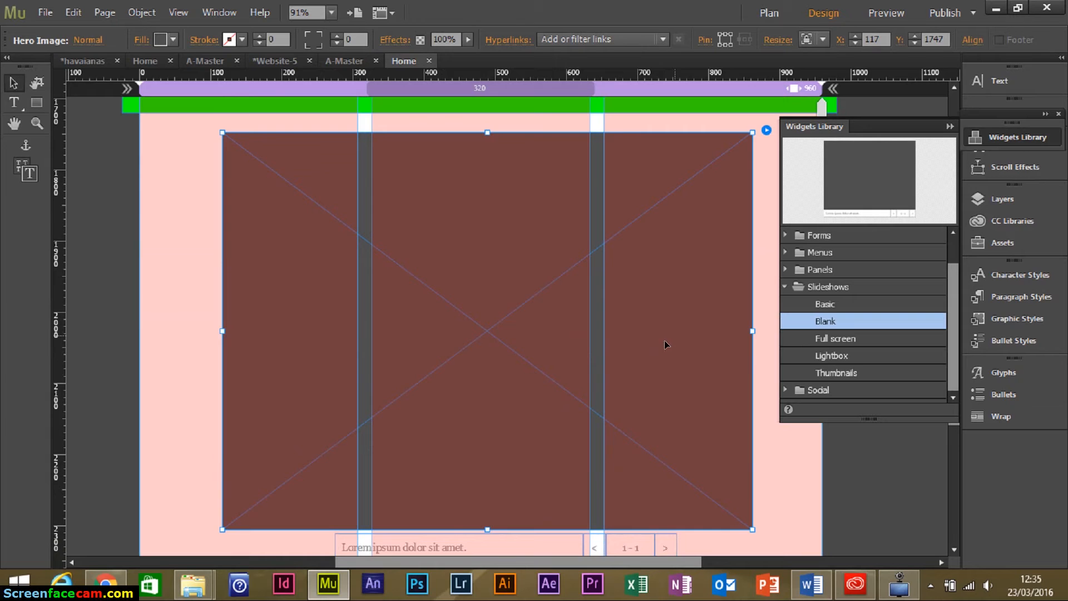
scroll(679, 344, "down", 1)
scroll(712, 332, "up", 4)
scroll(712, 325, "down", 3)
left_click(712, 194)
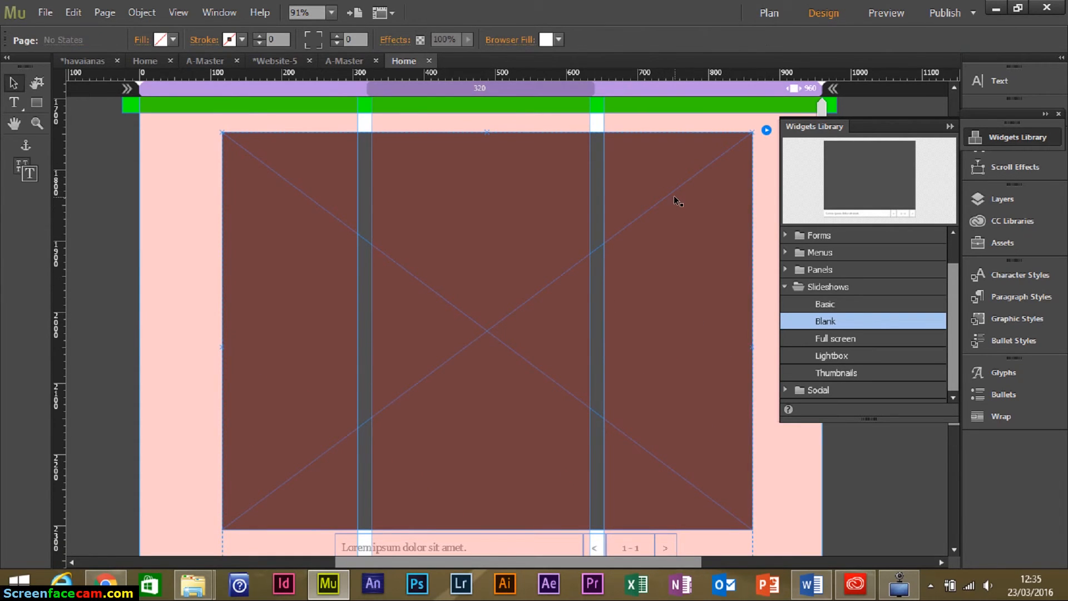
left_click(948, 126)
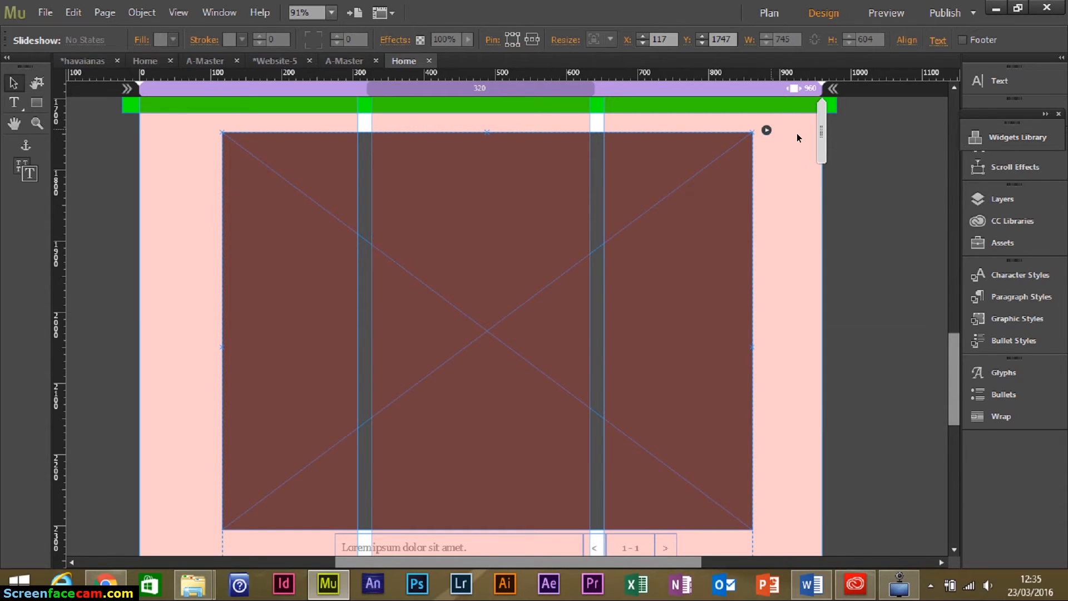
left_click(766, 131)
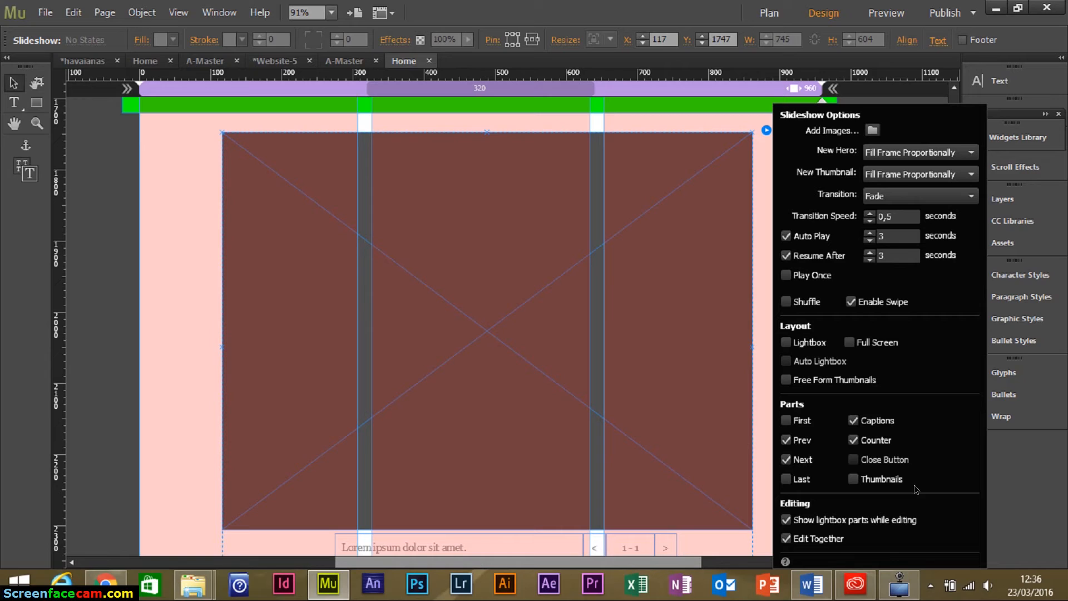
Turn off slideshow captions and import five photos, including Havaianas-1 and Havaianas-5.
left_click(855, 421)
left_click(854, 421)
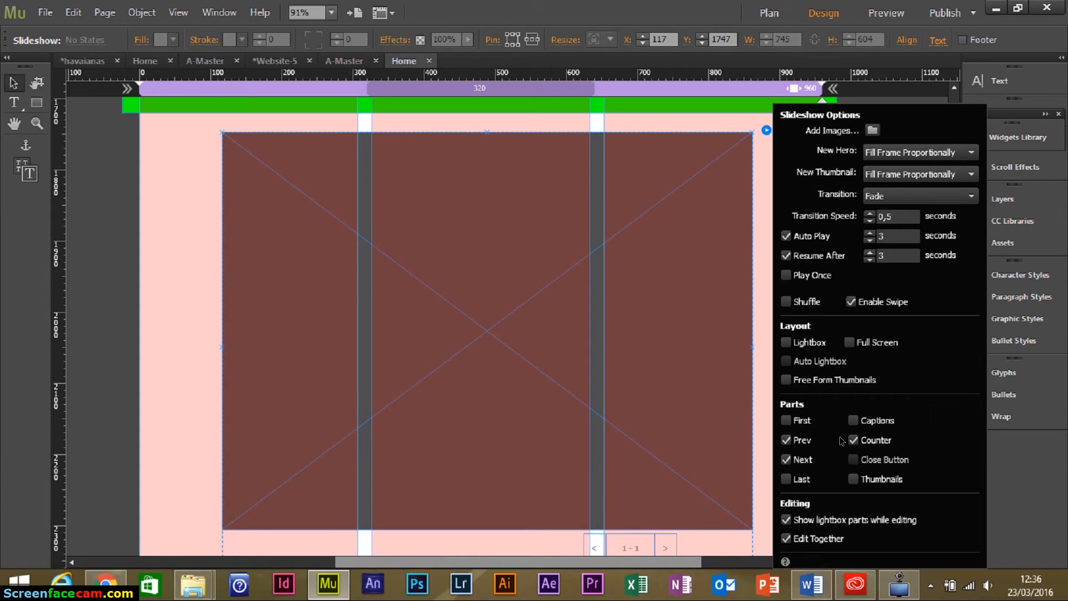
left_click(874, 130)
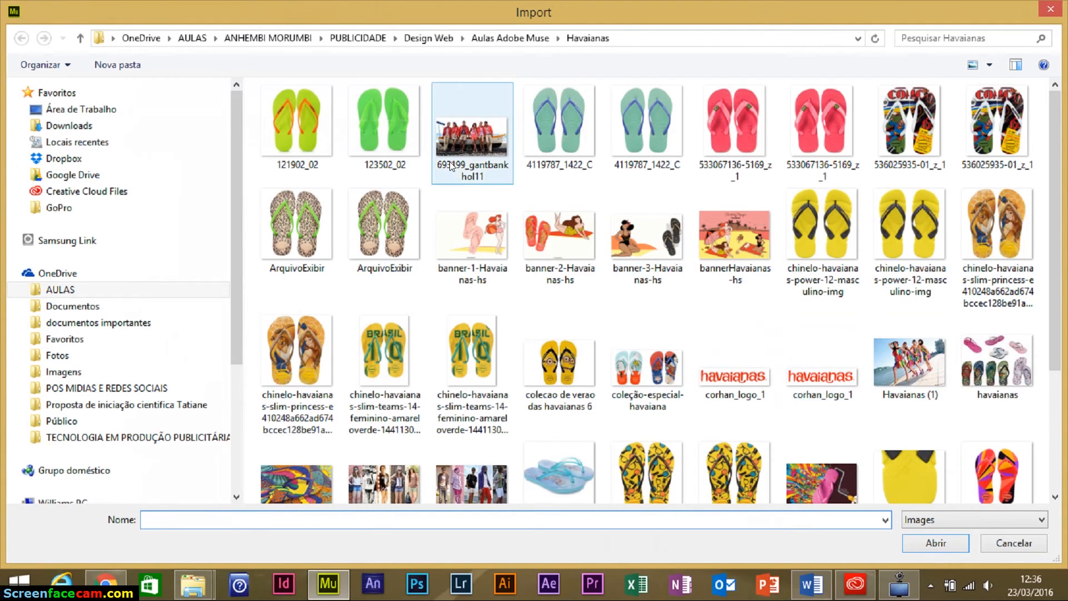
left_click(459, 135)
left_click(897, 362, "ctrl")
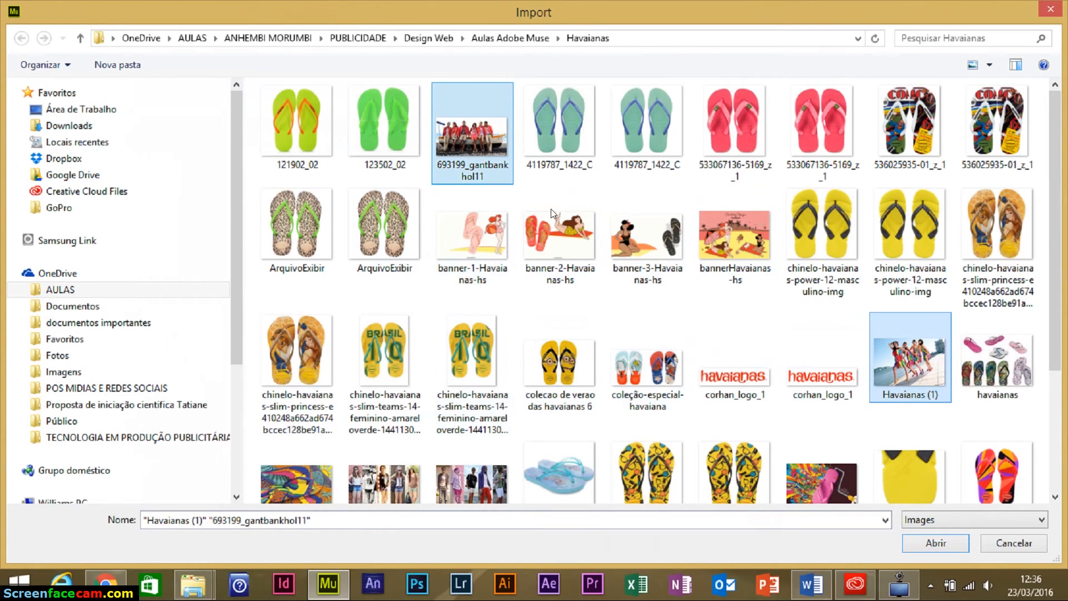
left_click(402, 480, "ctrl")
left_click(496, 431, "ctrl")
scroll(843, 385, "down", 2)
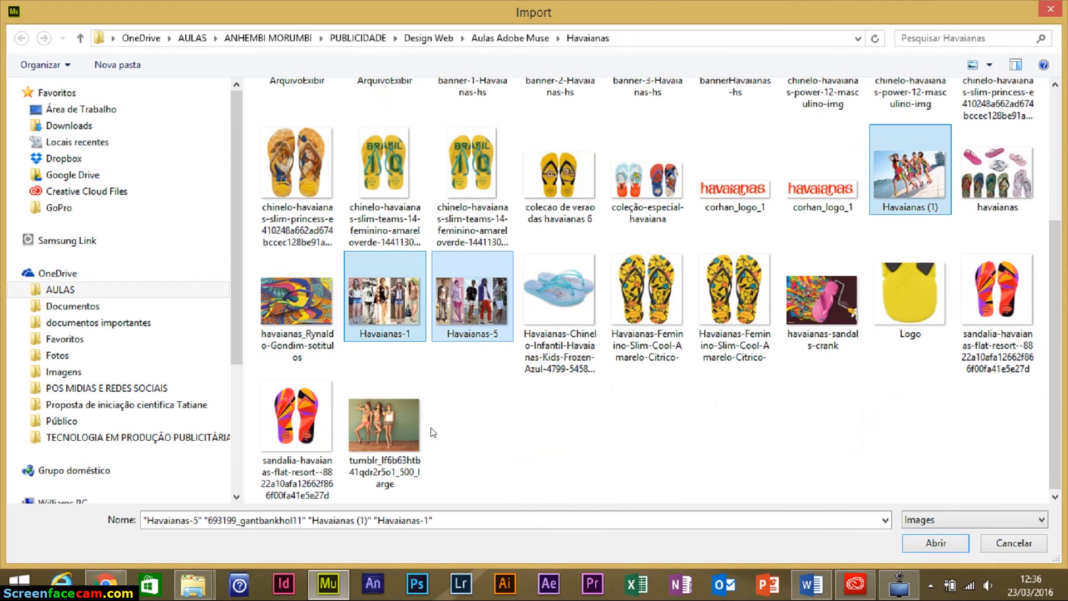
left_click(401, 427, "ctrl")
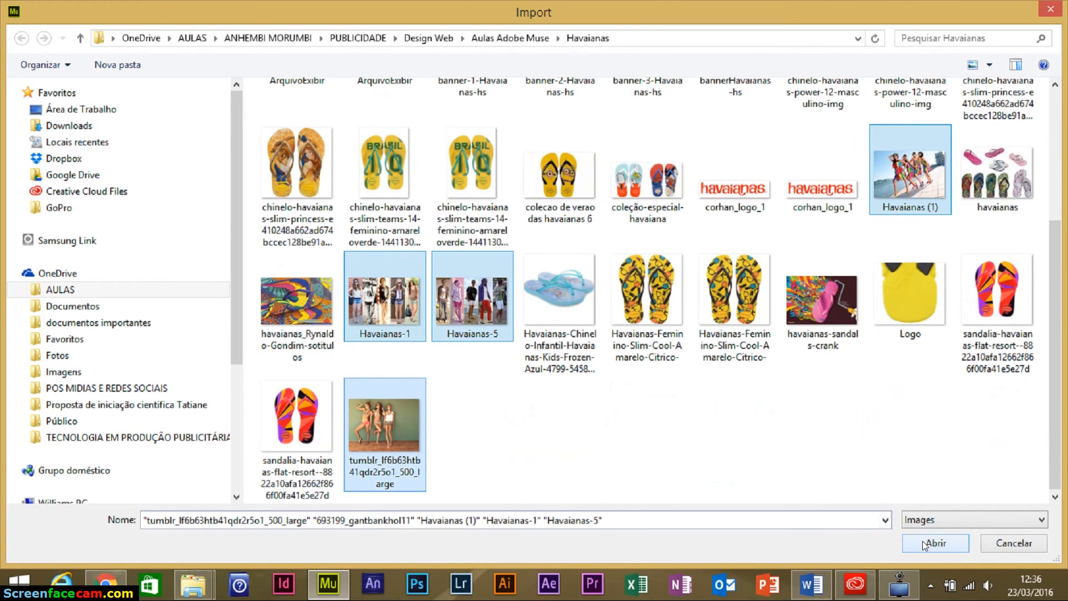
left_click(922, 540)
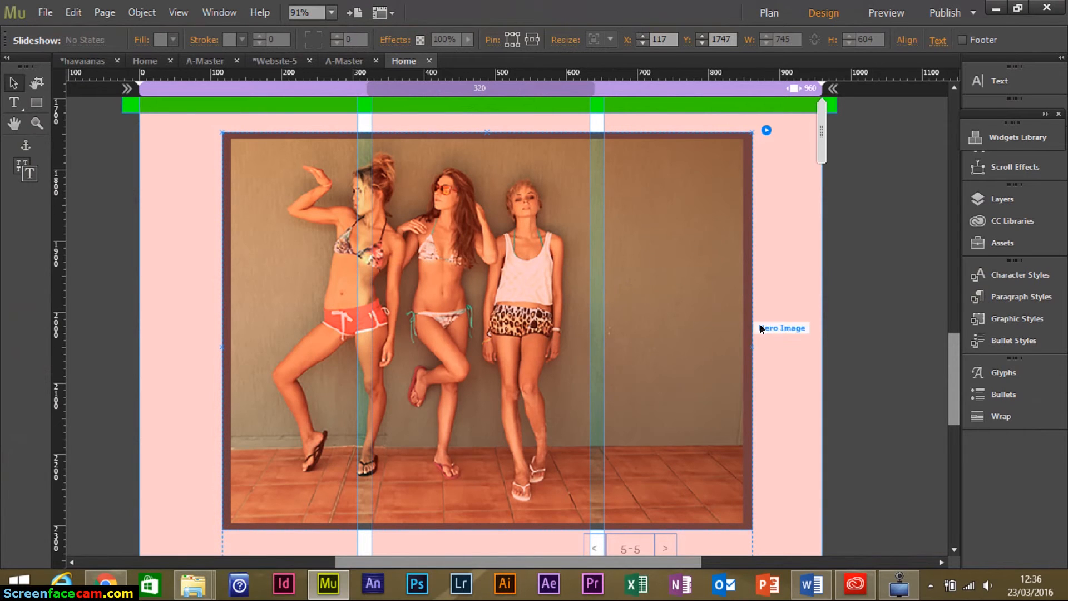
Scroll through the rendered Havaianas Home page in preview.
left_click(777, 315)
scroll(775, 313, "down", 5)
scroll(775, 314, "up", 2)
scroll(775, 314, "down", 3)
scroll(769, 315, "up", 3)
Scroll through the site preview, then switch back to Design view for the Home page.
scroll(770, 321, "up", 7)
scroll(765, 317, "down", 5)
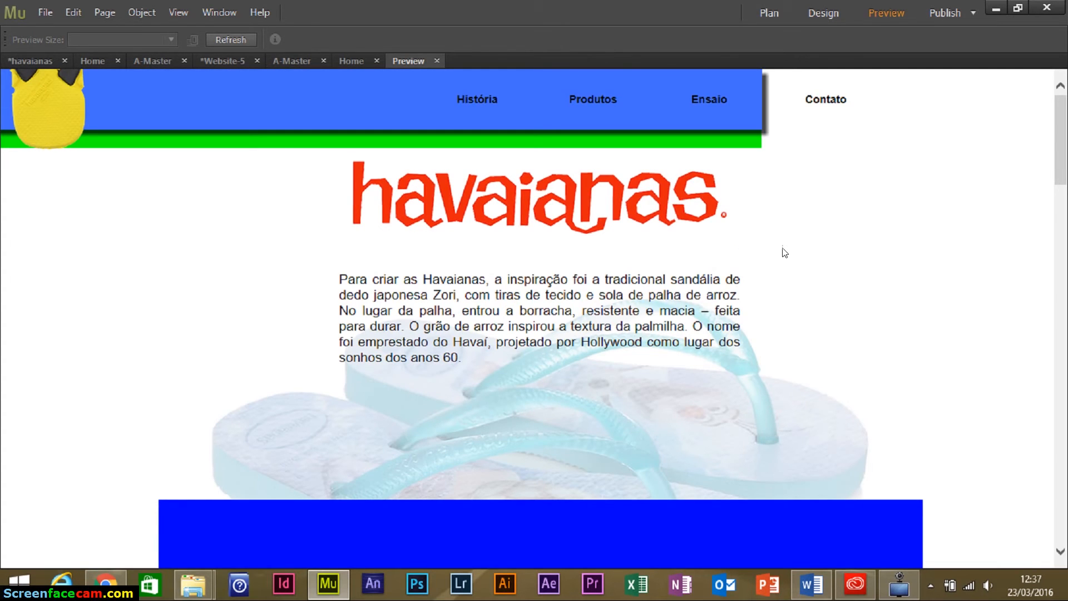
scroll(915, 266, "down", 3)
scroll(912, 265, "down", 6)
scroll(297, 155, "up", 9)
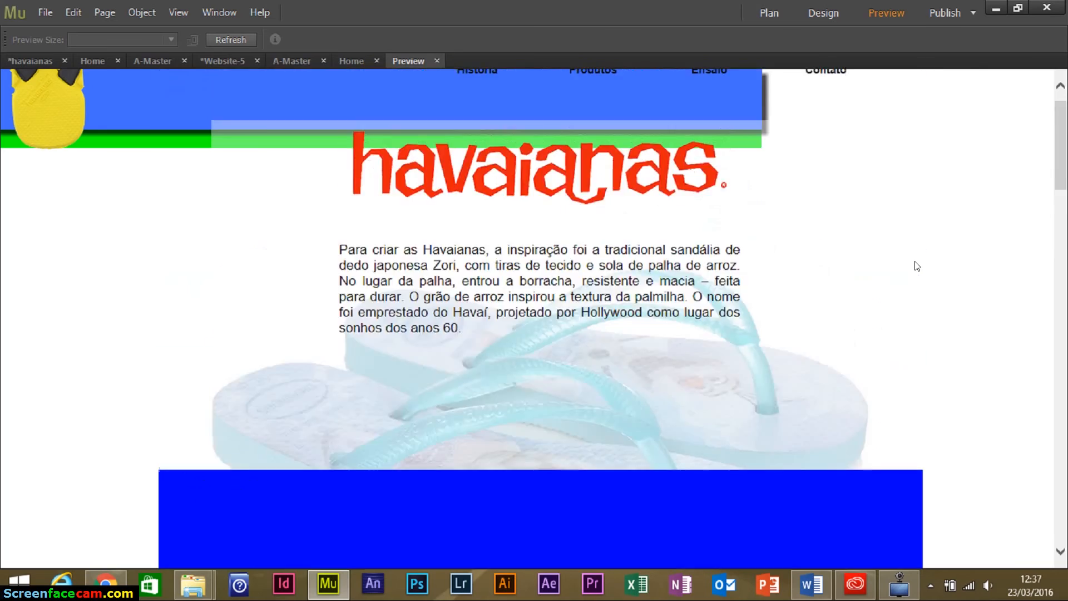
scroll(890, 259, "down", 15)
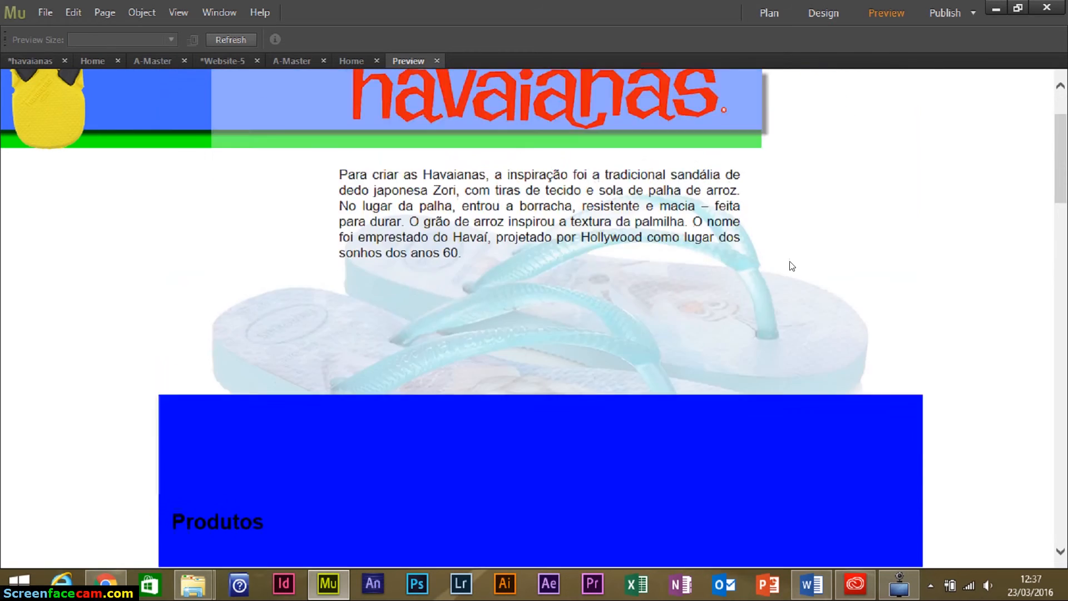
scroll(876, 265, "down", 10)
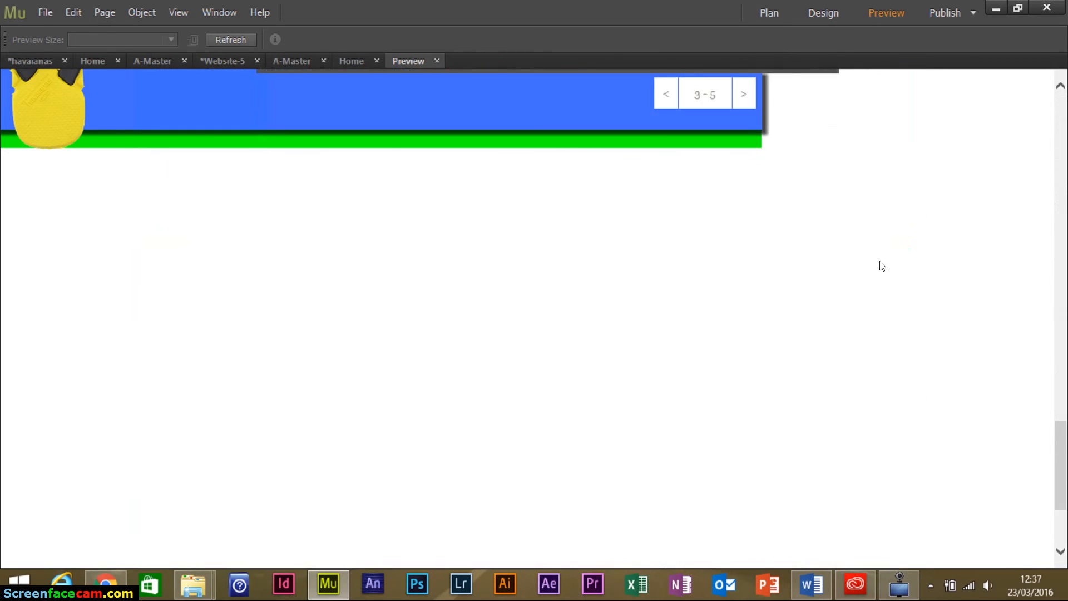
scroll(881, 266, "up", 15)
scroll(887, 261, "up", 8)
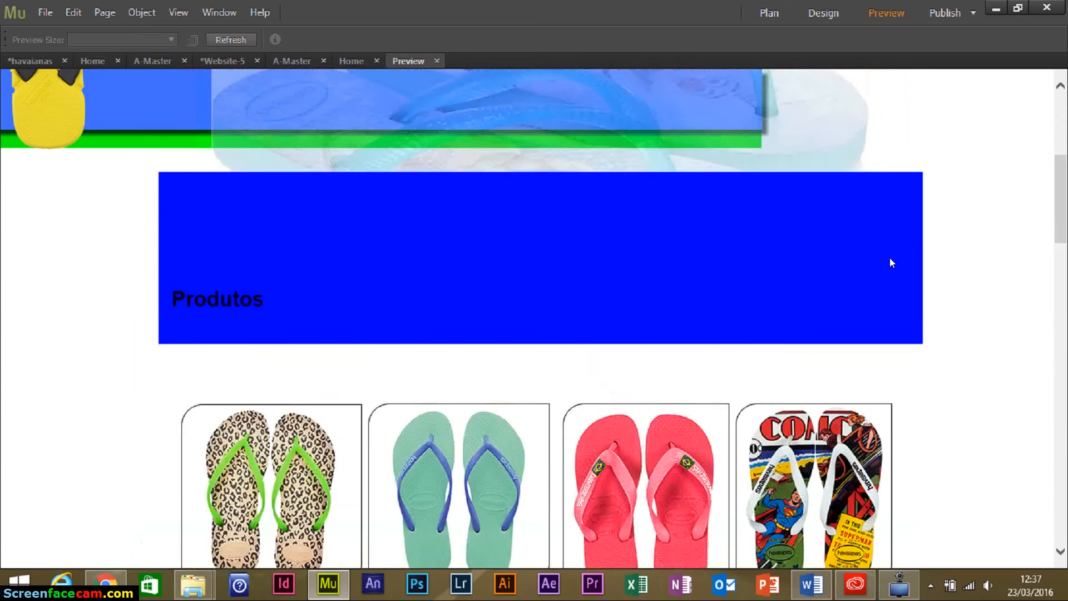
scroll(889, 264, "down", 15)
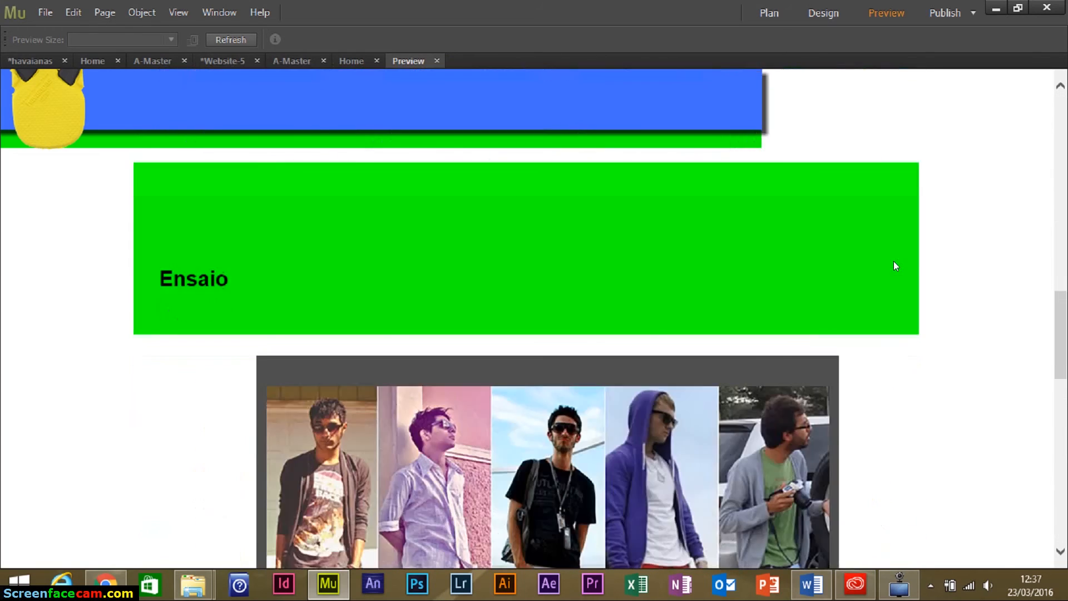
scroll(890, 270, "up", 15)
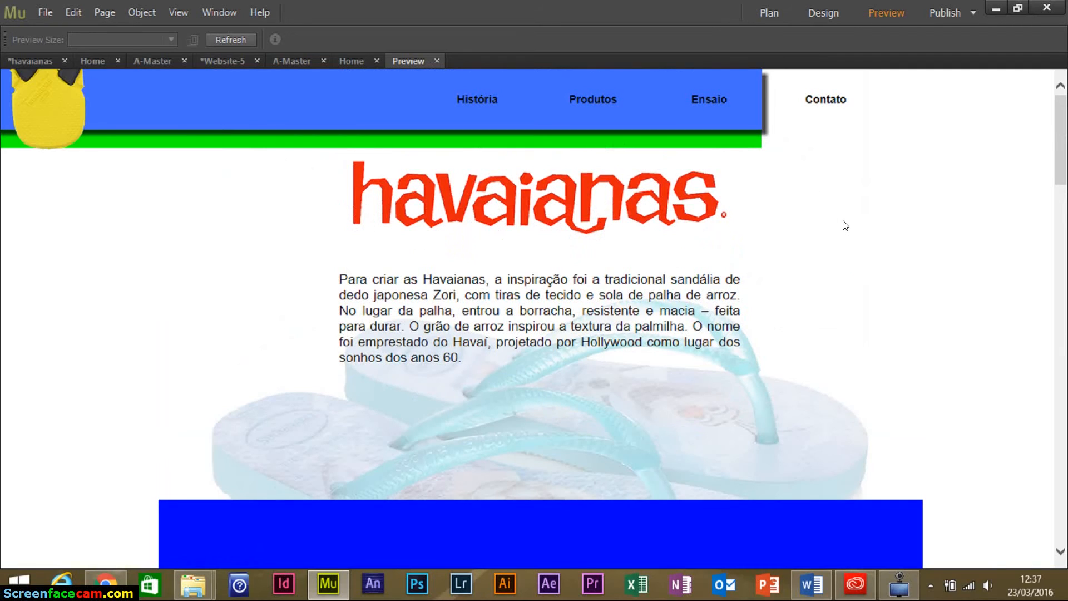
left_click(815, 13)
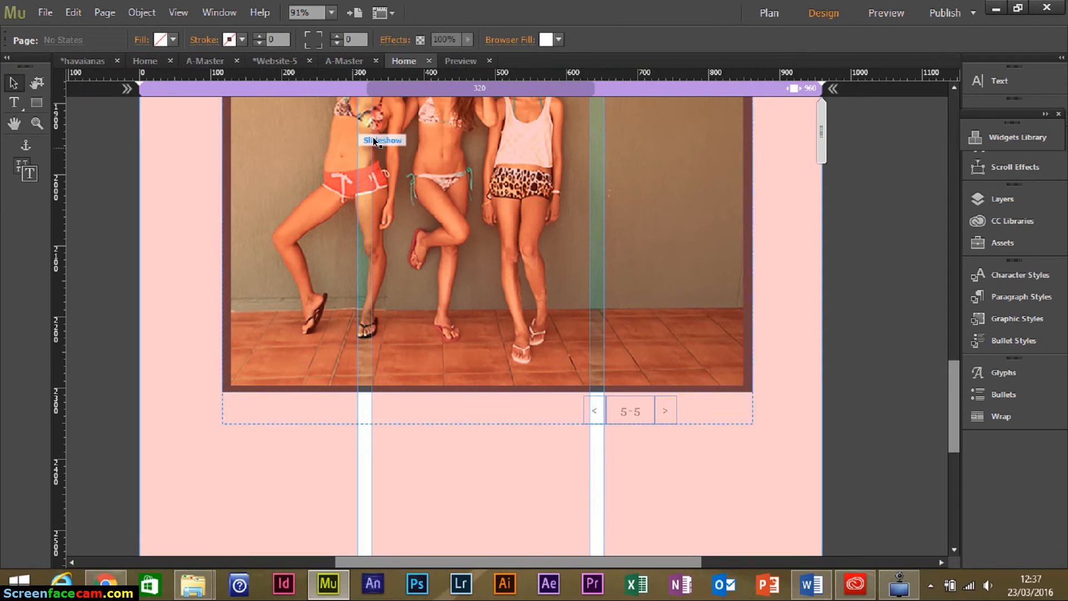
left_click(342, 62)
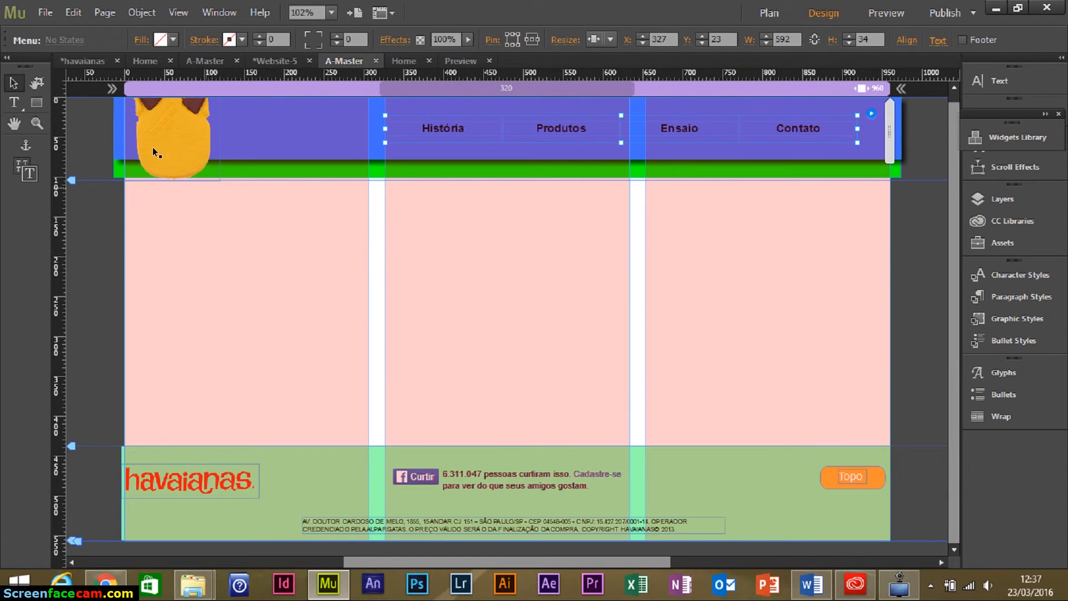
left_click_drag(101, 109, 238, 151)
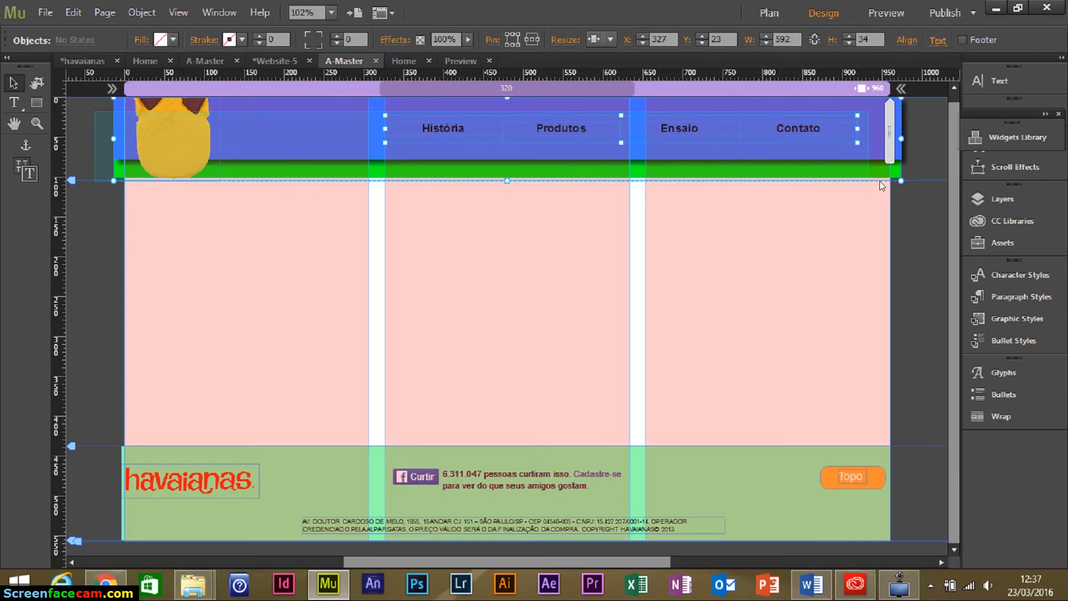
left_click(908, 182, "shift")
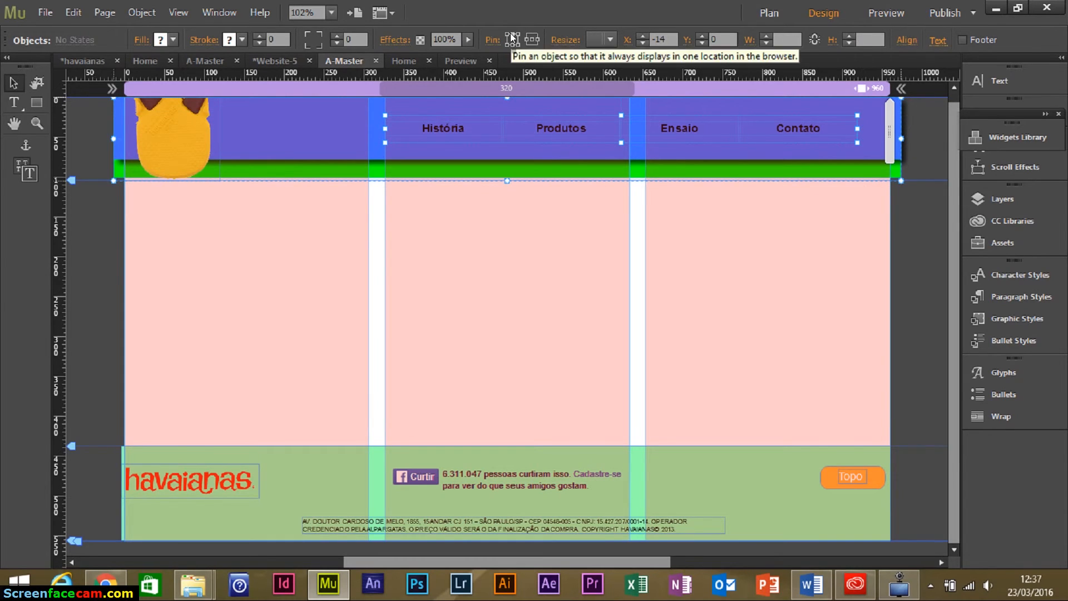
left_click(499, 262)
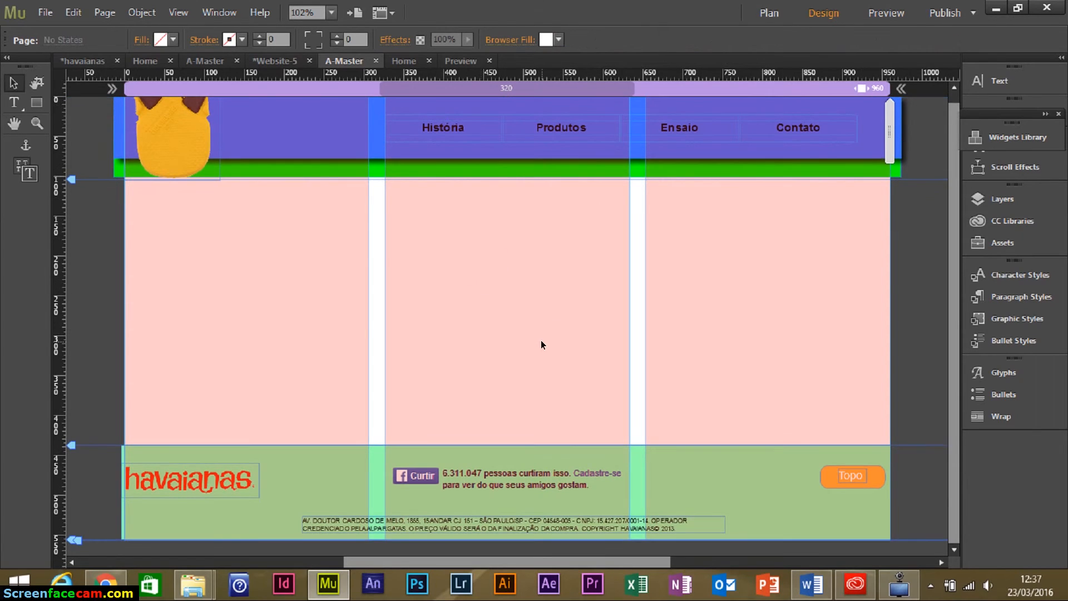
scroll(611, 295, "up", 1)
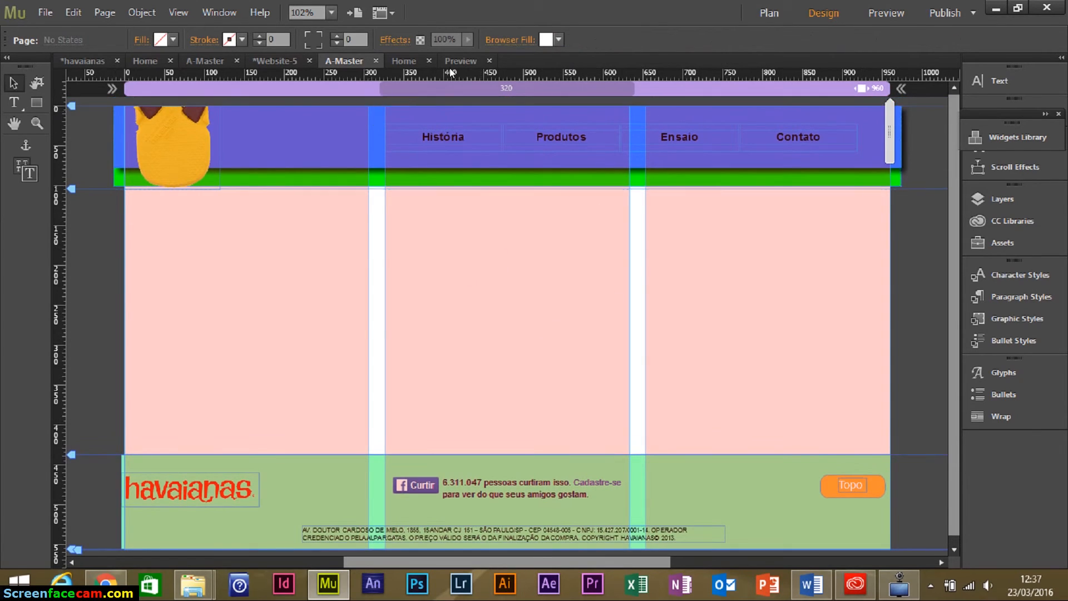
left_click(405, 60)
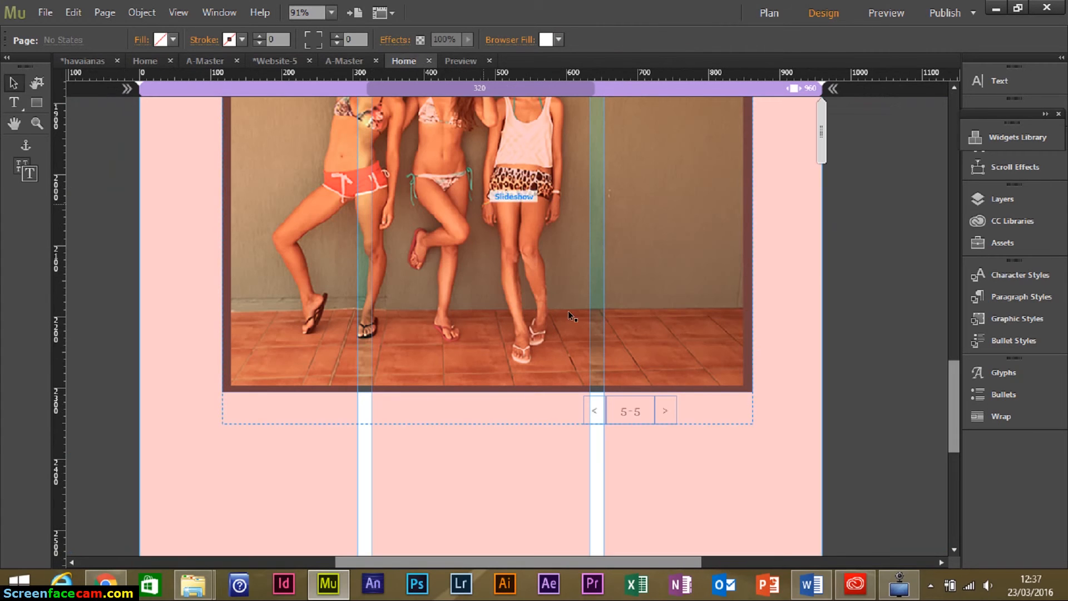
Draw a wide rectangle starting at a new guide below the slideshow.
scroll(786, 354, "down", 3)
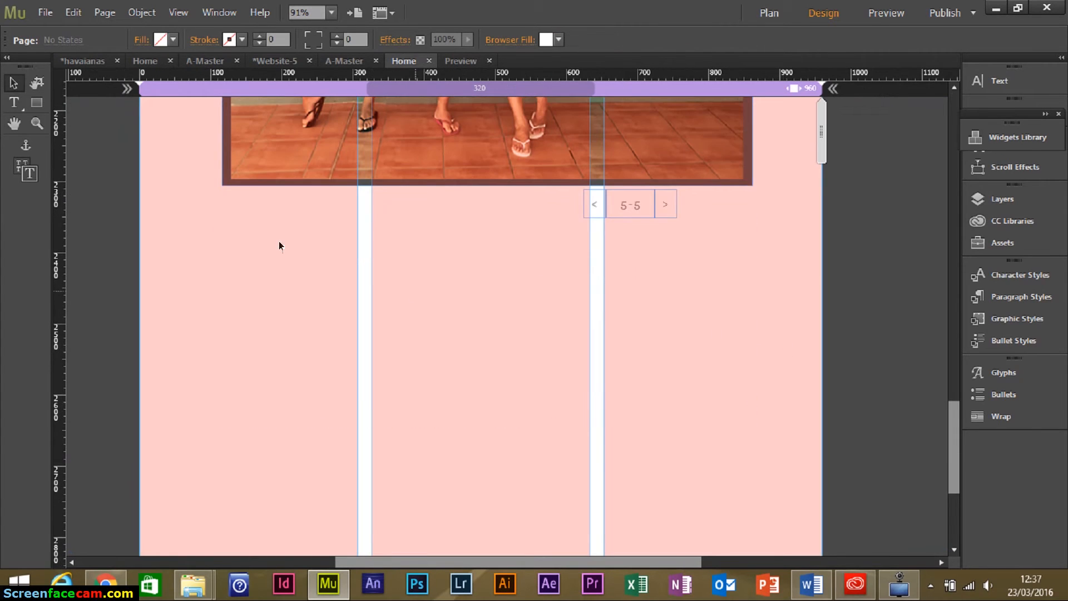
left_click_drag(106, 76, 111, 255)
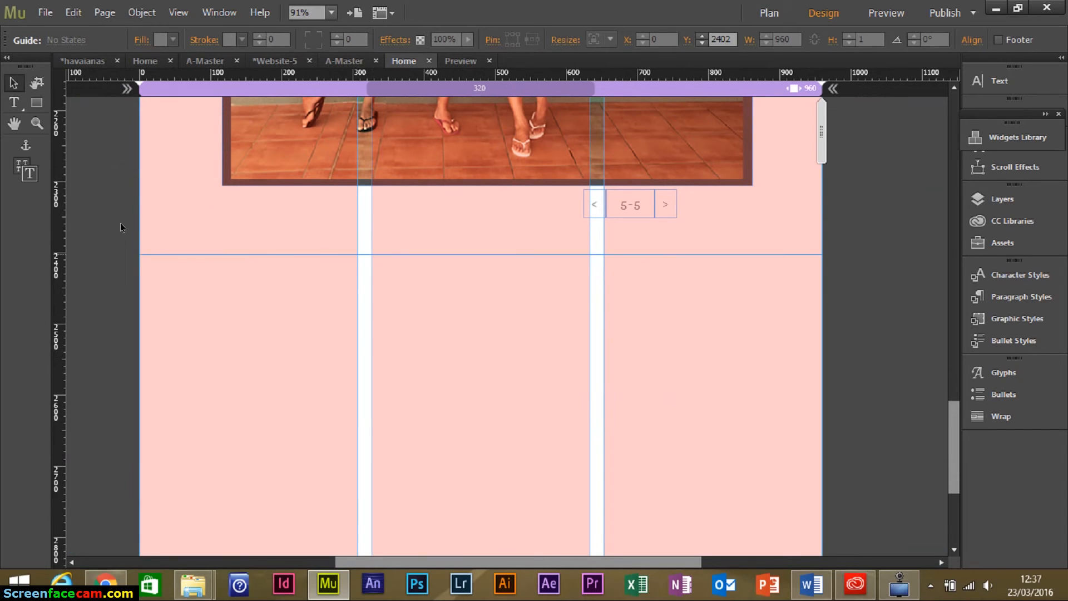
left_click(101, 147)
key("m")
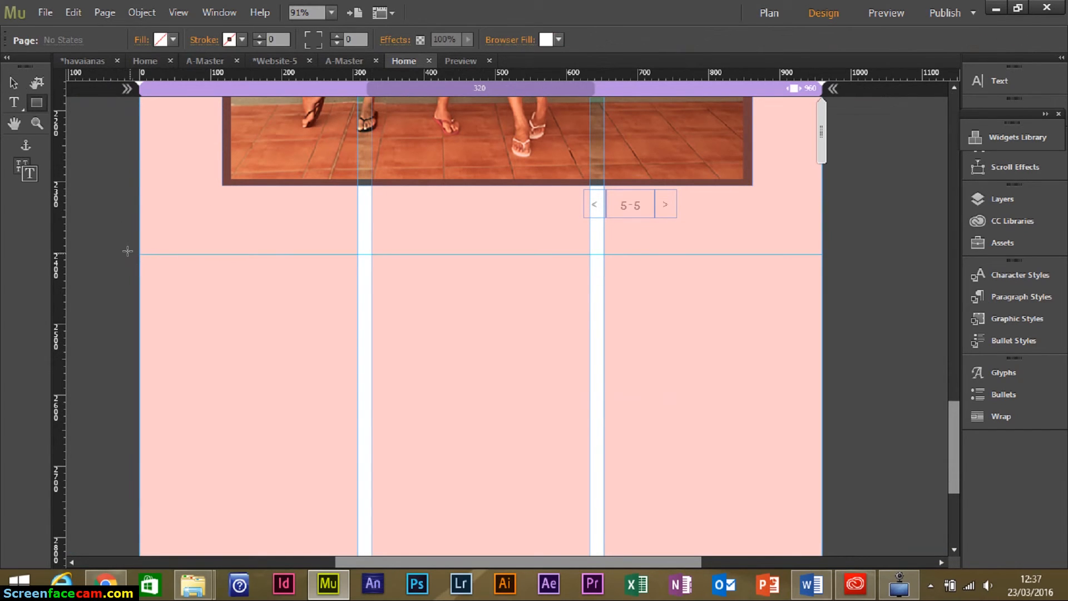
left_click_drag(133, 254, 828, 379)
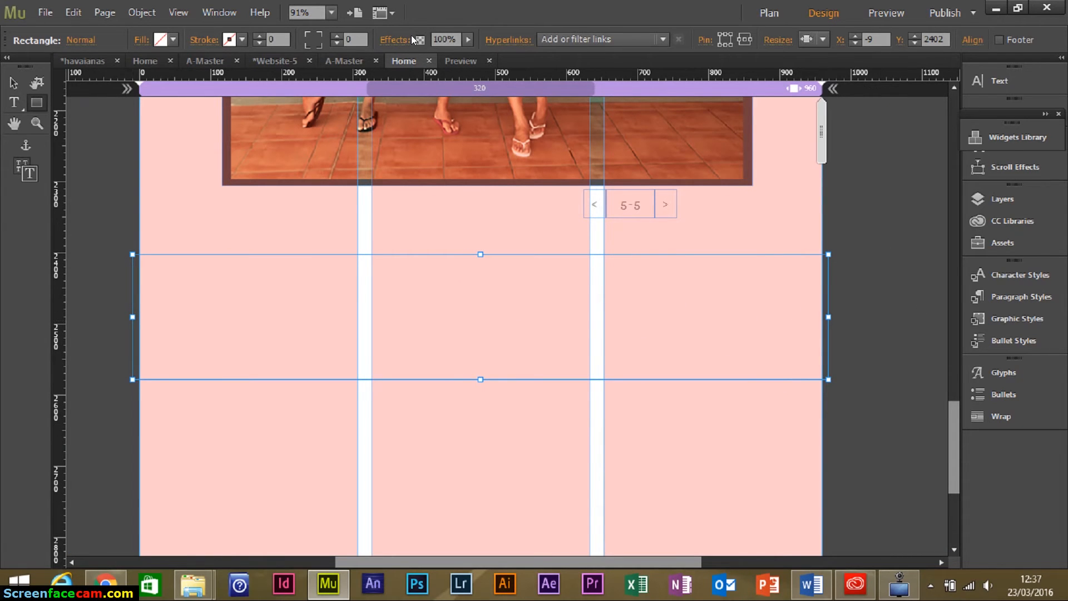
Set the rectangle's height to 220 in Transform and fill it red.
left_click(217, 12)
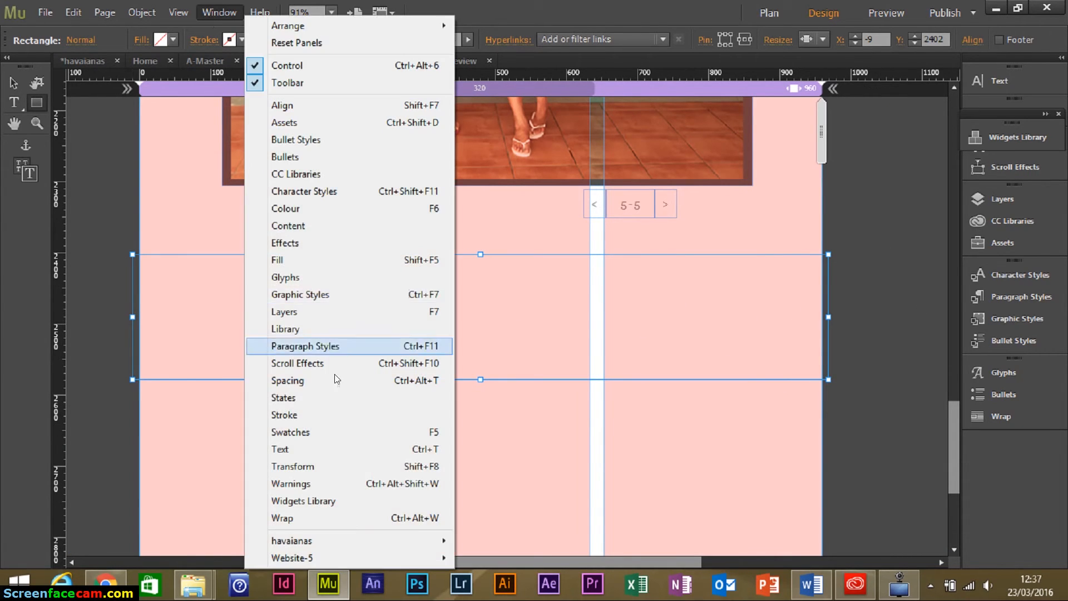
left_click(389, 467)
left_click(916, 247)
type("220")
key("Return")
left_click(14, 83)
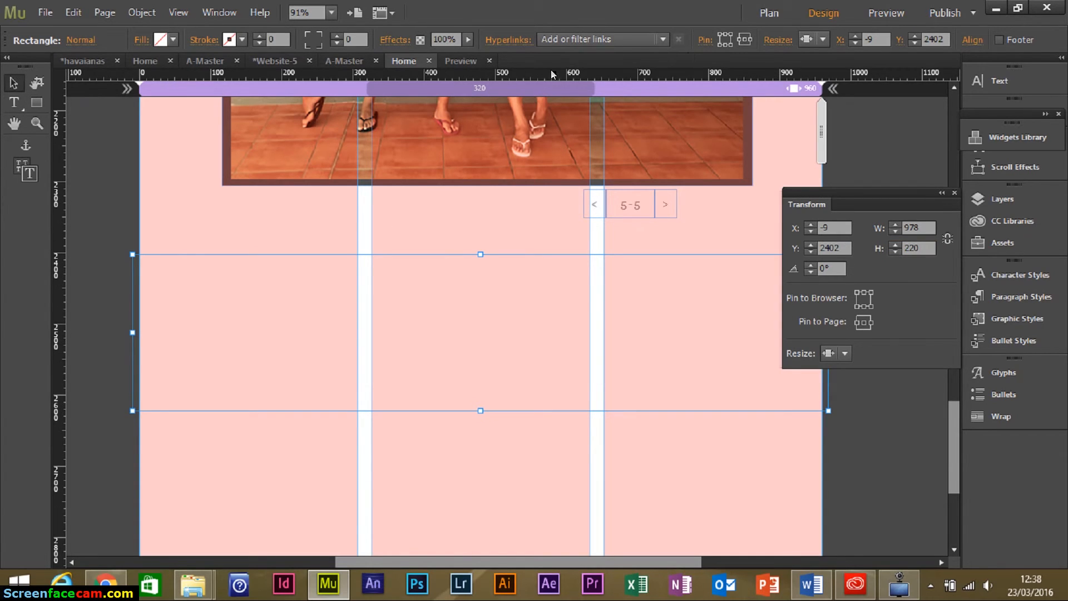
left_click(173, 40)
left_click(398, 58)
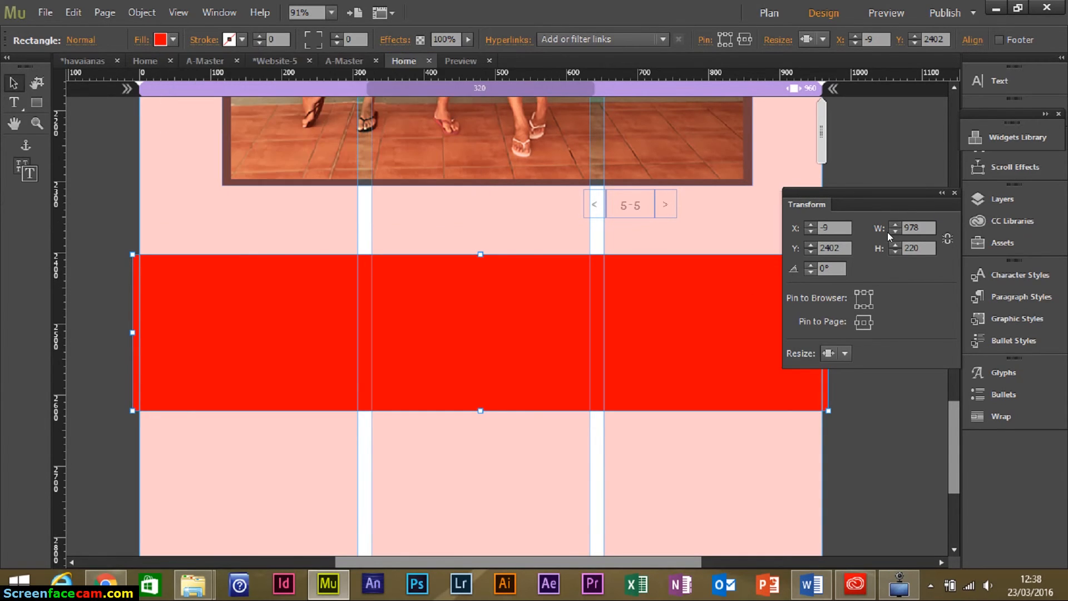
left_click(954, 193)
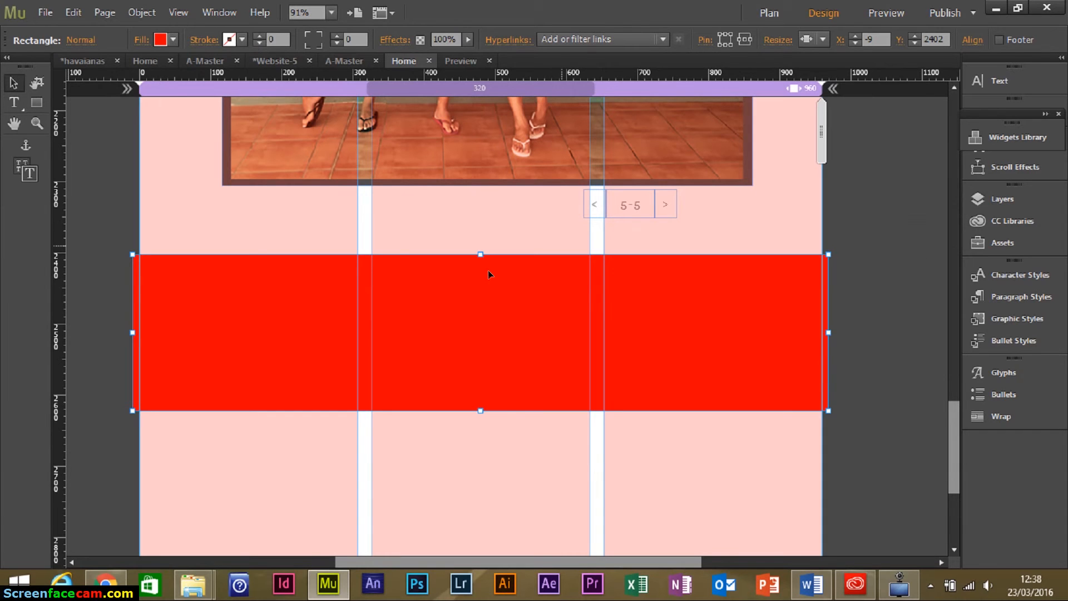
left_click(233, 237)
scroll(228, 234, "up", 10)
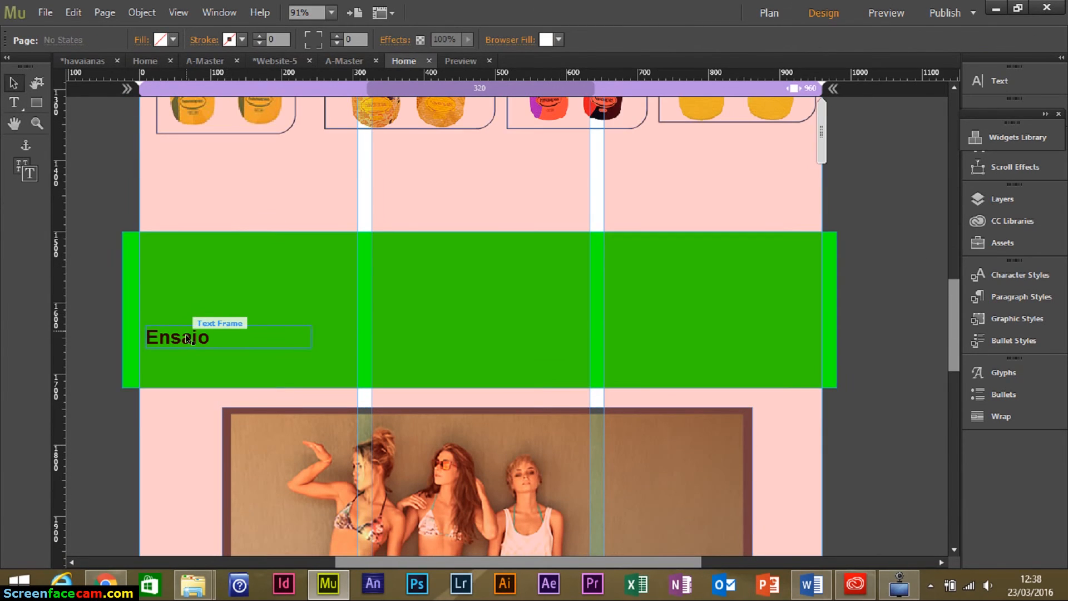
Copy the Ensaio heading onto the red band and layer it above the rectangle.
left_click(185, 334)
scroll(282, 303, "down", 3)
left_click_drag(193, 200, 205, 489)
scroll(235, 422, "down", 7)
left_click_drag(187, 146, 180, 510)
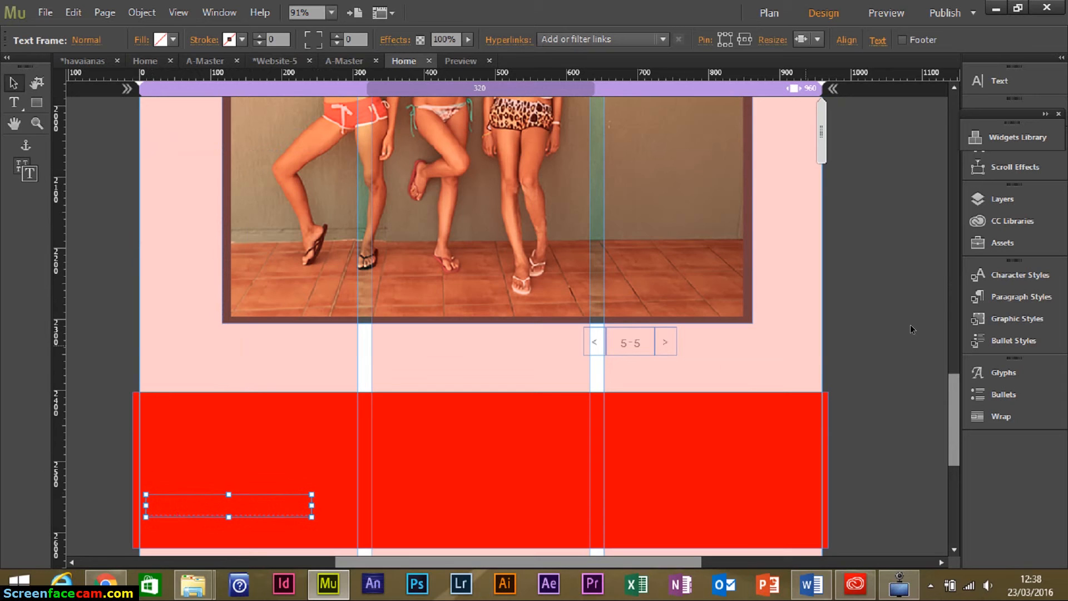
left_click(1002, 199)
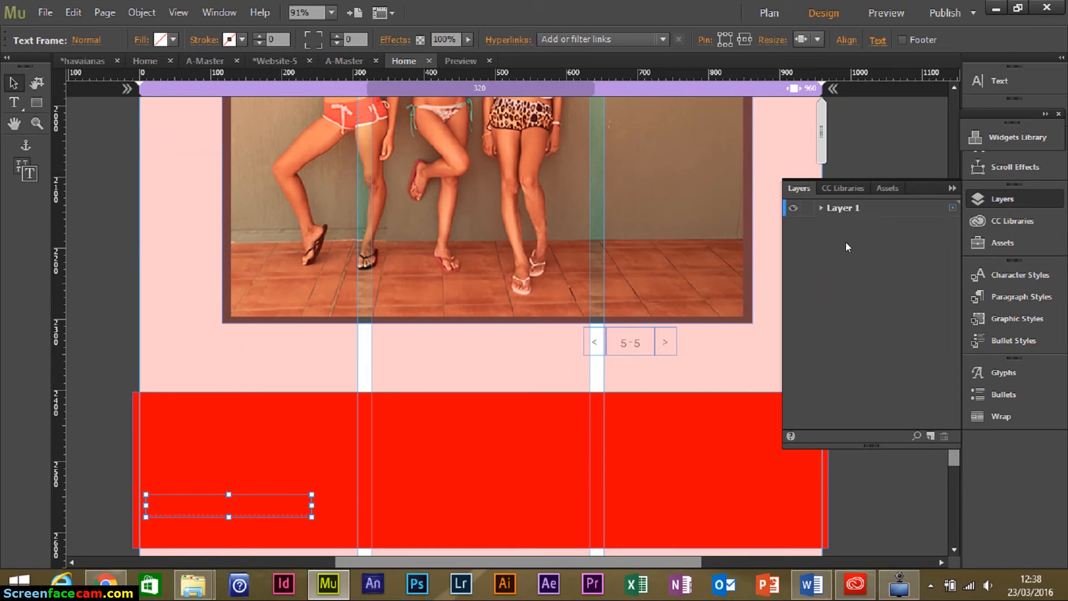
left_click(821, 207)
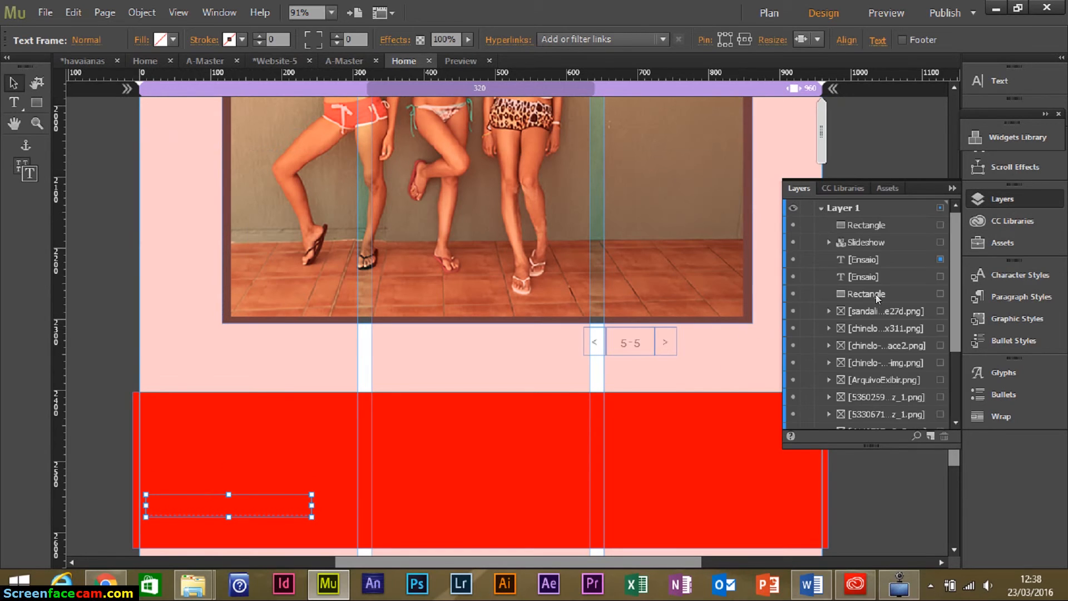
left_click_drag(870, 257, 863, 209)
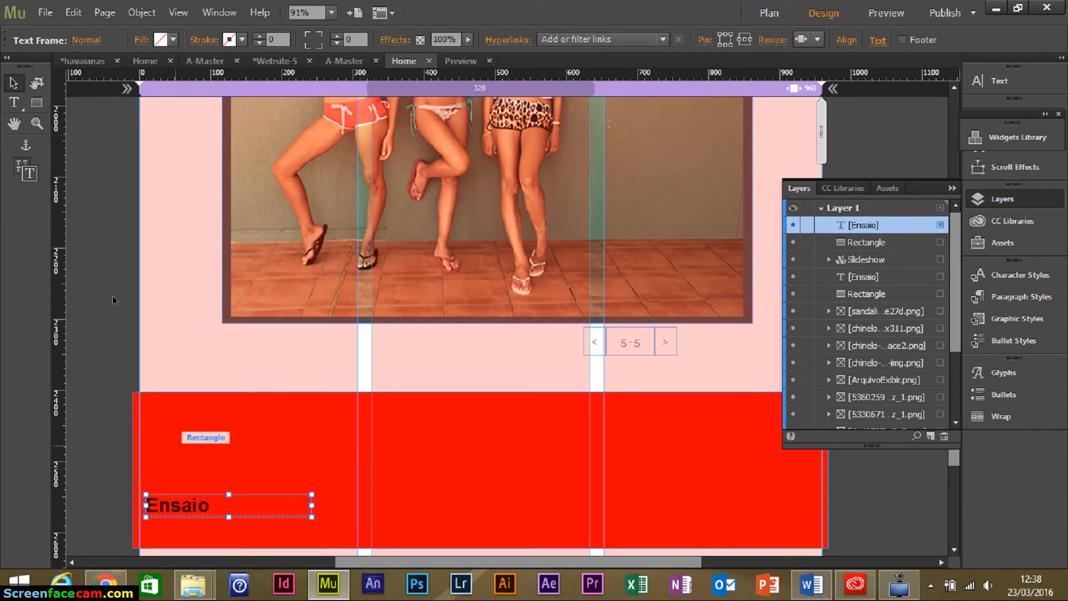
Retype the copied heading as 'Contato' and nudge it slightly left.
left_click(19, 109)
left_click(184, 501)
left_click_drag(209, 503, 121, 472)
type("Contato")
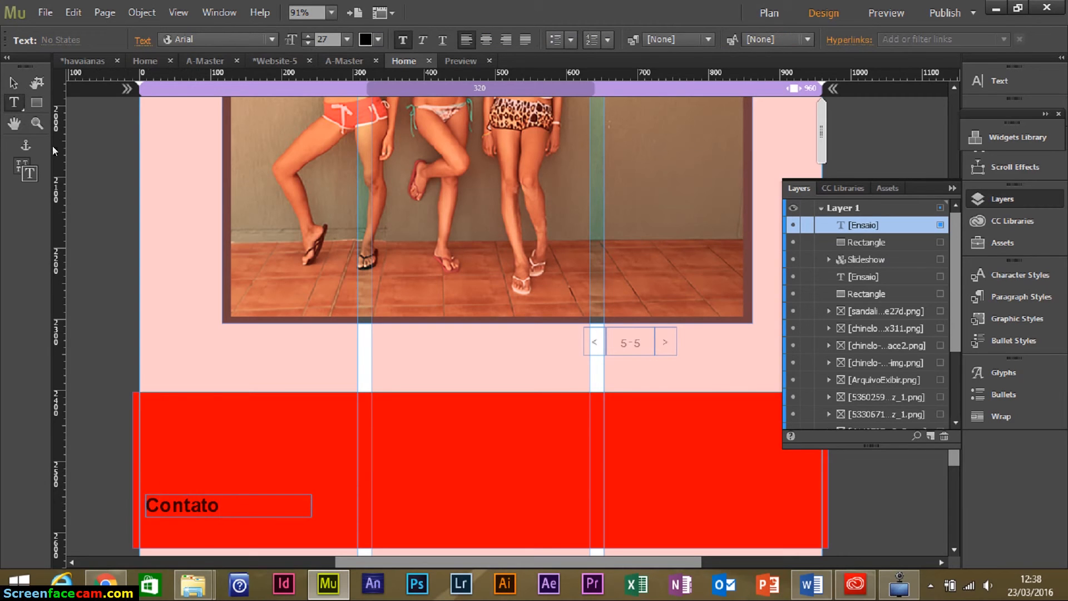
left_click(16, 84)
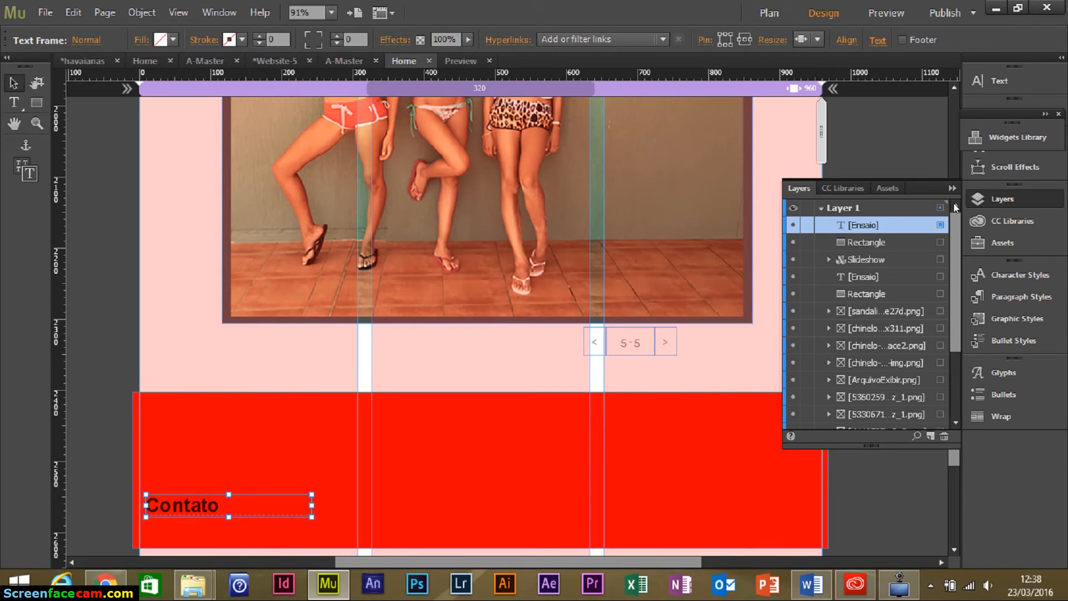
left_click(954, 189)
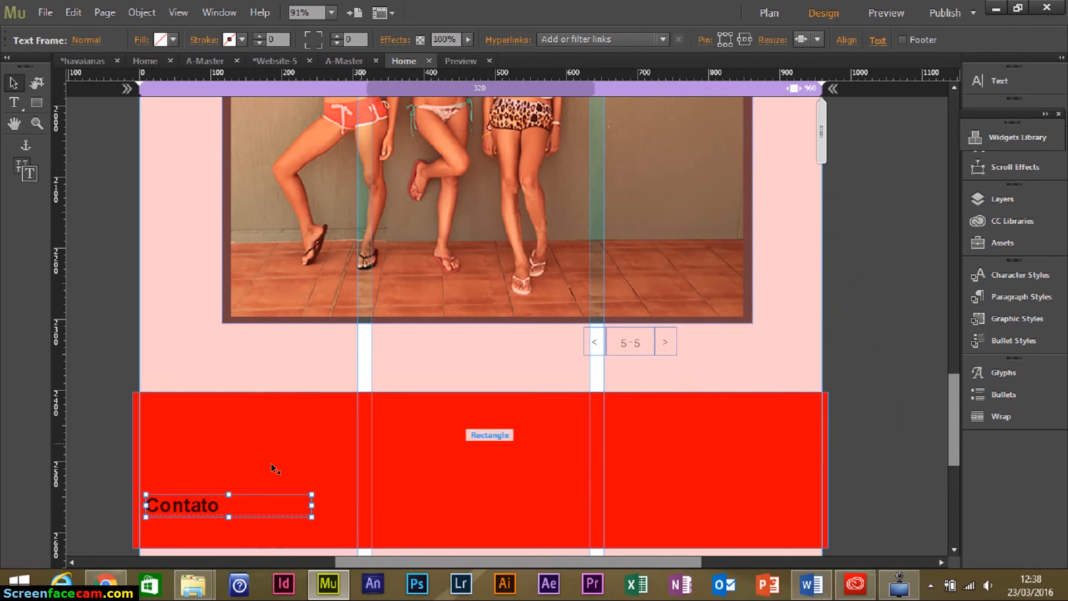
mouse_move(196, 503)
left_mouse_down()
mouse_move(204, 502)
mouse_move(194, 503)
left_mouse_up()
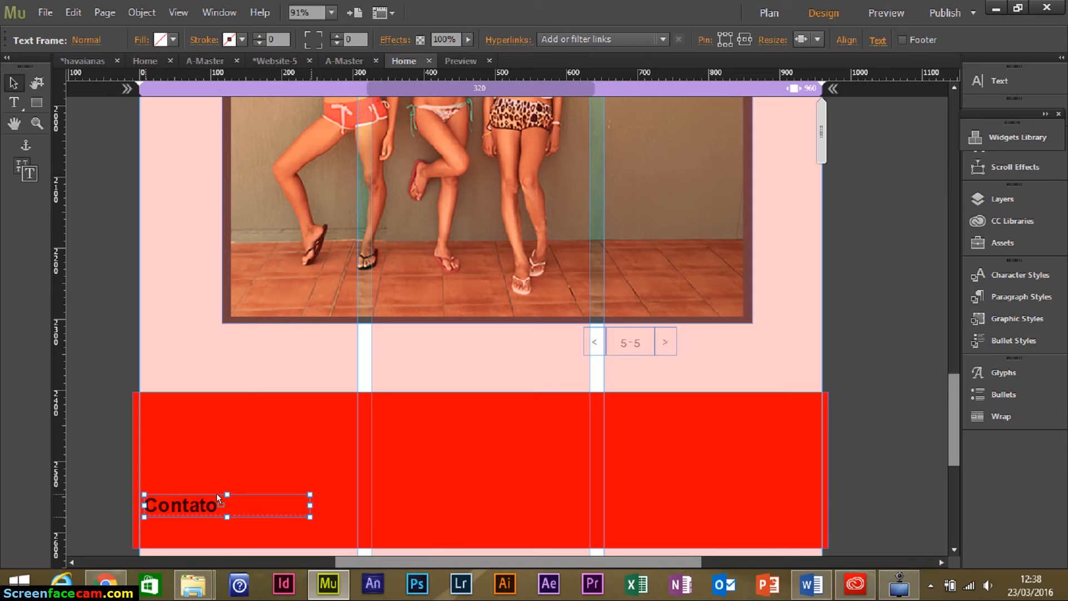
scroll(892, 415, "down", 4)
scroll(892, 415, "down", 2)
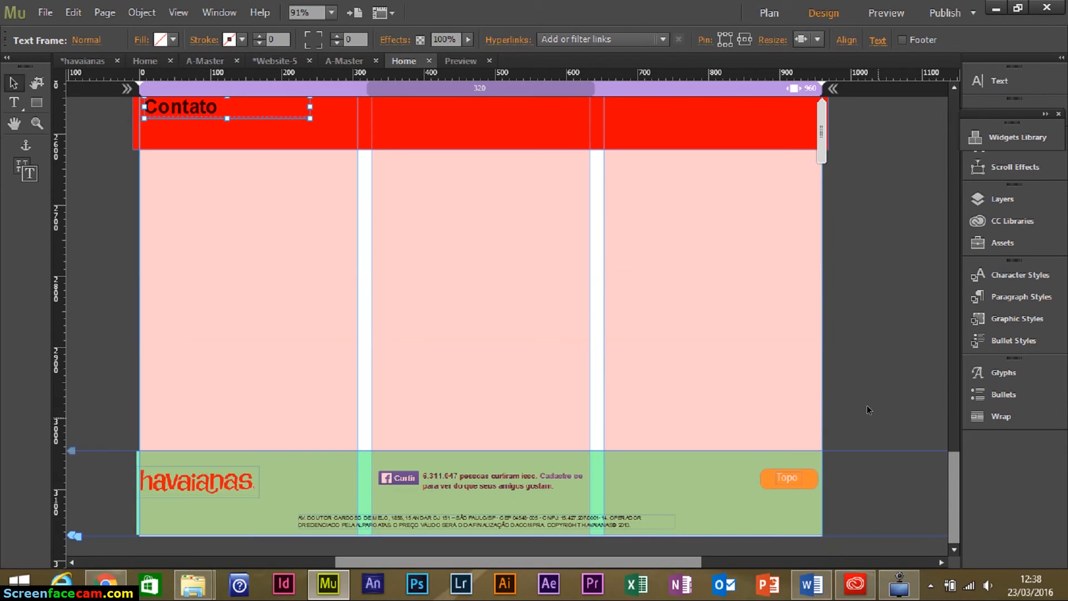
Place a Simple Contact form widget below the Contato heading, centred in the column.
left_click(1009, 138)
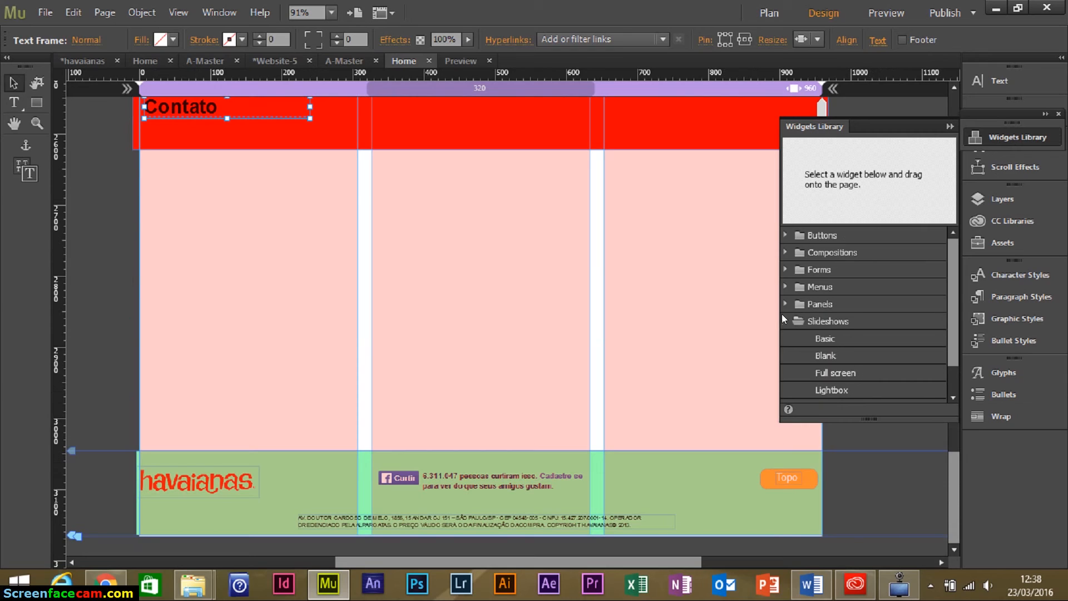
left_click(786, 321)
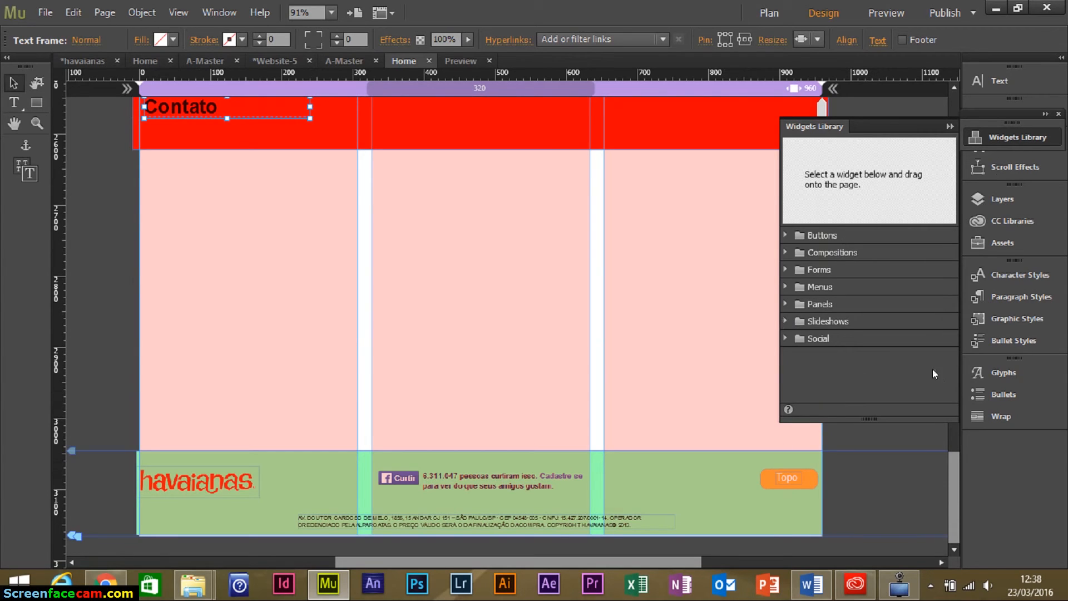
left_click(785, 269)
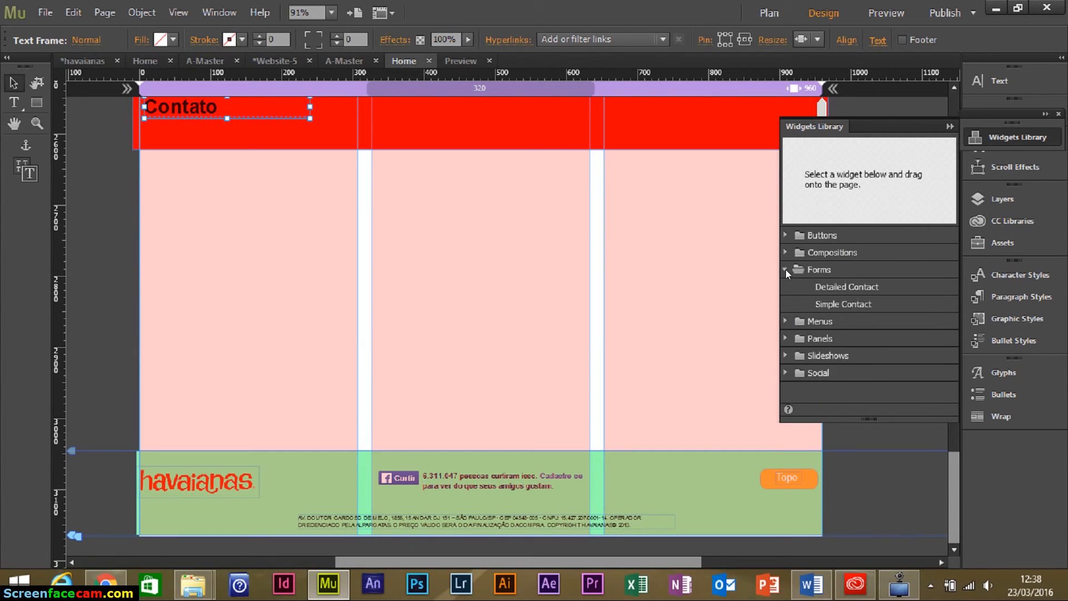
left_click(871, 305)
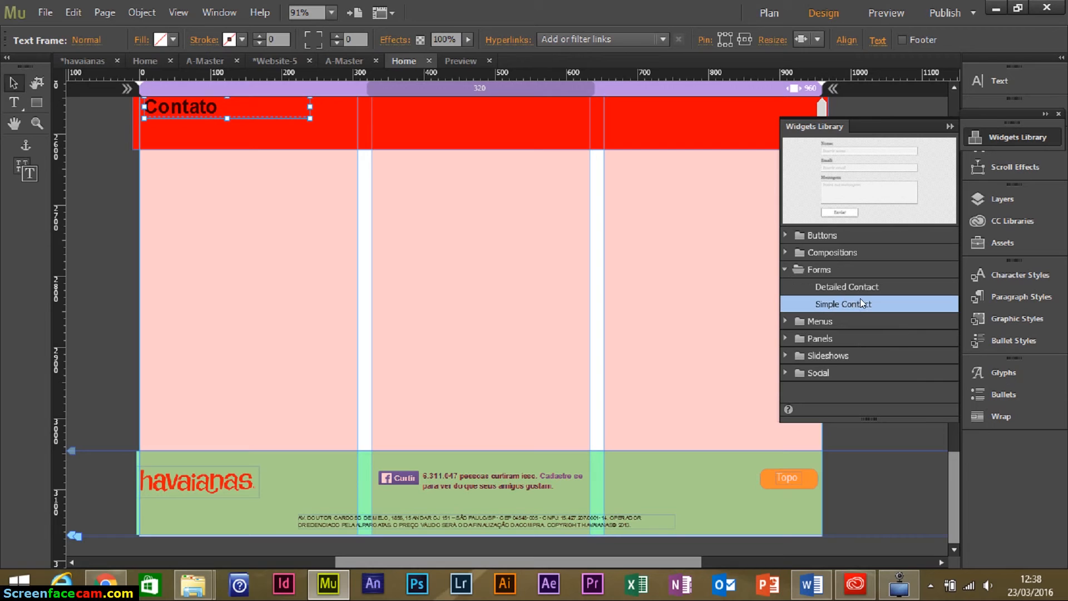
left_click_drag(852, 305, 345, 200)
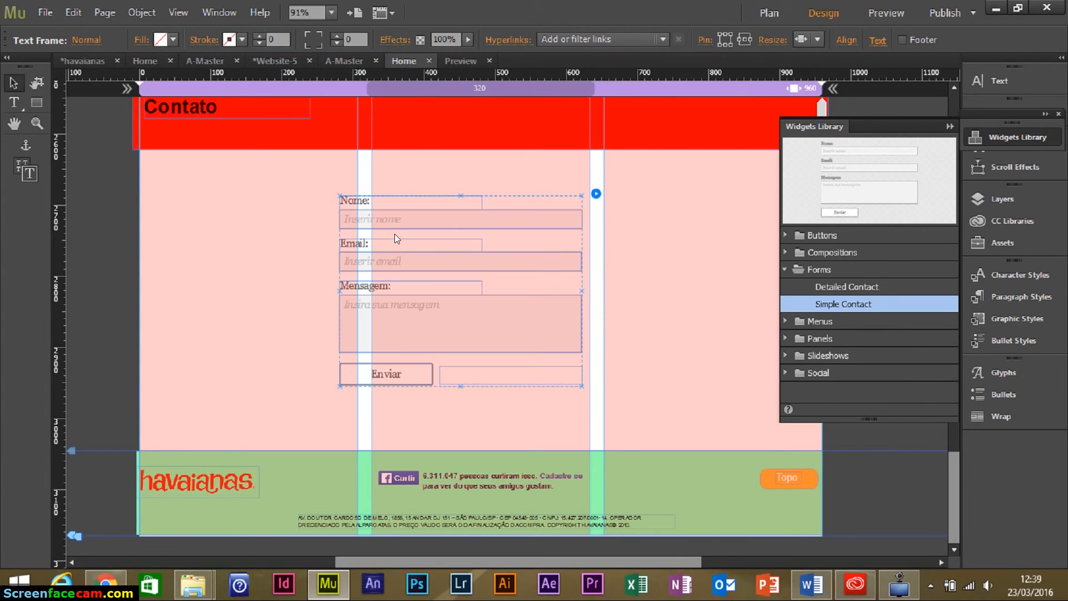
mouse_move(459, 200)
left_mouse_down()
mouse_move(475, 191)
mouse_move(451, 184)
left_mouse_up()
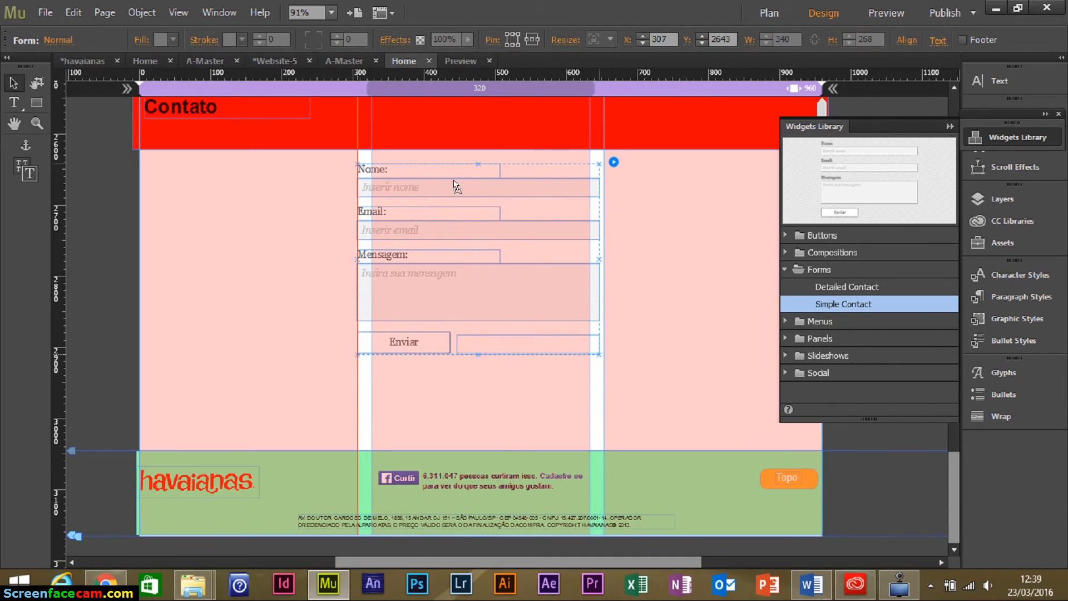
Replace the form's Email to recipient with the company e-mail address.
left_click(614, 162)
left_click(806, 206)
key("BackSpace")
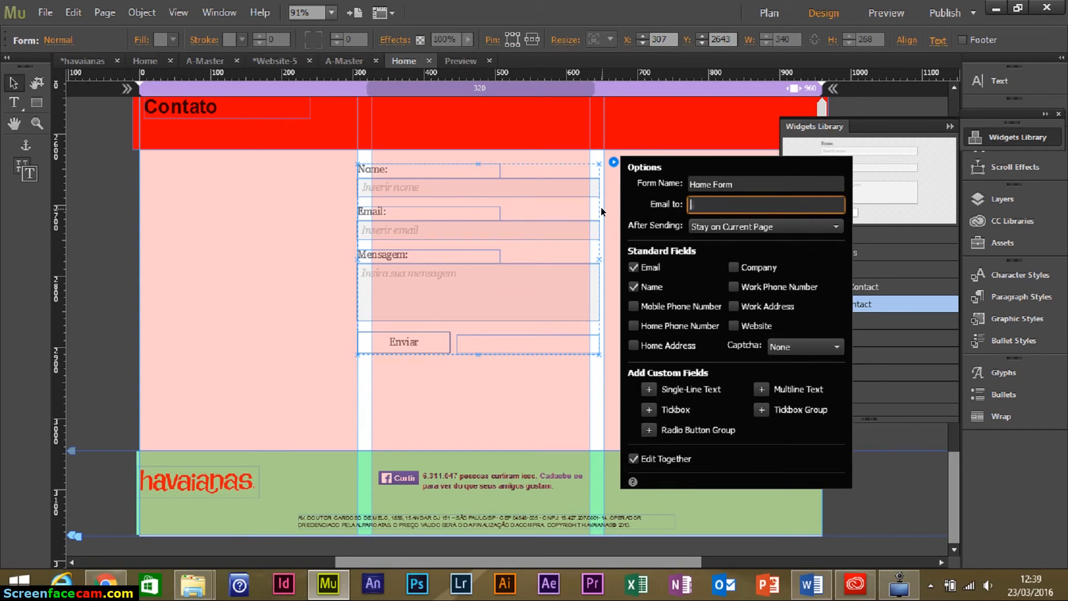
key("Return")
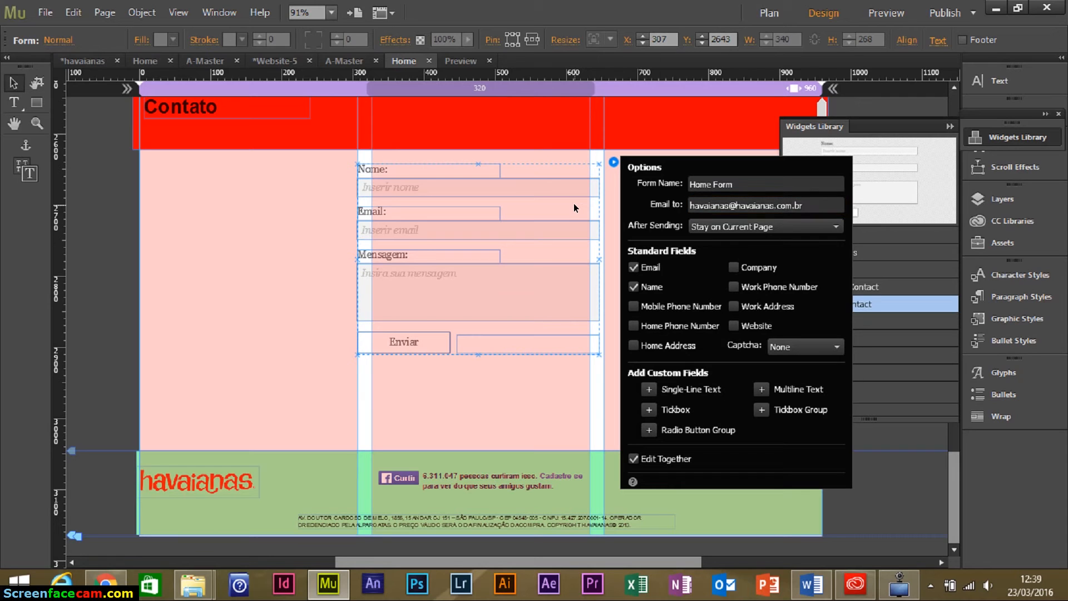
left_click(255, 306)
scroll(339, 325, "up", 10)
Close the Widgets Library and scroll back to the top of the Home page.
scroll(349, 320, "up", 20)
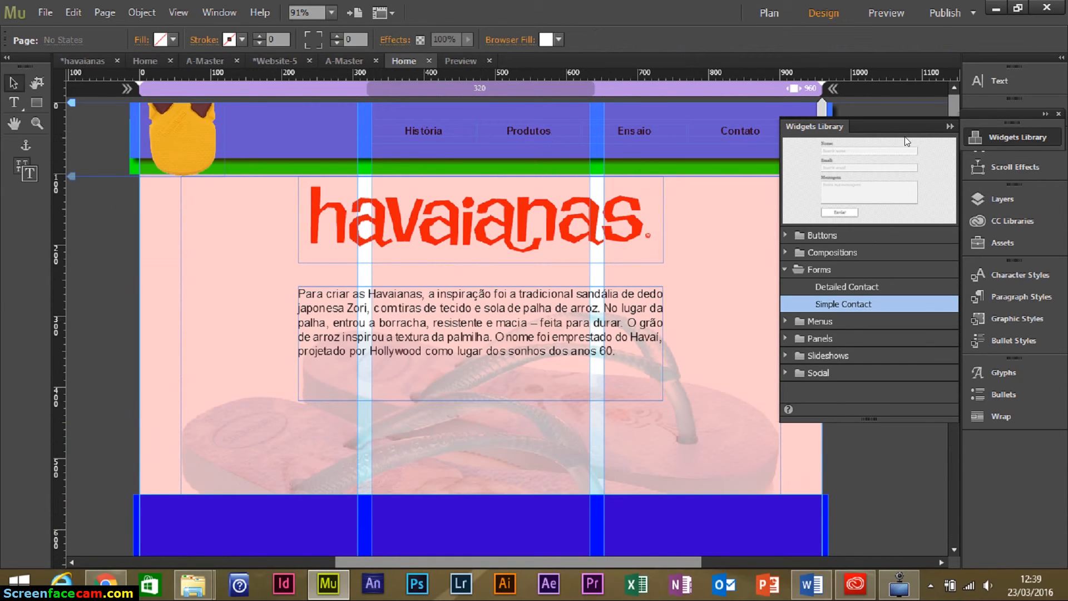
left_click(949, 127)
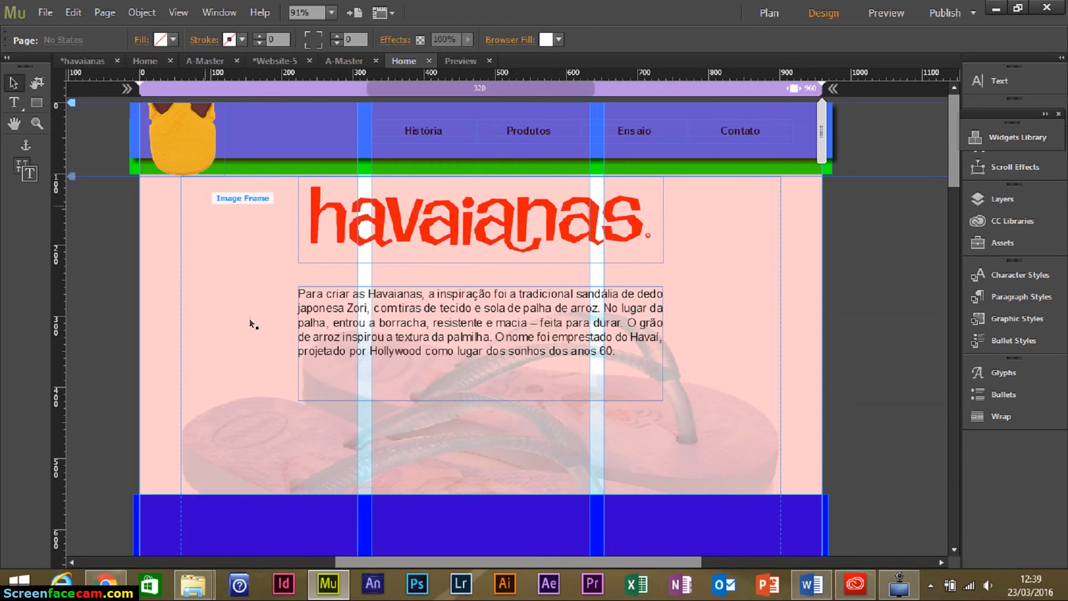
scroll(249, 322, "down", 10)
scroll(329, 369, "down", 15)
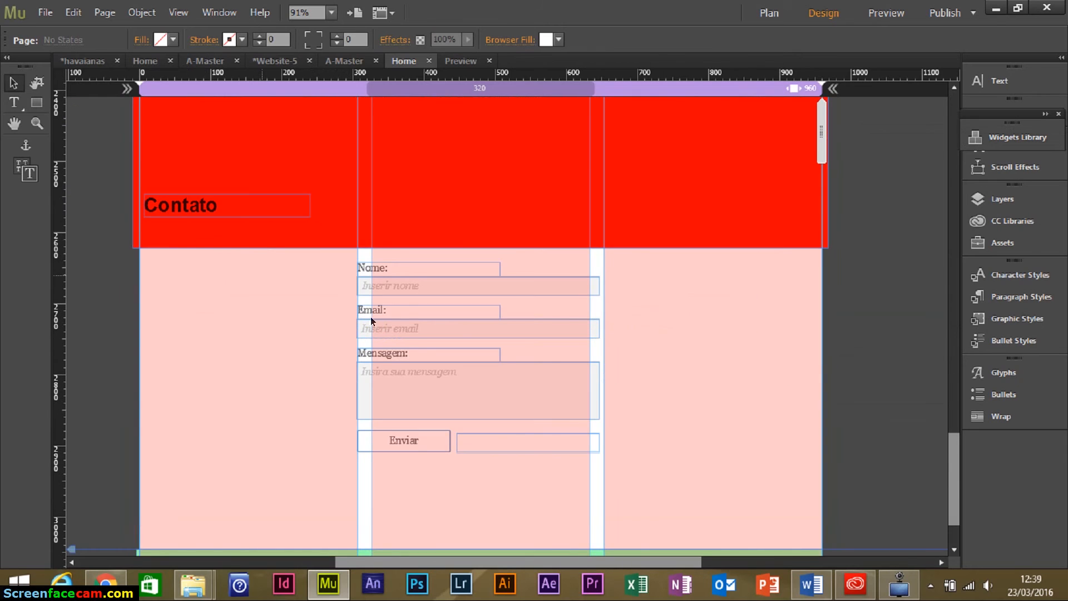
scroll(545, 296, "down", 3)
scroll(545, 315, "up", 20)
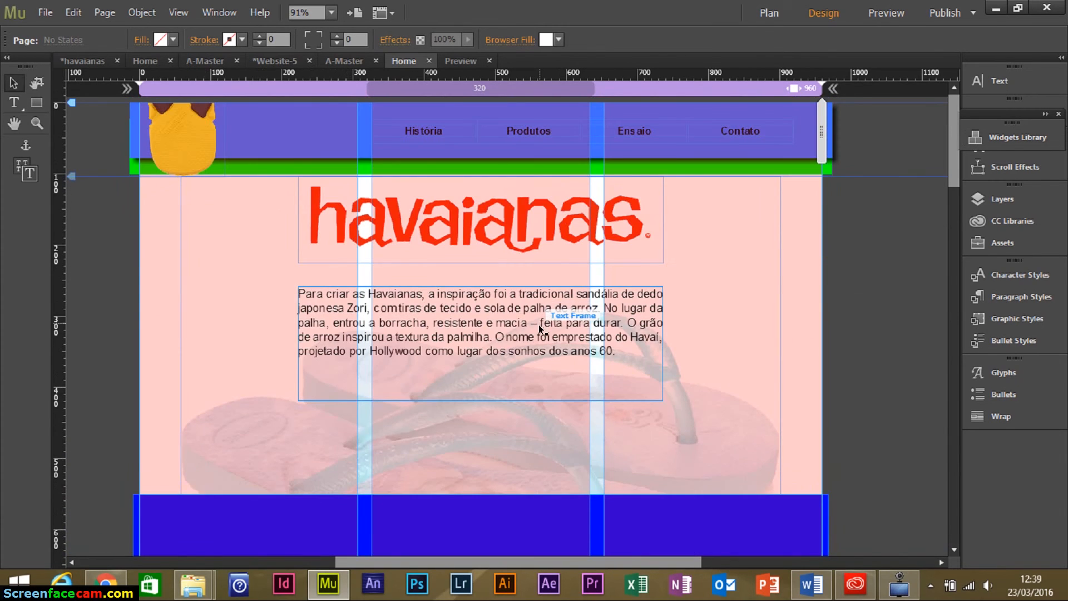
left_click(187, 285)
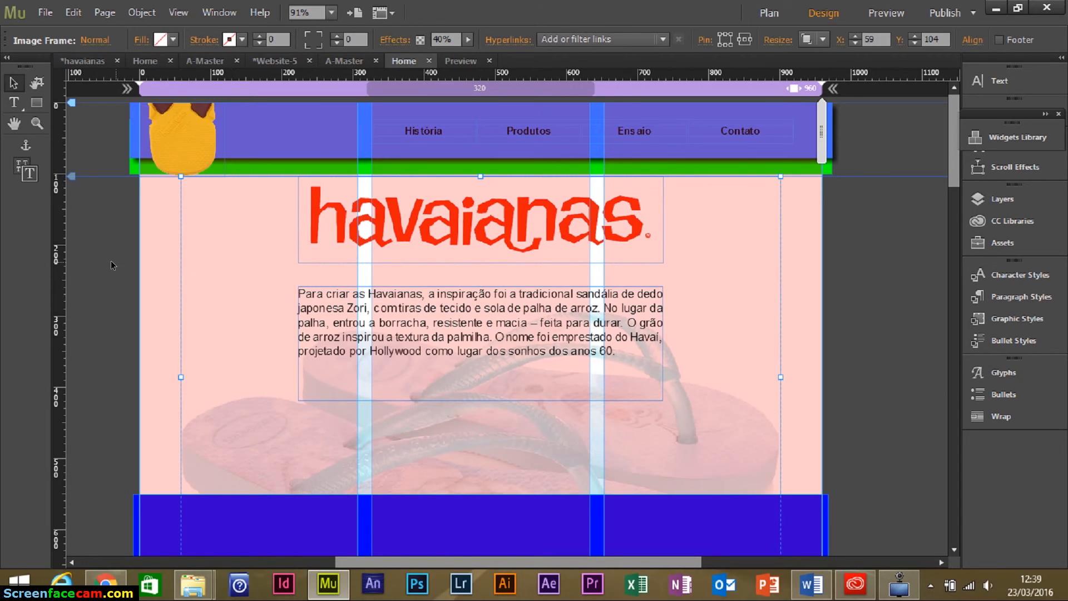
left_click(148, 274)
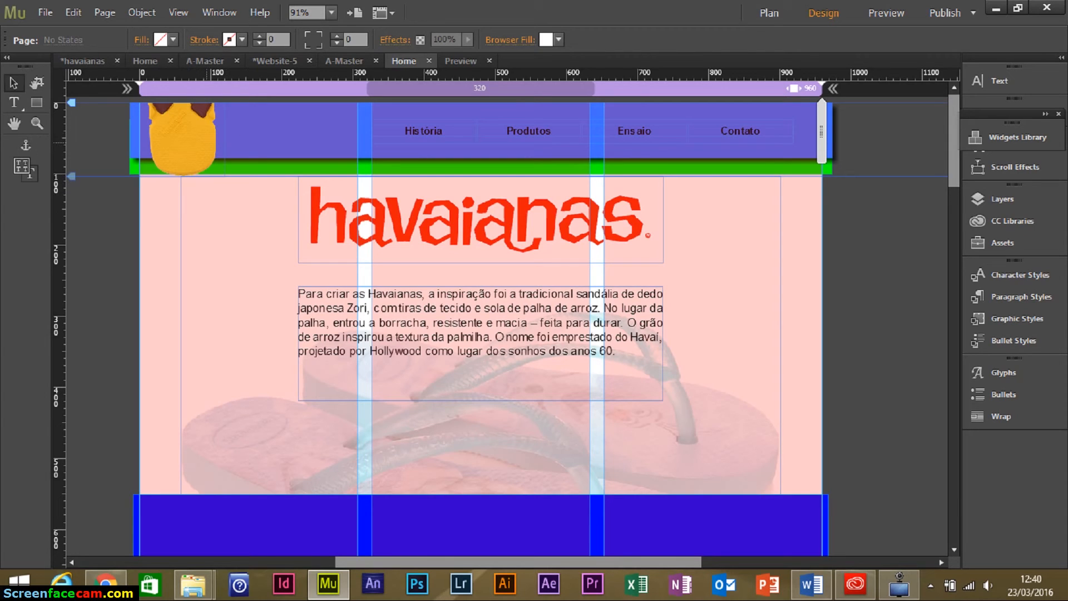
Place anchors named Topo at the page top and Produtos at the Produtos band.
left_click(147, 144)
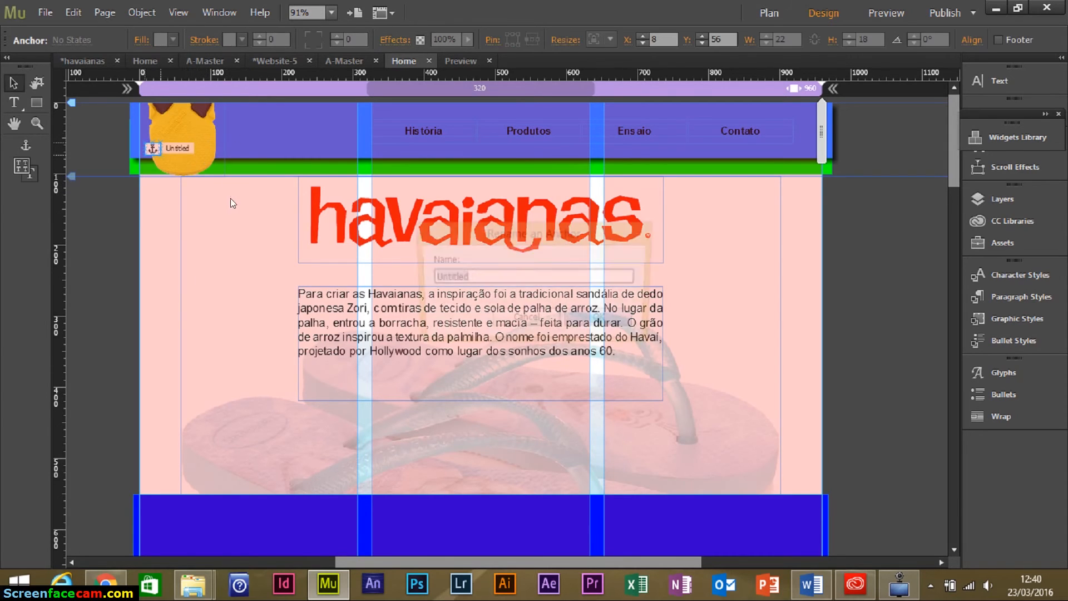
type("Topo")
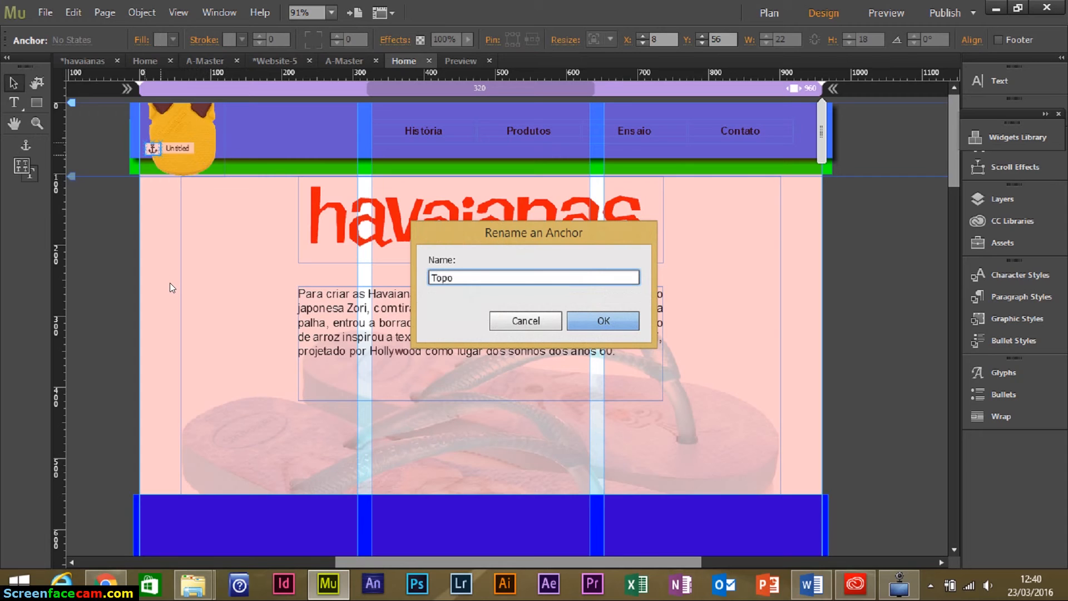
key("Return")
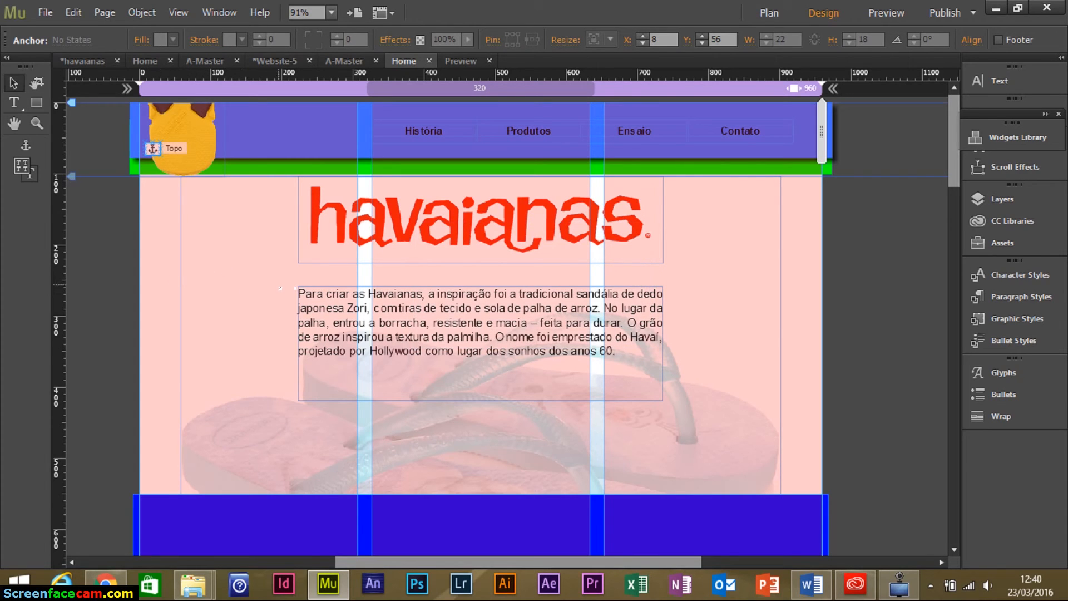
left_click_drag(954, 150, 954, 222)
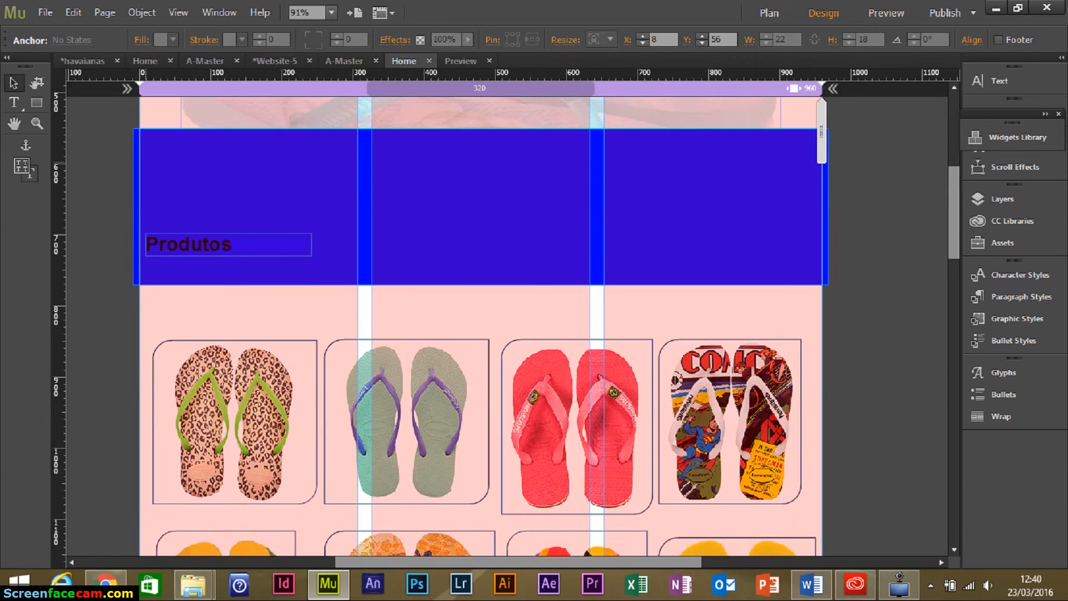
left_click(372, 169)
type("Produtos")
key("Return")
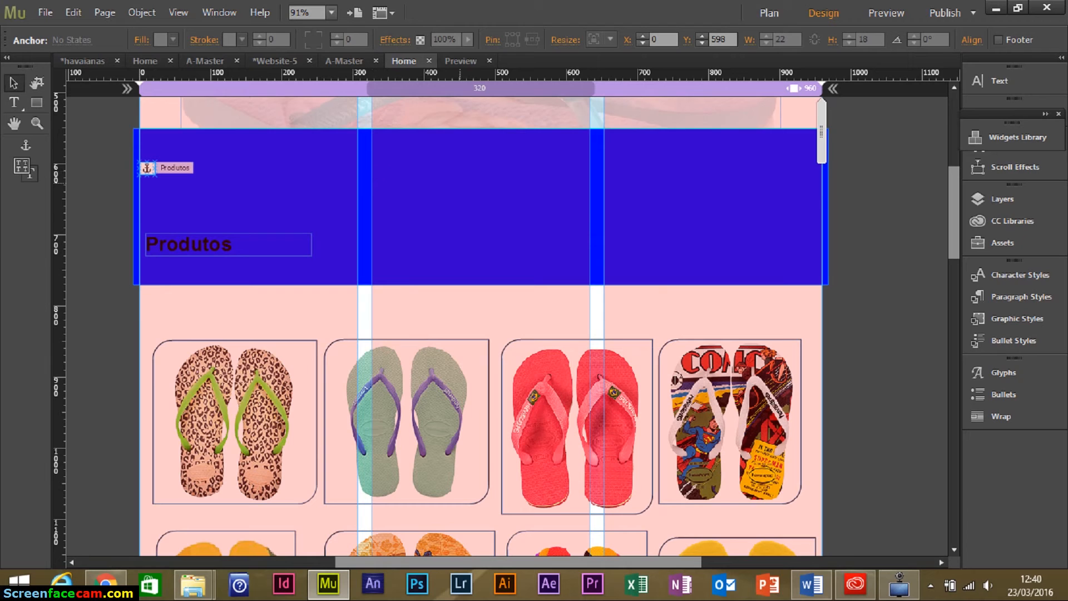
Add anchors named Ensaio and Contato at their section bands.
left_click_drag(953, 222, 950, 357)
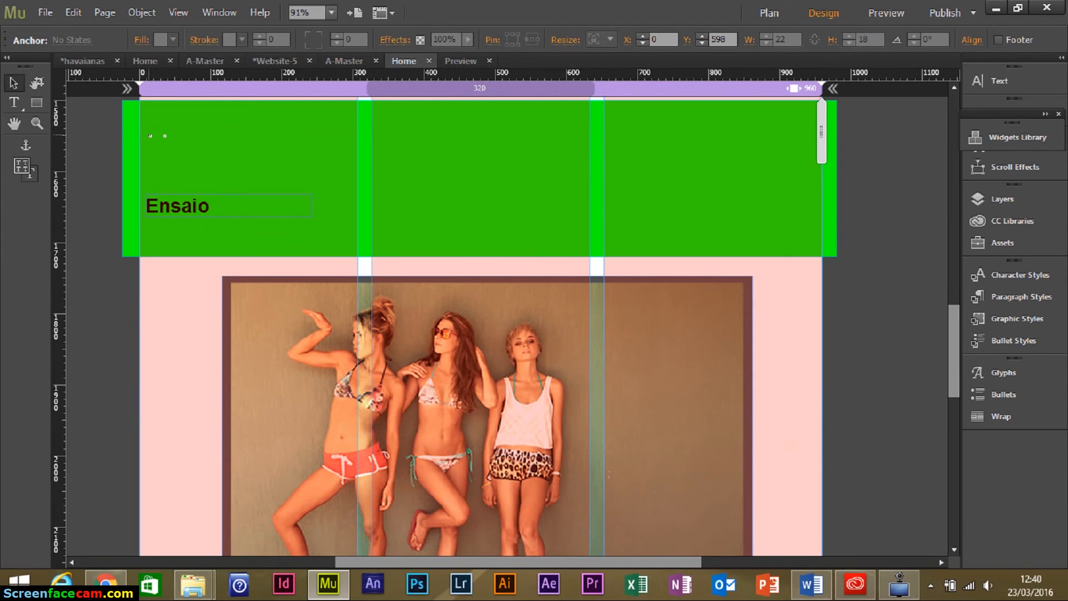
type("Ensaio")
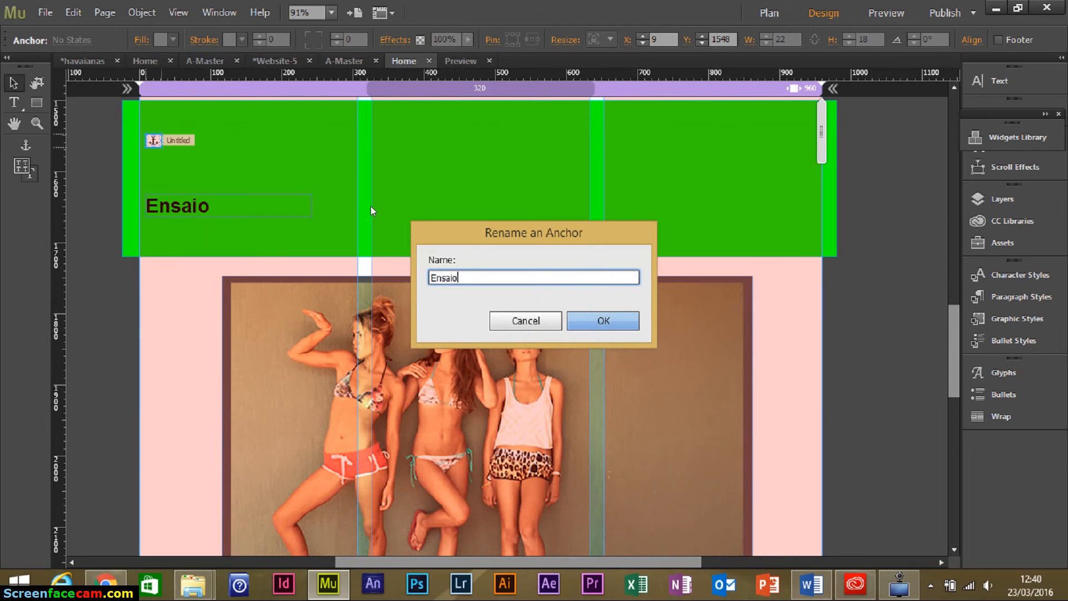
key("Return")
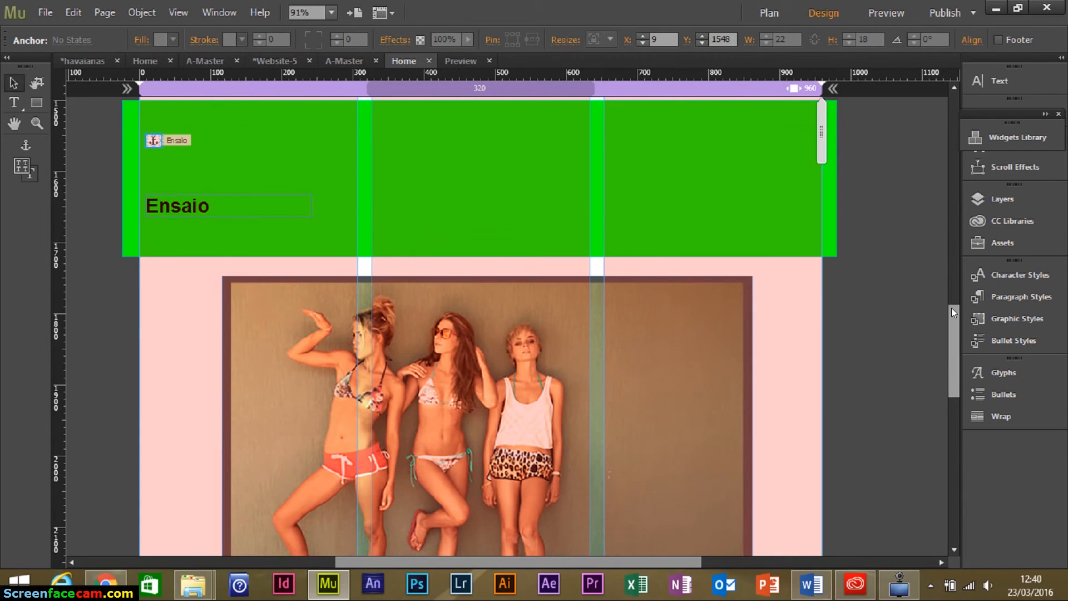
left_click_drag(951, 308, 956, 397)
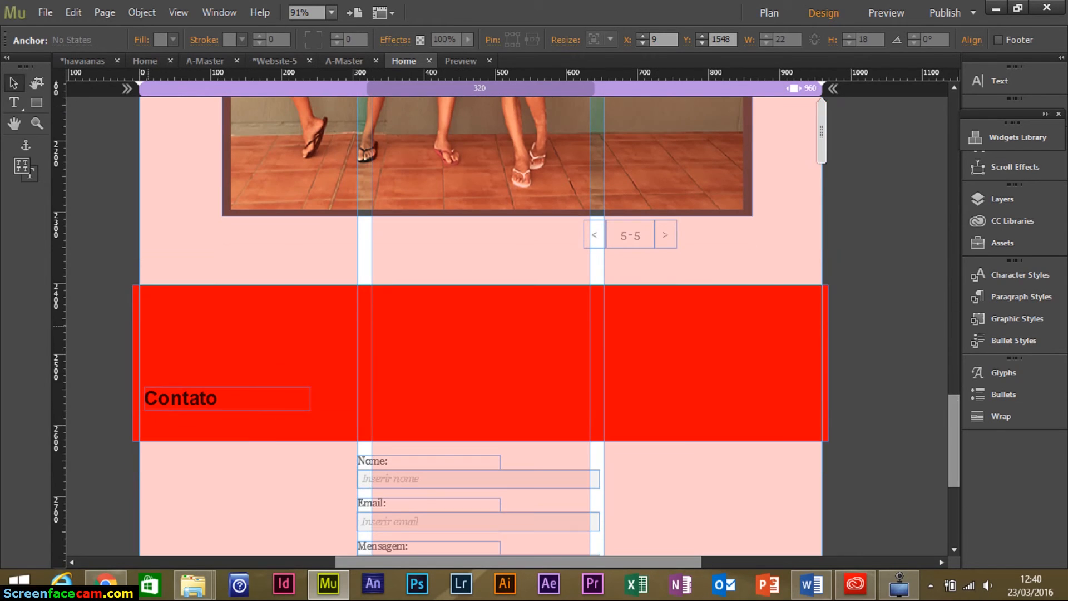
left_click(25, 145)
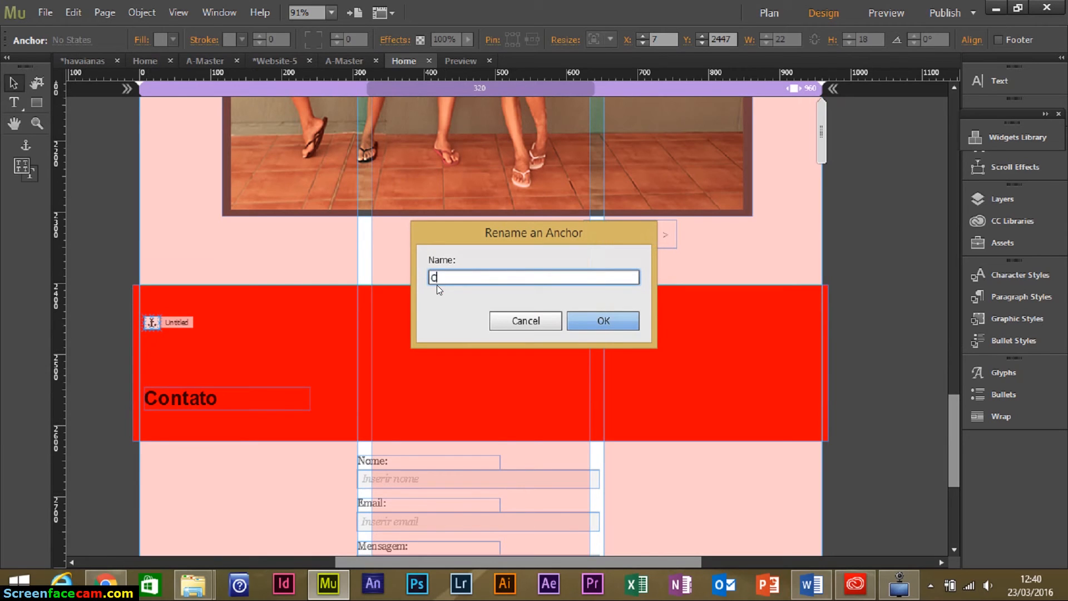
type("Contato")
left_click(609, 322)
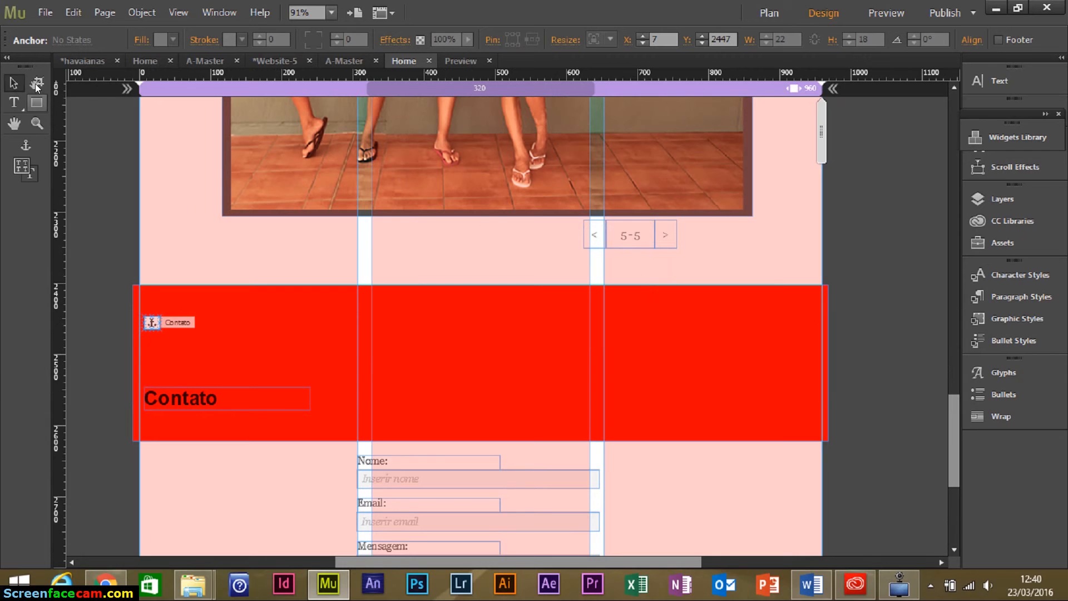
left_click(230, 258)
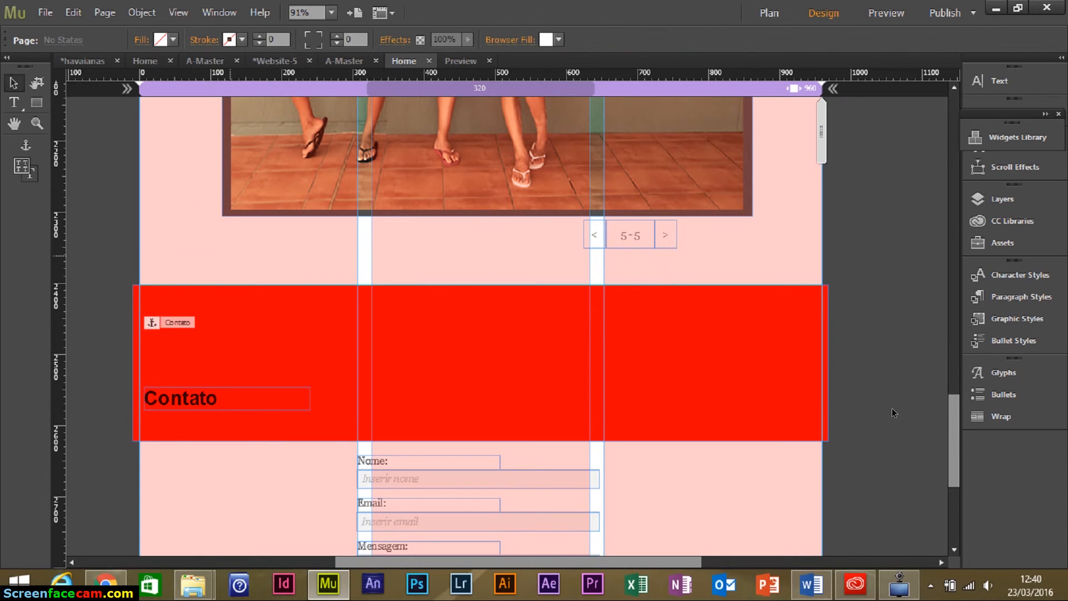
left_click_drag(955, 445, 951, 155)
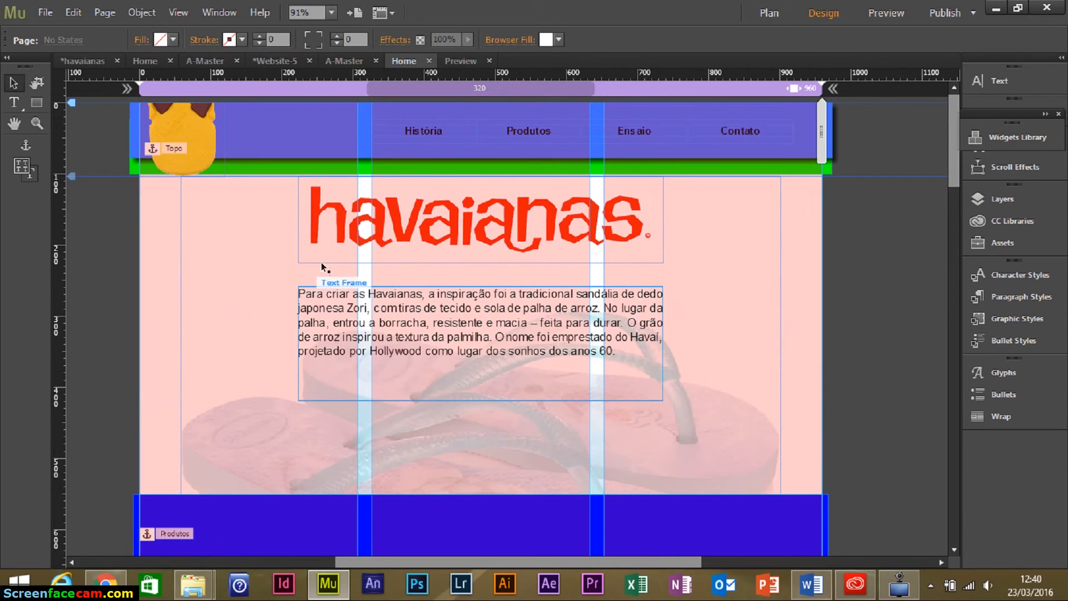
left_click(346, 61)
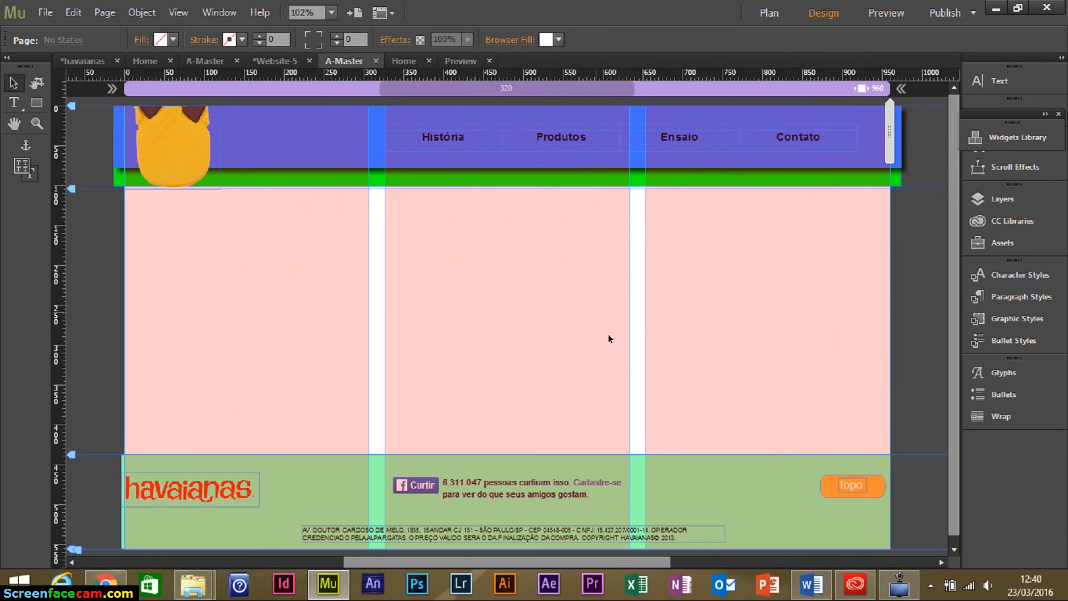
left_click(438, 139)
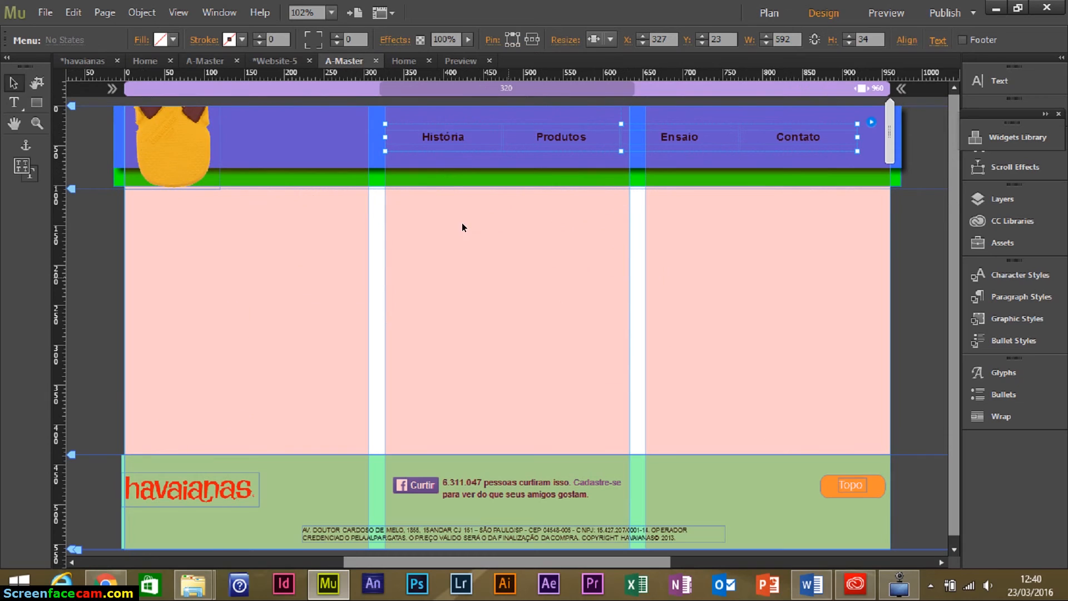
left_click(440, 141)
left_click(440, 141)
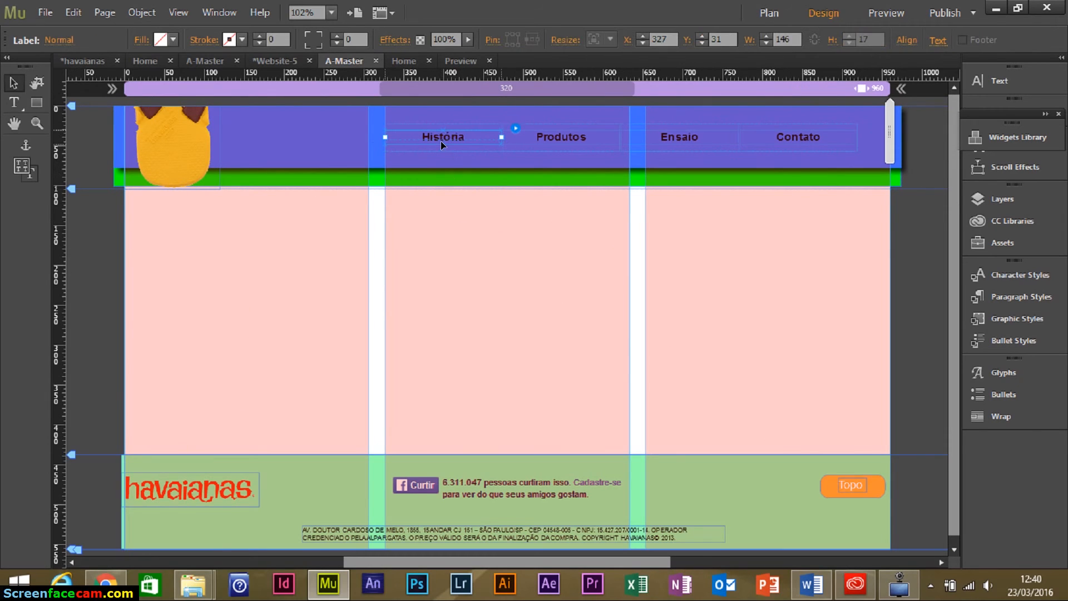
left_click(489, 131)
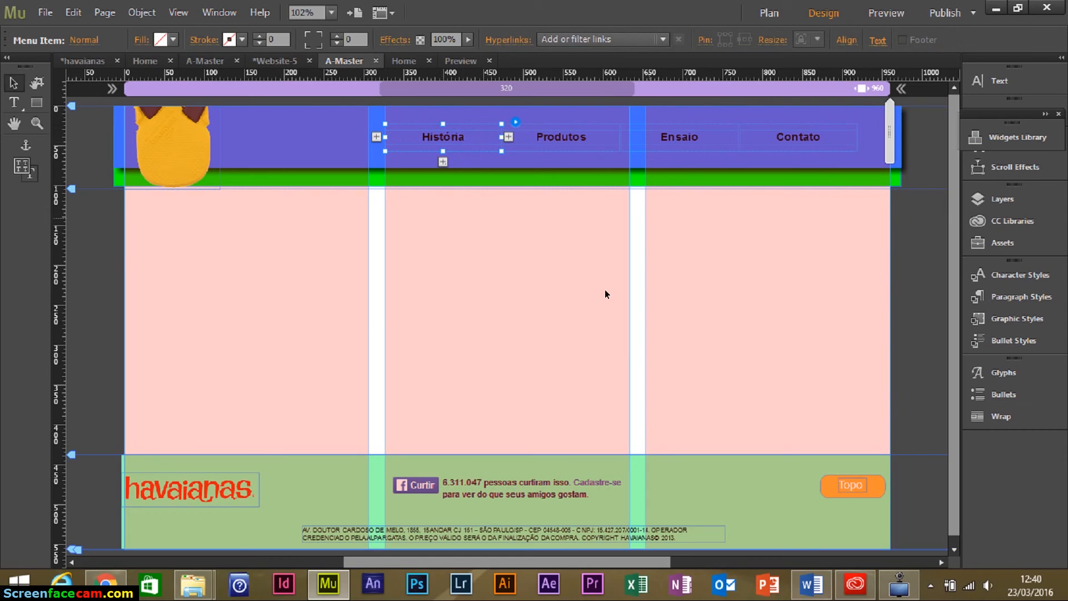
left_click(492, 222)
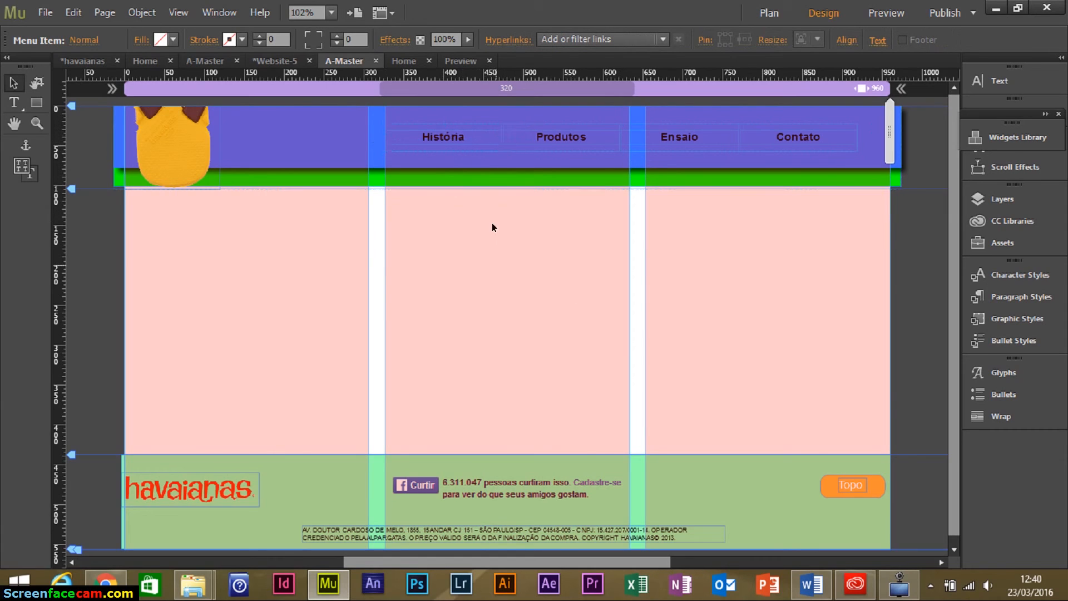
left_click(466, 148)
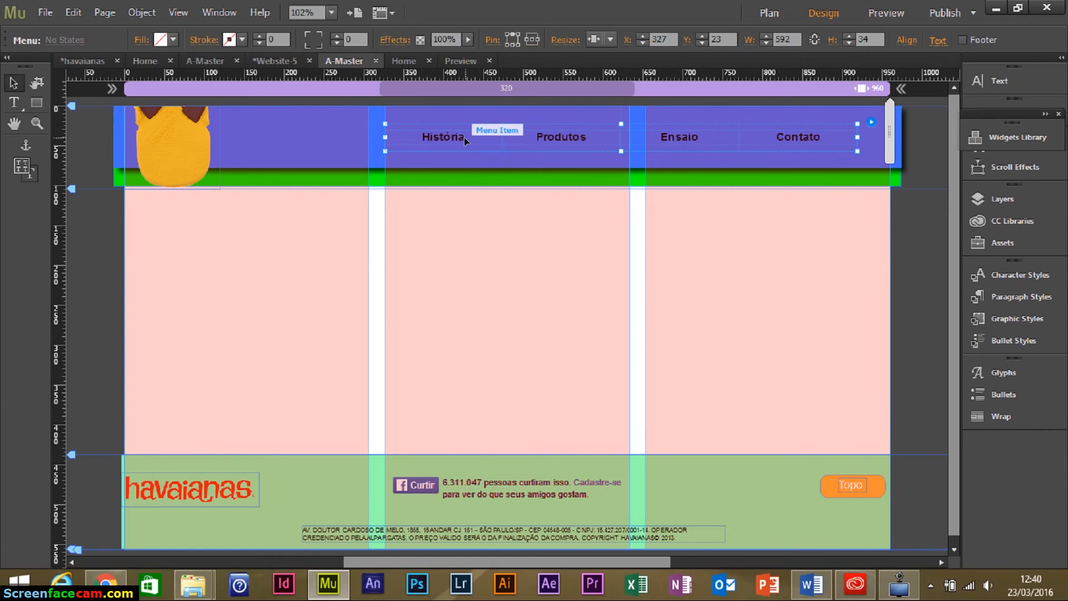
left_click(461, 141)
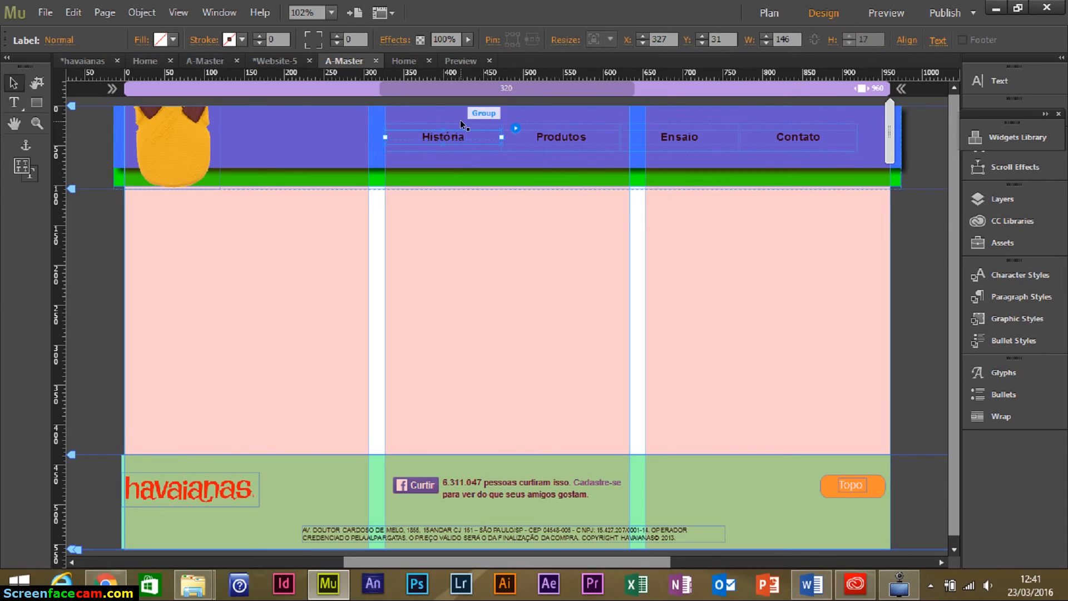
left_click(463, 127)
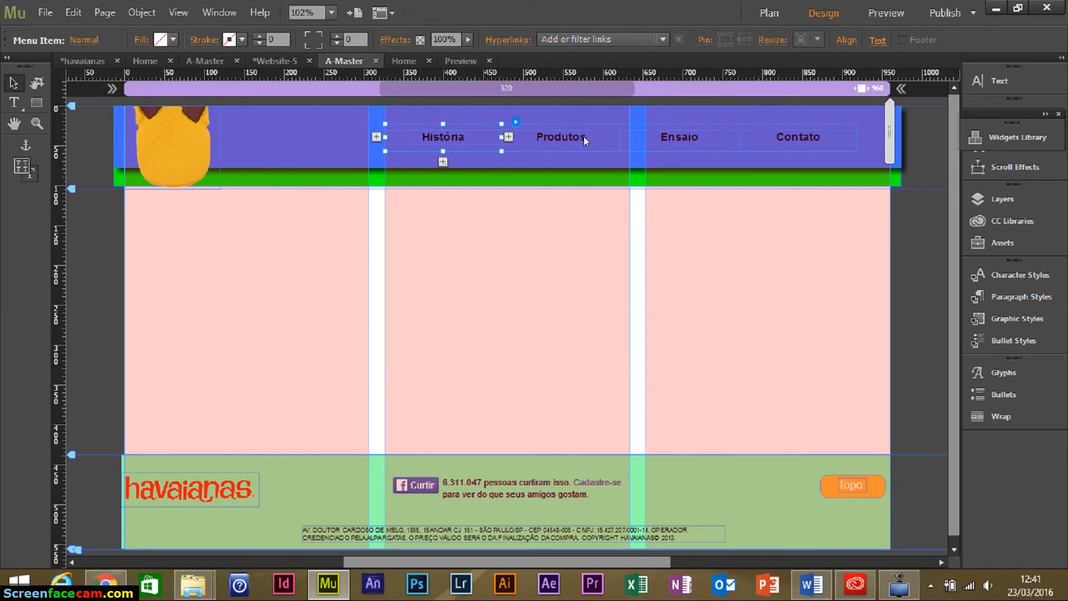
left_click(664, 38)
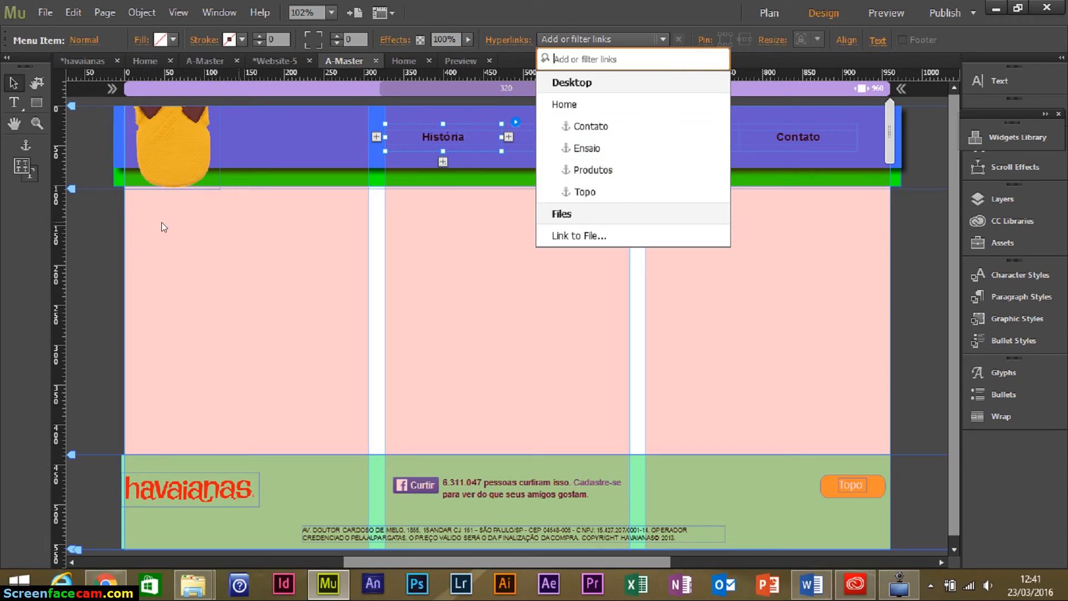
left_click(198, 224)
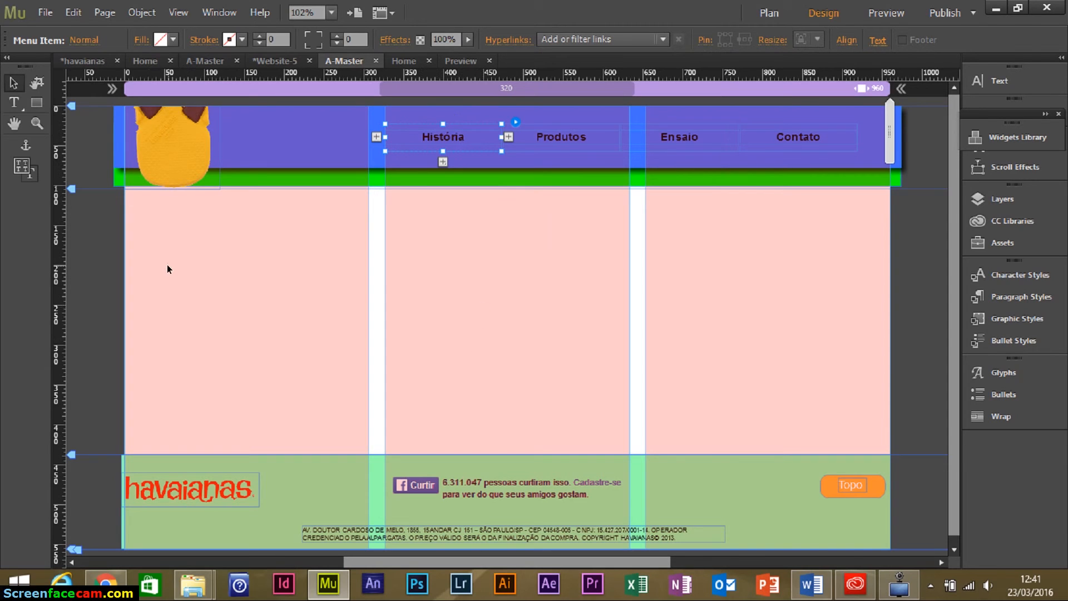
On the Home page, add an anchor named Historia at the top of the intro section.
left_click(404, 60)
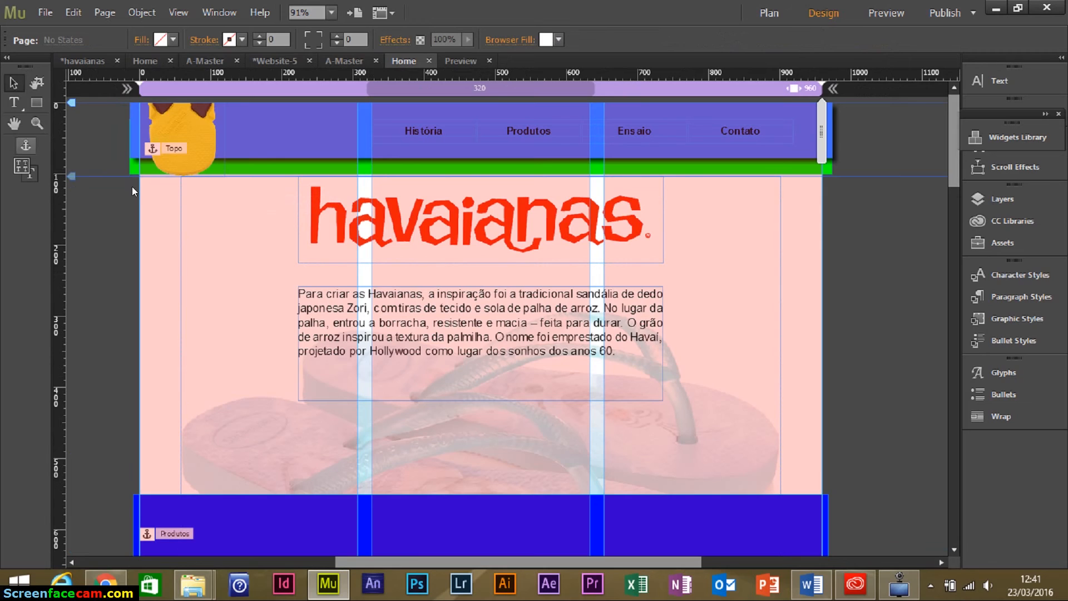
left_click(155, 178)
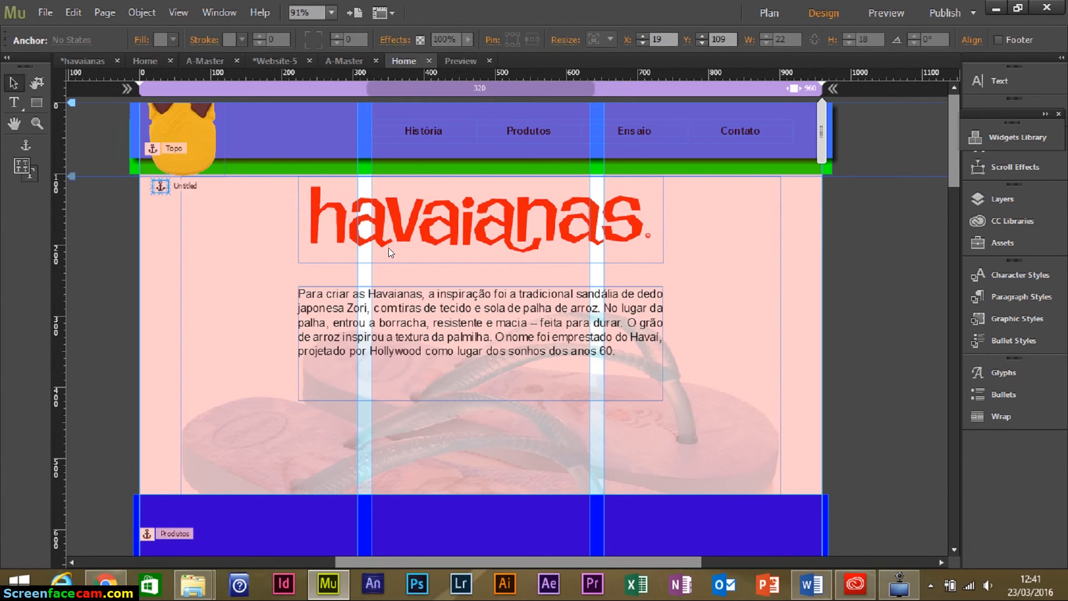
type("Hist")
key("BackSpace")
key("BackSpace")
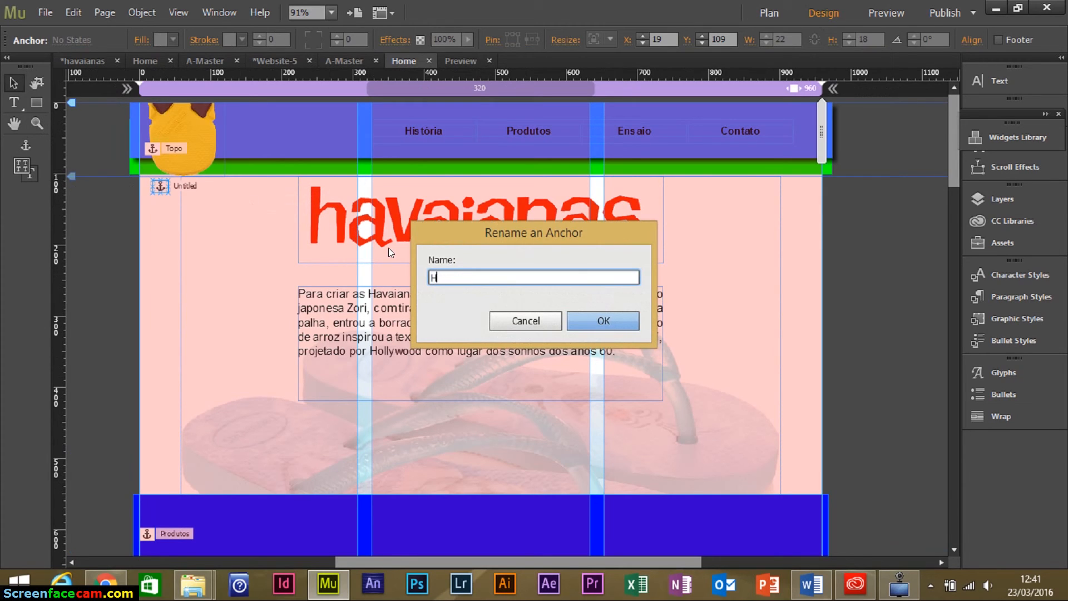
type("istoria")
left_click(588, 321)
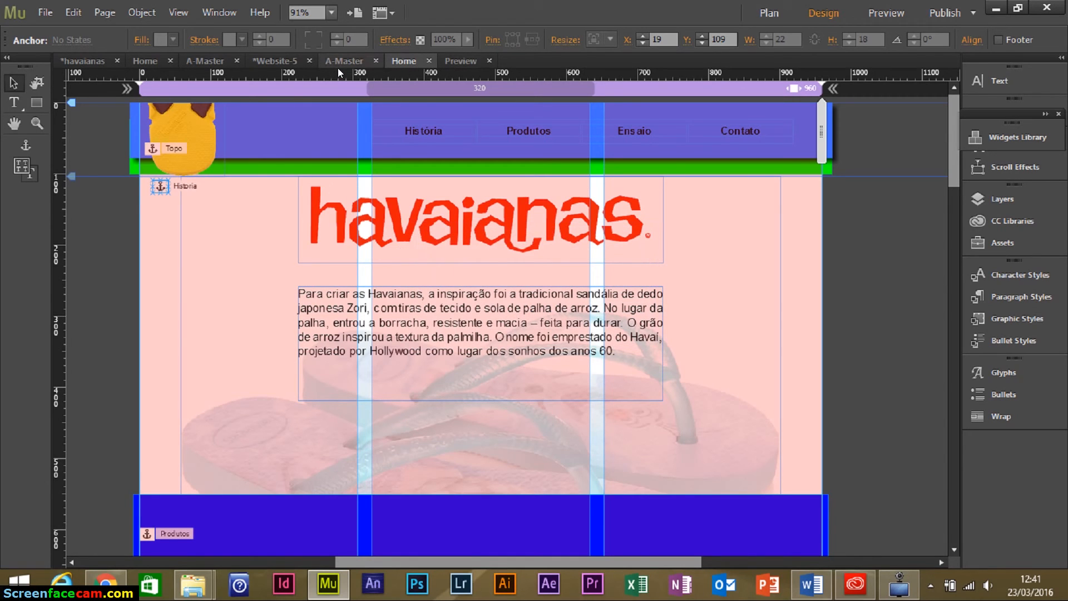
left_click(356, 60)
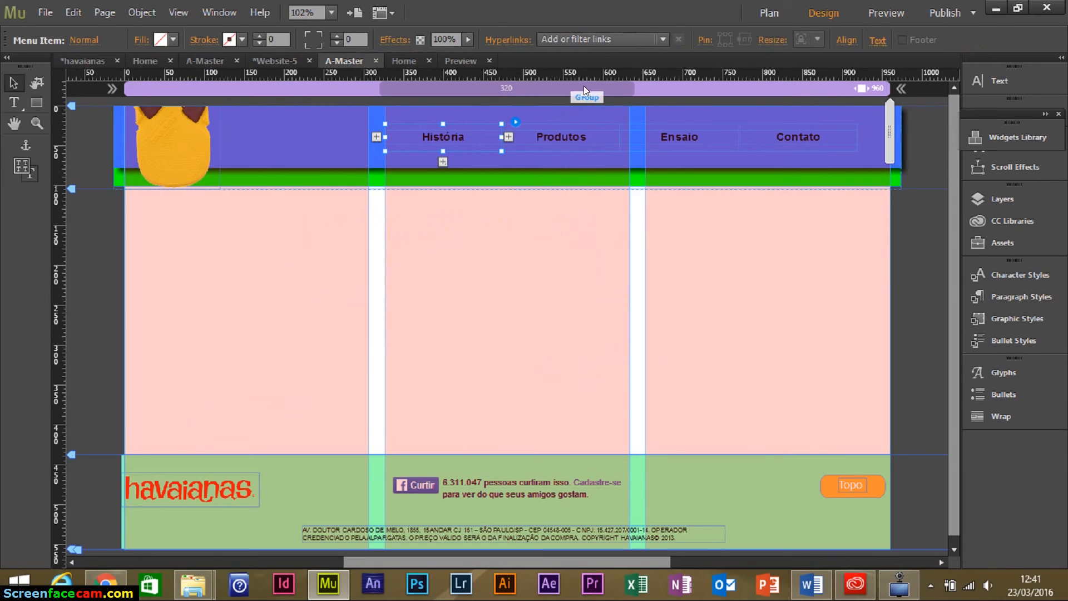
Link the História, Produtos and Ensaio menu items to their matching anchors.
left_click(651, 44)
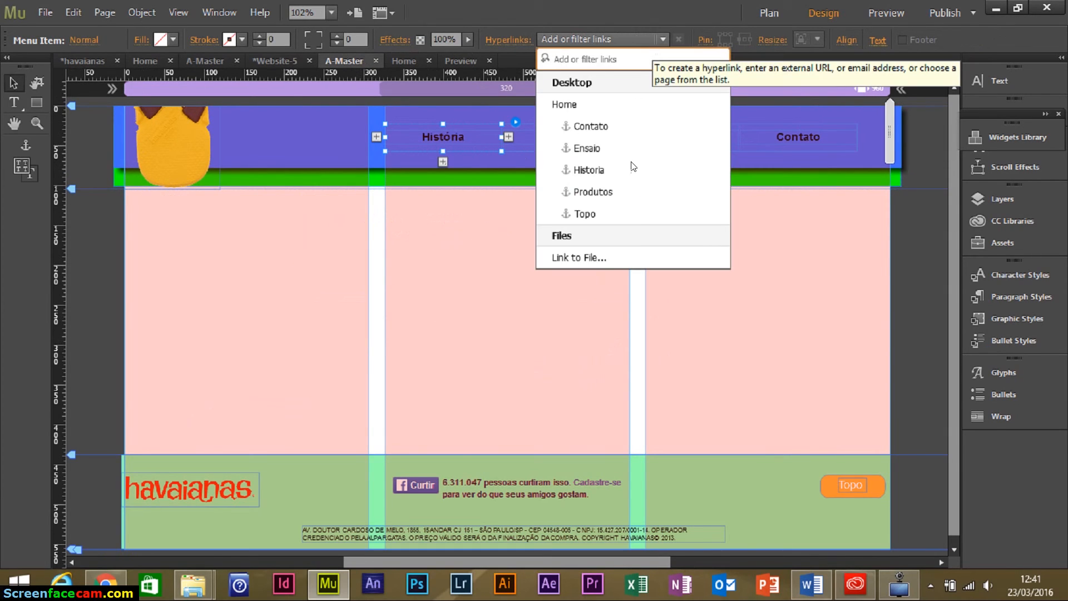
left_click(599, 167)
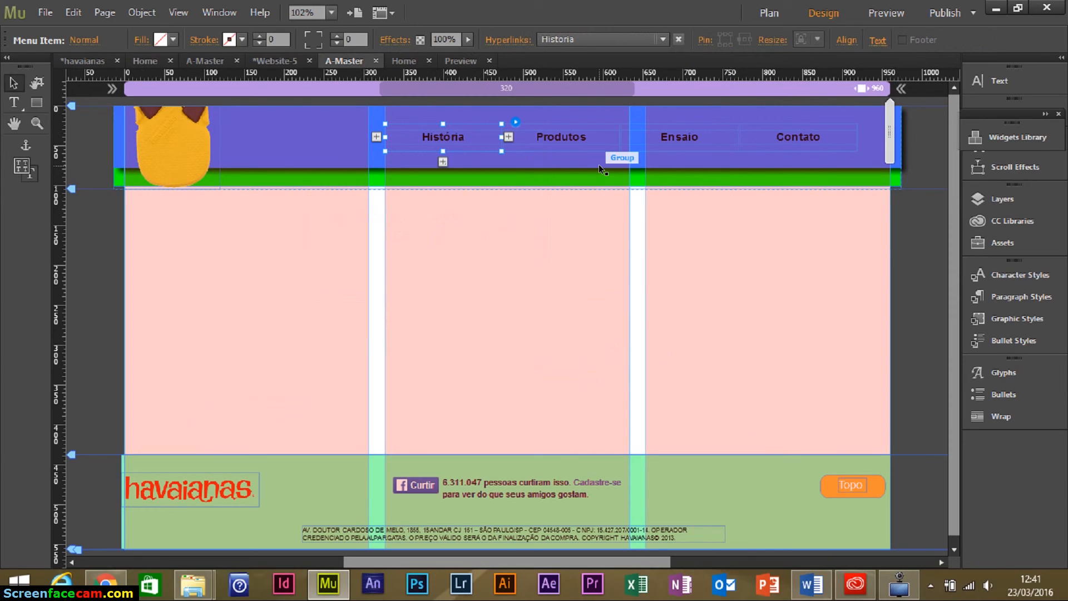
left_click(567, 149)
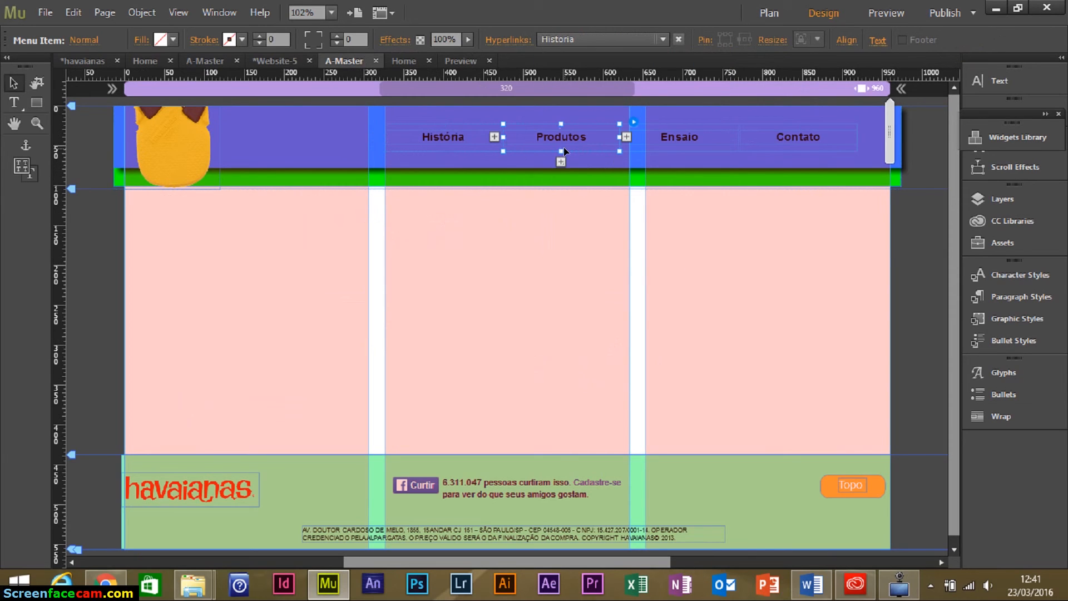
left_click(612, 41)
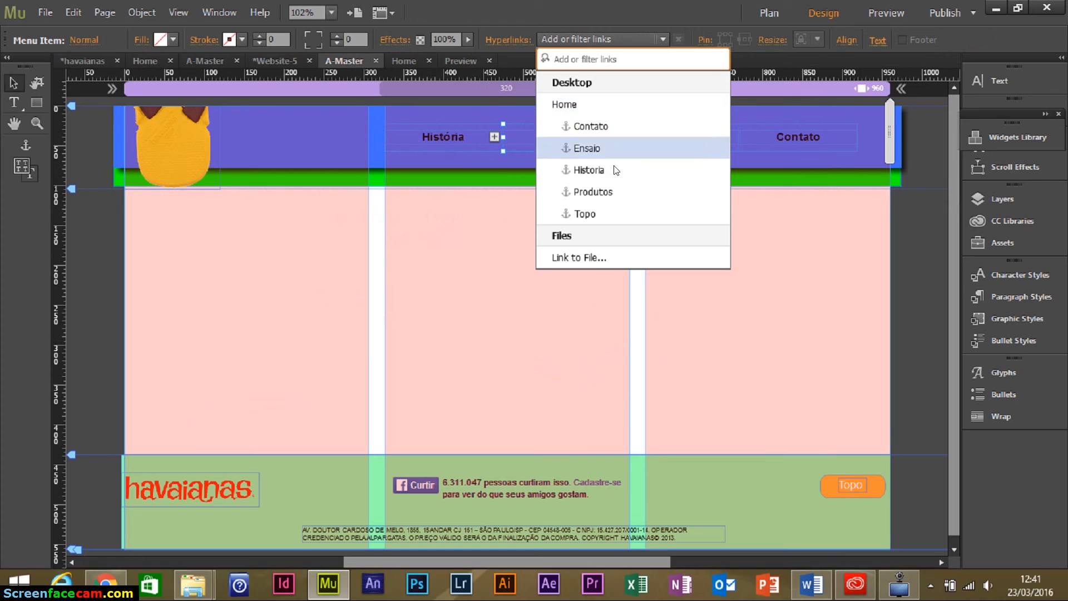
left_click(617, 192)
key("Escape")
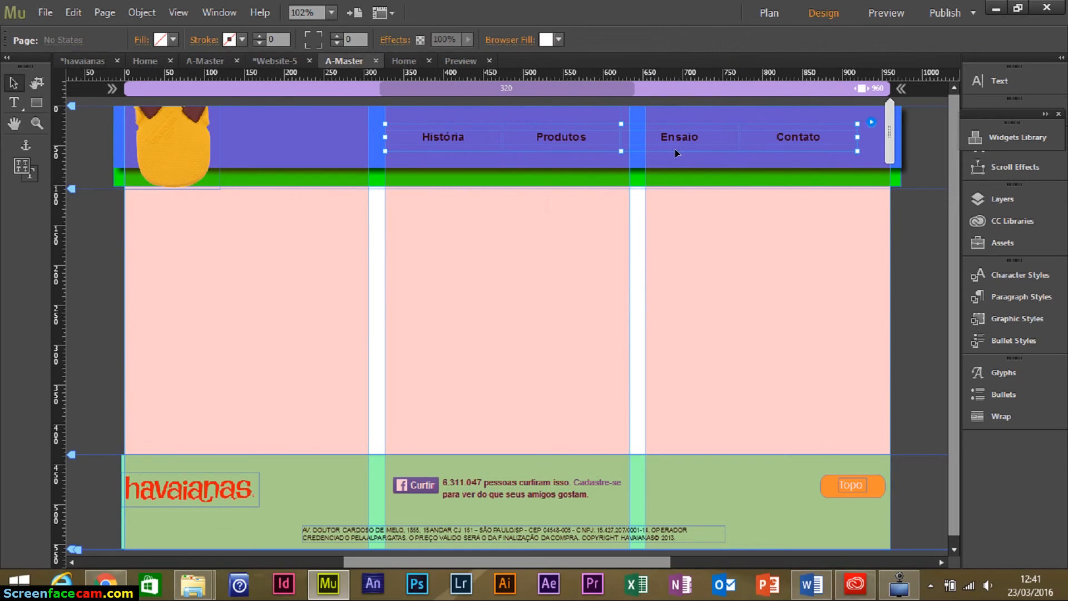
left_click(673, 148)
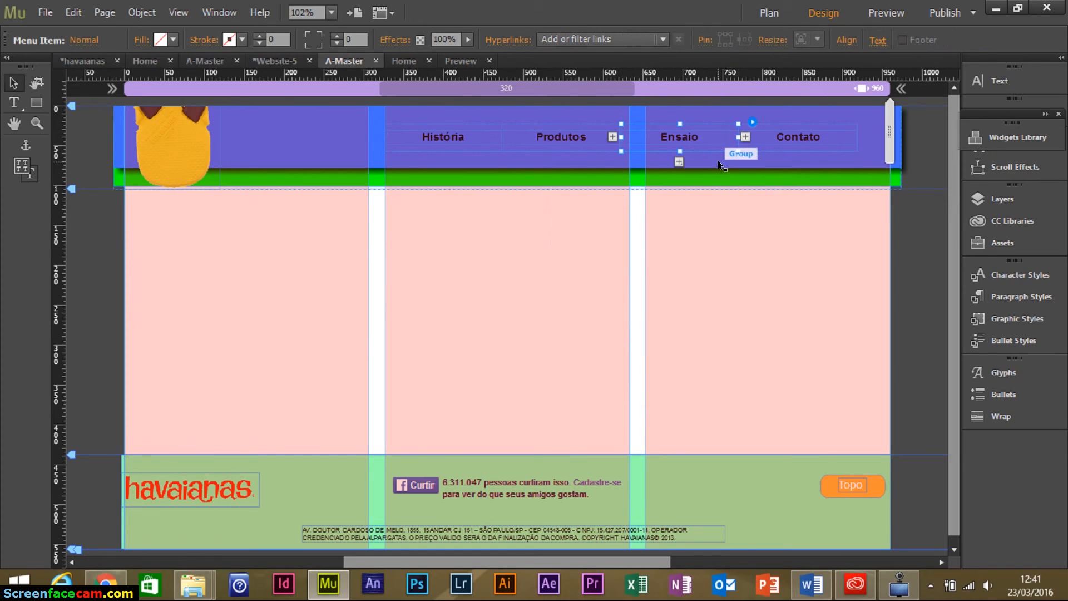
left_click(622, 42)
left_click(593, 148)
left_click(671, 148)
Link Contato to its anchor and the footer Topo button to the Topo anchor.
left_click(813, 144)
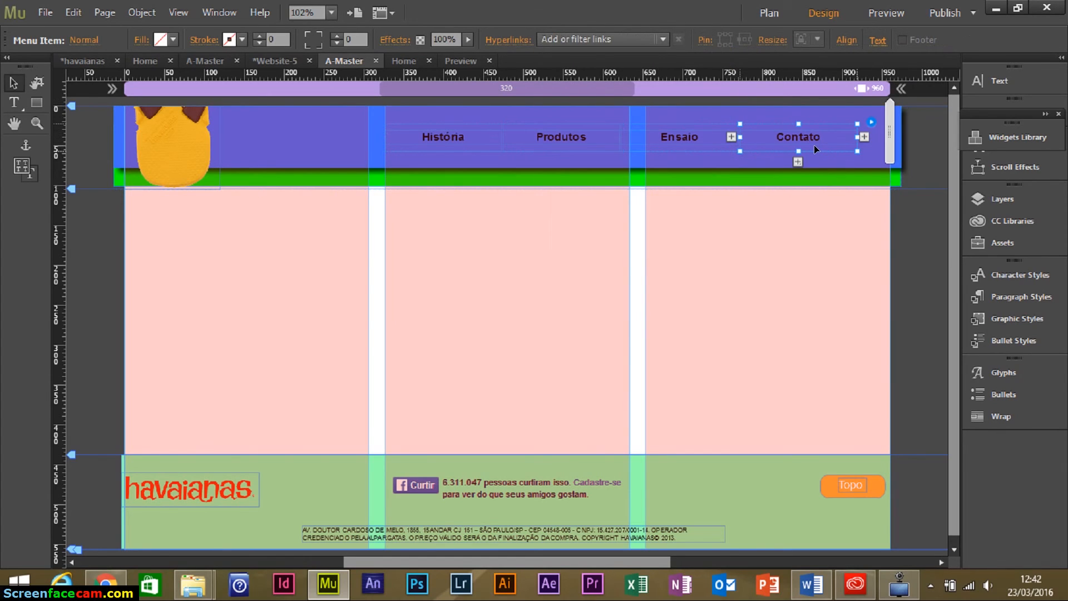
left_click(619, 39)
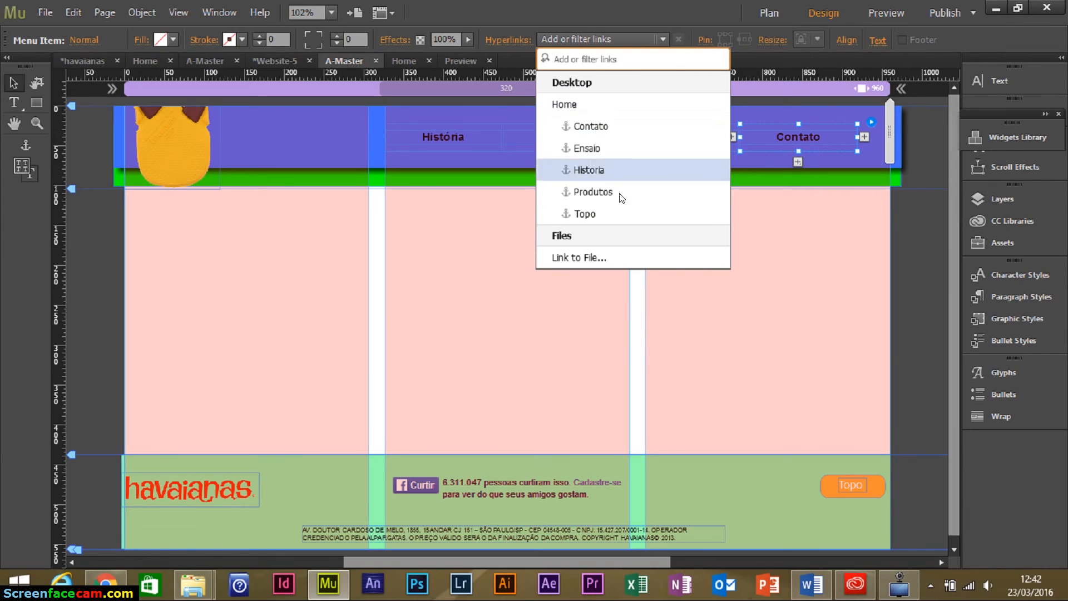
left_click(693, 199)
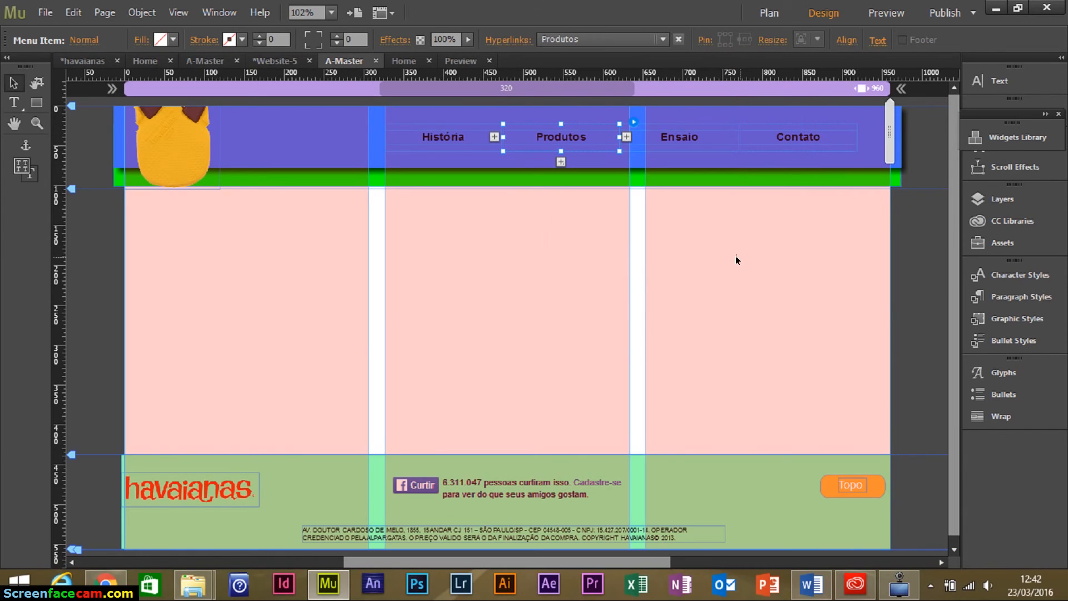
scroll(956, 320, "down", 1)
left_click(862, 485)
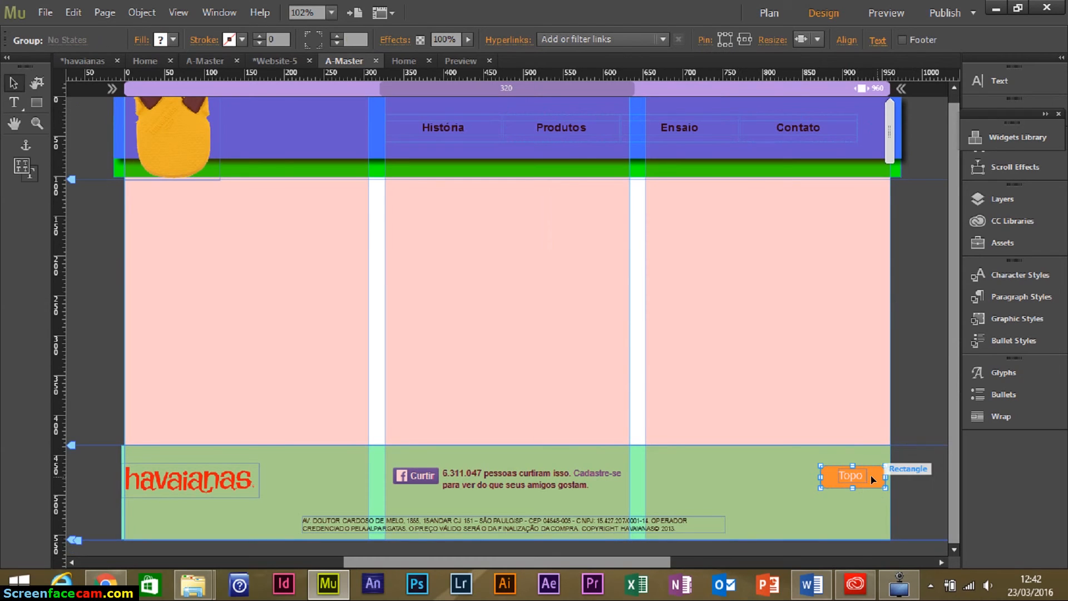
left_click(613, 38)
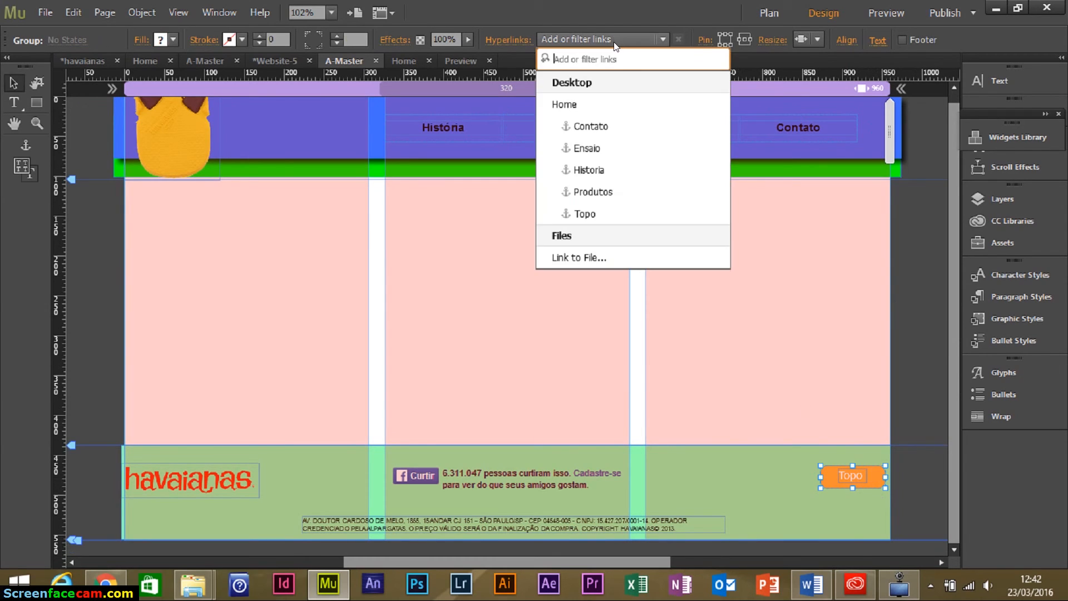
left_click(602, 219)
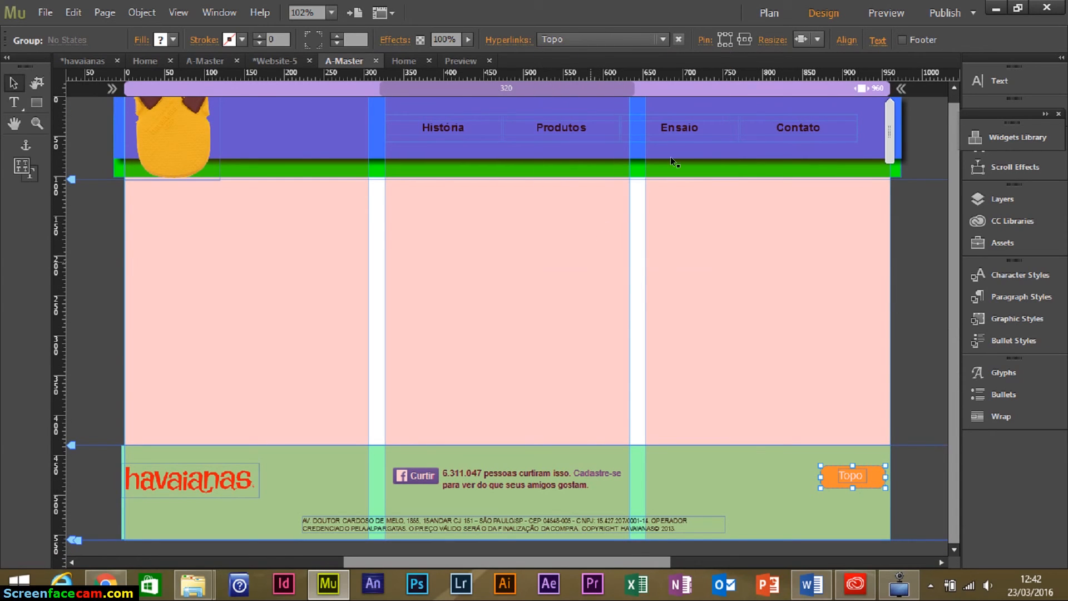
left_click(44, 13)
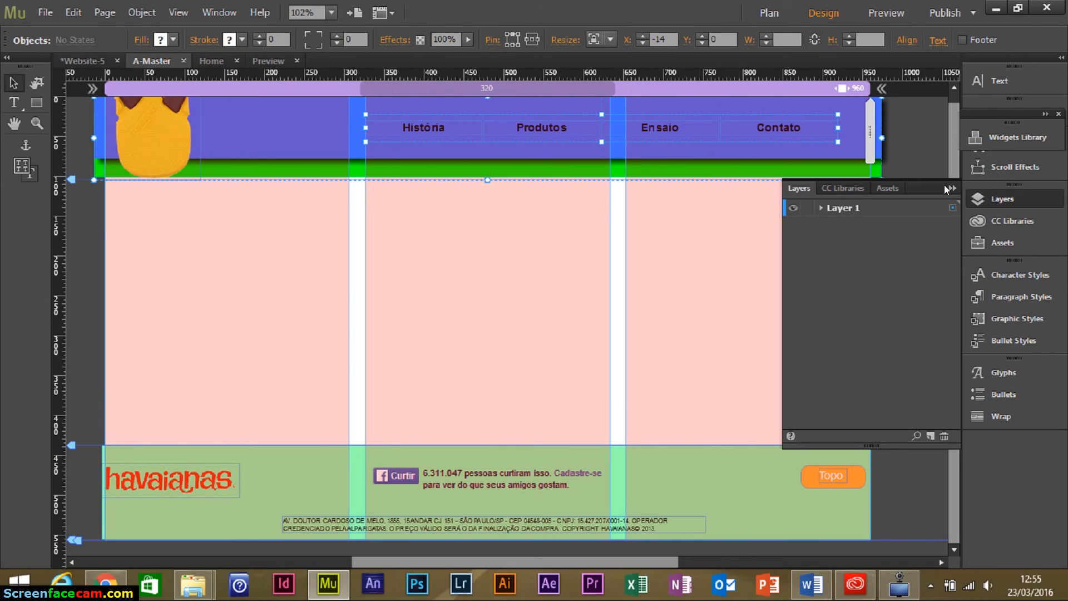
Preview the page, test the História link and scroll through the sections.
left_click(945, 188)
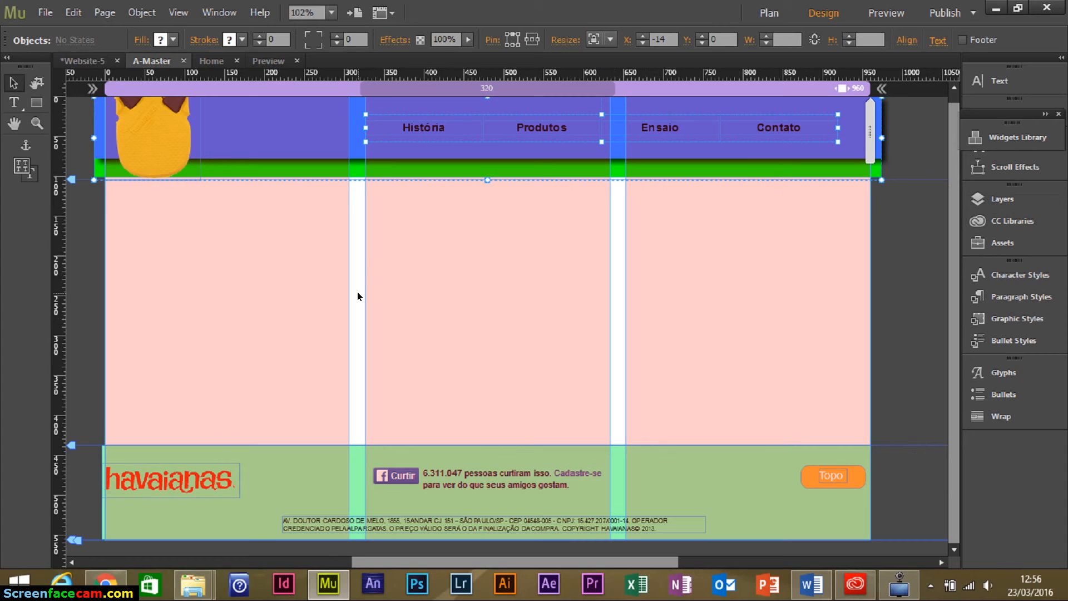
left_click(889, 17)
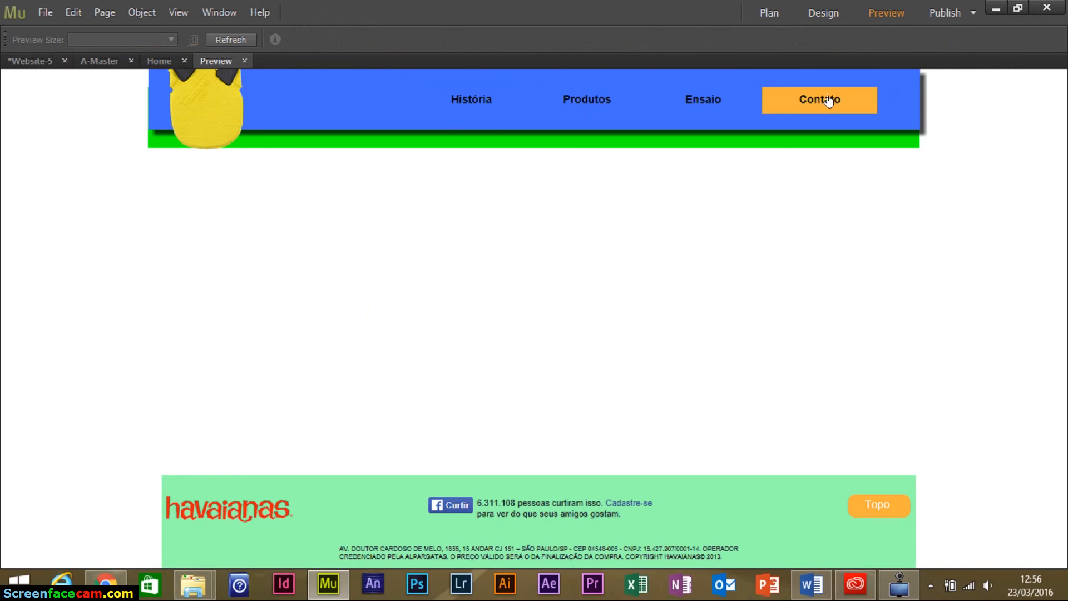
left_click(462, 103)
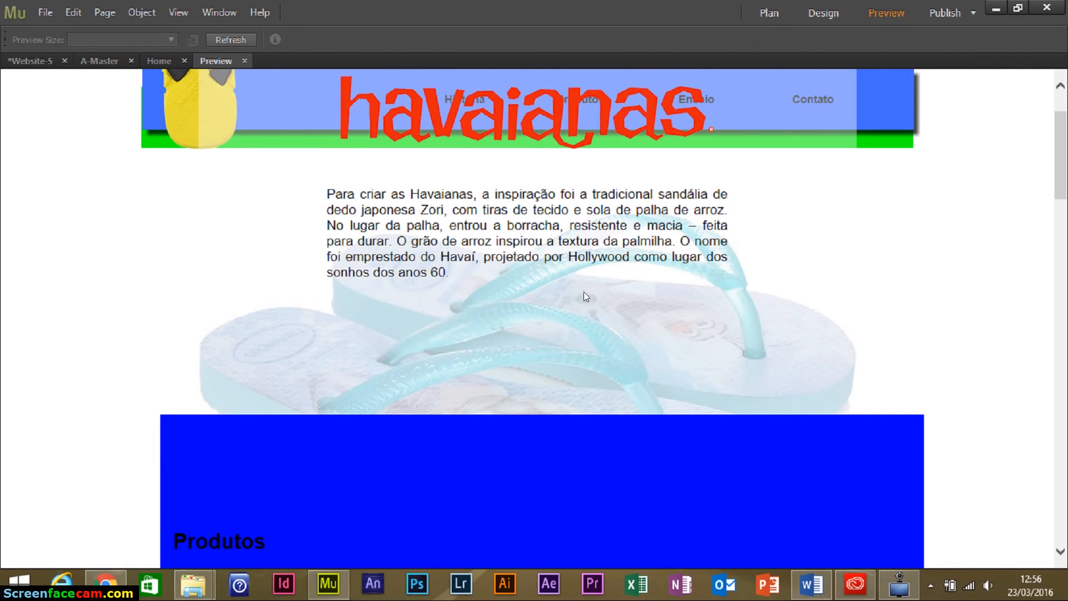
scroll(671, 234, "down", 15)
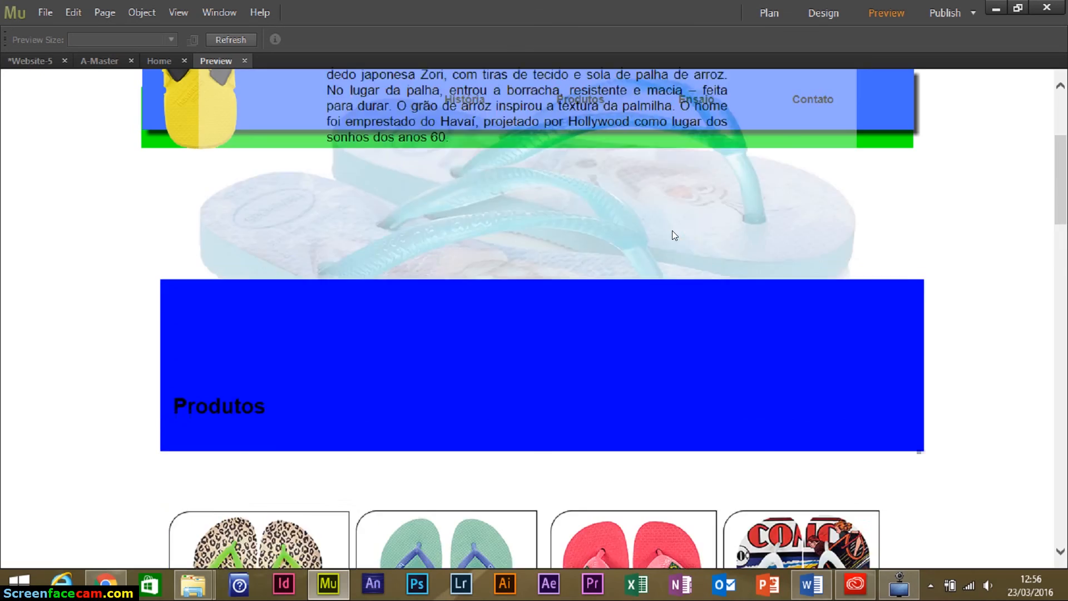
scroll(675, 244, "down", 8)
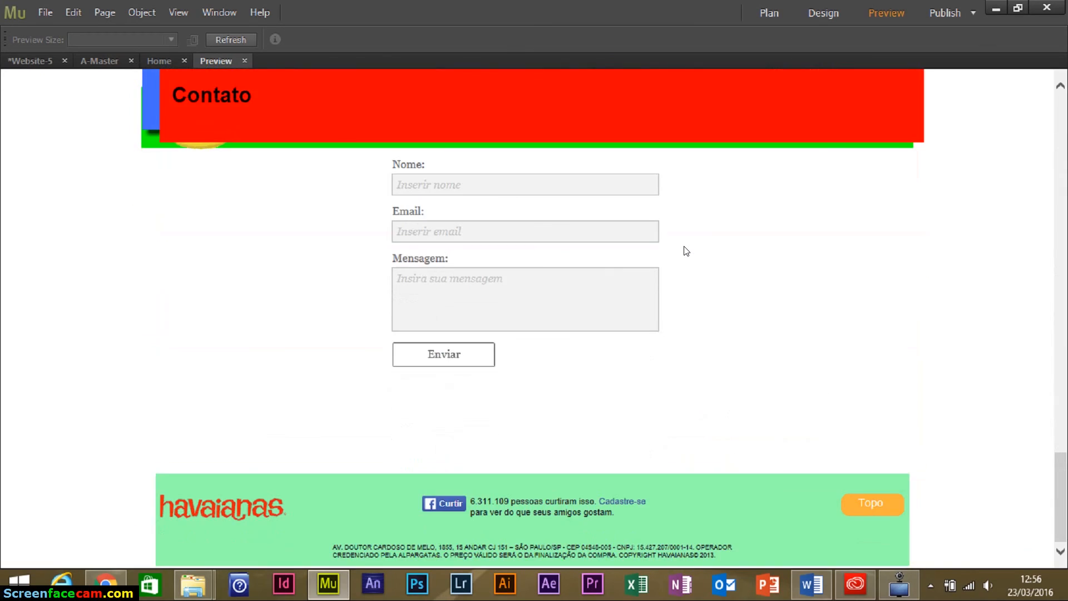
scroll(680, 249, "up", 15)
scroll(680, 253, "up", 5)
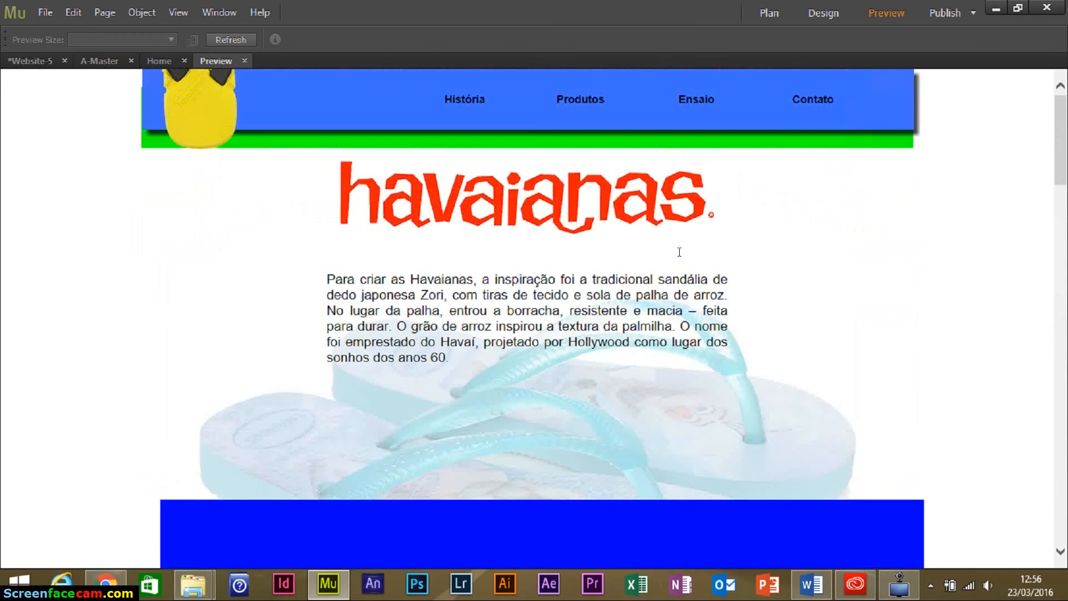
scroll(676, 254, "down", 8)
scroll(678, 258, "down", 4)
scroll(675, 254, "up", 20)
Show the Layers panel on A-Master and add a new Layer 2.
left_click(99, 60)
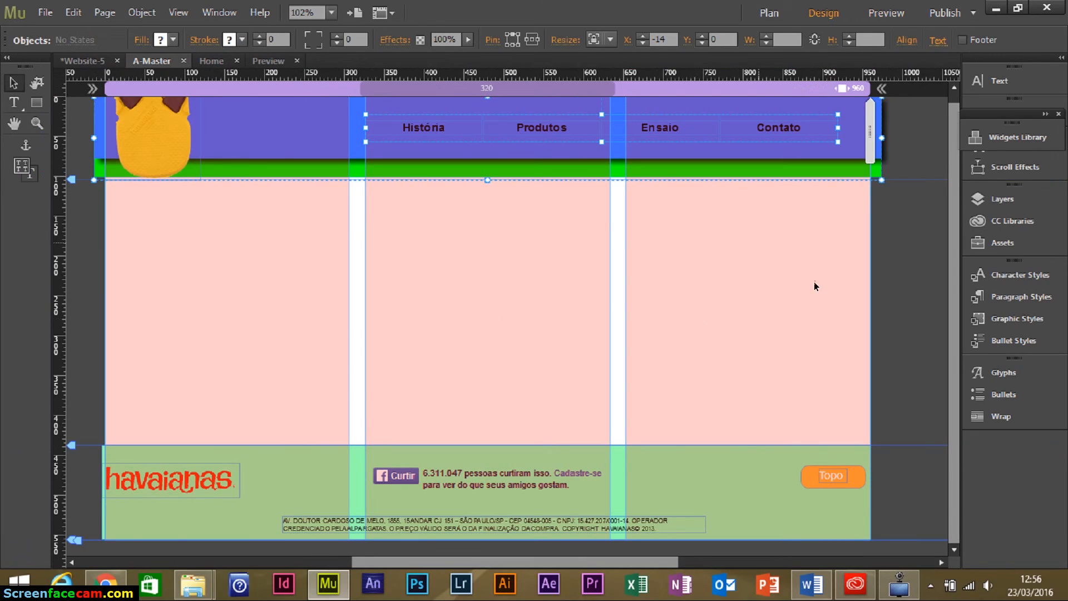
left_click(1004, 200)
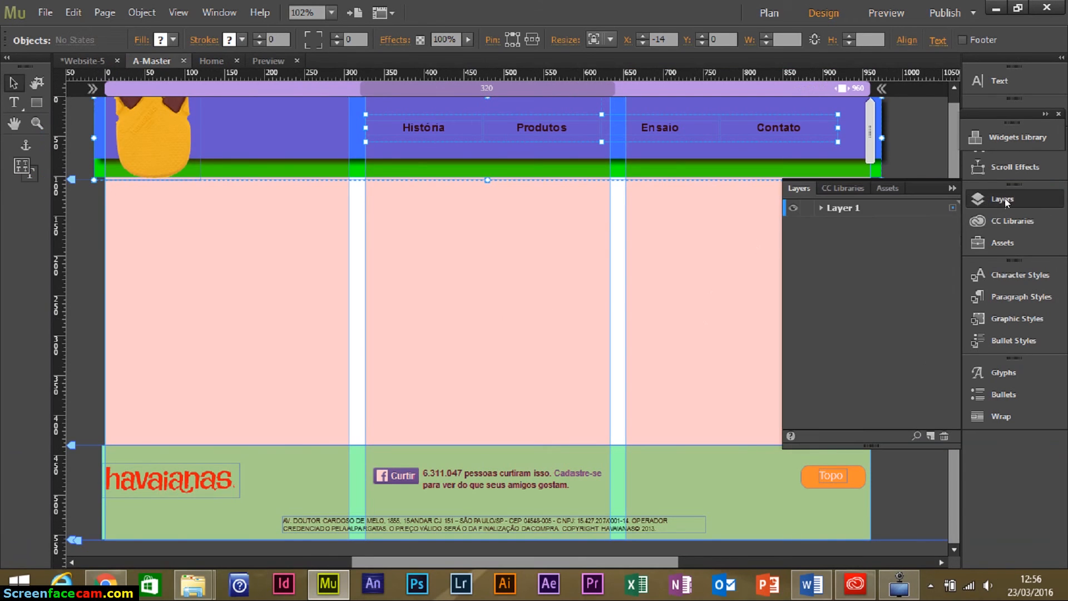
left_click(819, 208)
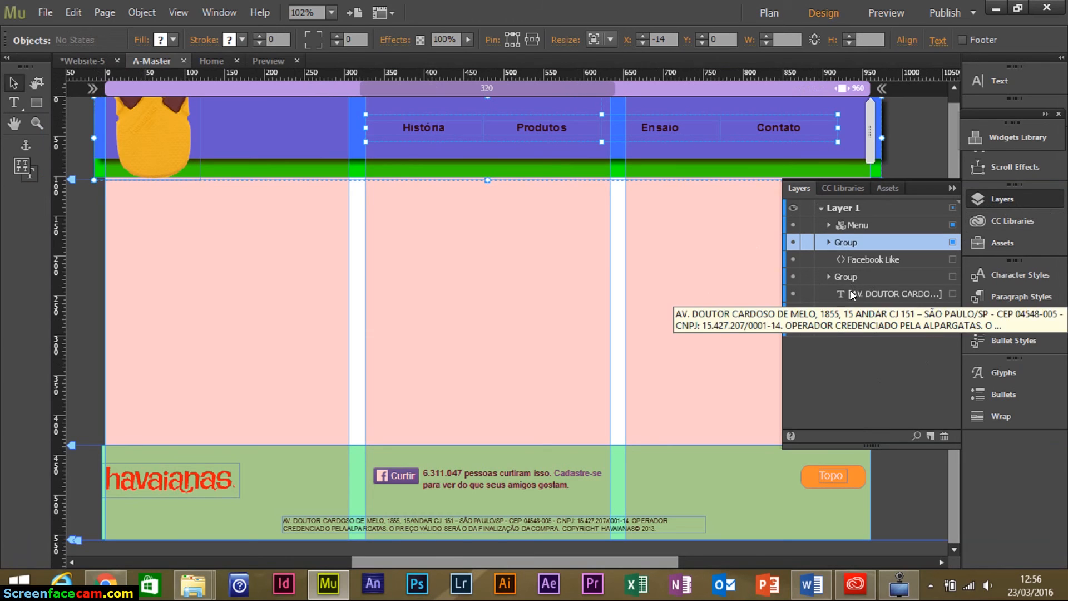
left_click(827, 225)
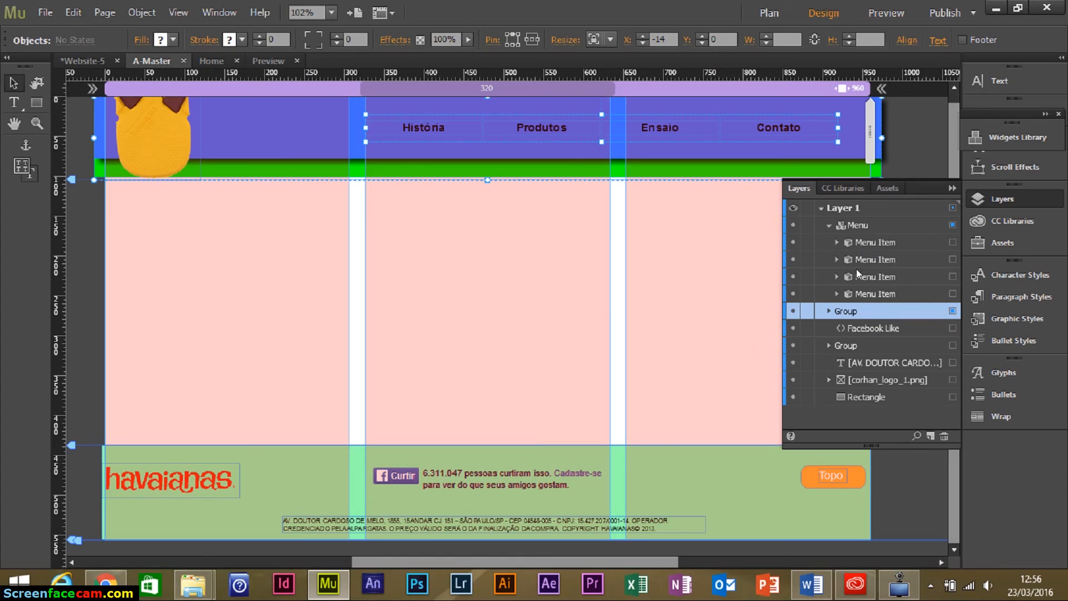
left_click(827, 226)
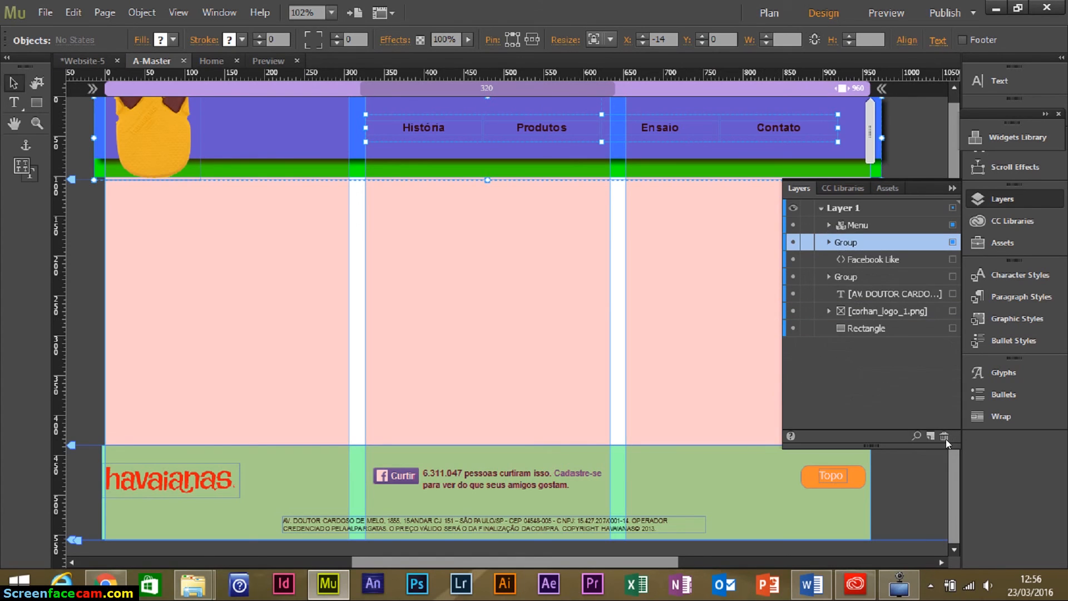
left_click(929, 435)
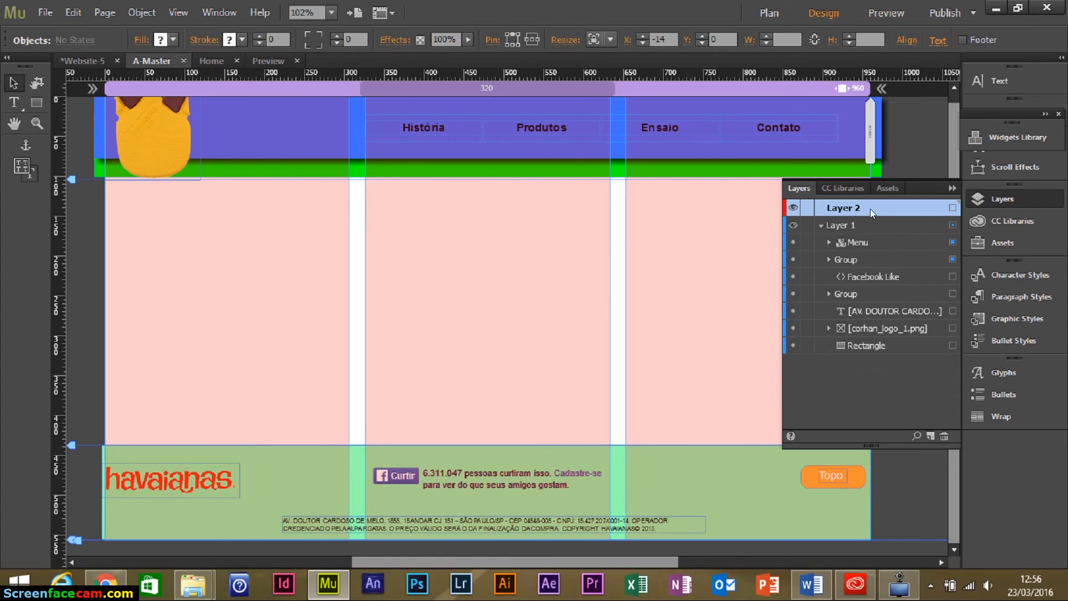
left_click(820, 224)
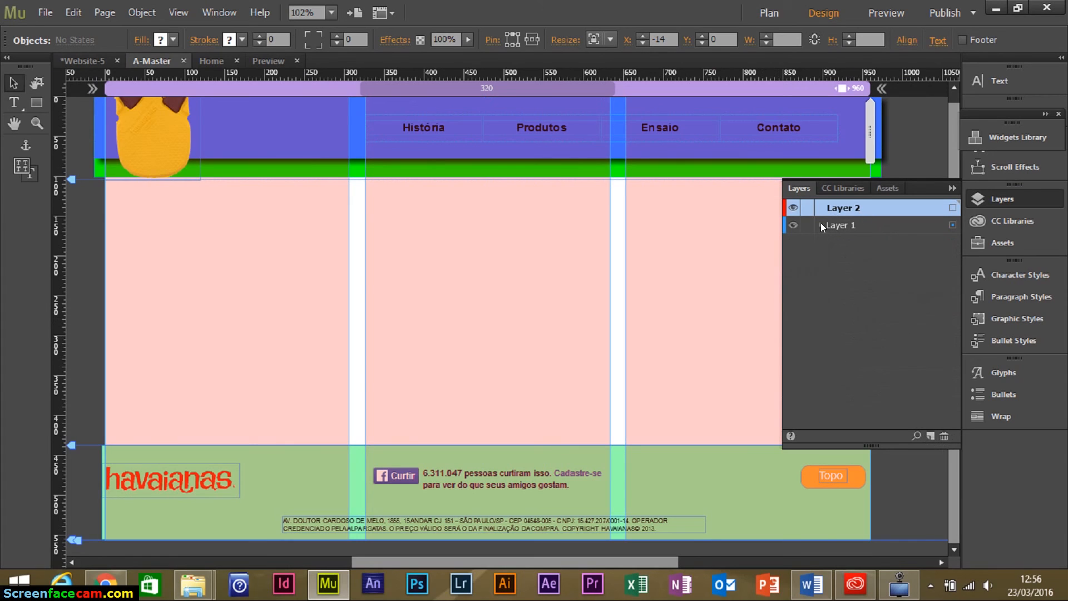
Select the logo, menu and header bars and group them with Ctrl+G.
left_click(219, 192)
left_click(238, 131)
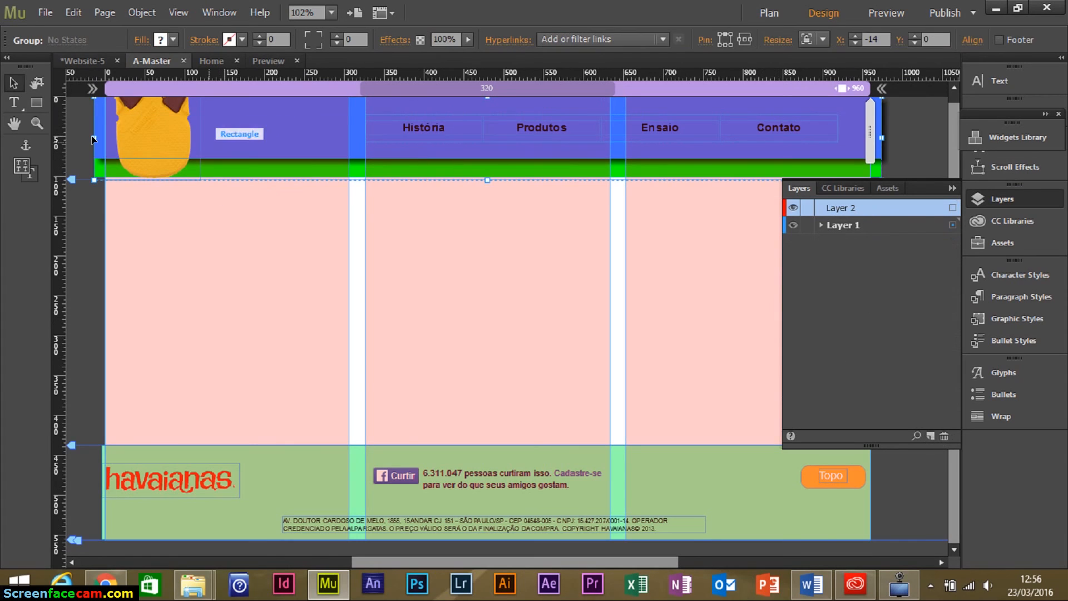
left_click_drag(104, 123, 649, 173)
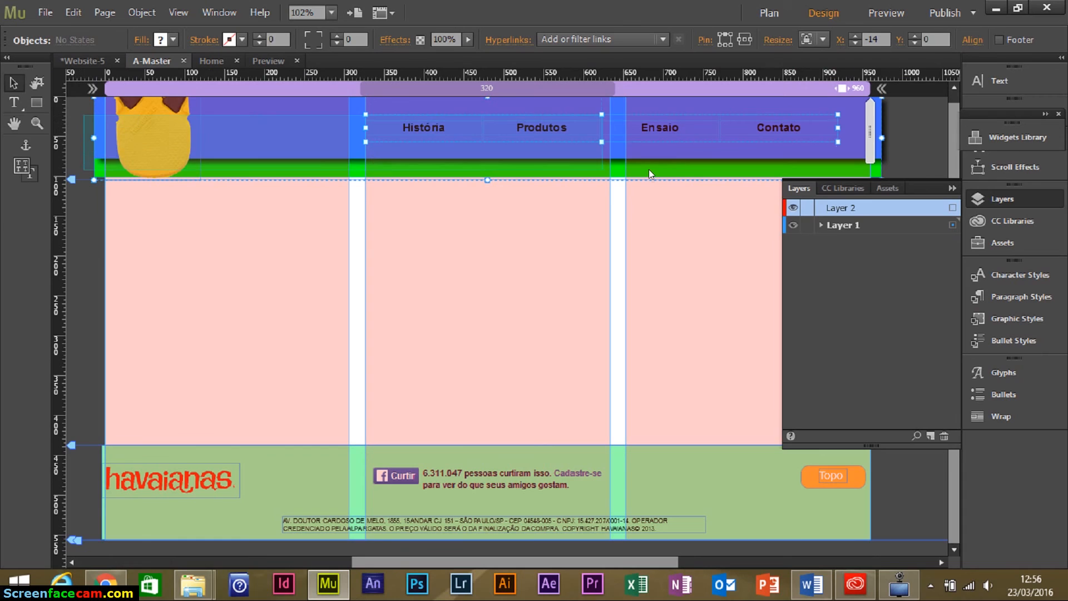
left_click(654, 185)
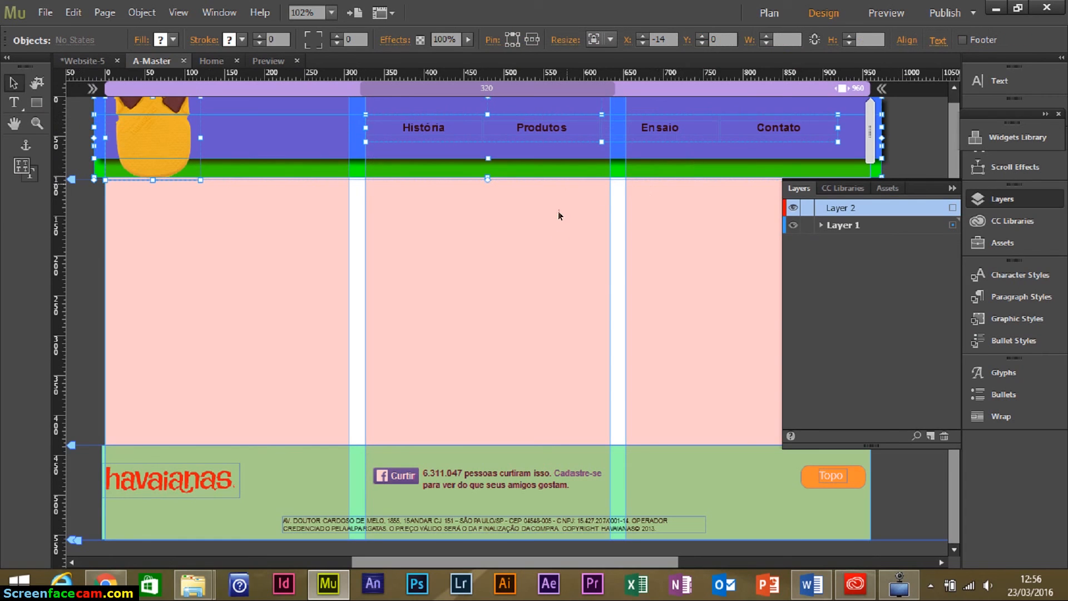
left_click(533, 192)
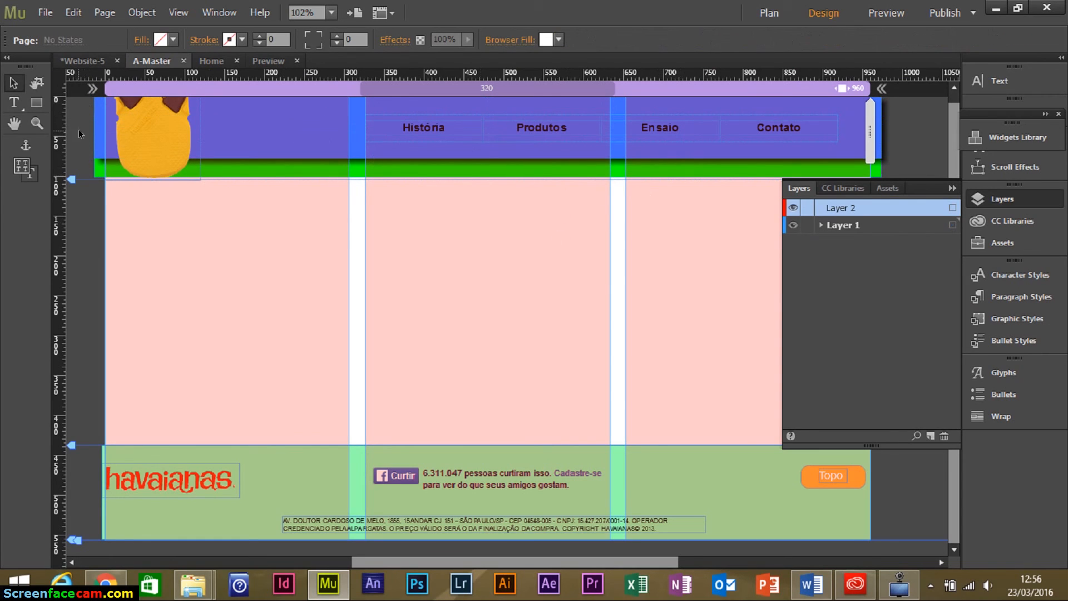
left_click_drag(248, 158, 752, 170)
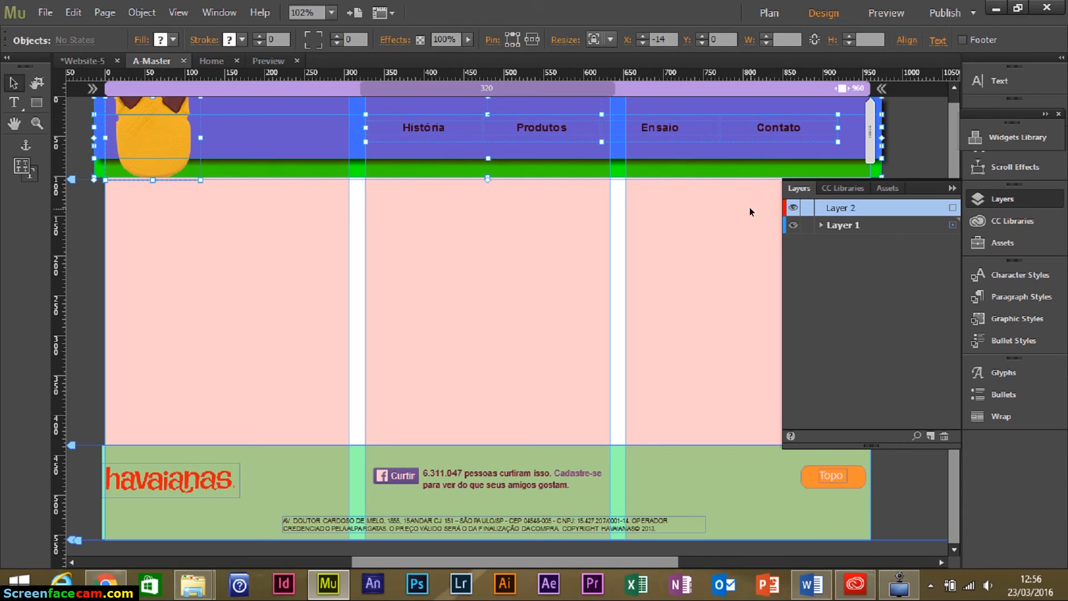
key("ctrl+g")
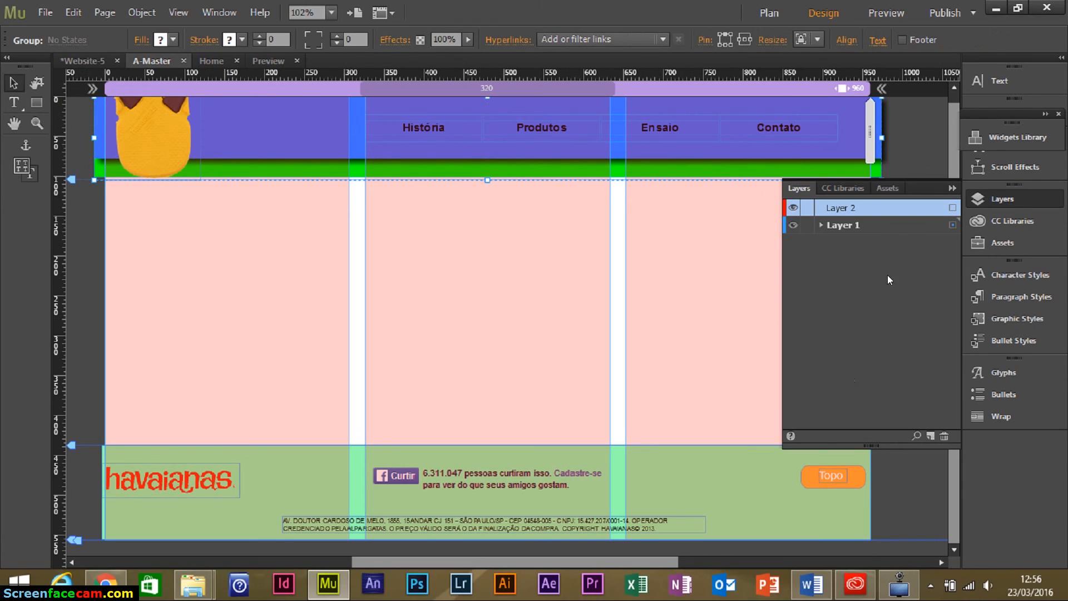
Move the header group into Layer 2 and toggle Layer 2's visibility to verify.
left_click(822, 225)
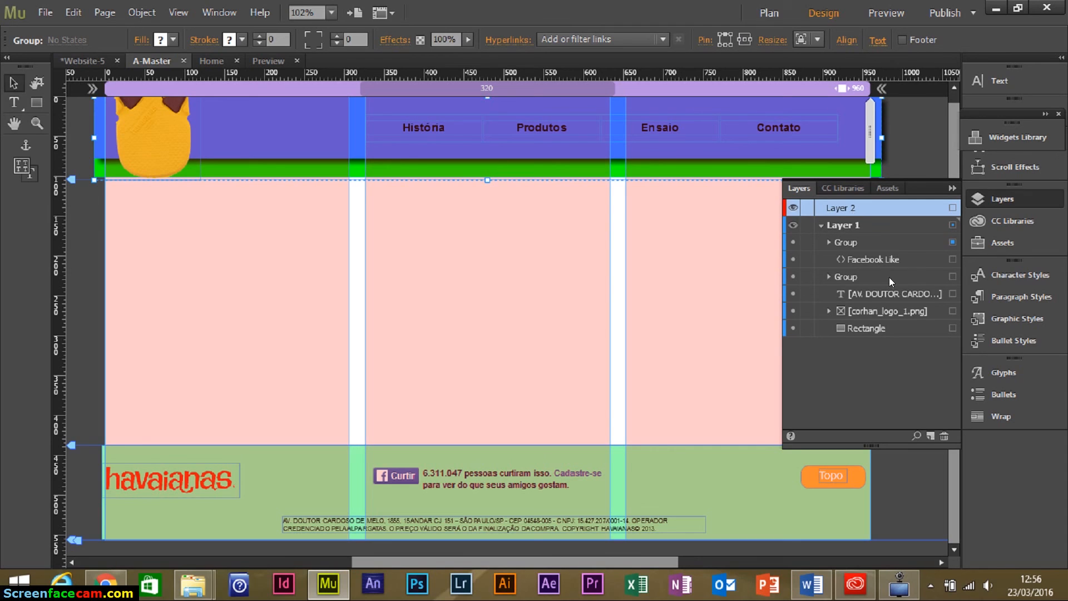
left_click(856, 244)
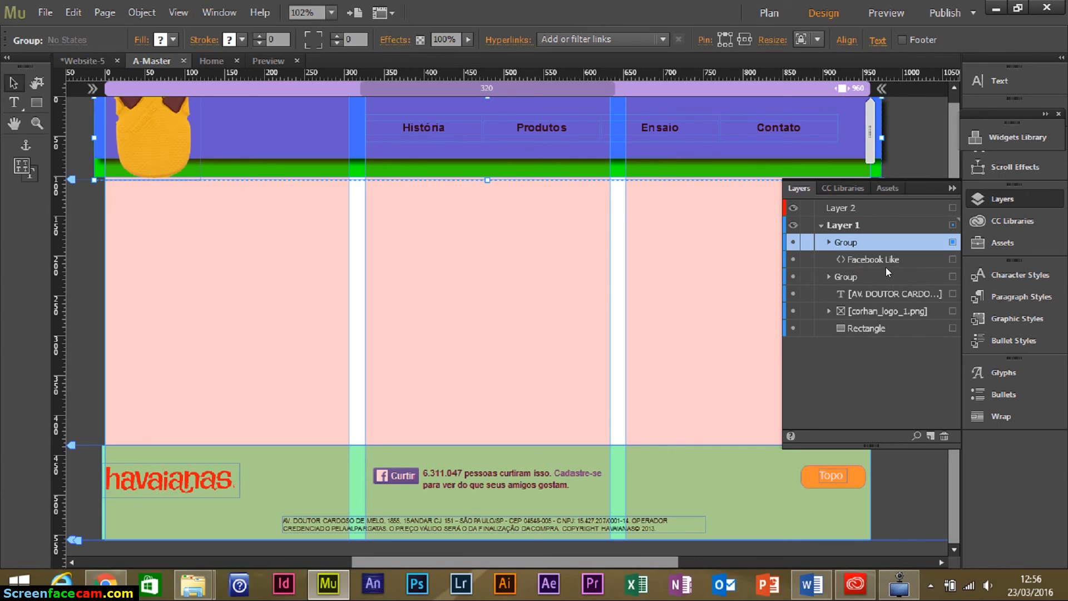
left_click(828, 277)
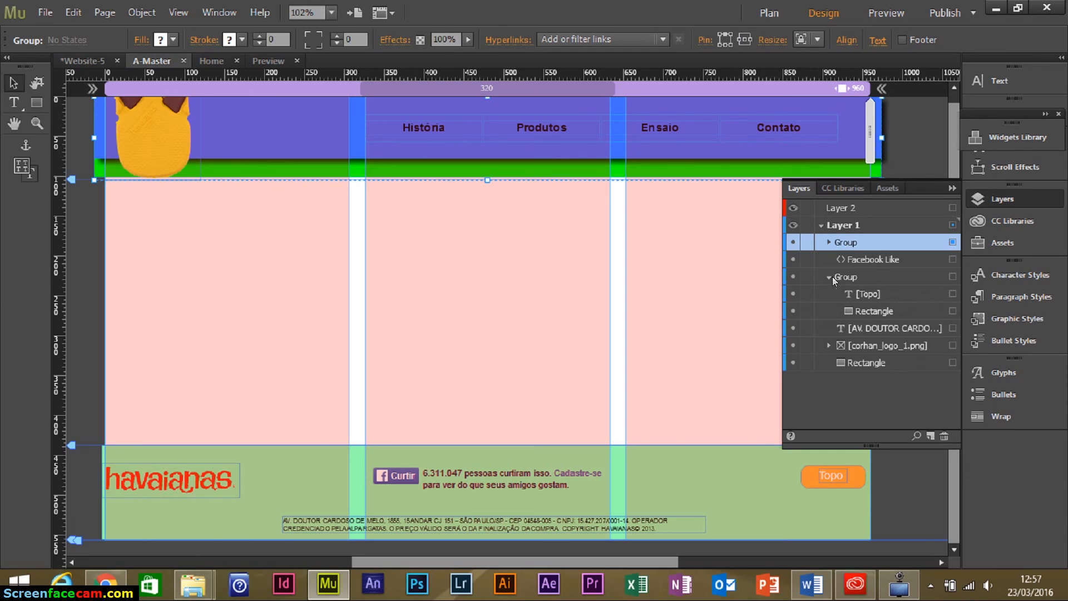
left_click(829, 277)
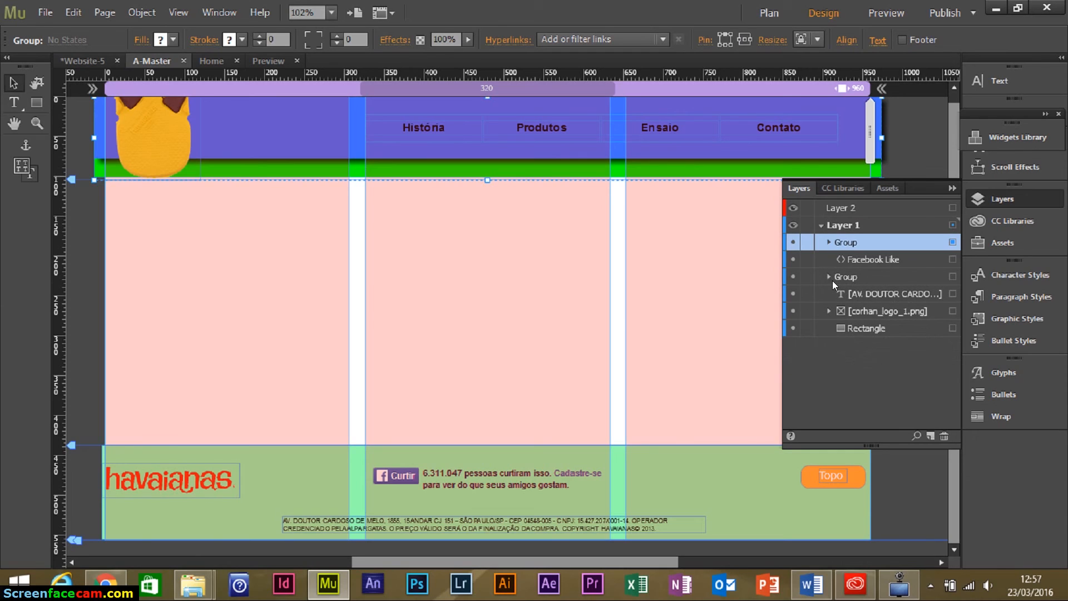
left_click(832, 245)
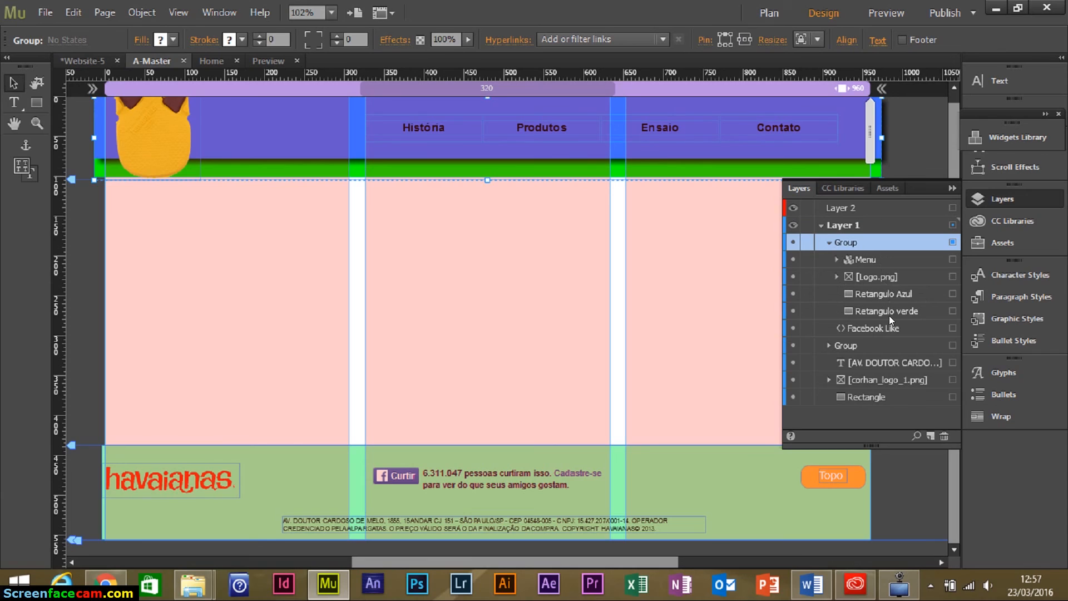
left_click(828, 244)
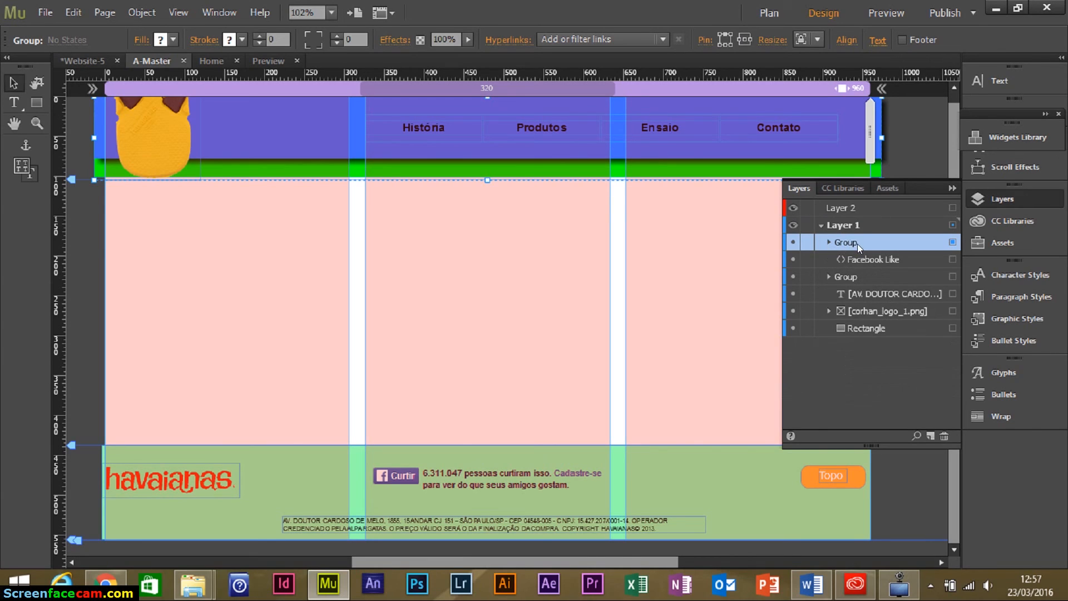
mouse_move(856, 244)
left_mouse_down()
mouse_move(857, 212)
mouse_move(856, 223)
left_mouse_up()
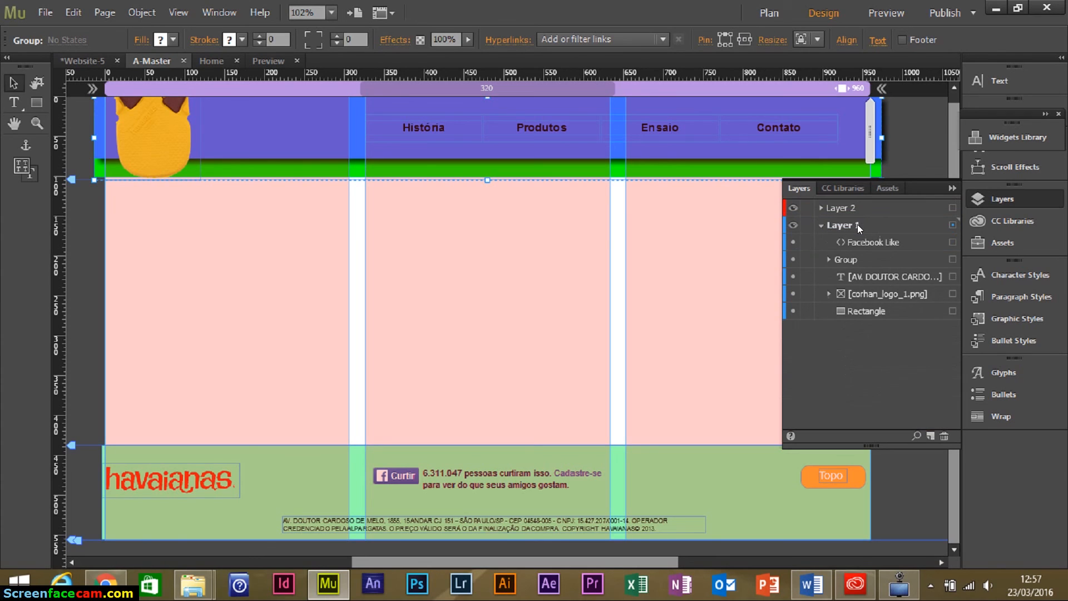
left_click(817, 224)
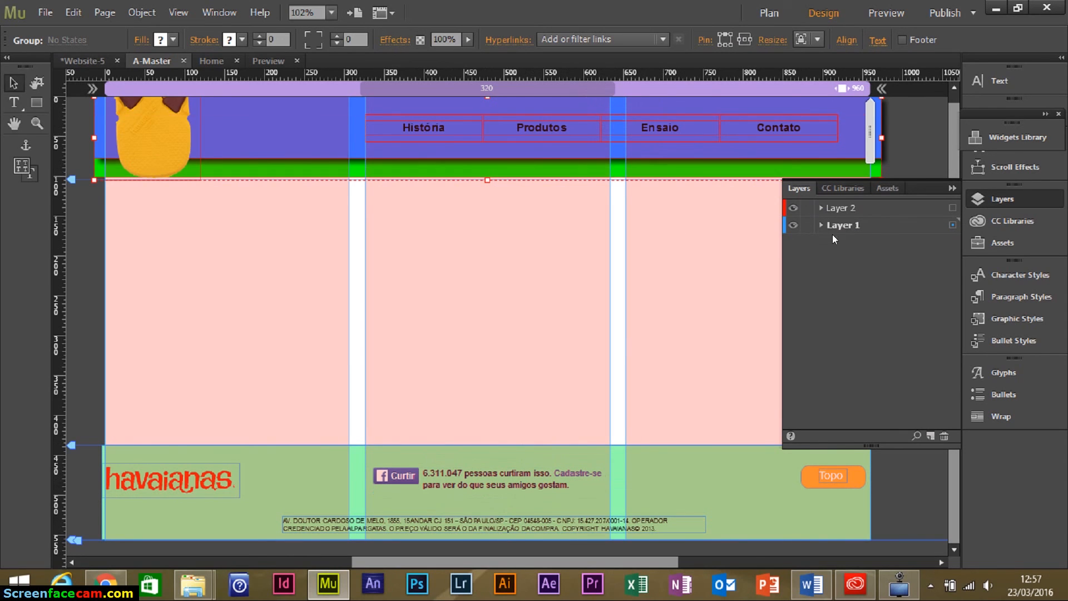
left_click(793, 209)
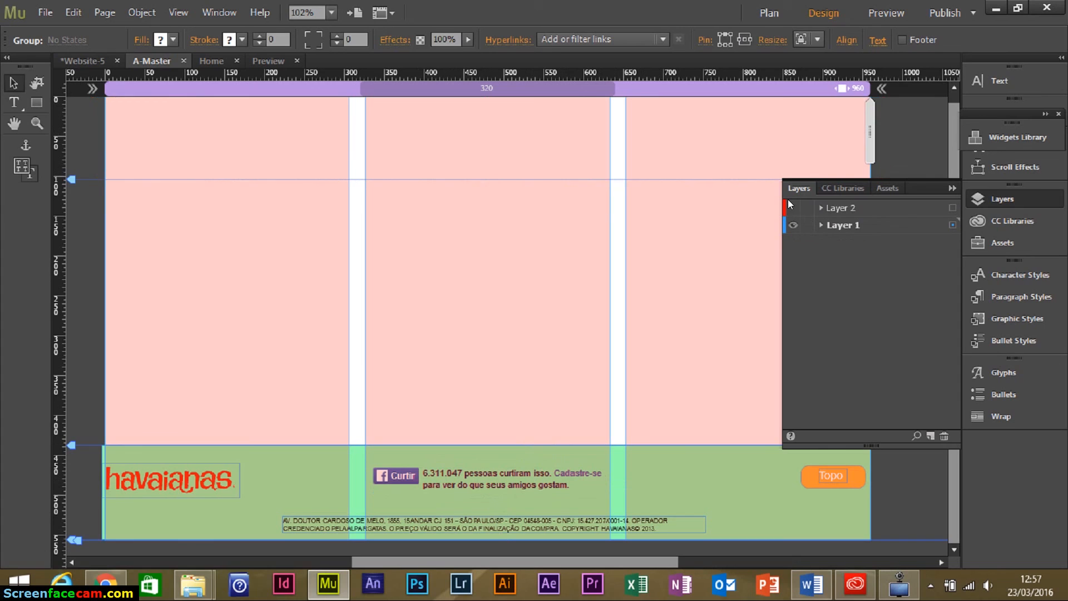
left_click(793, 211)
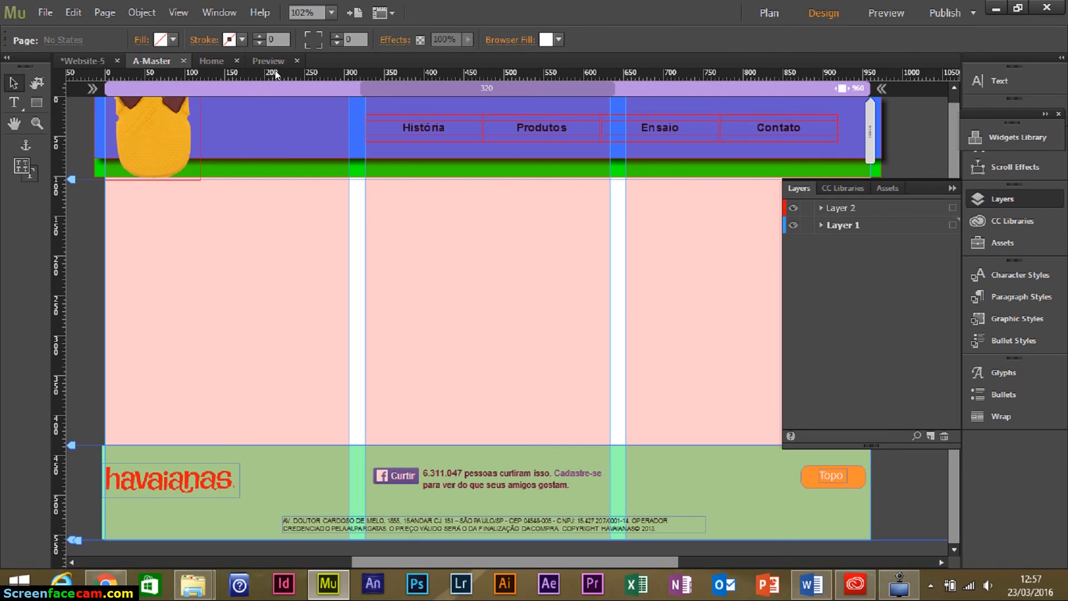
Open the Home page with the Layers list closed, scrolled to the top, in Preview.
left_click(209, 62)
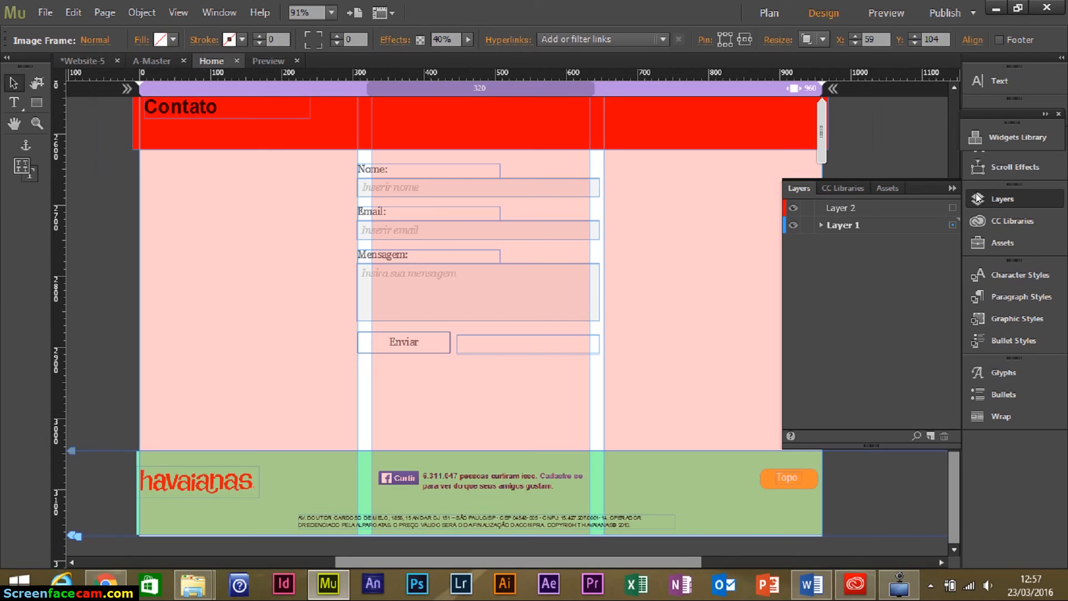
left_click(951, 188)
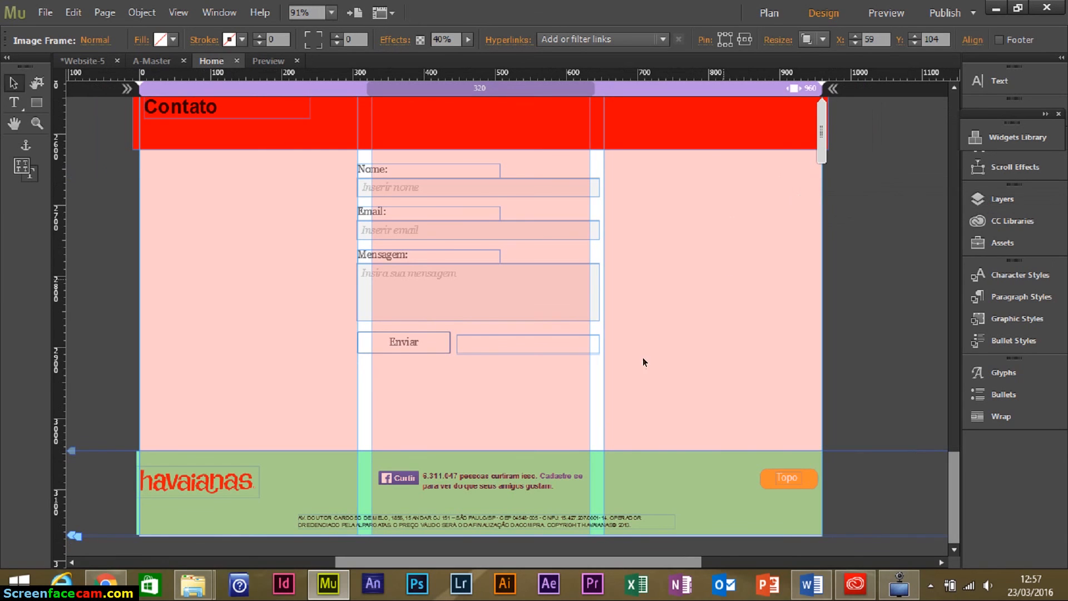
left_click(816, 353)
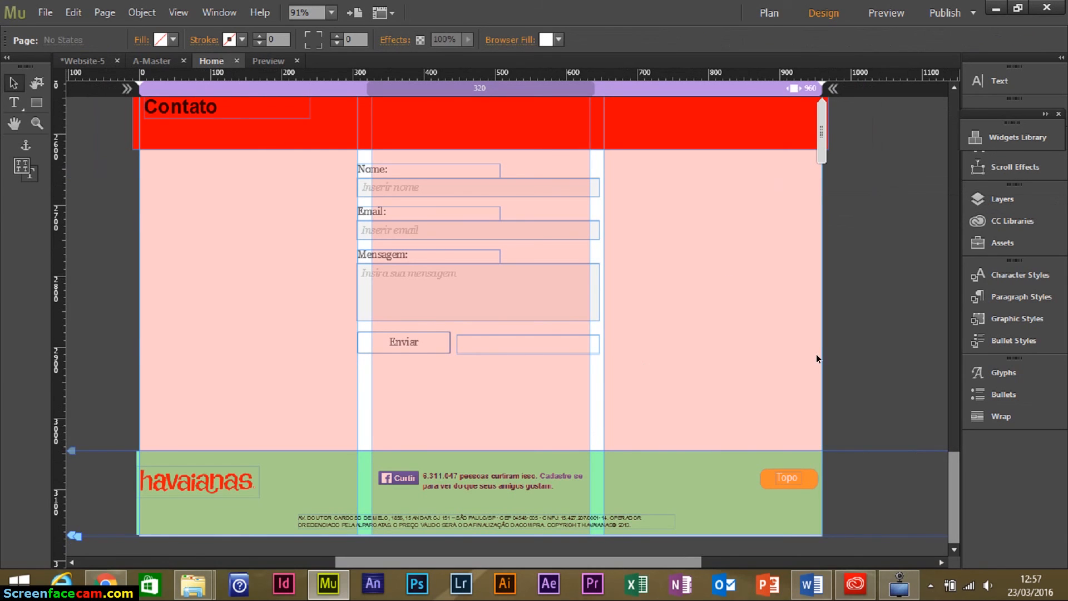
scroll(816, 356, "up", 10)
scroll(889, 332, "up", 14)
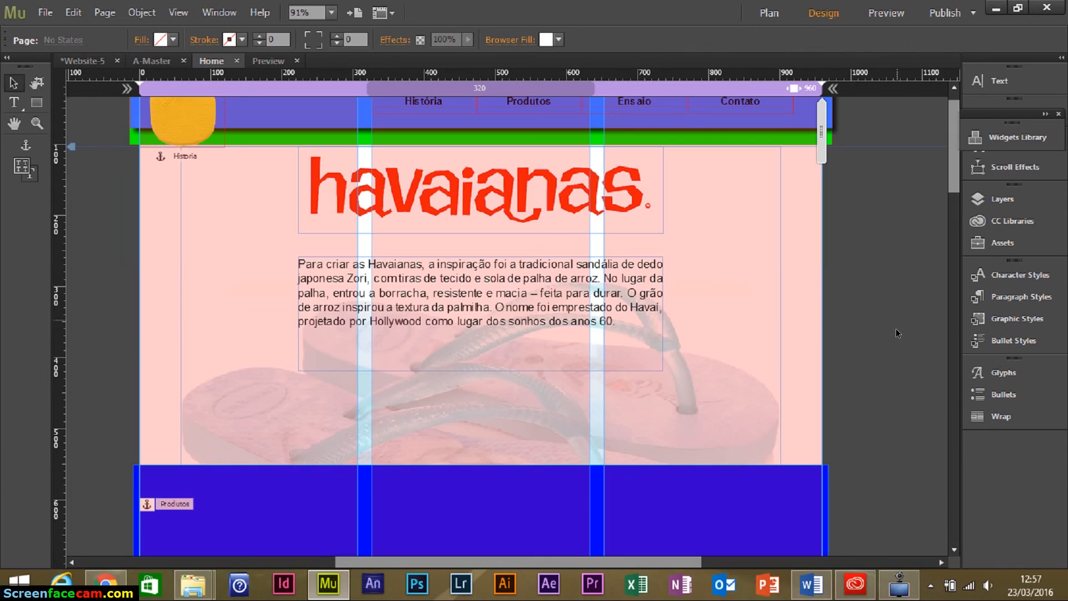
scroll(887, 340, "up", 1)
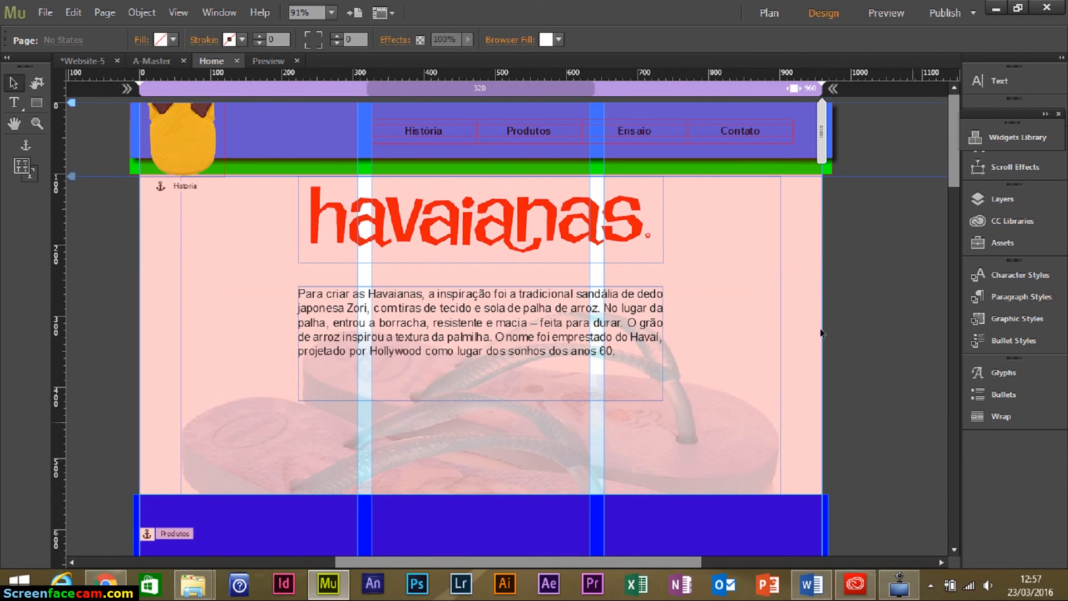
left_click(879, 19)
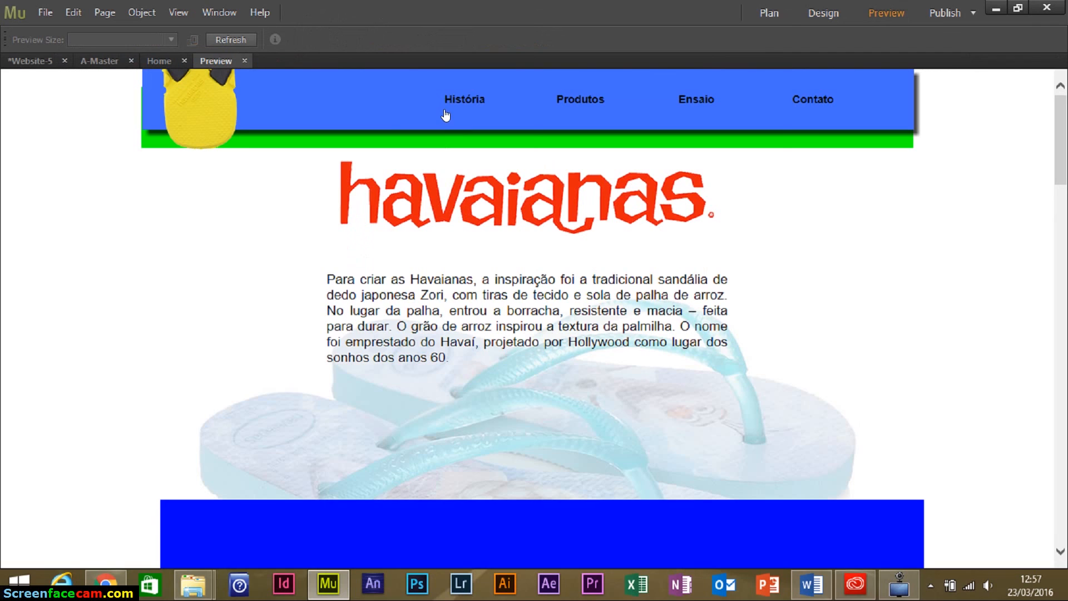
Test the História, Produtos and Ensaio menu links in the preview.
left_click(453, 100)
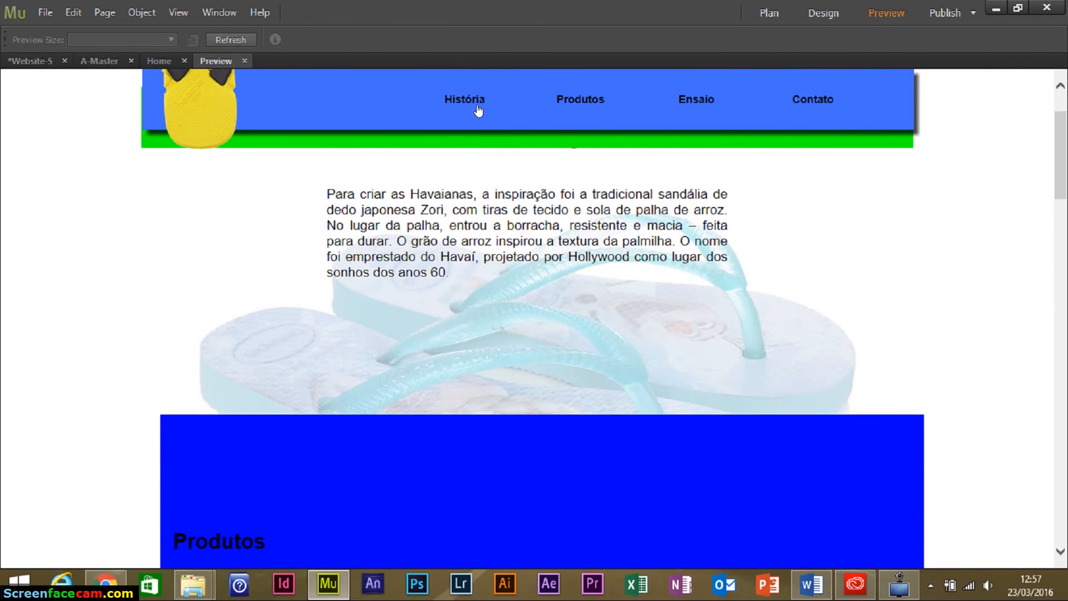
left_click(477, 109)
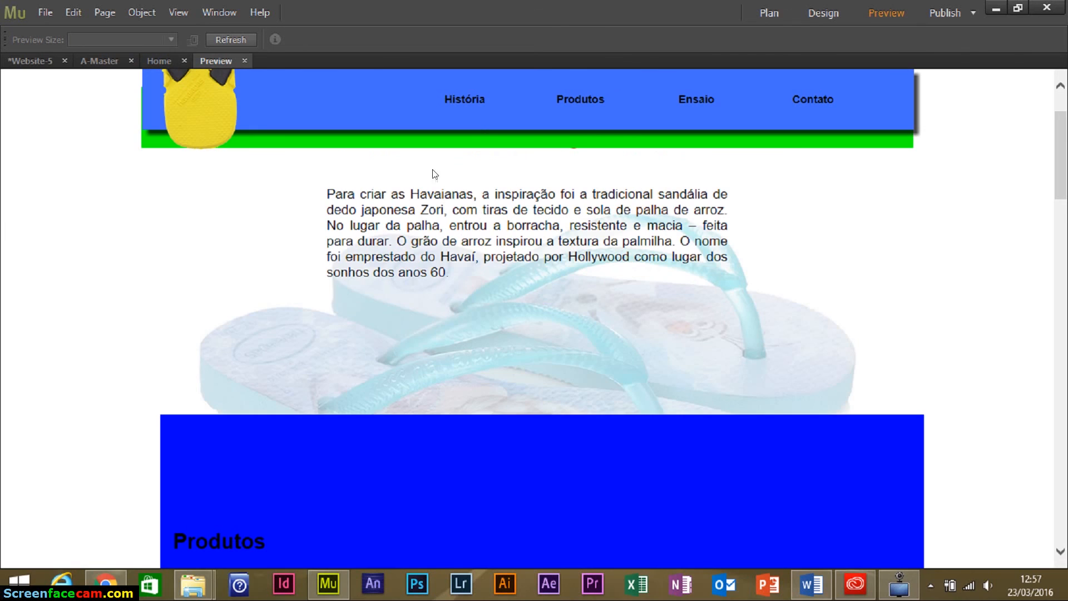
left_click(578, 107)
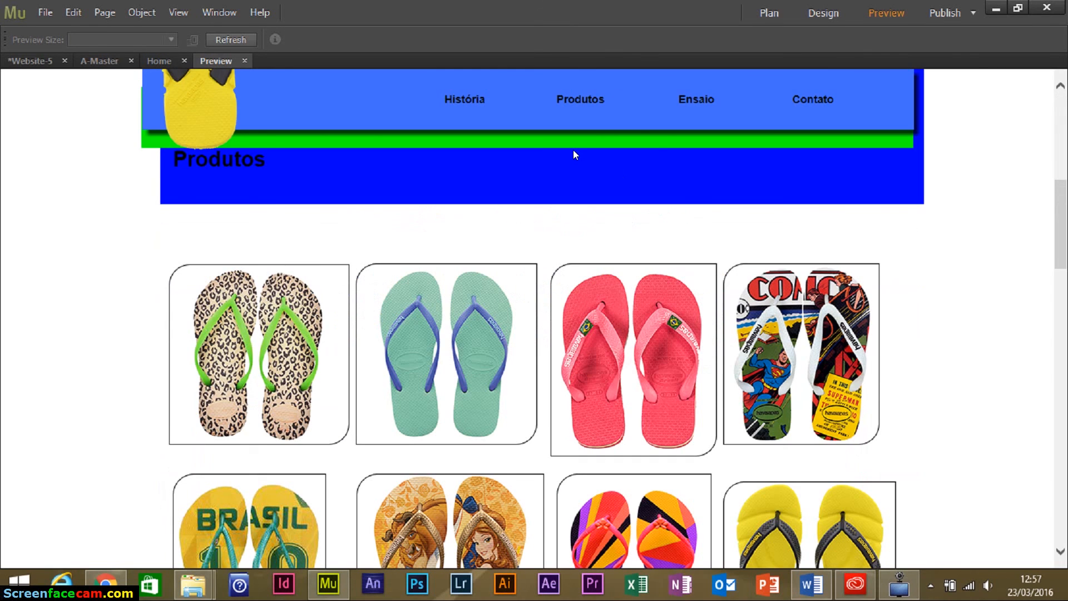
left_click(695, 98)
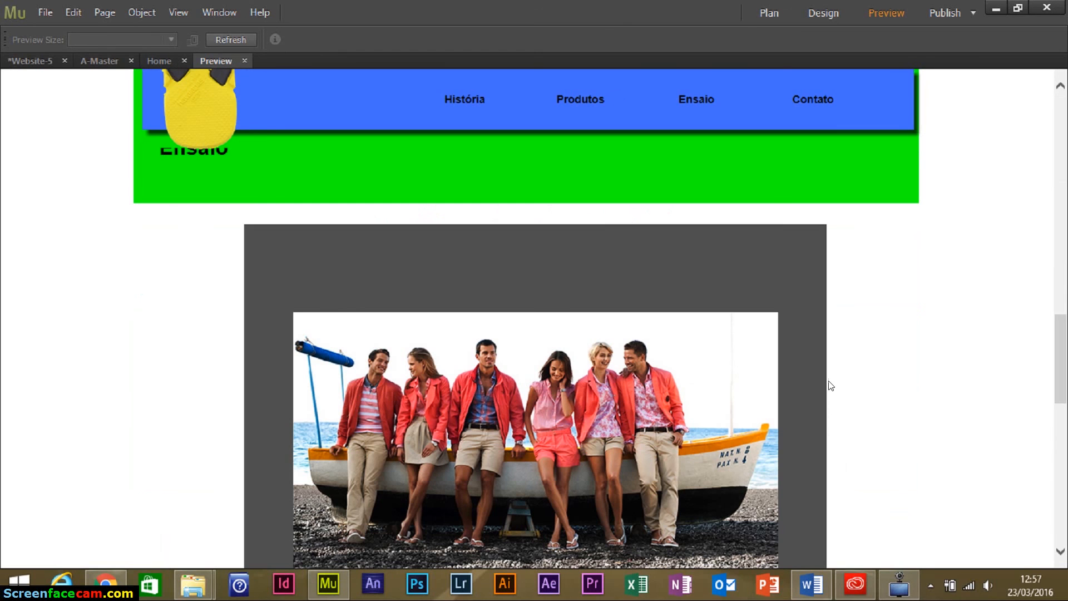
scroll(869, 352, "down", 1)
scroll(866, 355, "down", 2)
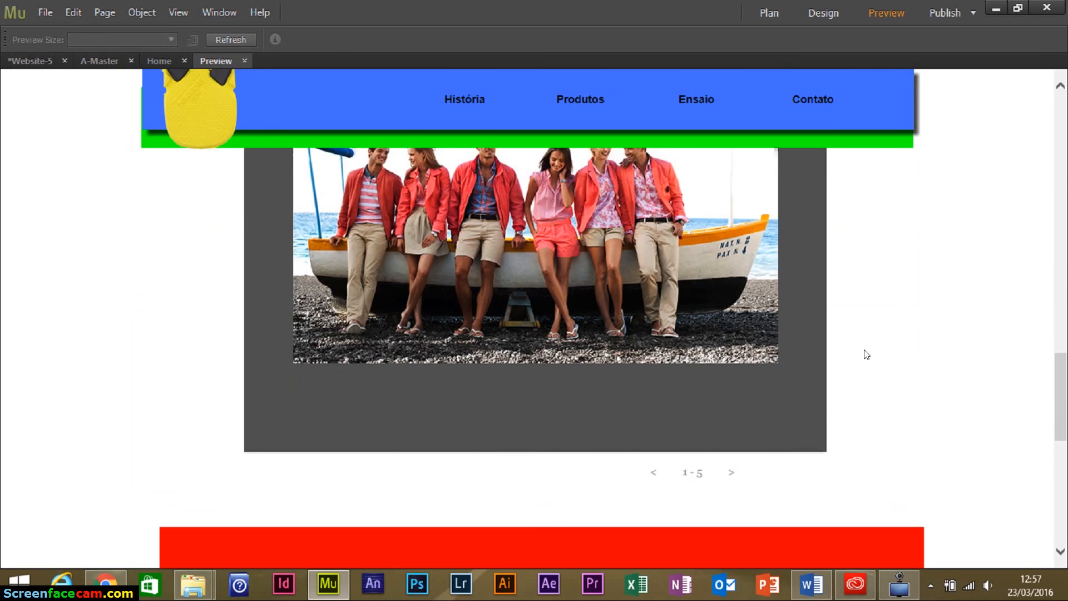
Cycle the slideshow through its photos, then jump to Contato via its menu link.
left_click(729, 460)
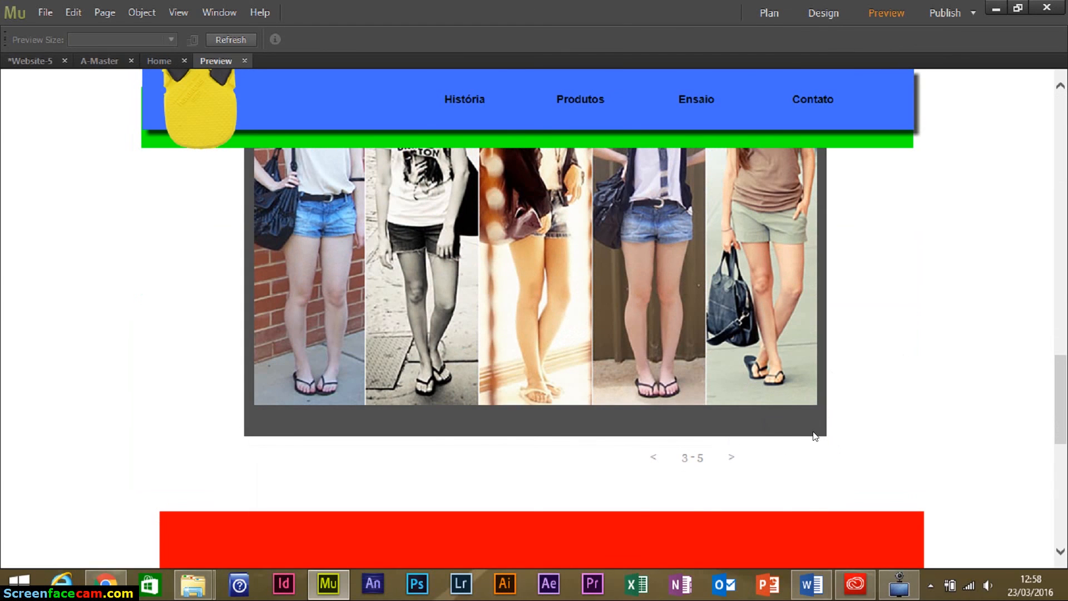
scroll(813, 436, "down", 1)
left_click(733, 541)
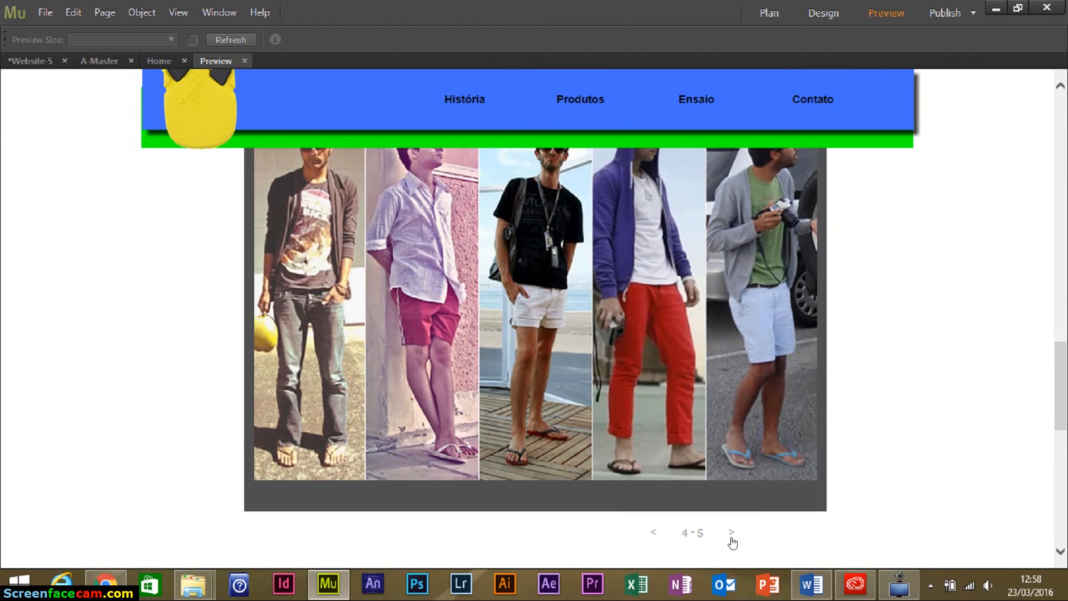
left_click(731, 540)
left_click(732, 540)
scroll(819, 445, "down", 5)
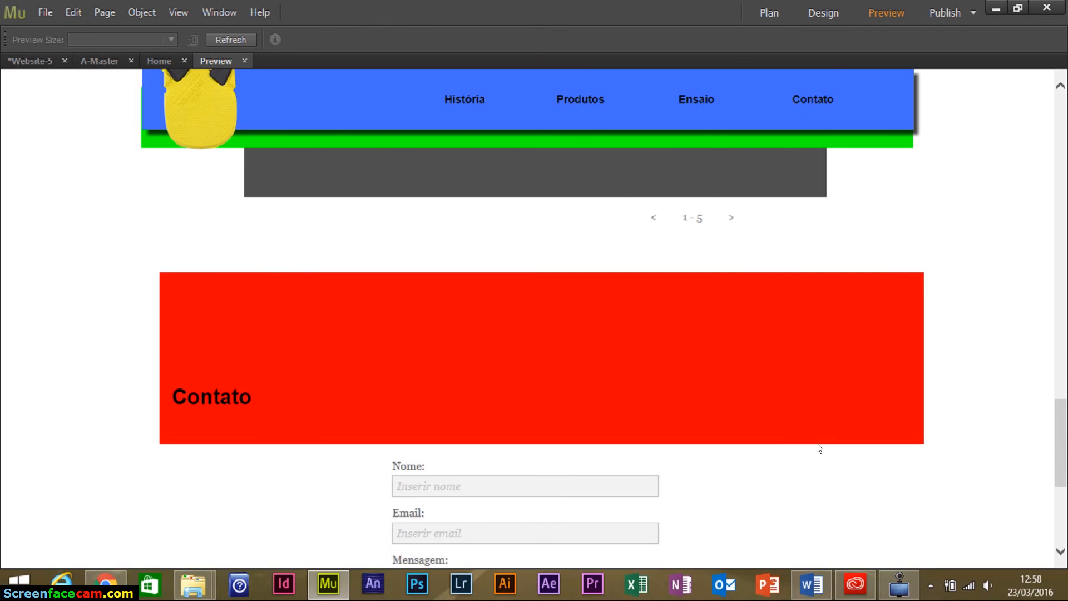
scroll(801, 367, "down", 1)
scroll(723, 222, "up", 3)
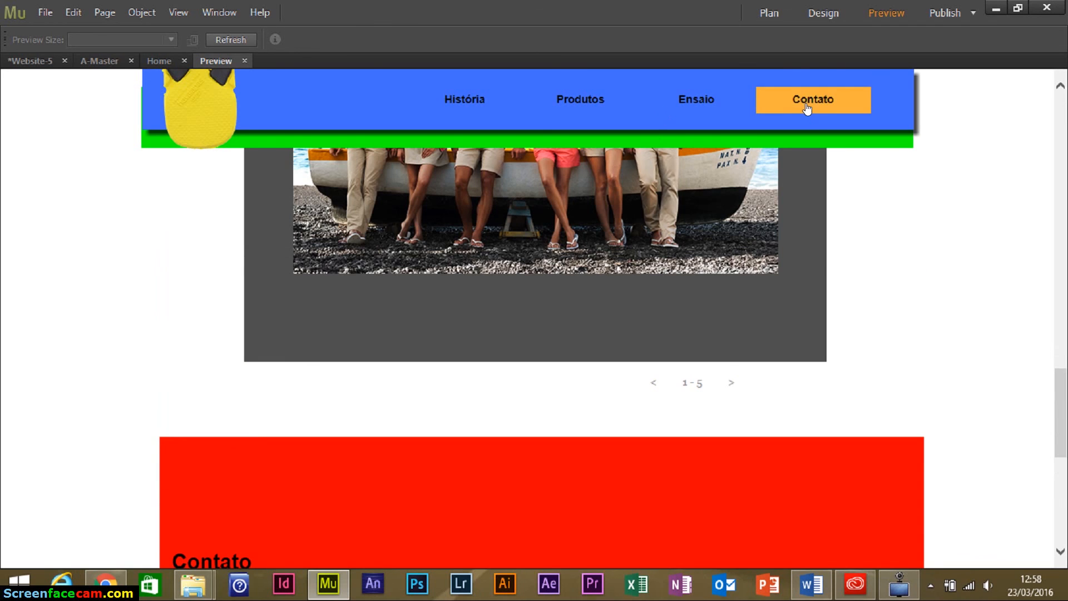
left_click(806, 103)
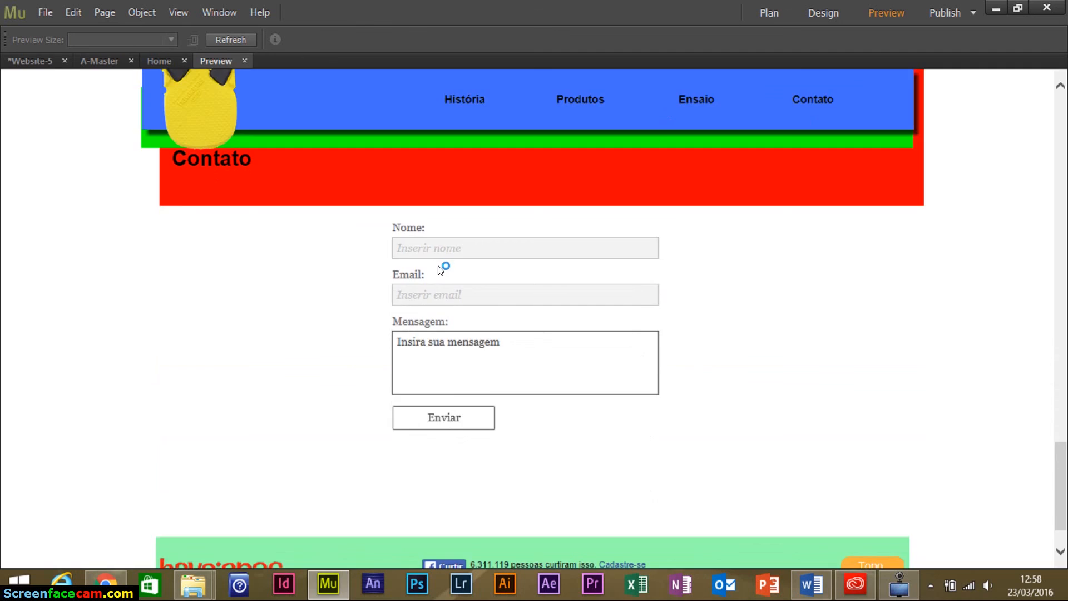
Submit the form with test text and an invalid e-mail, then return to the top via Topo.
left_click(448, 250)
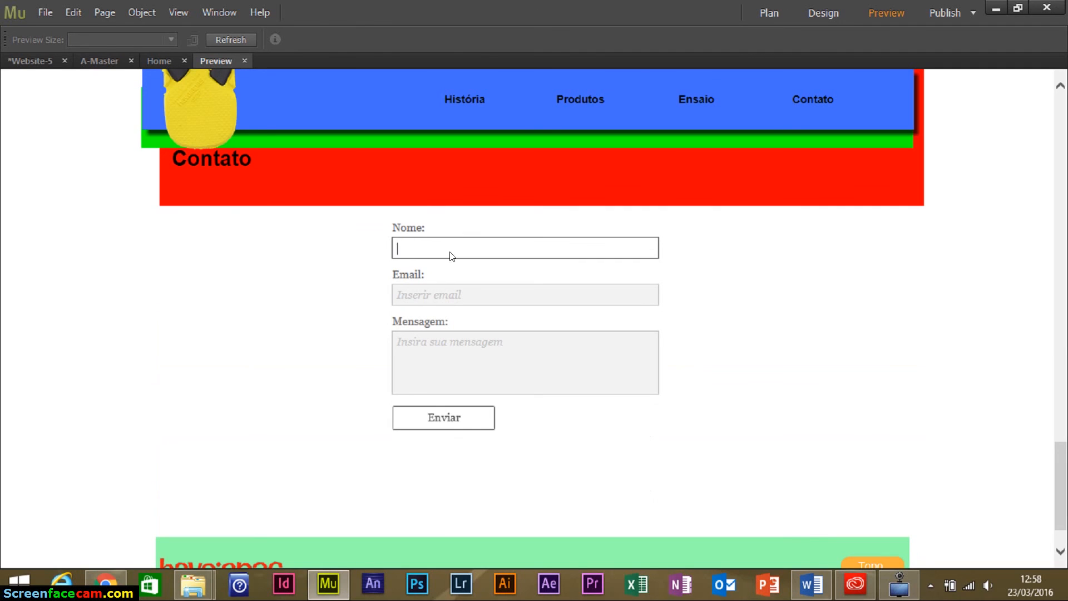
type("fsdfsd")
left_click(451, 292)
type("sfsdfsdfs")
left_click(468, 357)
type("sdfsdfsf")
left_click(474, 433)
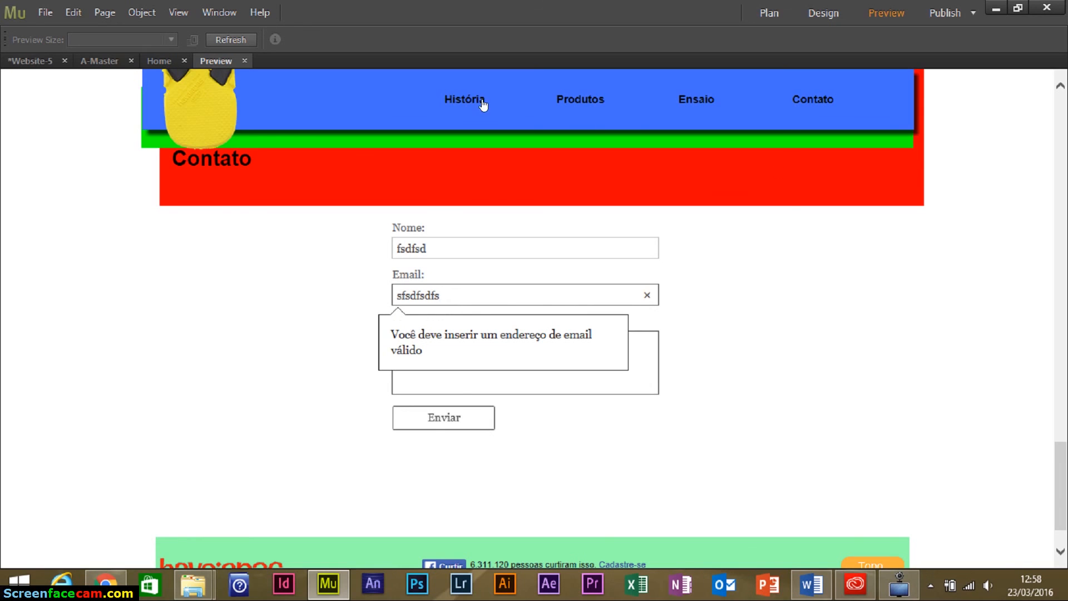
scroll(756, 349, "down", 1)
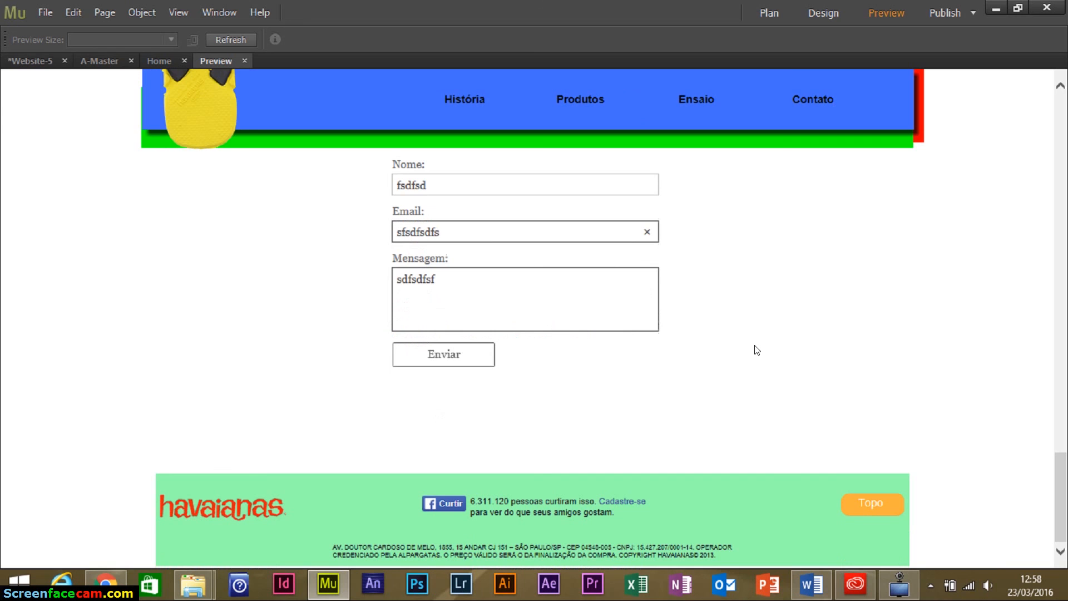
left_click(894, 506)
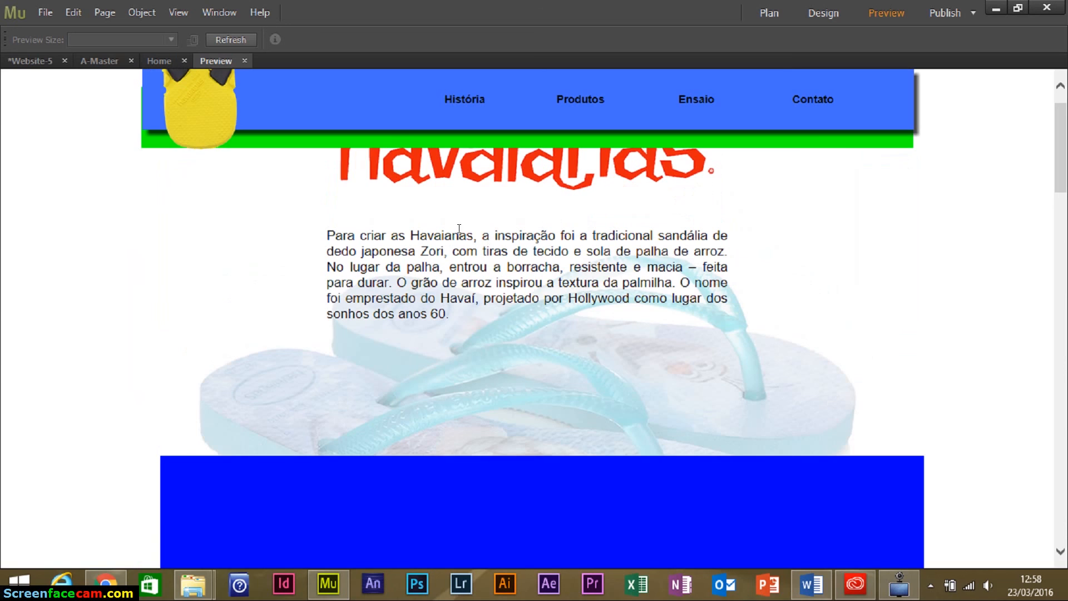
Preview the site in Chrome and test the Produtos, Ensaio and Contato menu links.
left_click(45, 13)
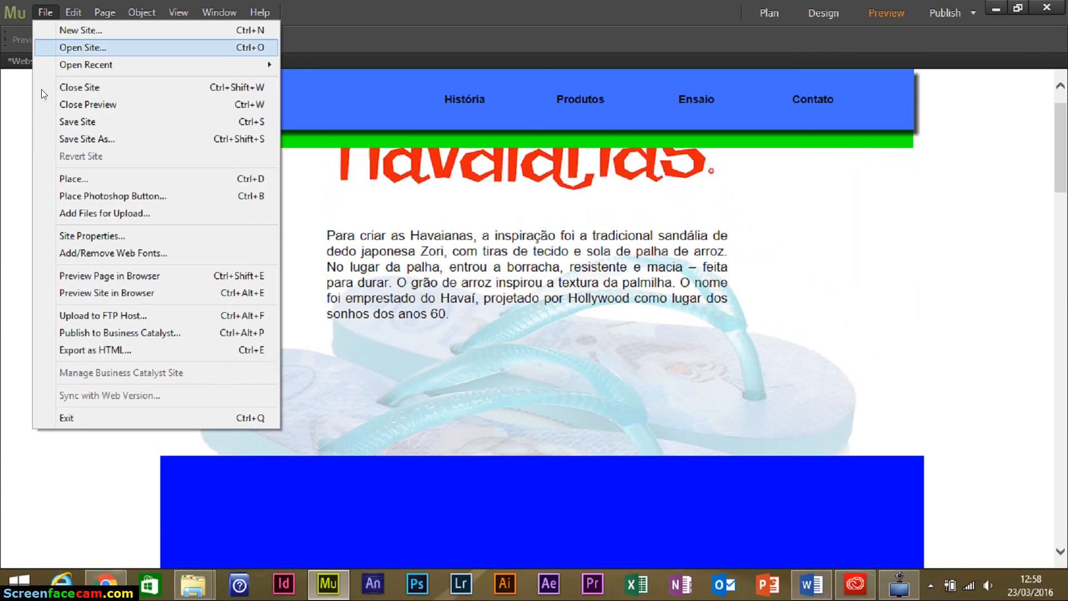
left_click(102, 294)
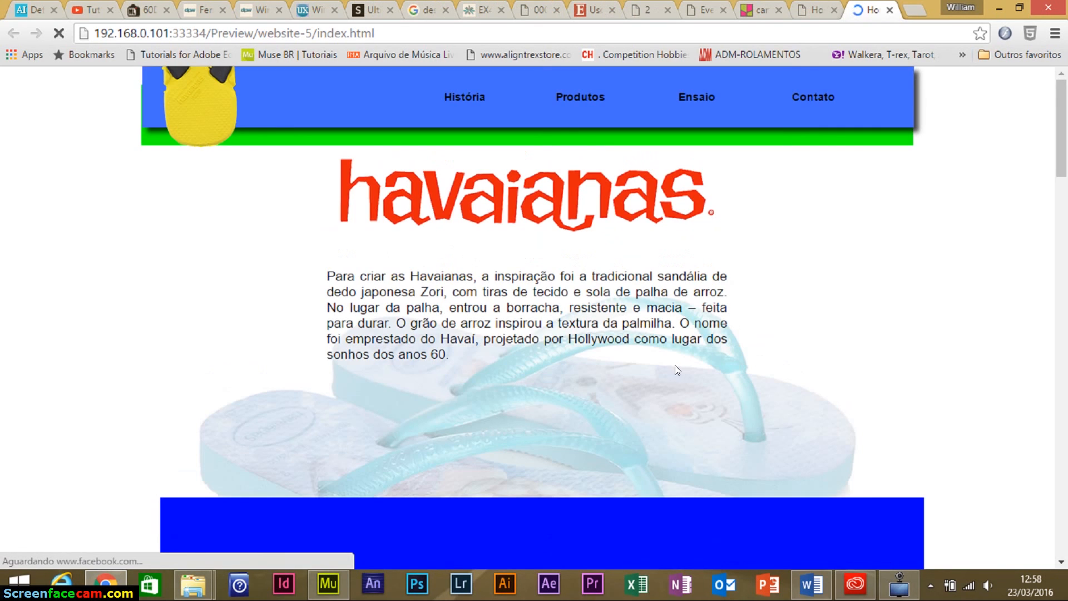
left_click(588, 98)
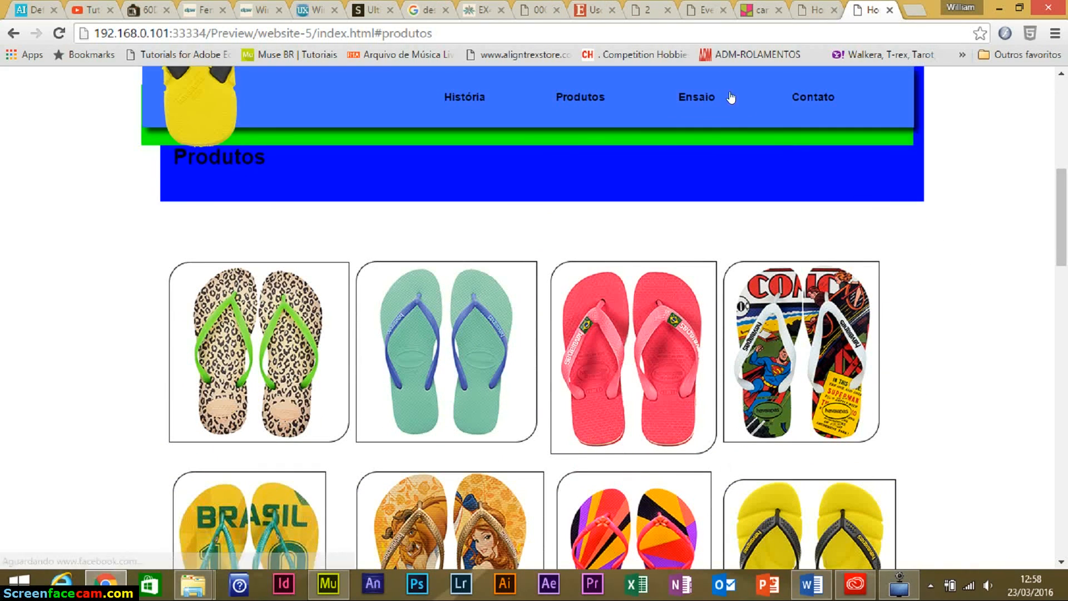
left_click(718, 105)
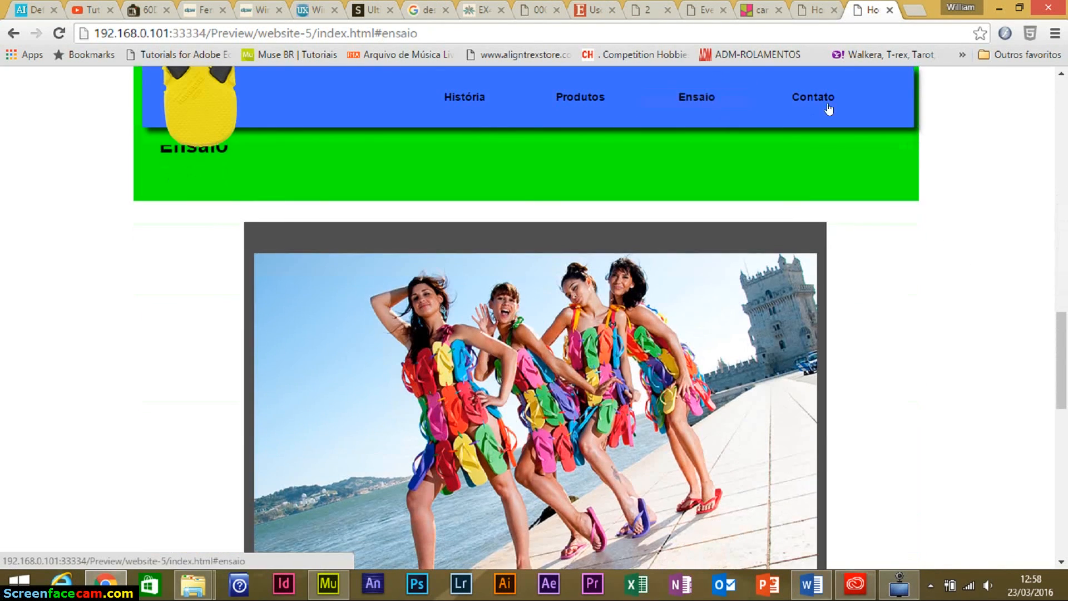
left_click(815, 111)
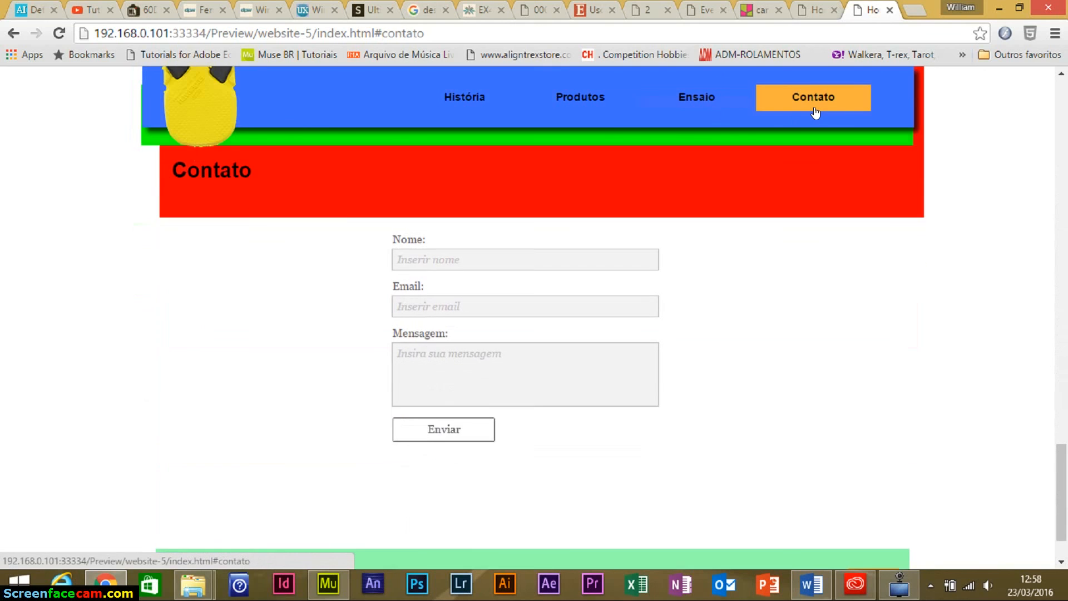
Advance the slideshow through five photos with its next arrow.
scroll(871, 393, "up", 8)
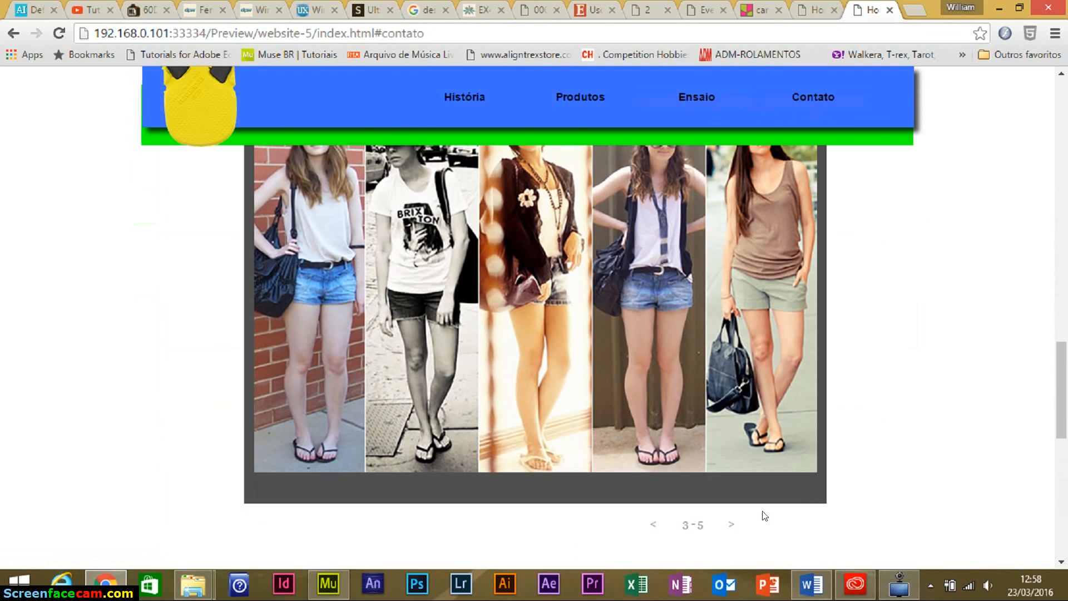
left_click(729, 526)
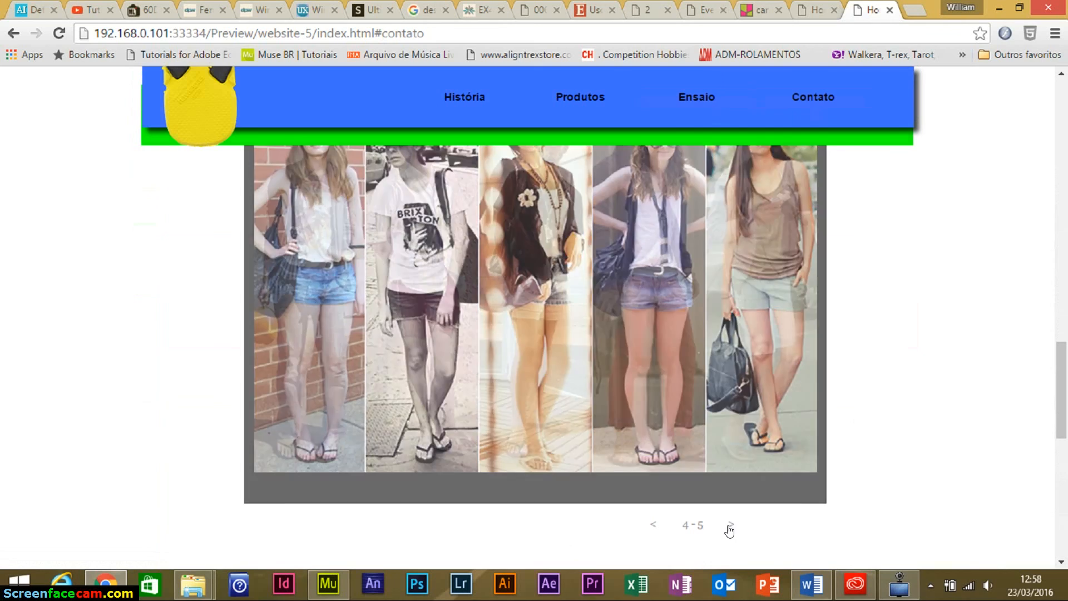
left_click(729, 525)
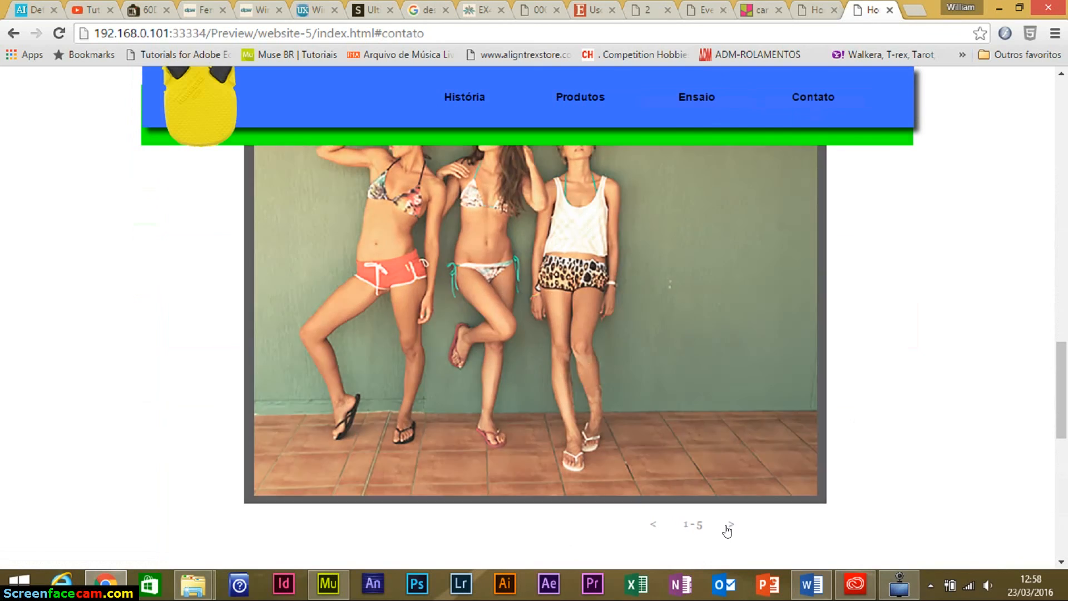
left_click(728, 525)
left_click(729, 525)
left_click(728, 525)
scroll(714, 399, "up", 7)
scroll(713, 399, "up", 10)
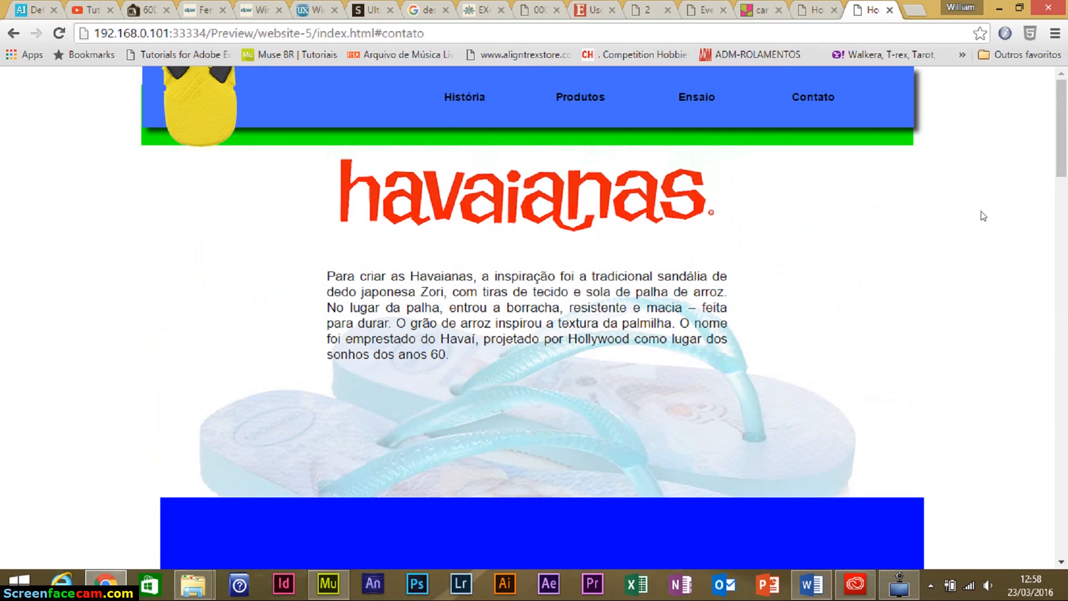
Scroll back through the page, then close the site preview tab.
left_click_drag(1060, 160, 1055, 369)
left_click(1058, 508)
left_click_drag(1058, 507, 889, 170)
left_click(889, 9)
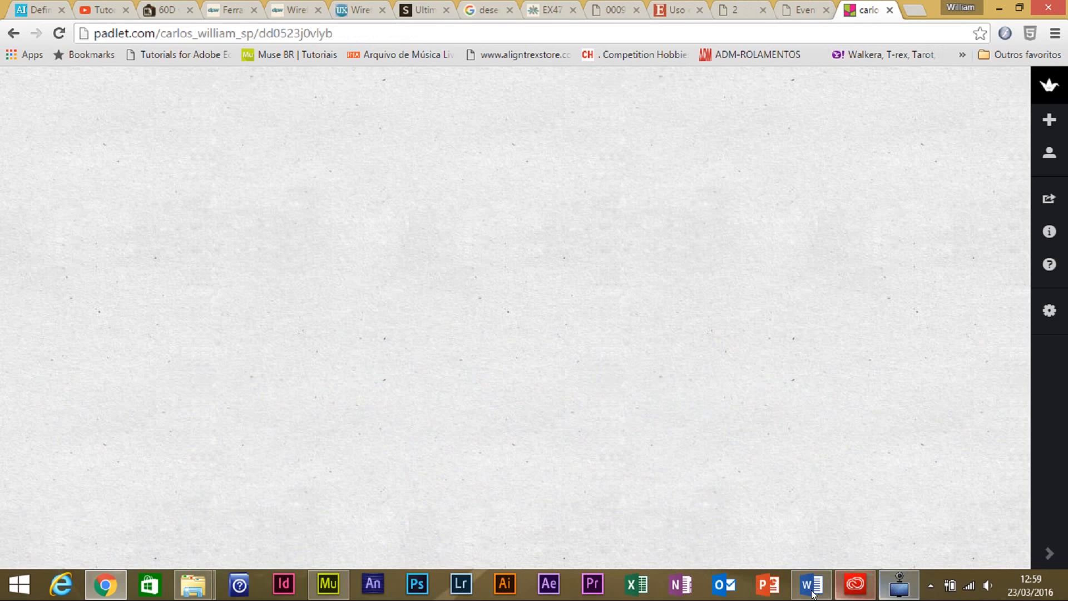
Return to Muse, close its Preview tab and select the large background image frame.
left_click(328, 583)
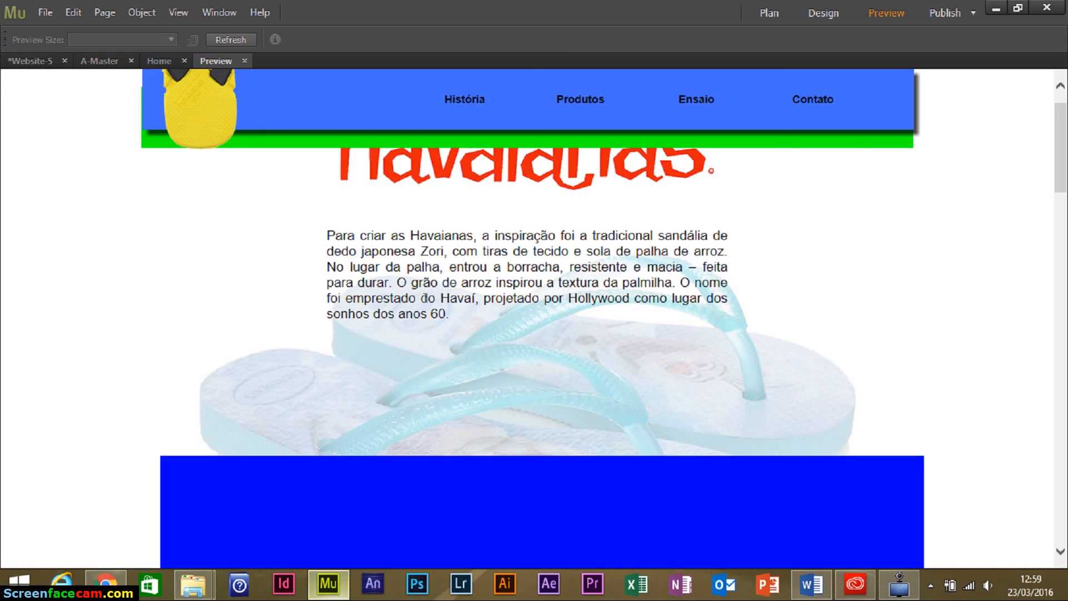
left_click(242, 62)
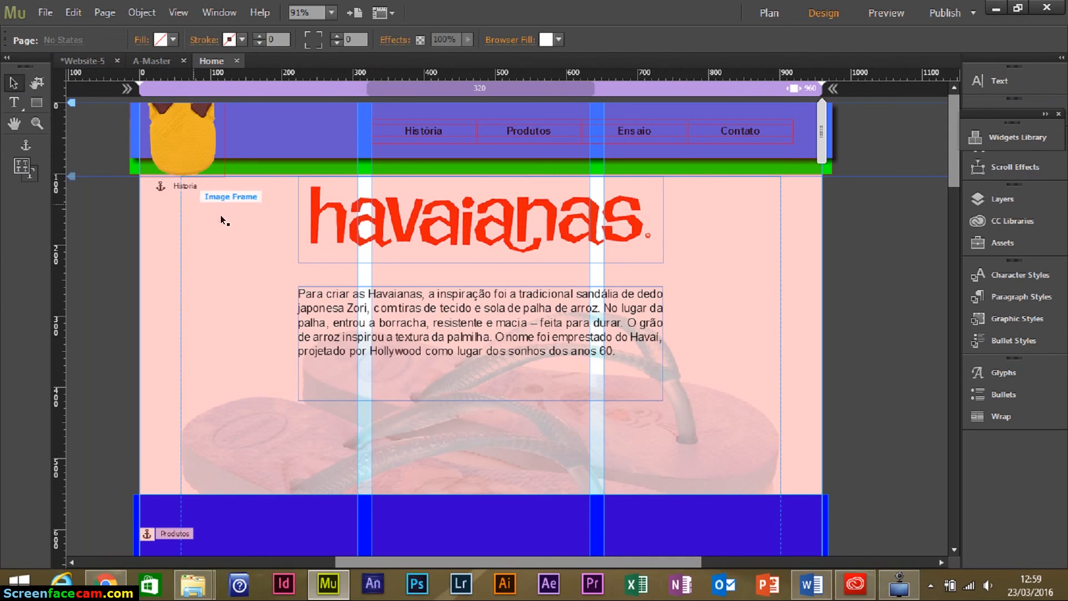
left_click(235, 268)
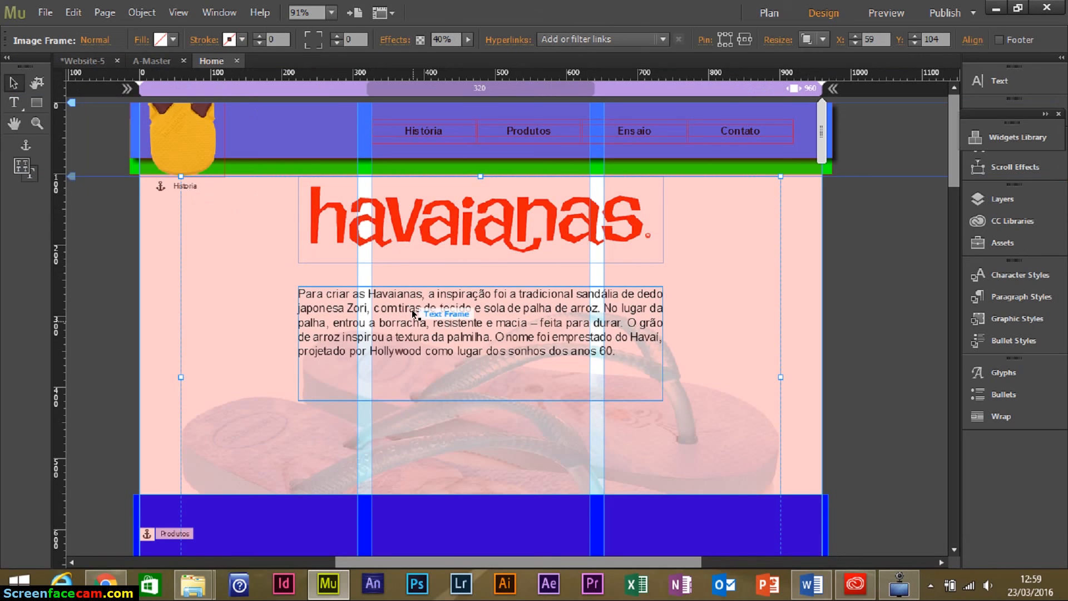
Show the page at expanded browser width and preview the site in the browser.
scroll(412, 285, "down", 5)
scroll(443, 303, "down", 15)
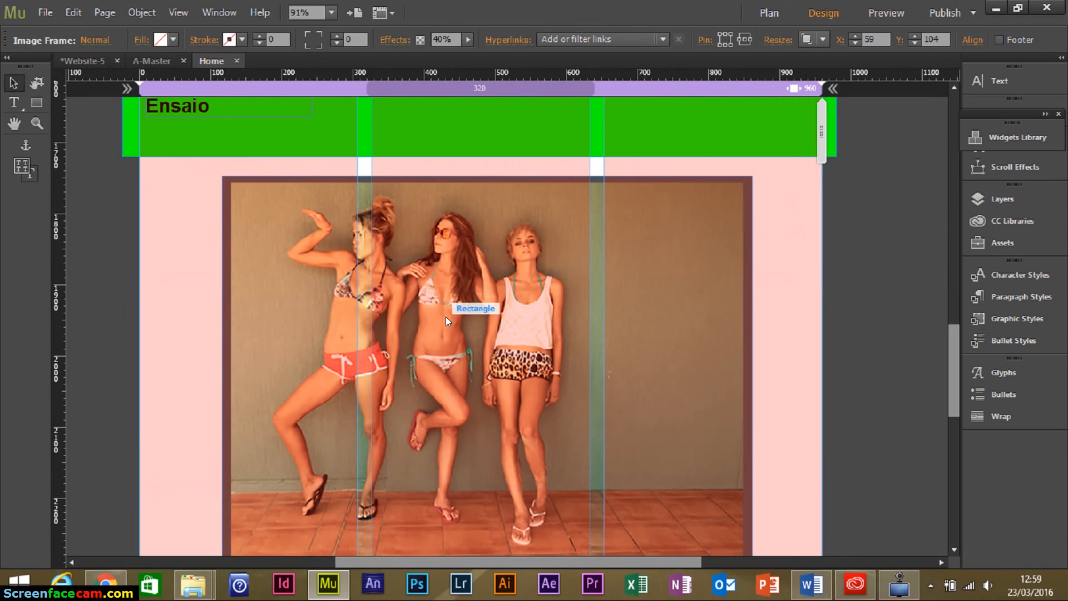
scroll(450, 319, "down", 3)
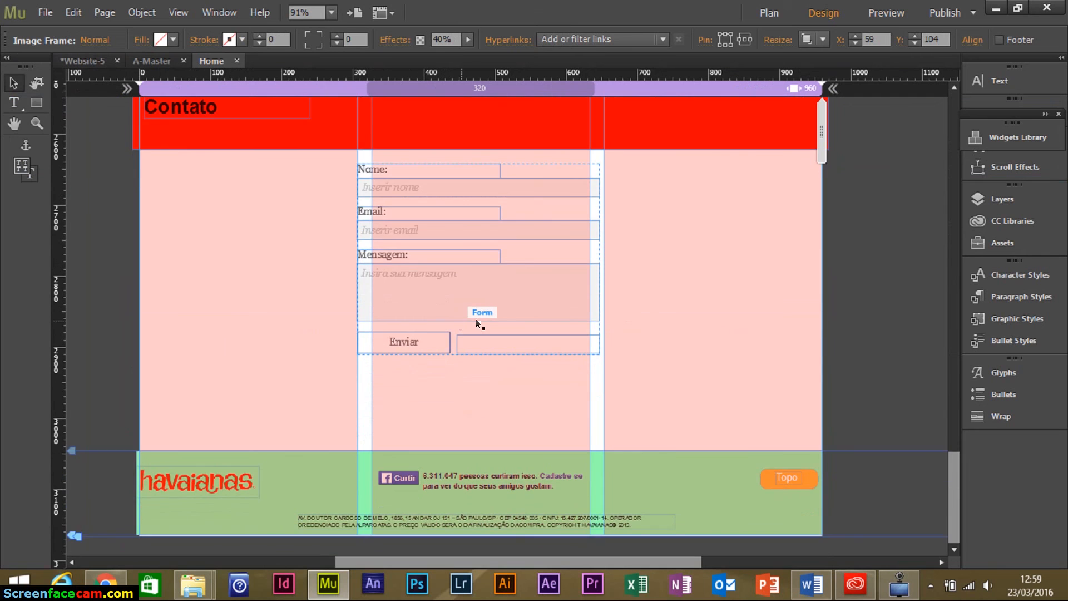
scroll(475, 319, "up", 10)
scroll(486, 322, "up", 10)
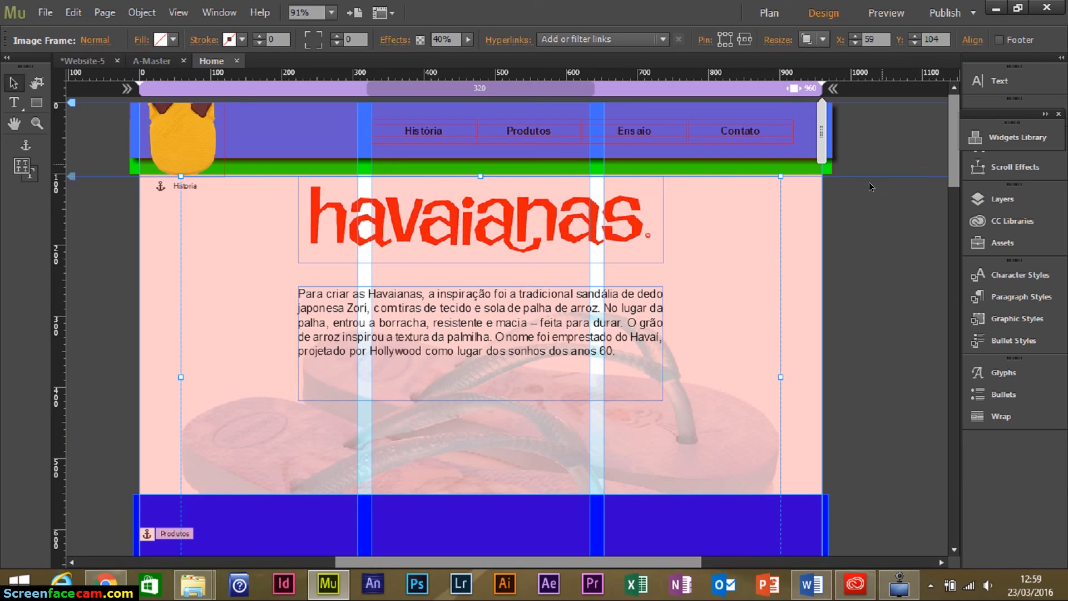
left_click(830, 90)
key("ctrl+shift+e")
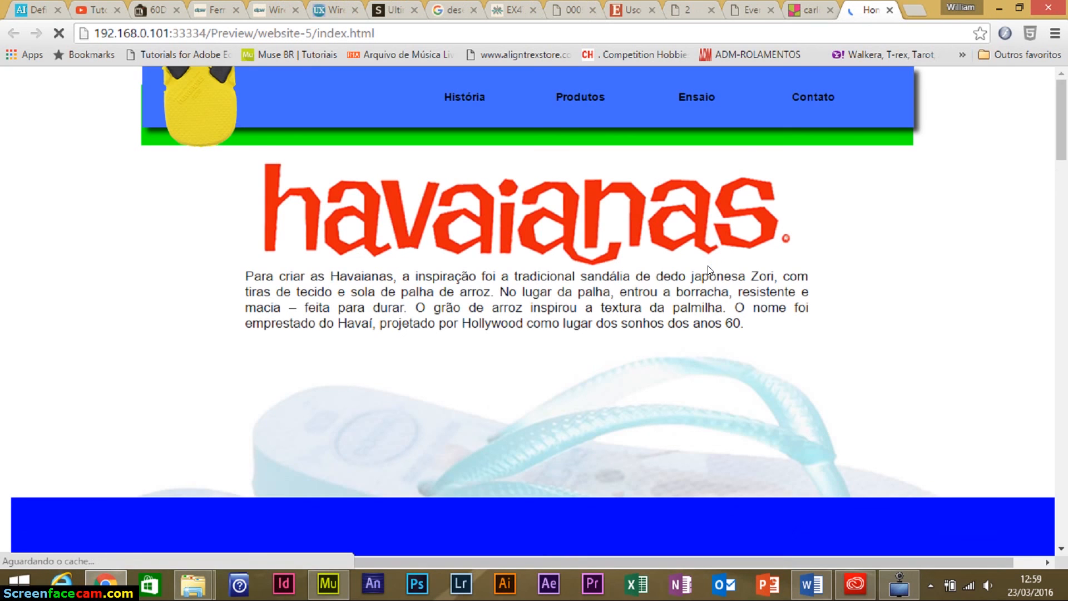
Scroll through the refreshed preview's full-width section bands, ending at the Produtos section.
scroll(870, 328, "down", 4)
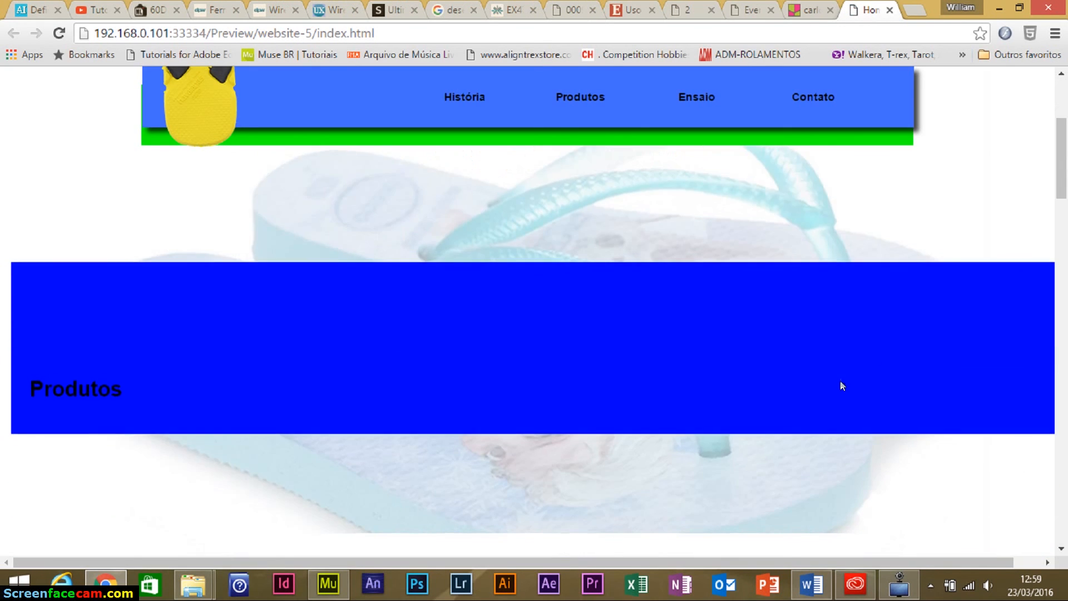
scroll(841, 365, "down", 9)
scroll(891, 404, "up", 13)
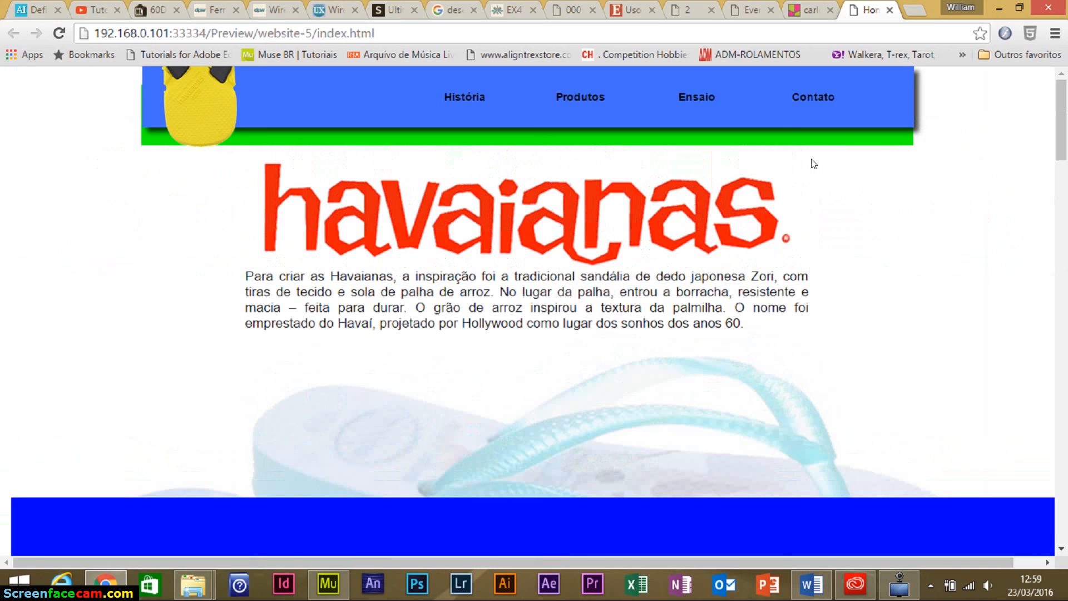
scroll(890, 287, "down", 20)
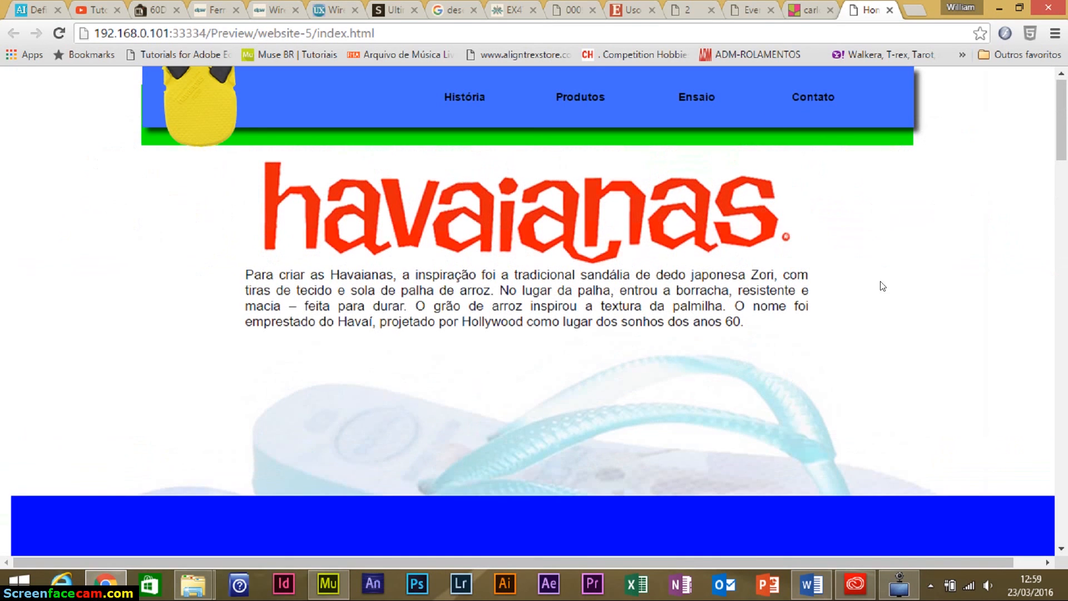
scroll(884, 303, "down", 7)
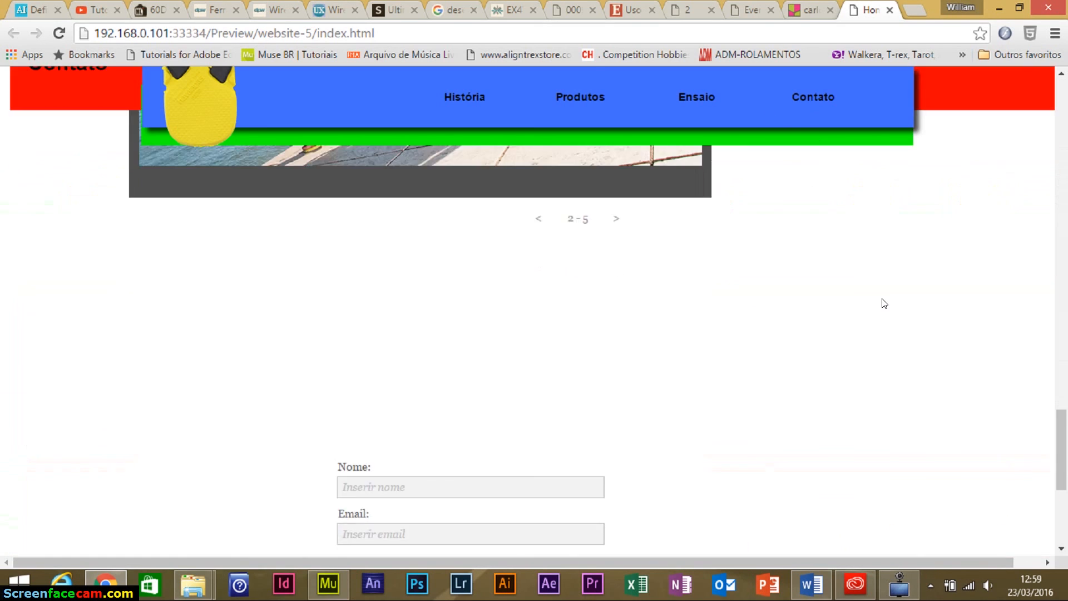
scroll(887, 311, "up", 6)
scroll(453, 340, "up", 5)
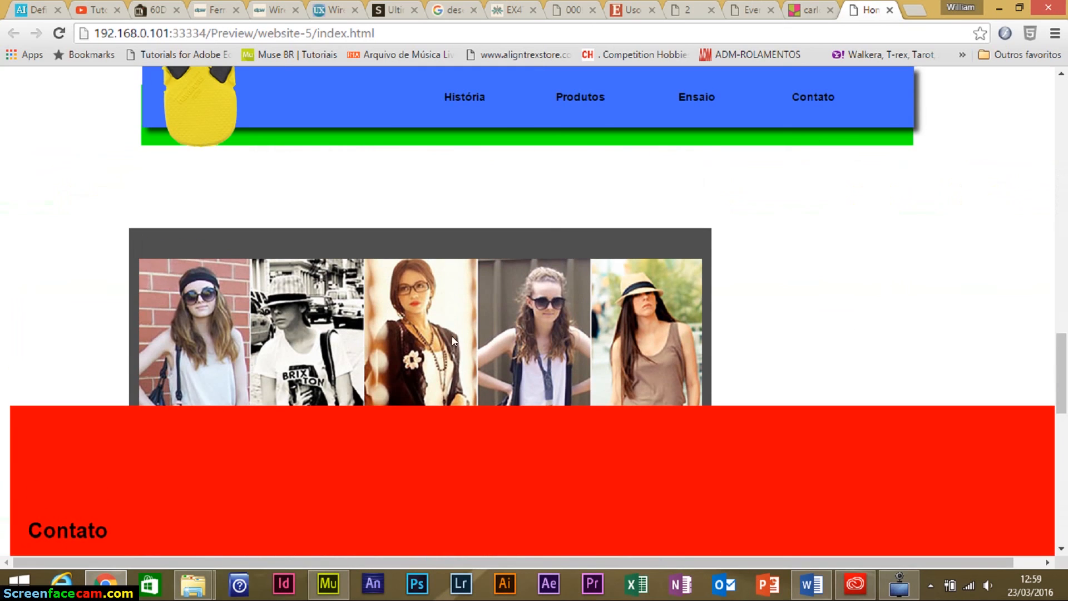
scroll(725, 389, "up", 20)
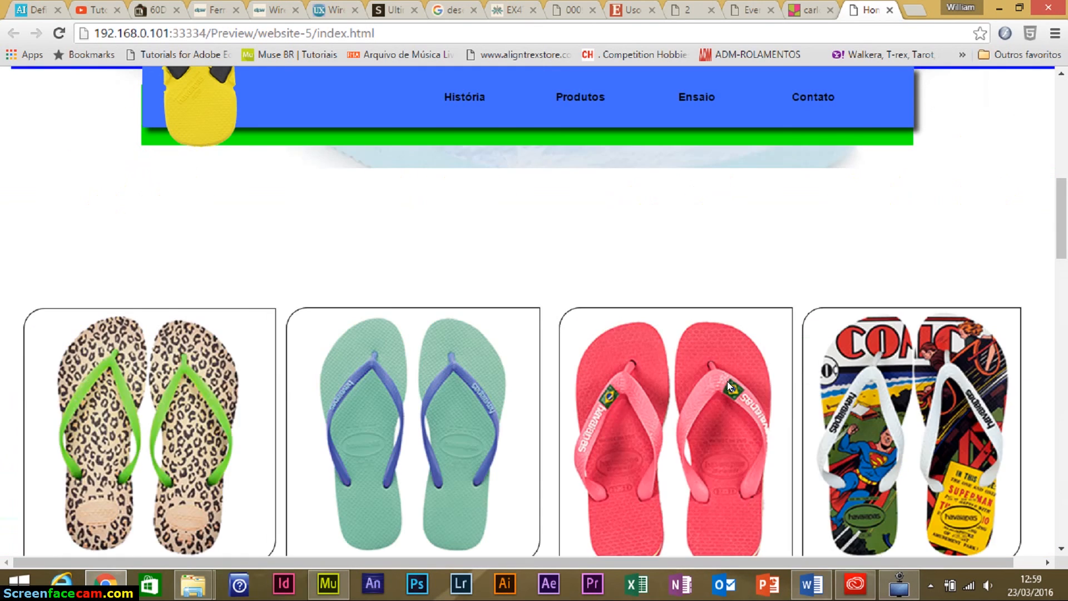